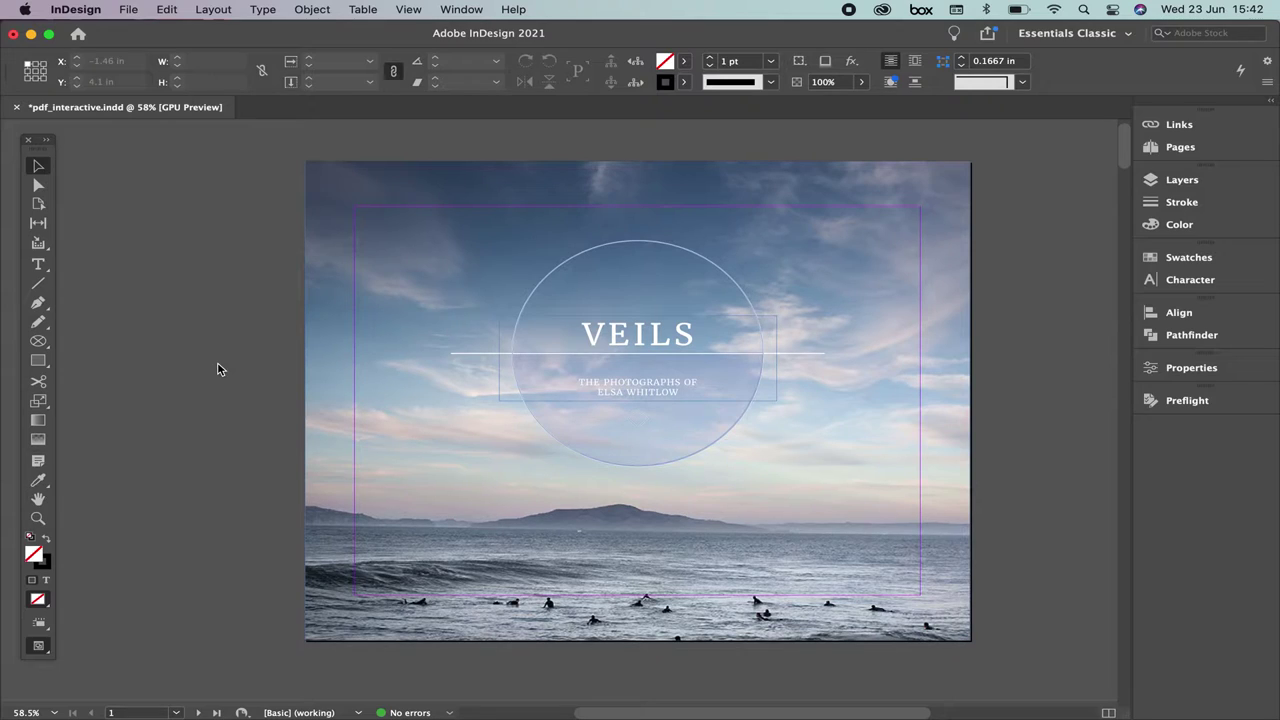
- Switch to the Digital Publishing workspace and display the document's page thumbnails
{"action": "left_click", "coordinate": [1068, 36]}
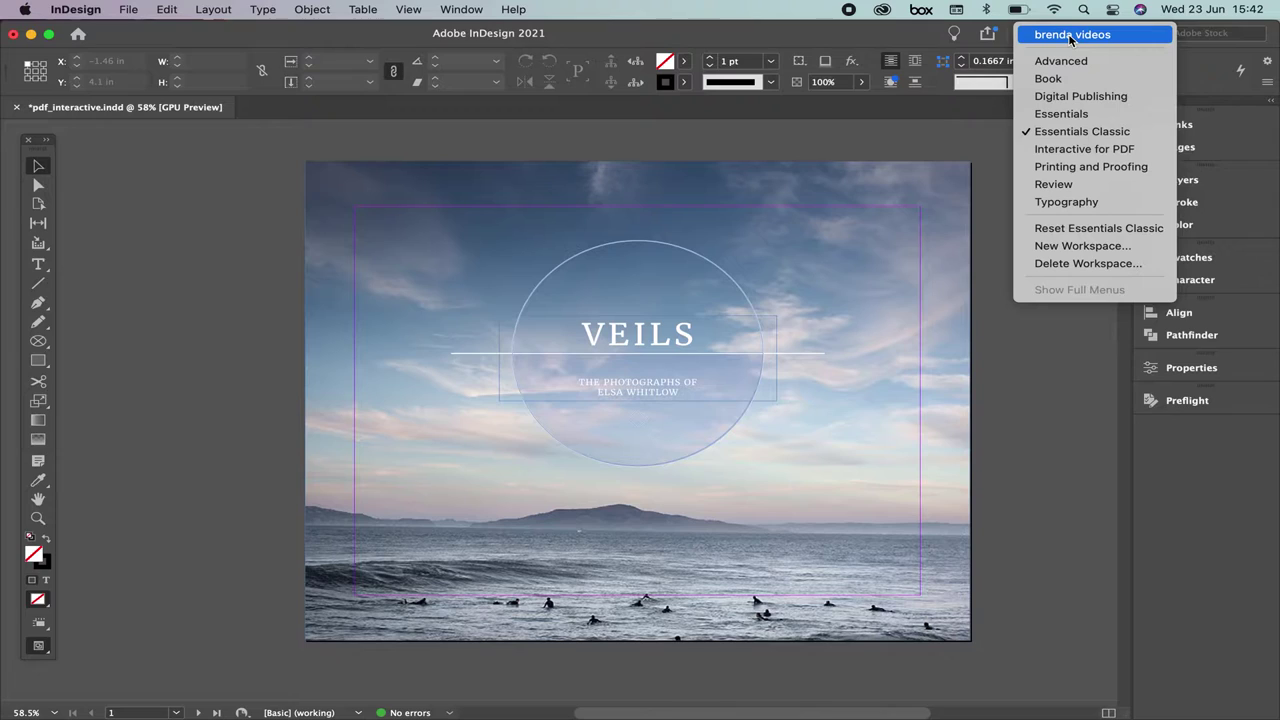
{"action": "left_click", "coordinate": [1097, 100]}
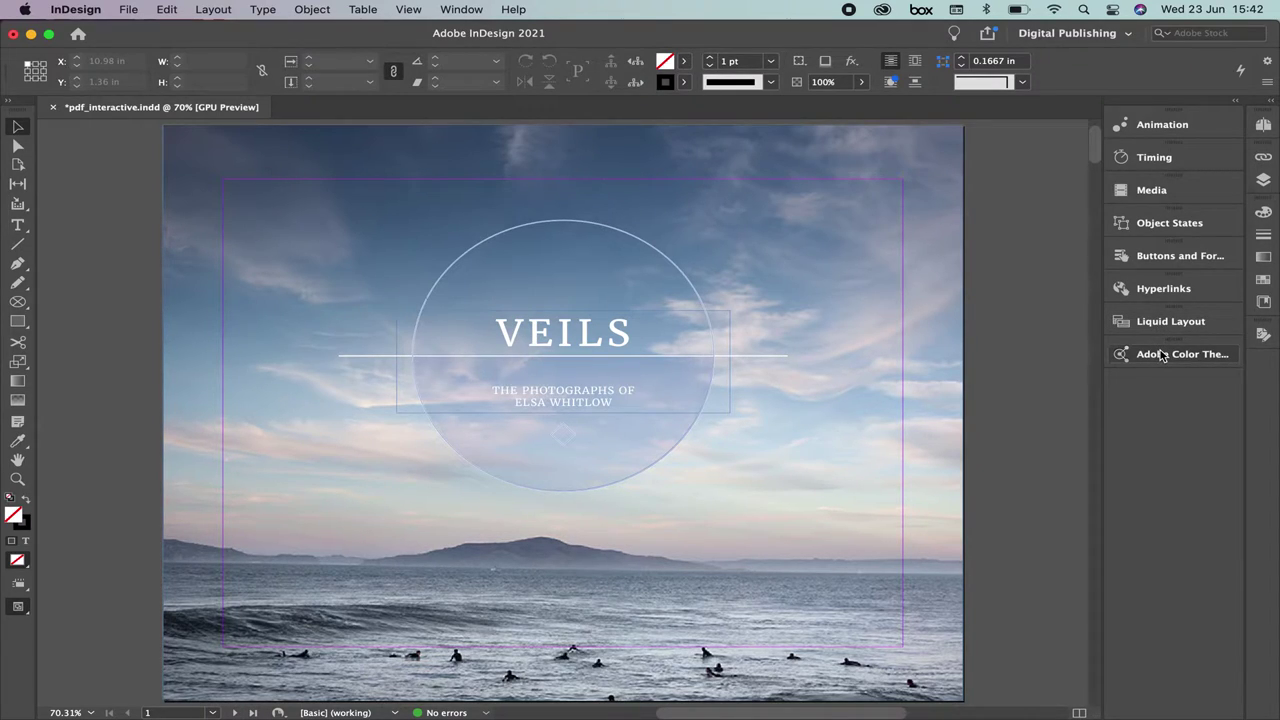
{"action": "left_click", "coordinate": [1263, 125]}
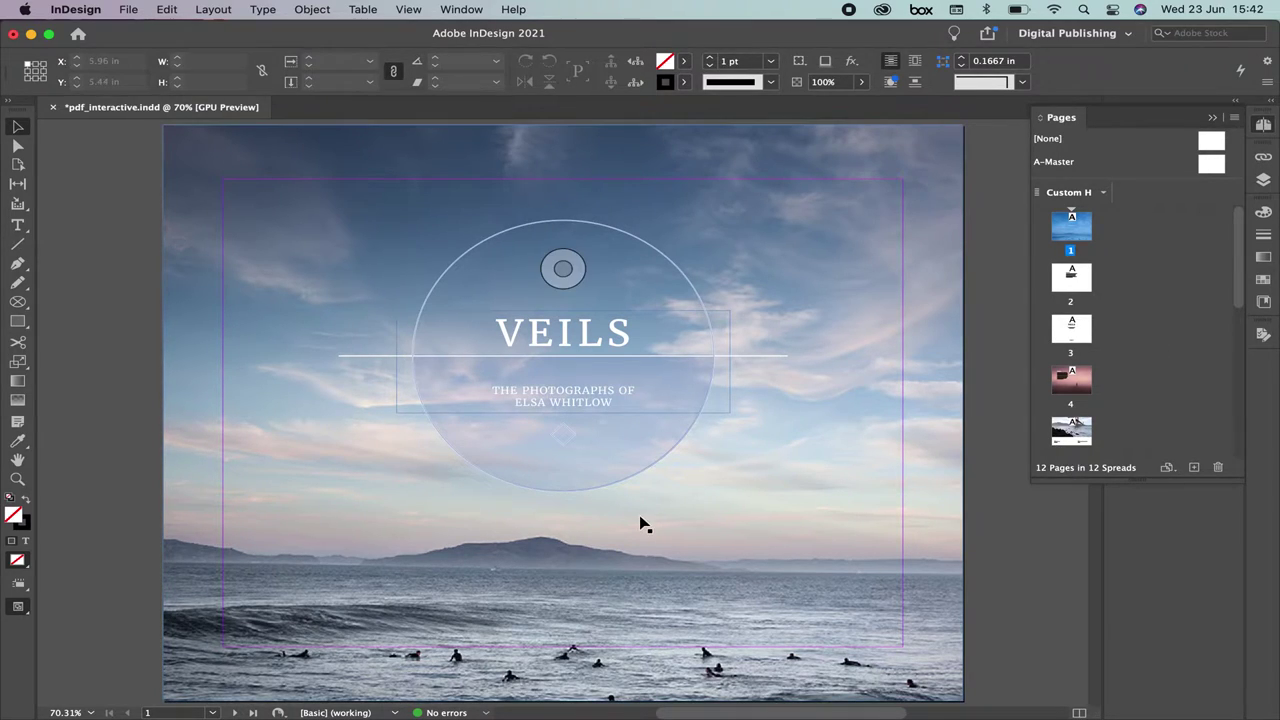
- Page forward through the single-page layout from the cover to page 8
{"action": "left_click", "coordinate": [235, 712]}
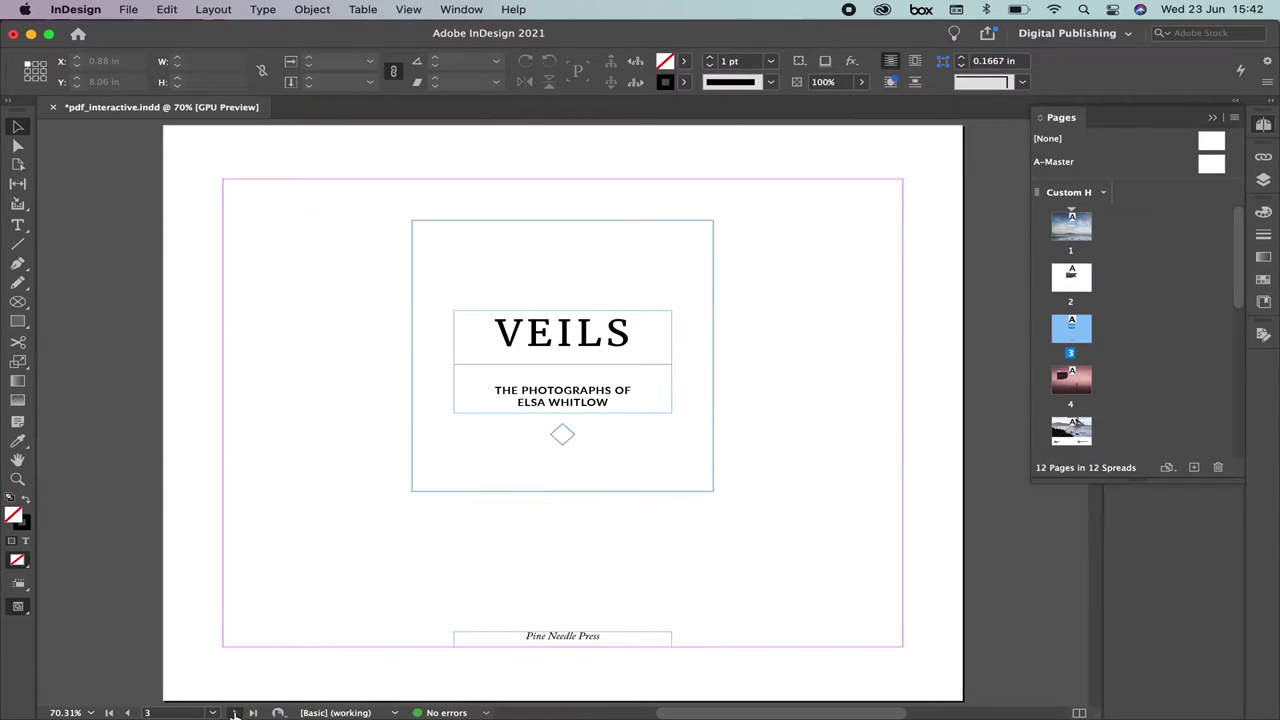
{"action": "double_click", "coordinate": [235, 712]}
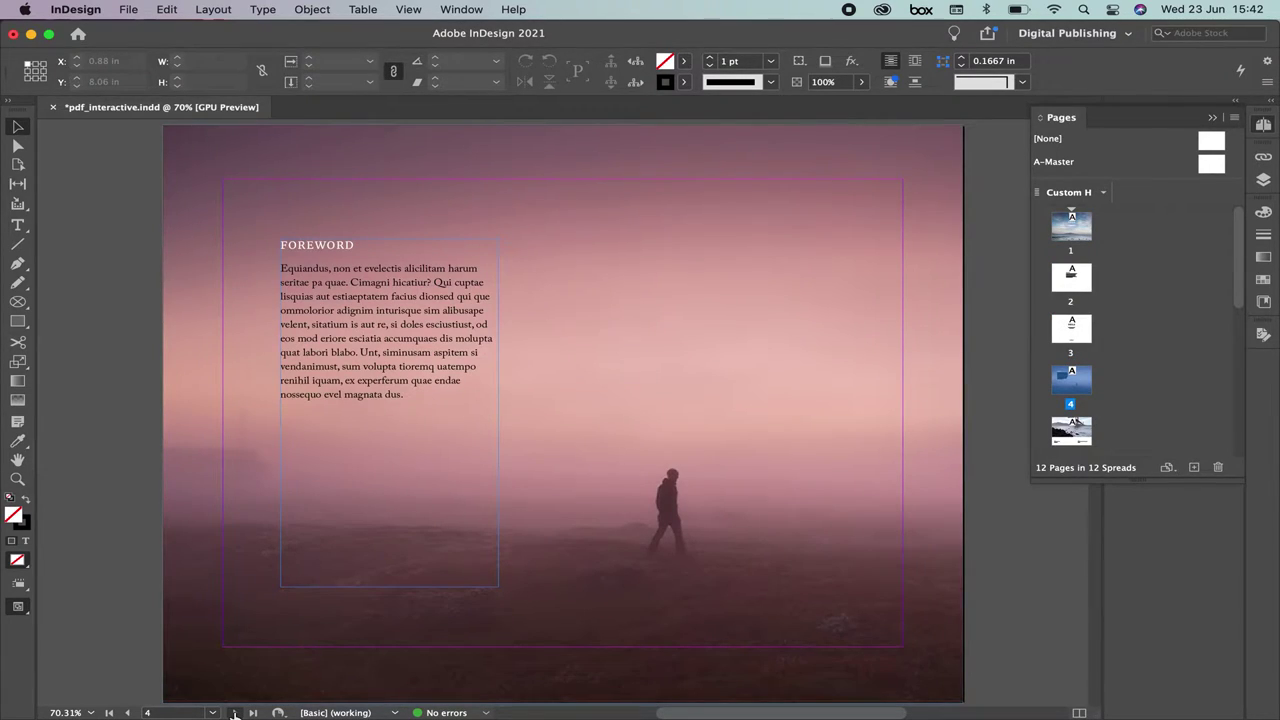
{"action": "left_click", "coordinate": [235, 712]}
{"action": "left_click", "coordinate": [235, 712]}
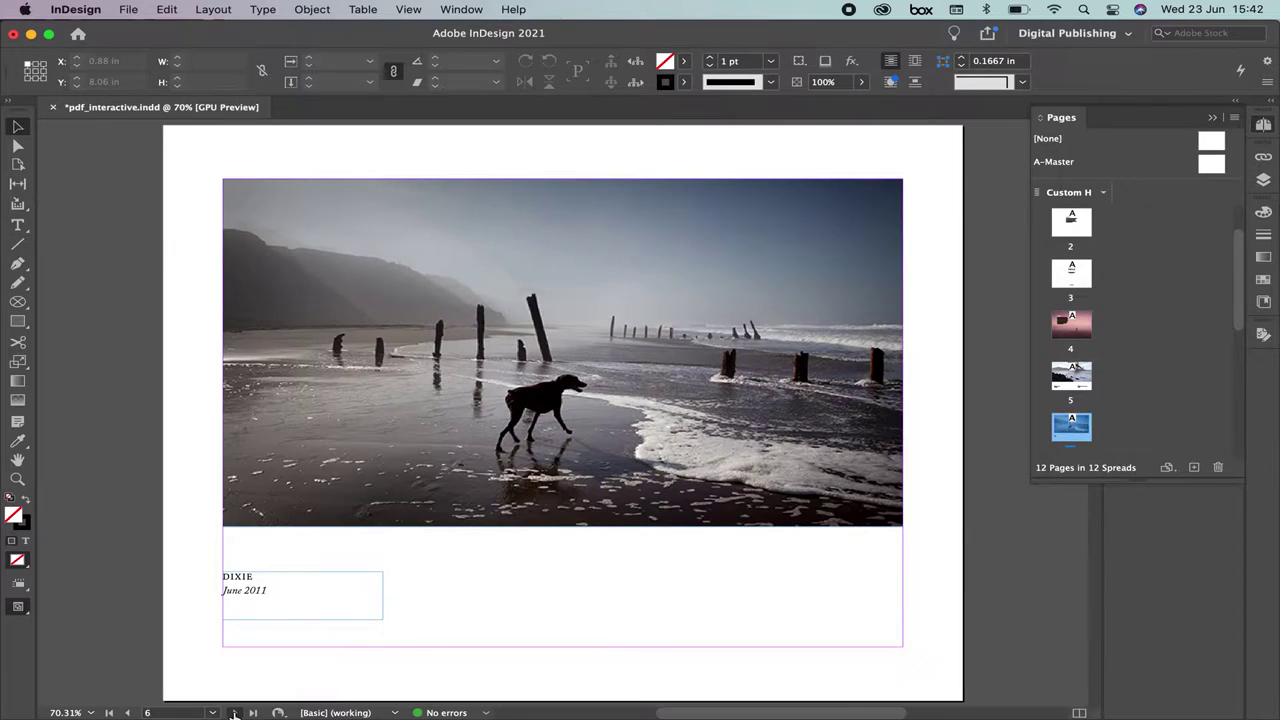
{"action": "left_click", "coordinate": [235, 712]}
{"action": "left_click", "coordinate": [235, 712]}
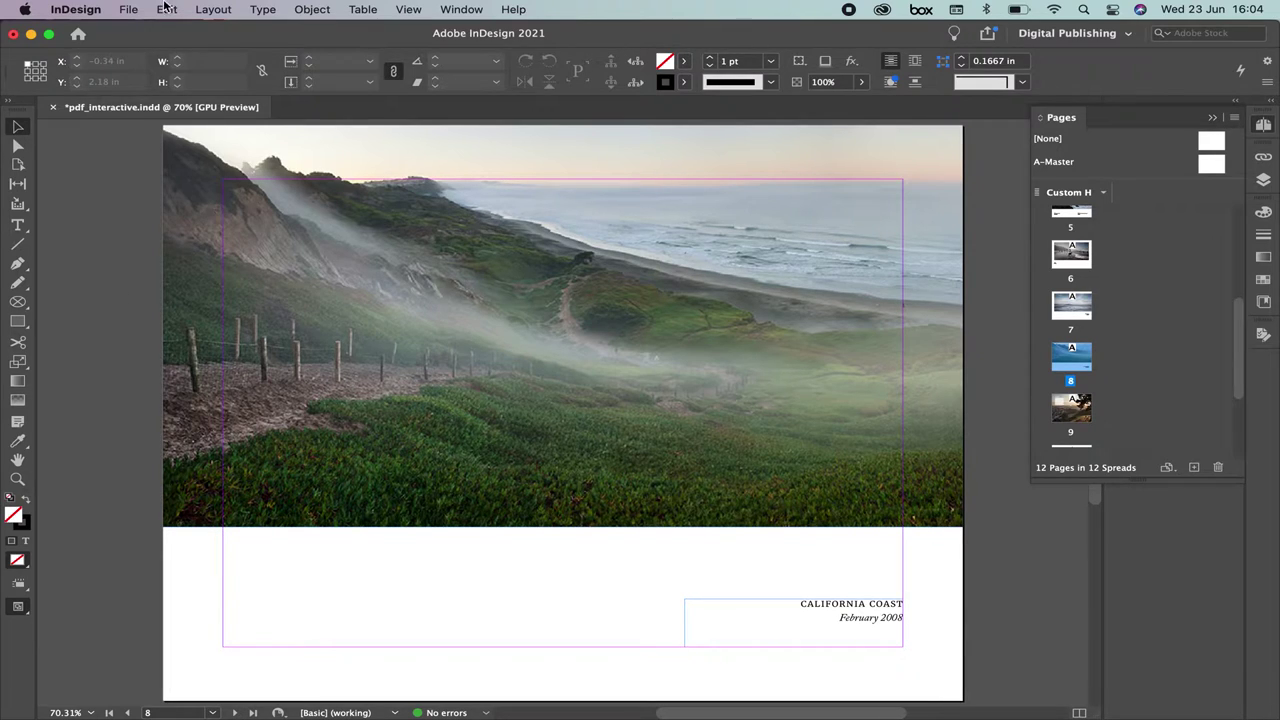
- Turn on Facing Pages in the document setup
{"action": "left_click", "coordinate": [127, 8]}
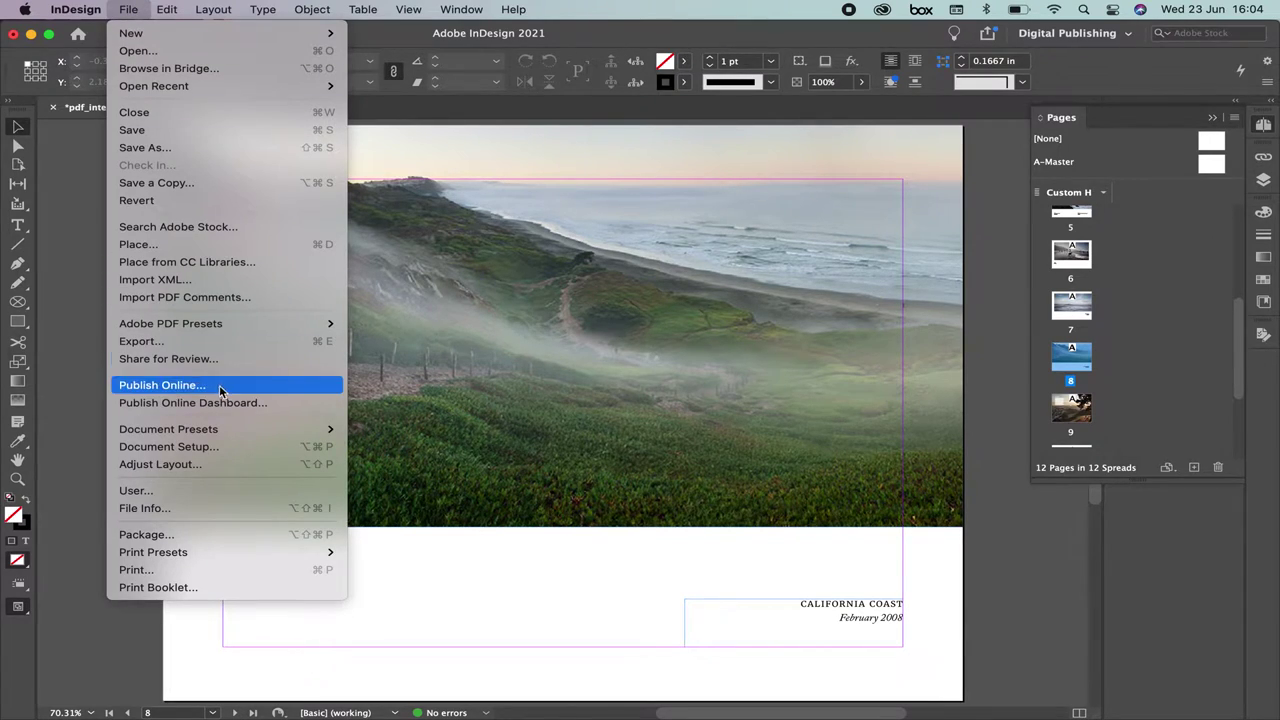
{"action": "left_click", "coordinate": [227, 449]}
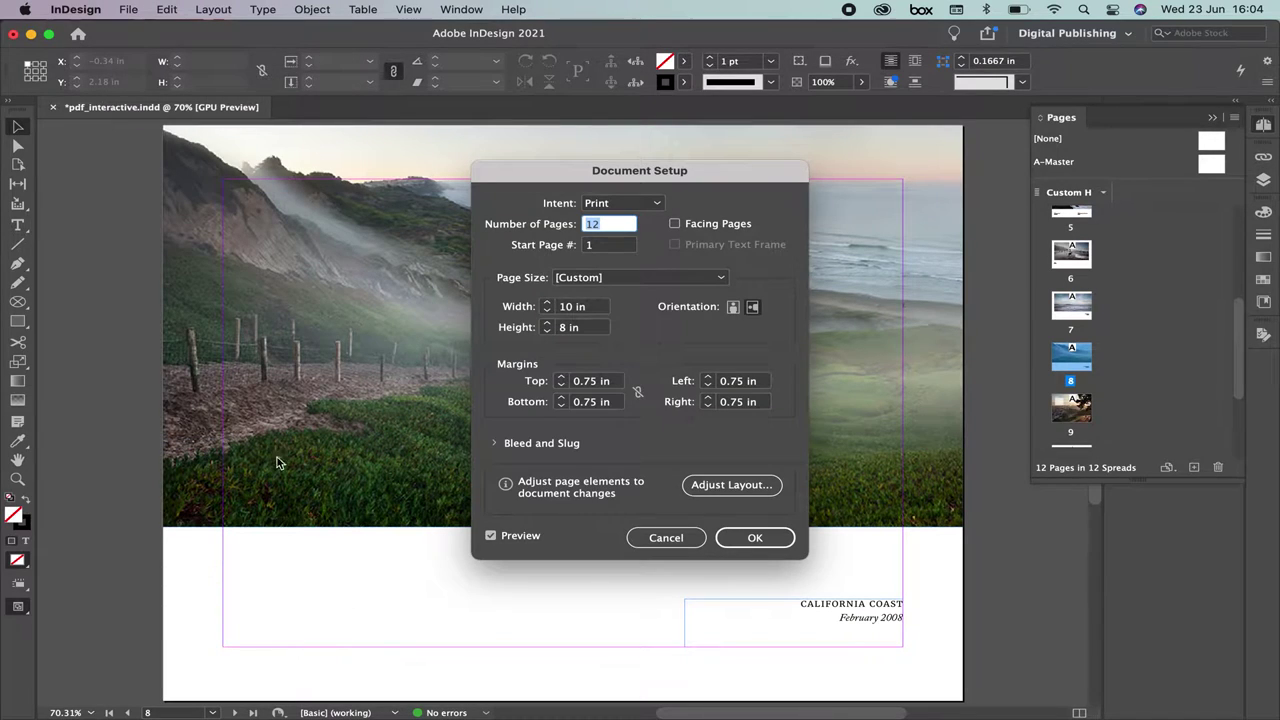
{"action": "left_click", "coordinate": [675, 224]}
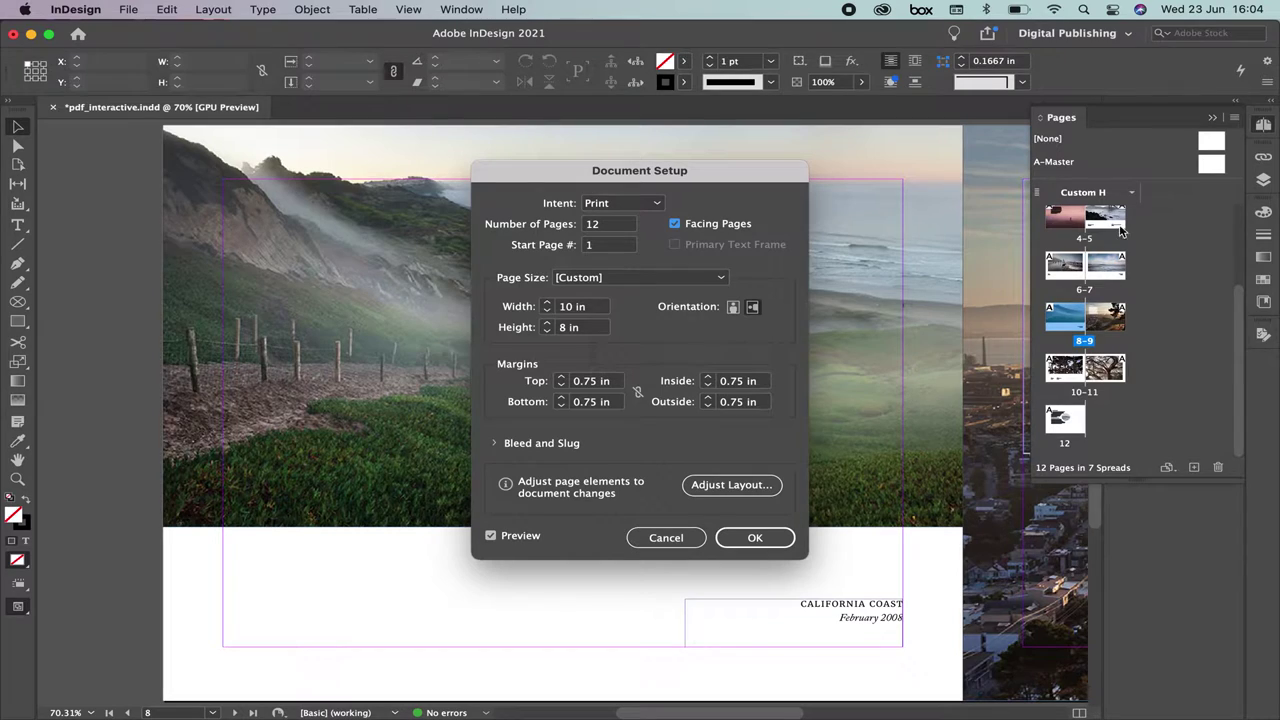
{"action": "left_click", "coordinate": [755, 537]}
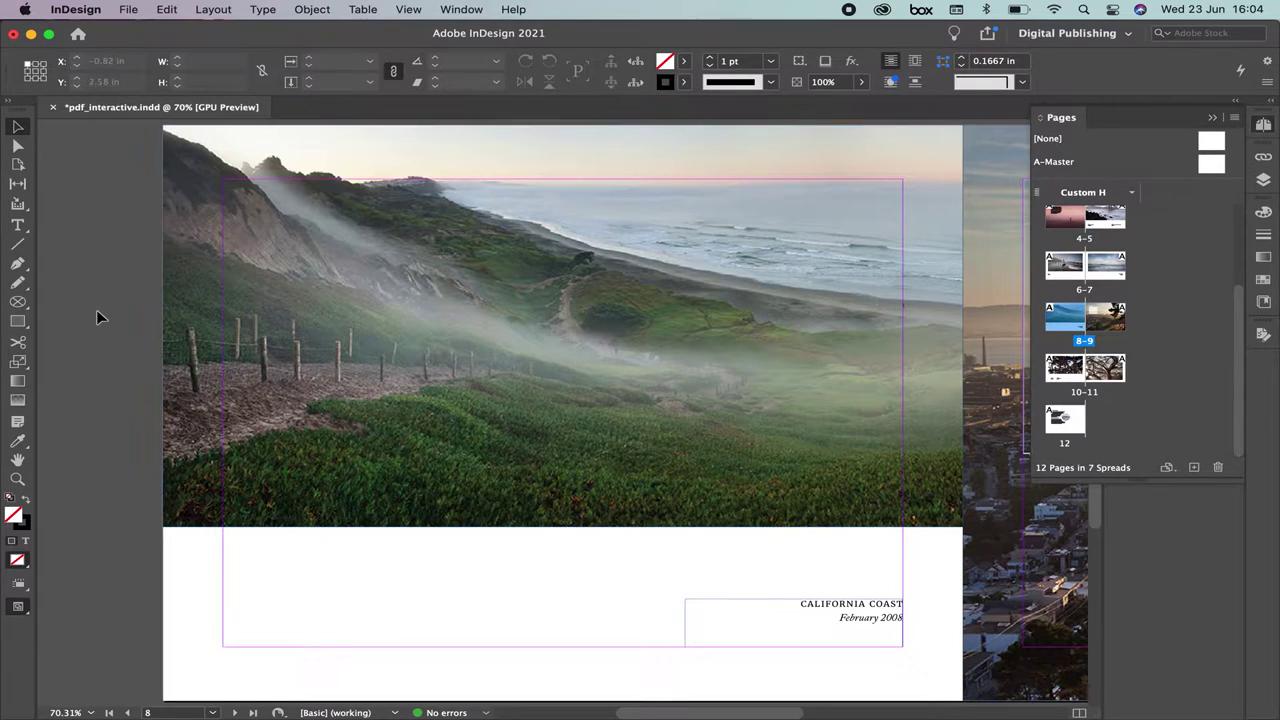
- Collapse the page thumbnails and review the facing spreads from pages 8-9 back to the cover
{"action": "scroll", "coordinate": [752, 360], "scroll_direction": "down", "scroll_amount": 3, "text": "alt"}
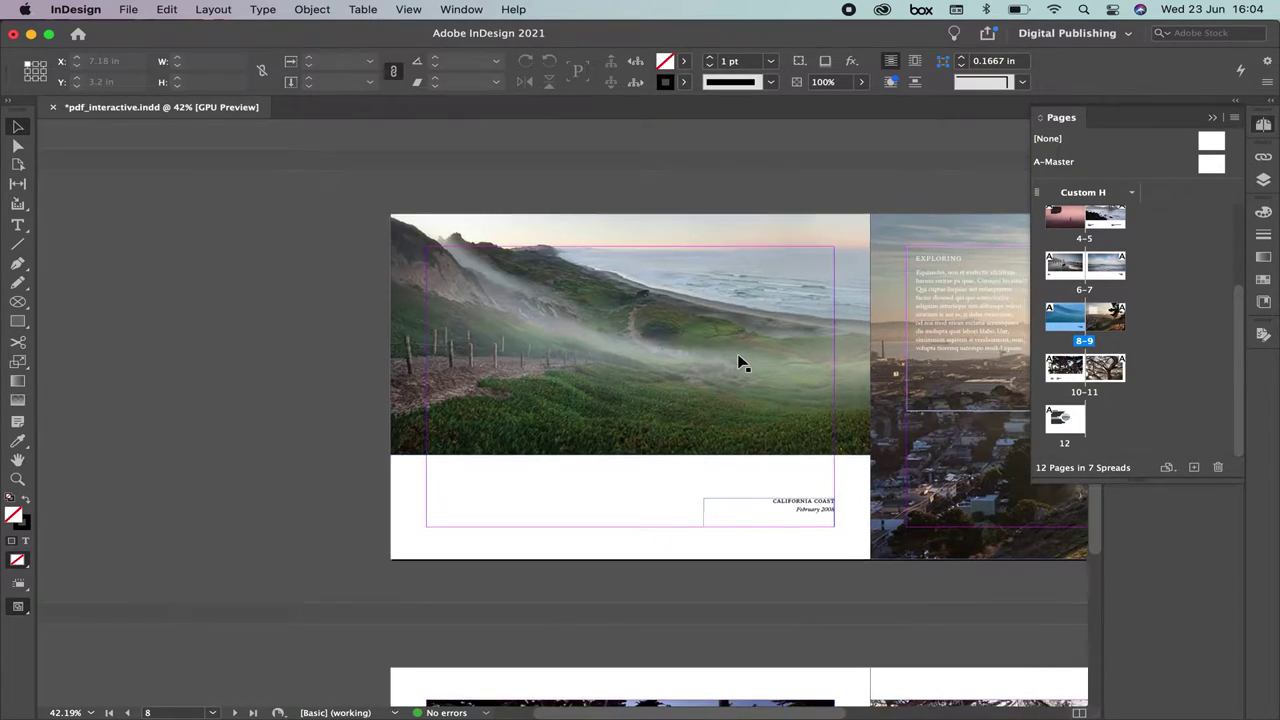
{"action": "scroll", "coordinate": [740, 362], "scroll_direction": "right", "scroll_amount": 2}
{"action": "scroll", "coordinate": [740, 362], "scroll_direction": "right", "scroll_amount": 4}
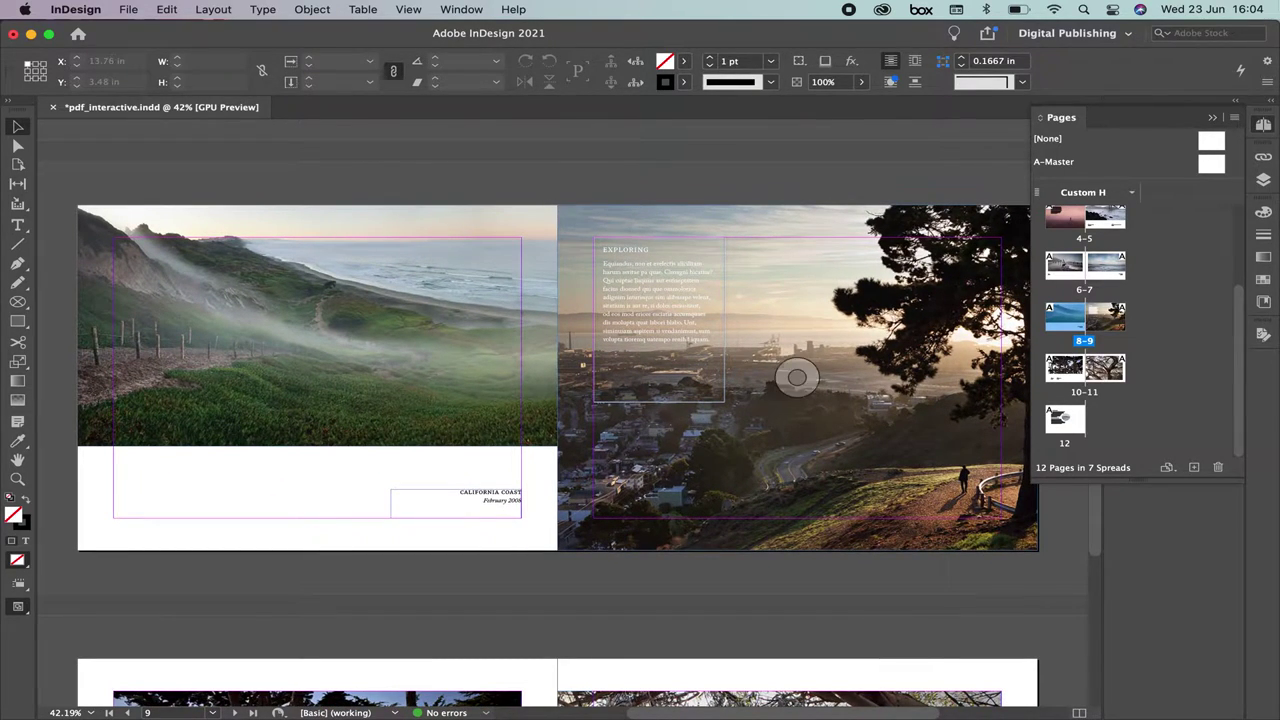
{"action": "left_click", "coordinate": [1213, 118]}
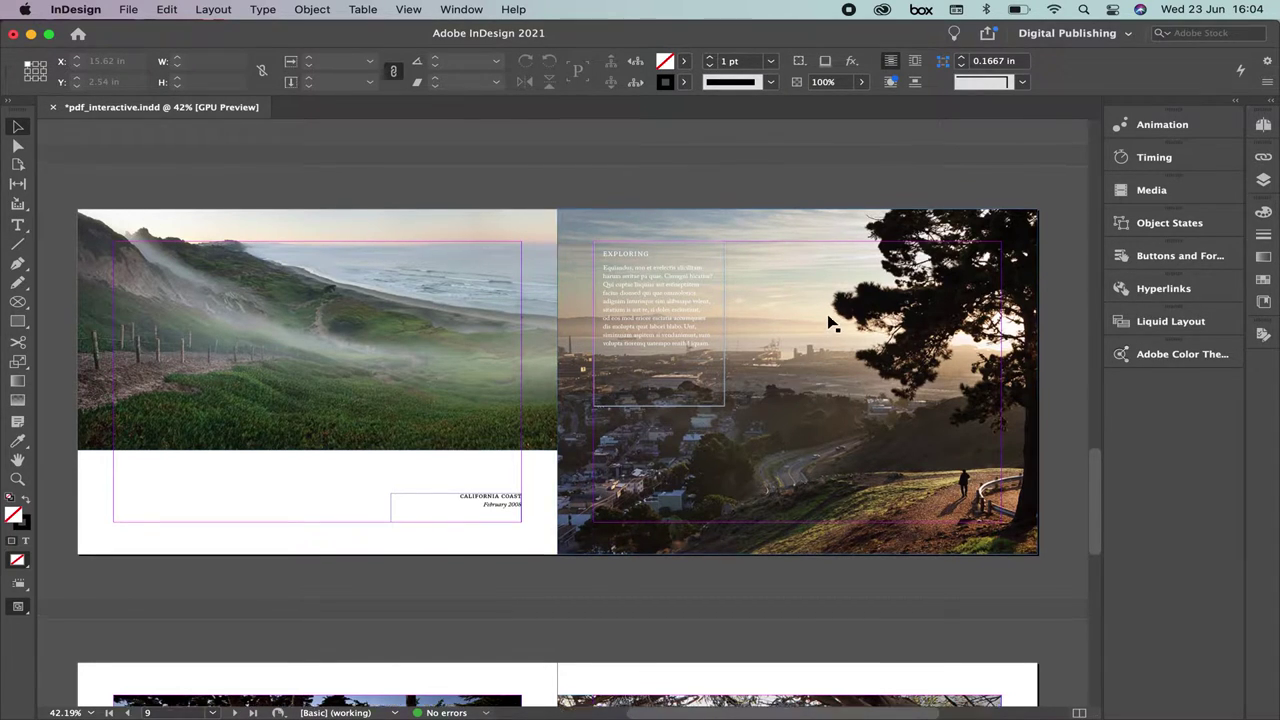
{"action": "scroll", "coordinate": [829, 323], "scroll_direction": "up", "scroll_amount": 5}
{"action": "scroll", "coordinate": [829, 323], "scroll_direction": "up", "scroll_amount": 7}
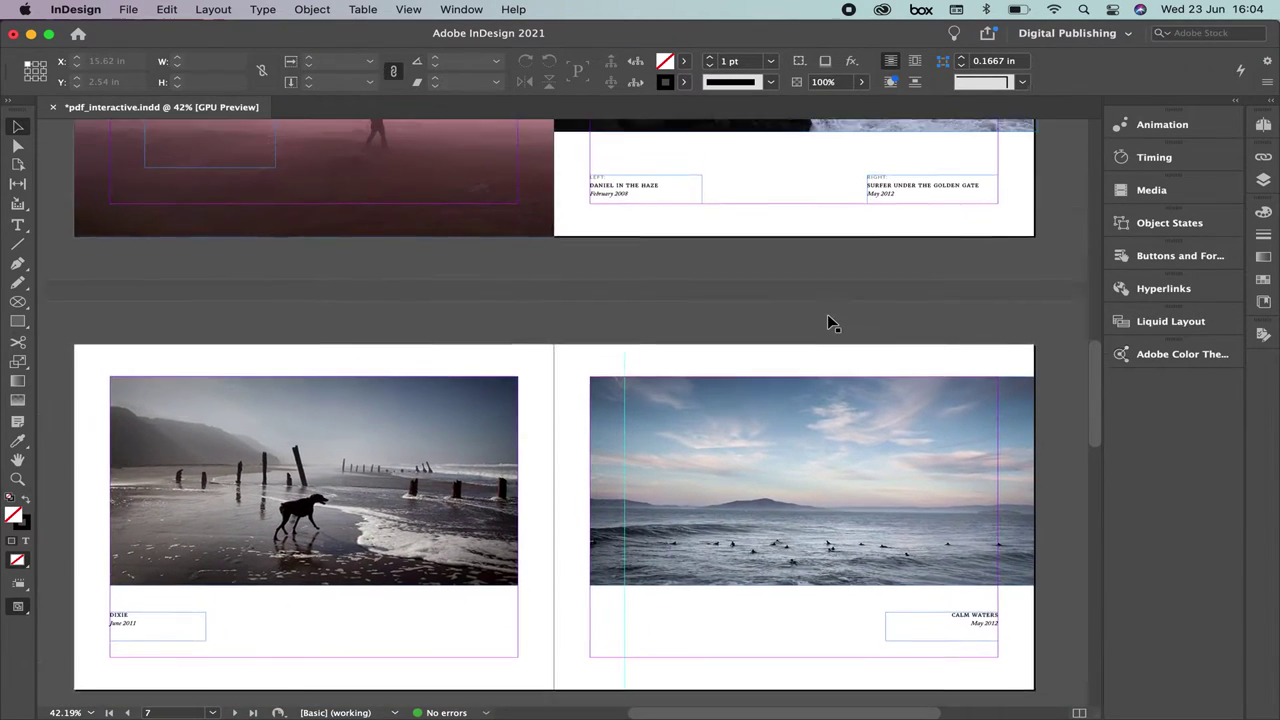
{"action": "scroll", "coordinate": [828, 318], "scroll_direction": "up", "scroll_amount": 9}
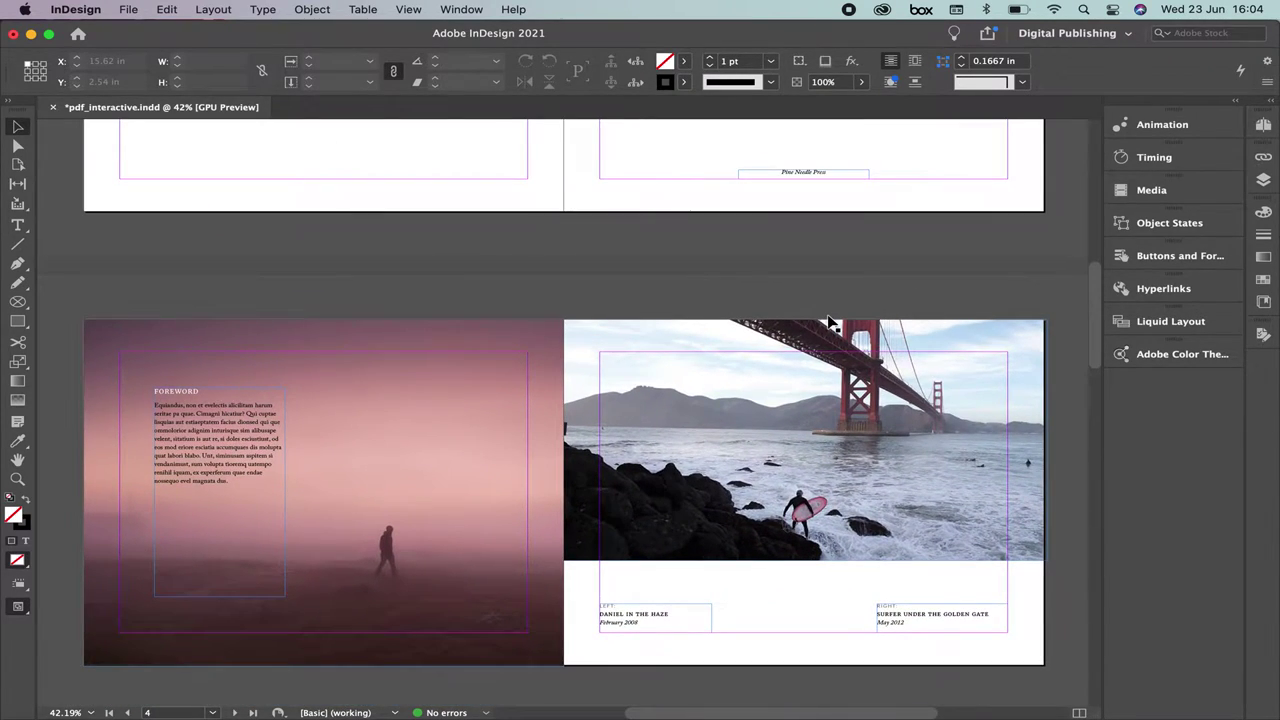
{"action": "scroll", "coordinate": [828, 317], "scroll_direction": "up", "scroll_amount": 4}
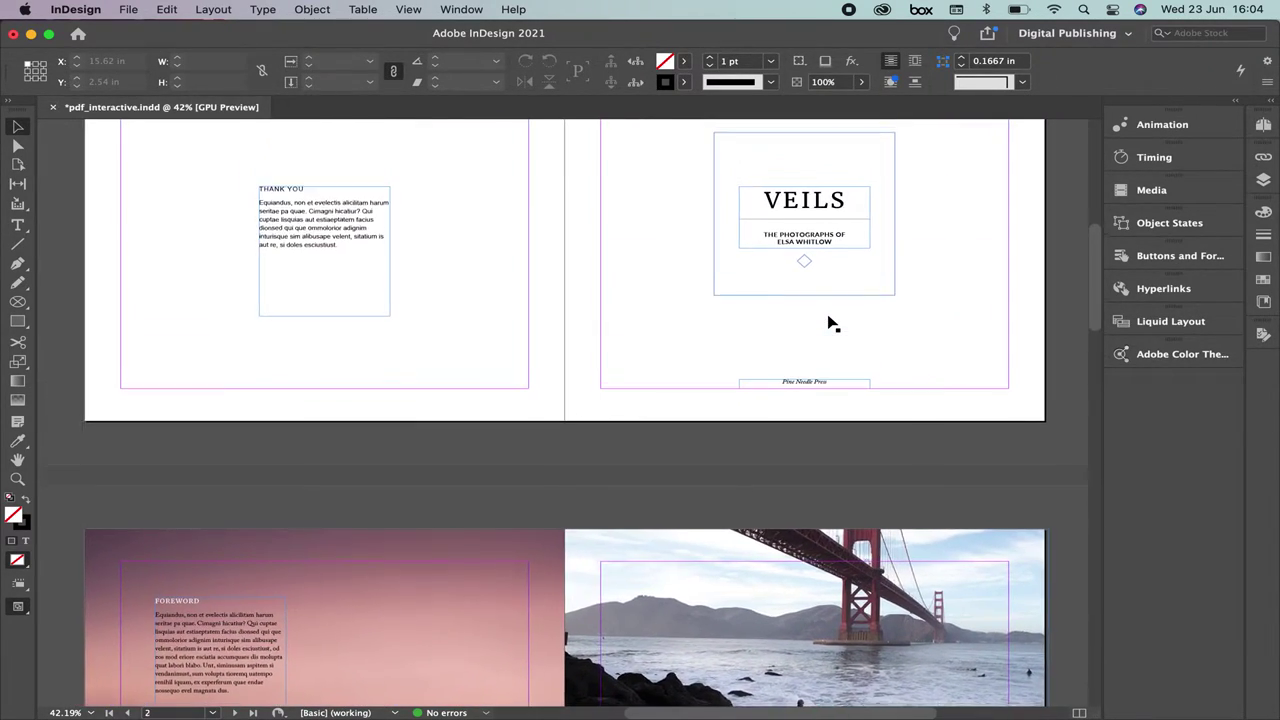
{"action": "scroll", "coordinate": [829, 323], "scroll_direction": "up", "scroll_amount": 7}
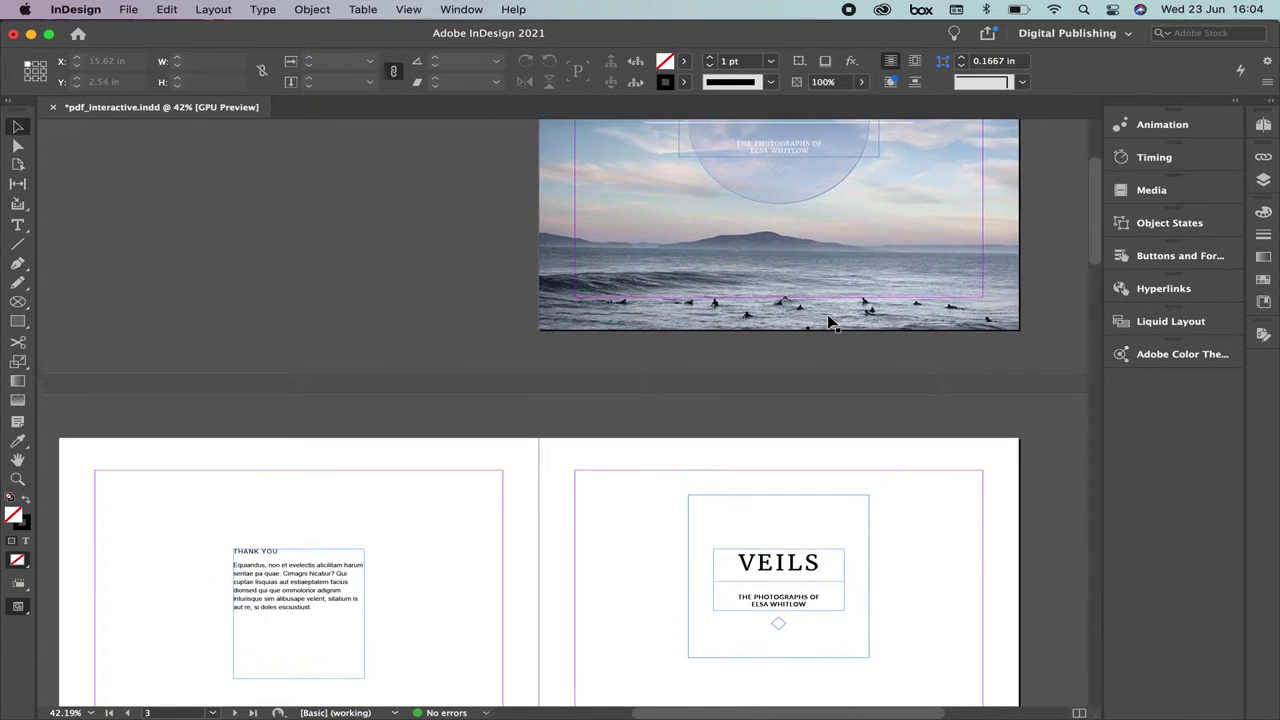
{"action": "scroll", "coordinate": [828, 322], "scroll_direction": "up", "scroll_amount": 2}
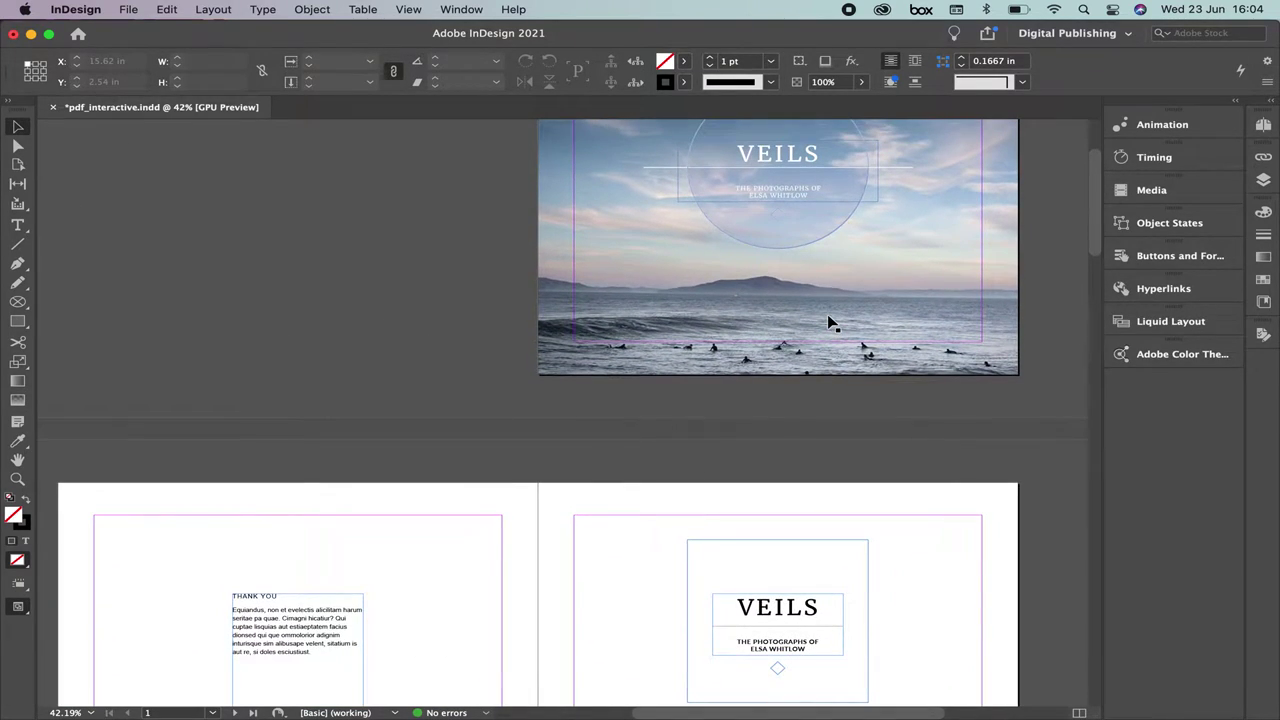
{"action": "scroll", "coordinate": [828, 320], "scroll_direction": "up", "scroll_amount": 1}
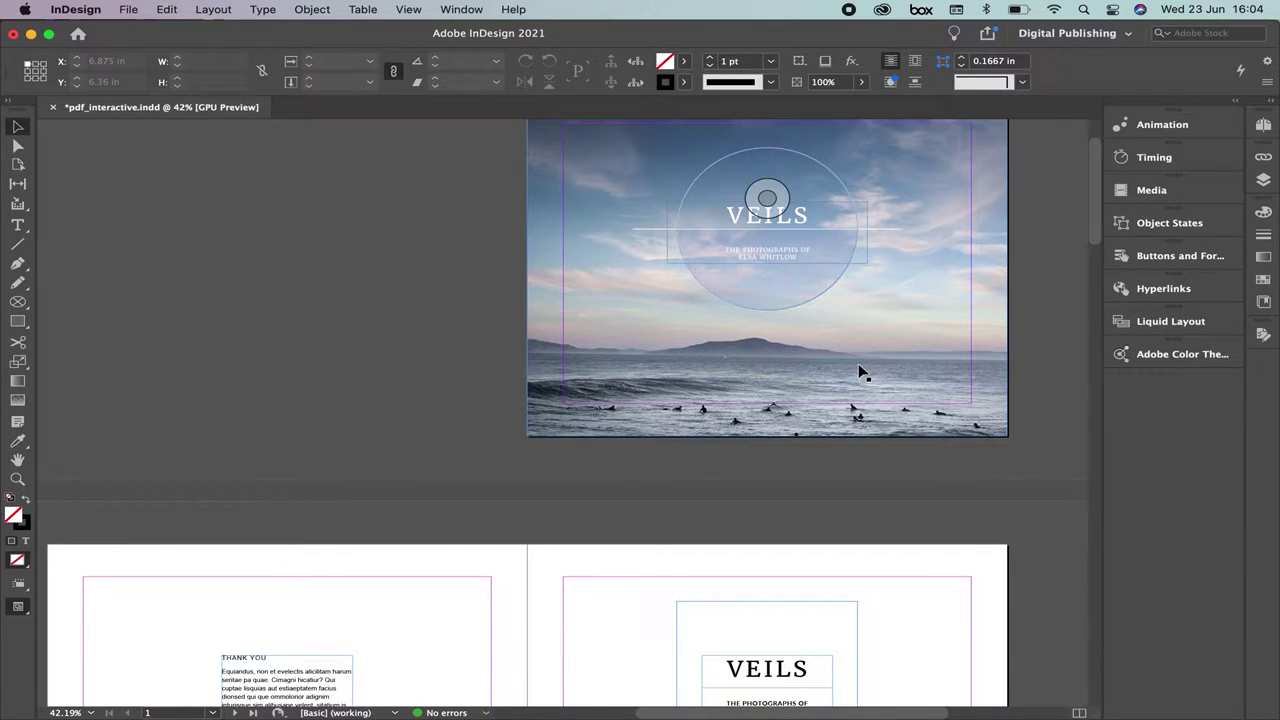
- Select the cover's ocean photo, fit the page in the window, and view the photo's animation and timing options
{"action": "left_click", "coordinate": [920, 353]}
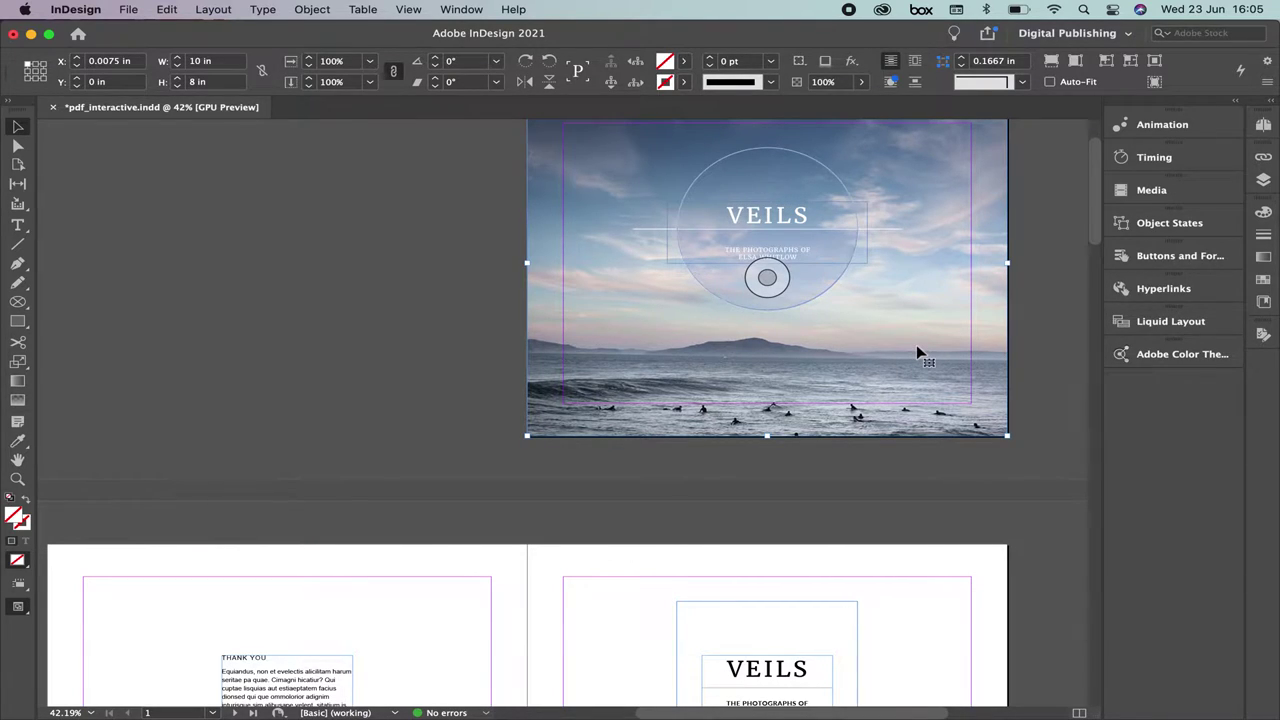
{"action": "key", "text": "super+0"}
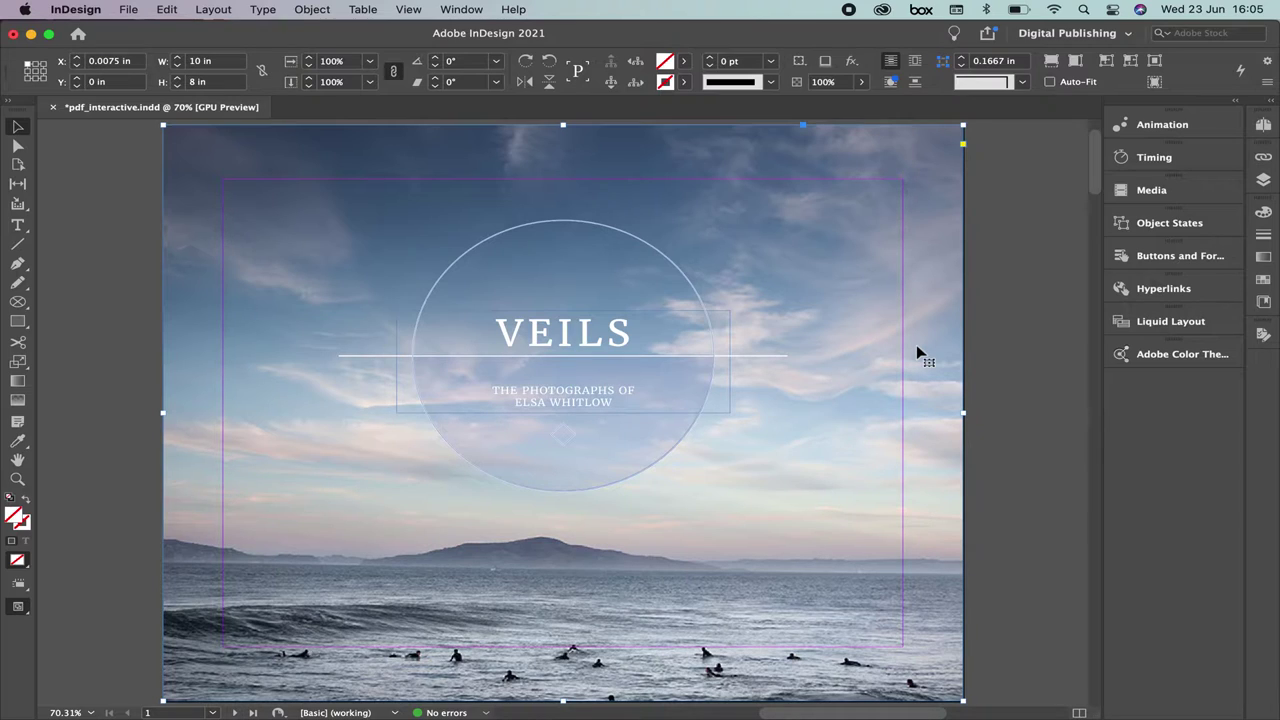
{"action": "left_click", "coordinate": [1162, 125]}
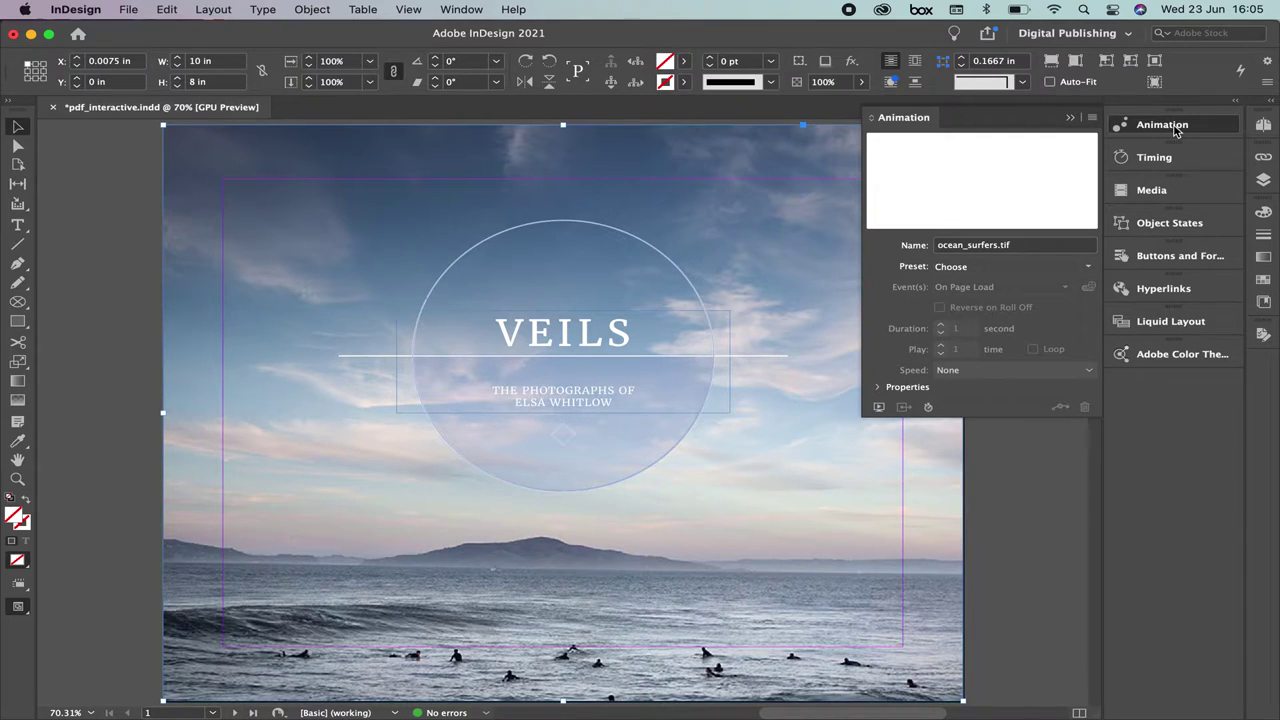
{"action": "left_click", "coordinate": [1162, 159]}
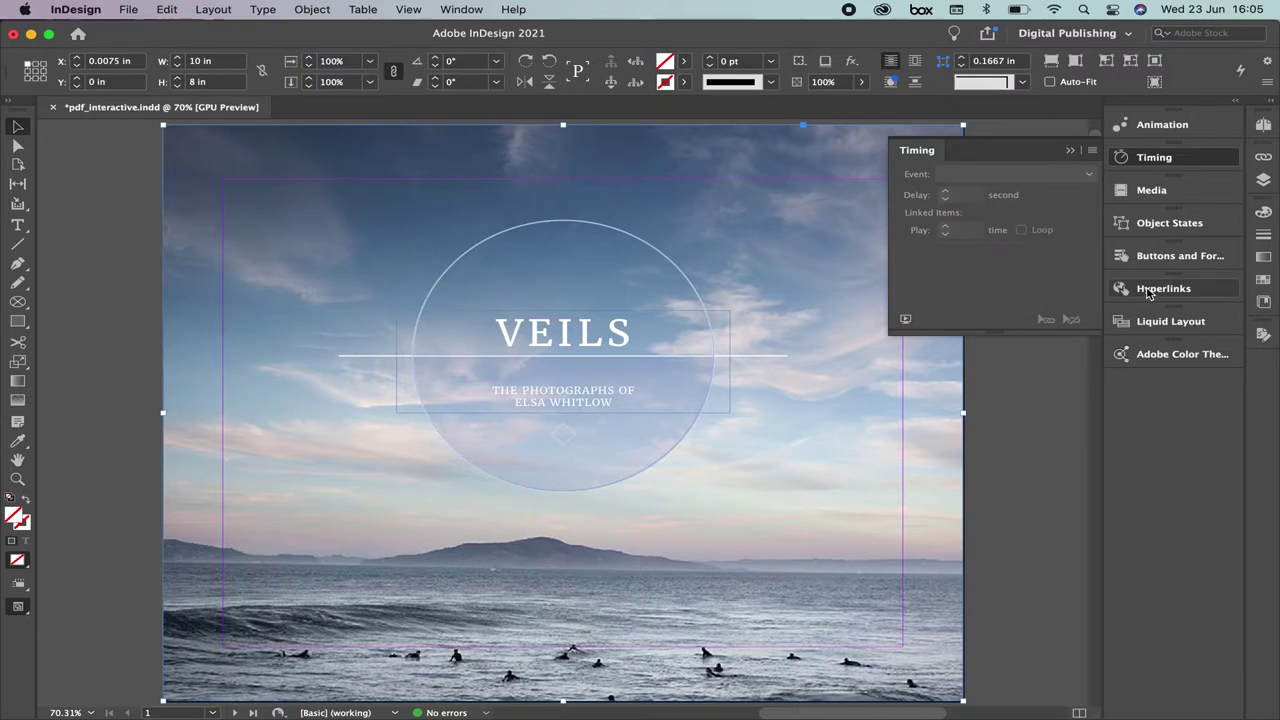
{"action": "left_click", "coordinate": [1071, 152]}
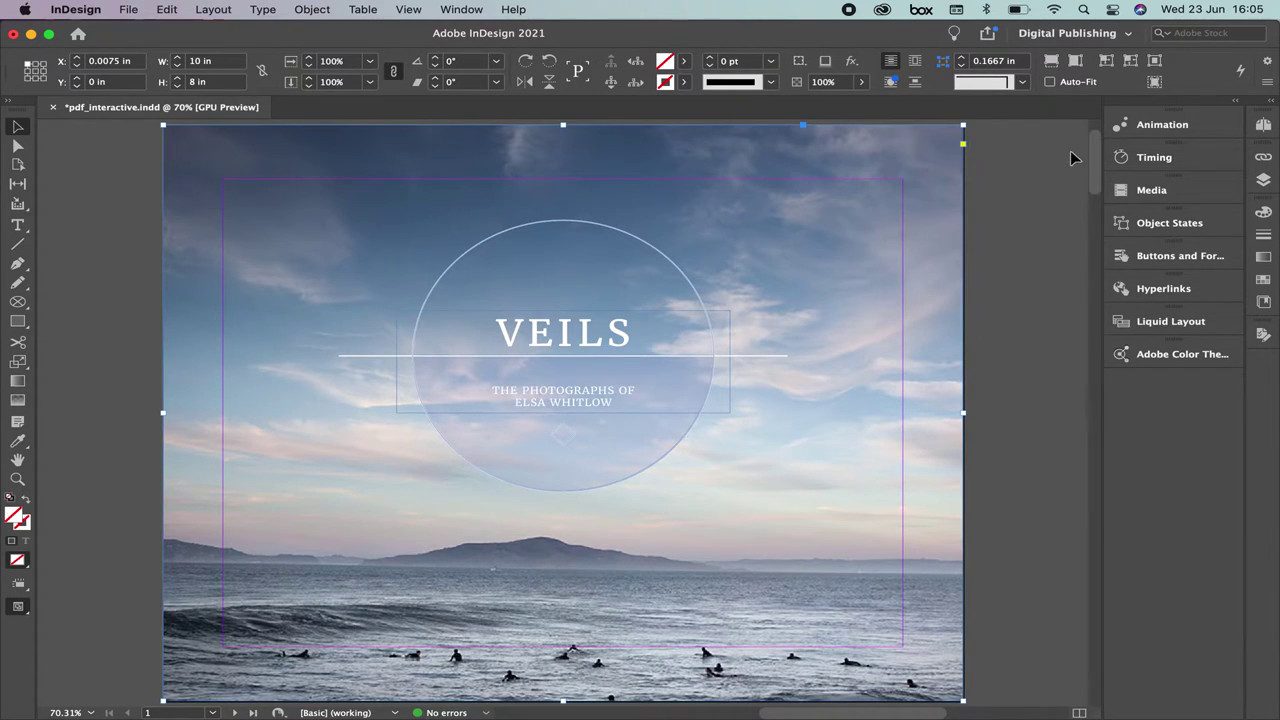
- Place the round blue button 108 from the Sample Buttons and Forms library in the sky area of the cover
{"action": "left_click", "coordinate": [1172, 259]}
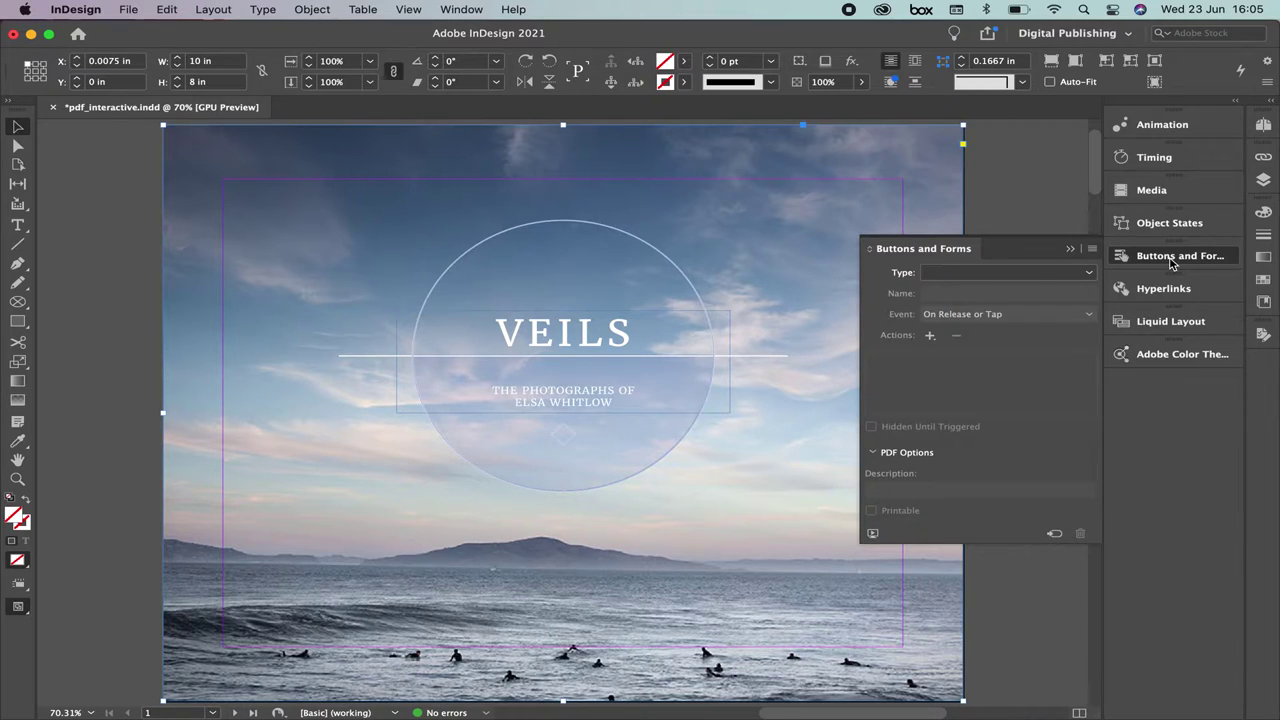
{"action": "left_click", "coordinate": [1093, 250]}
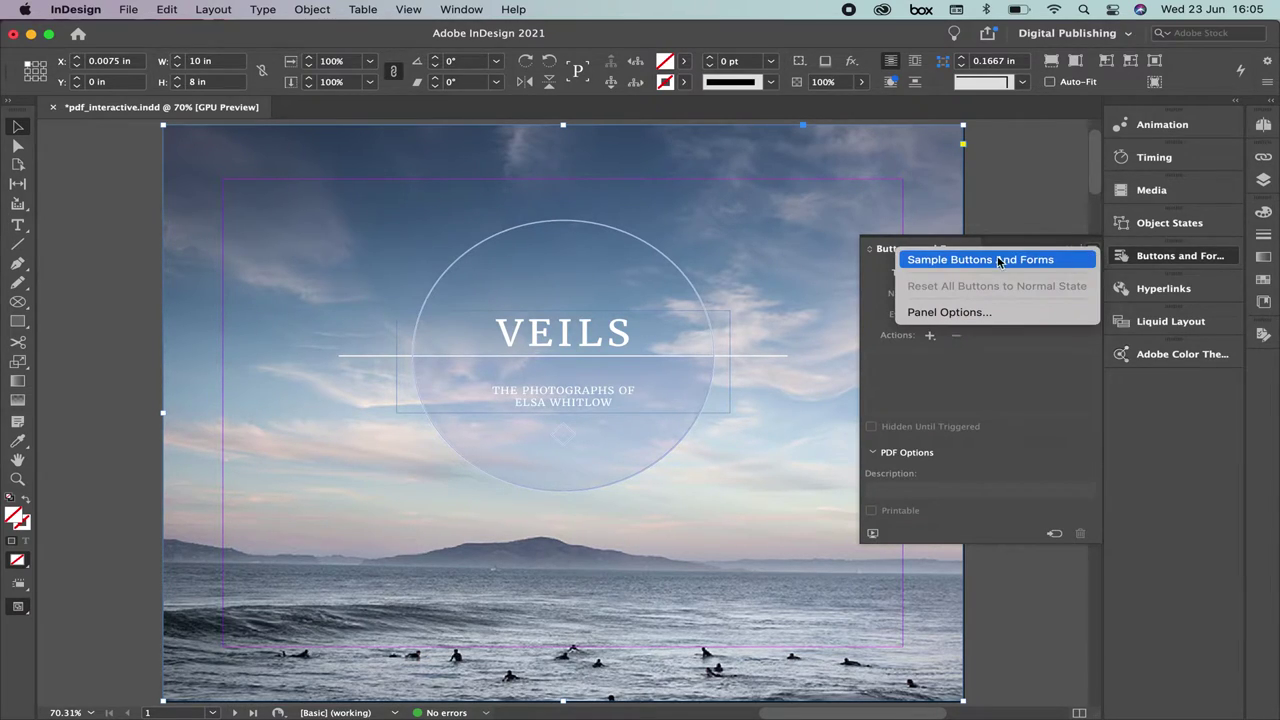
{"action": "left_click", "coordinate": [942, 260]}
{"action": "left_click_drag", "start_coordinate": [676, 244], "coordinate": [350, 168]}
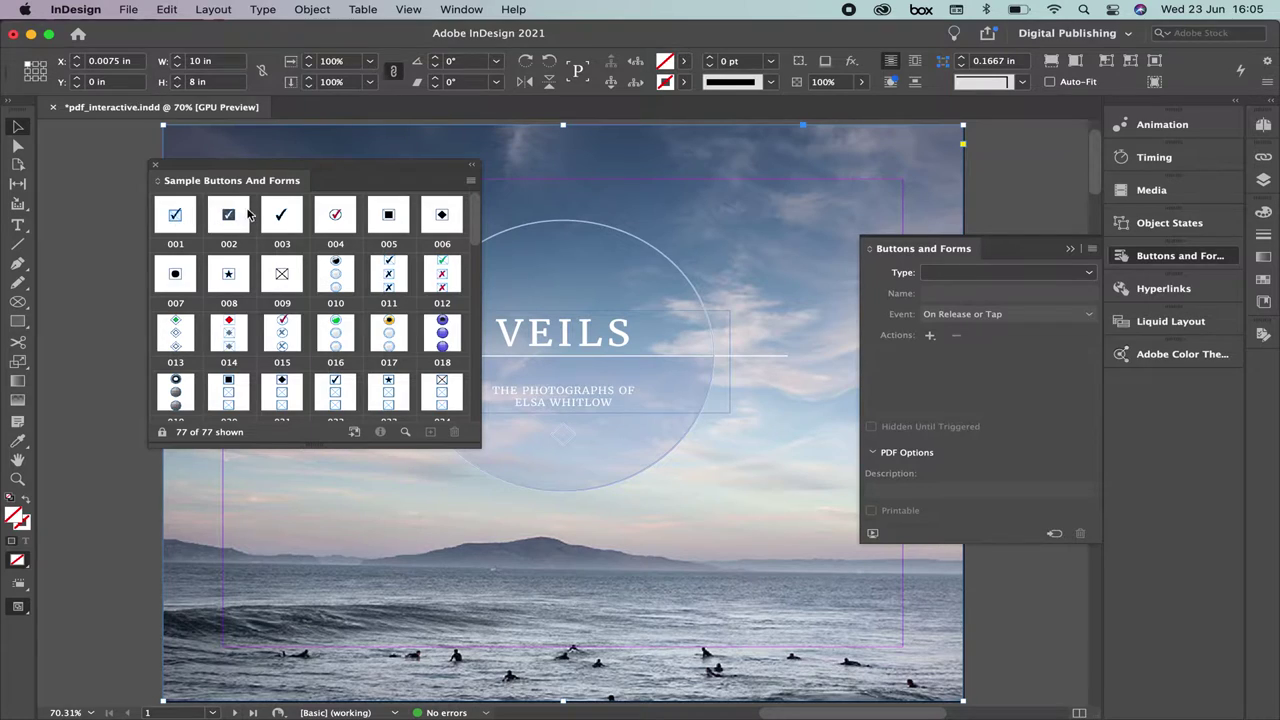
{"action": "left_click_drag", "start_coordinate": [471, 229], "coordinate": [472, 274]}
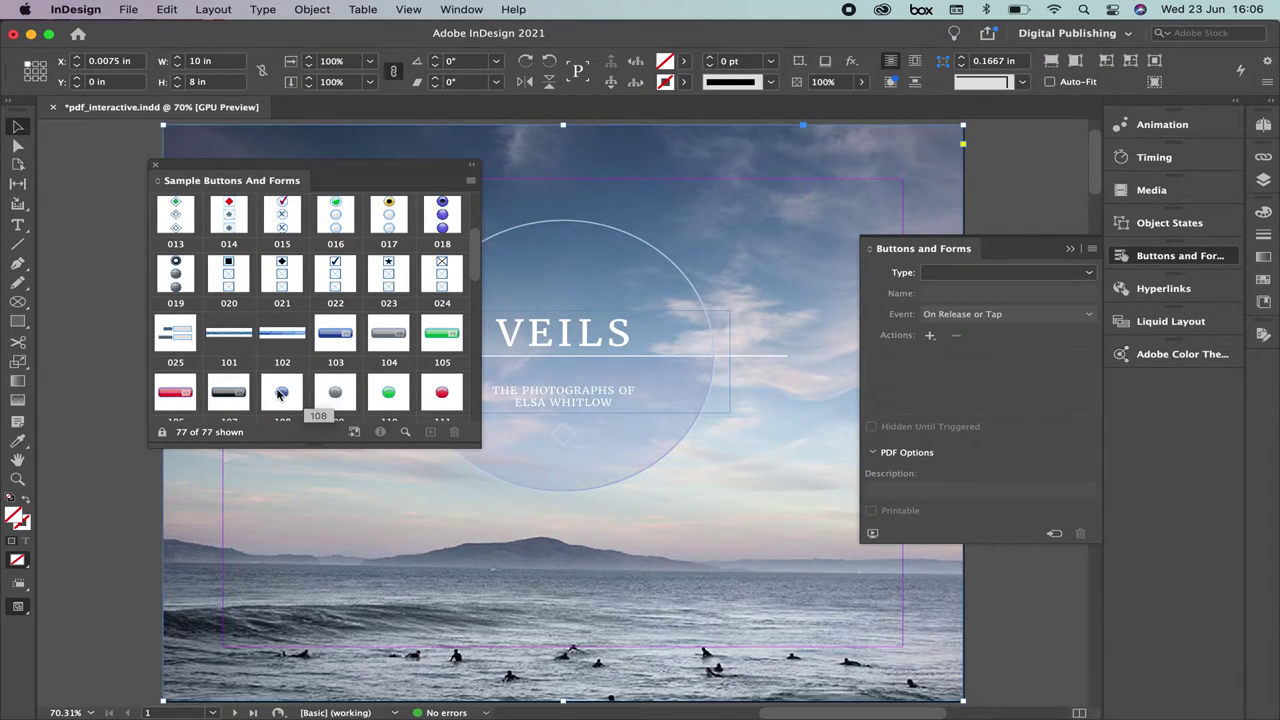
{"action": "left_click_drag", "start_coordinate": [281, 394], "coordinate": [834, 220]}
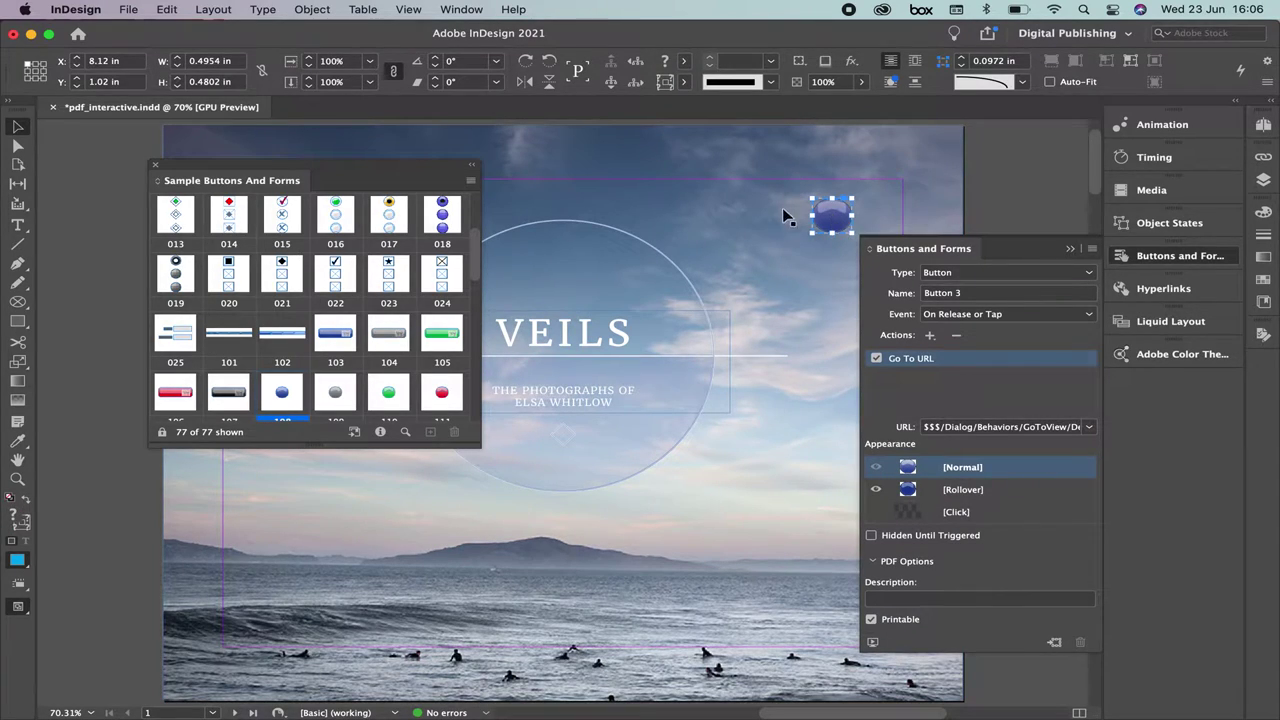
- Close the sample library and move the blue button inside the circle's lower edge, horizontally centred, at about X 4.75 in, Y 4.52 in
{"action": "left_click", "coordinate": [156, 167]}
{"action": "left_click_drag", "start_coordinate": [838, 222], "coordinate": [568, 475]}
{"action": "left_click", "coordinate": [733, 476]}
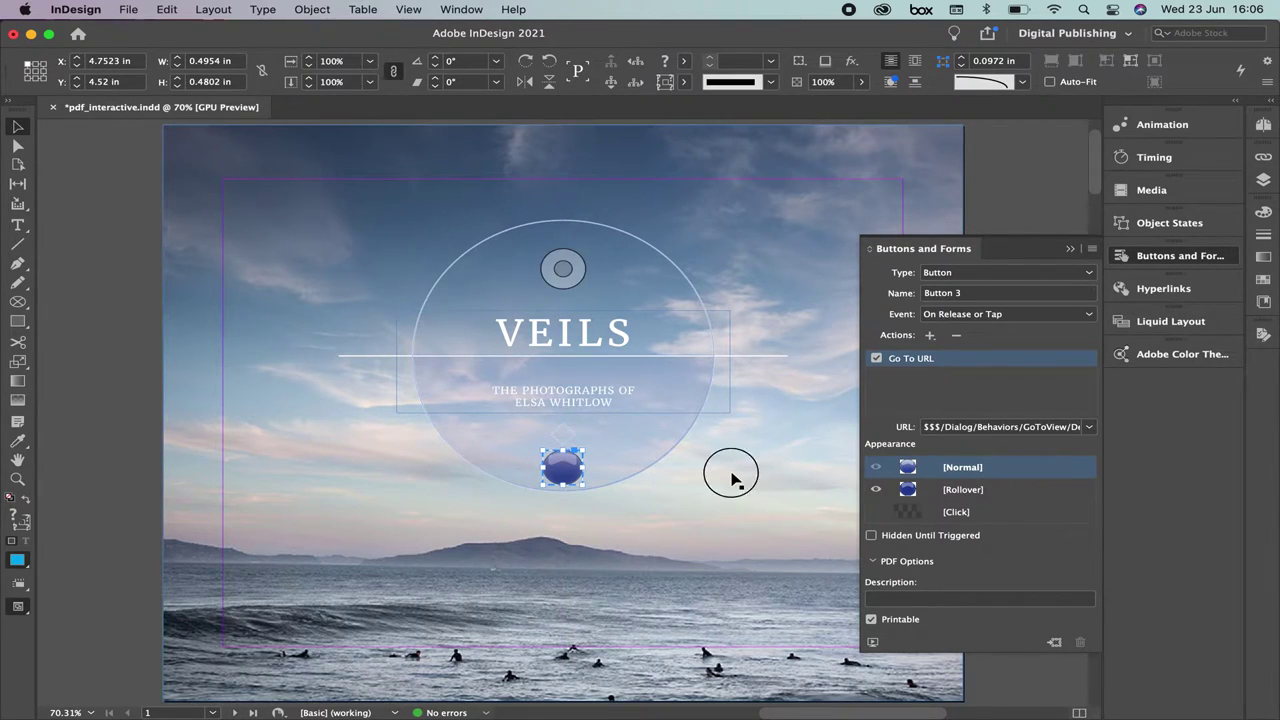
- Name the blue cover button webpage, keeping its type as Button and its event as On Release or Tap
{"action": "left_click", "coordinate": [565, 470]}
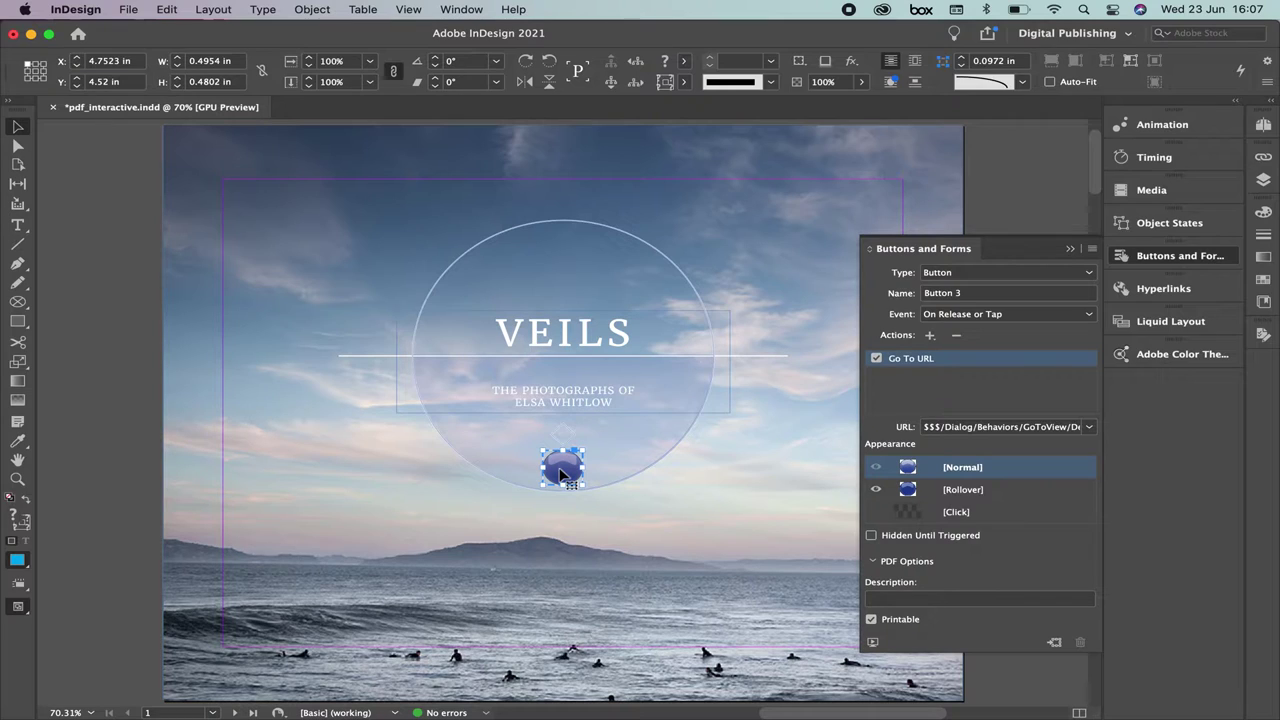
{"action": "left_click", "coordinate": [1057, 279]}
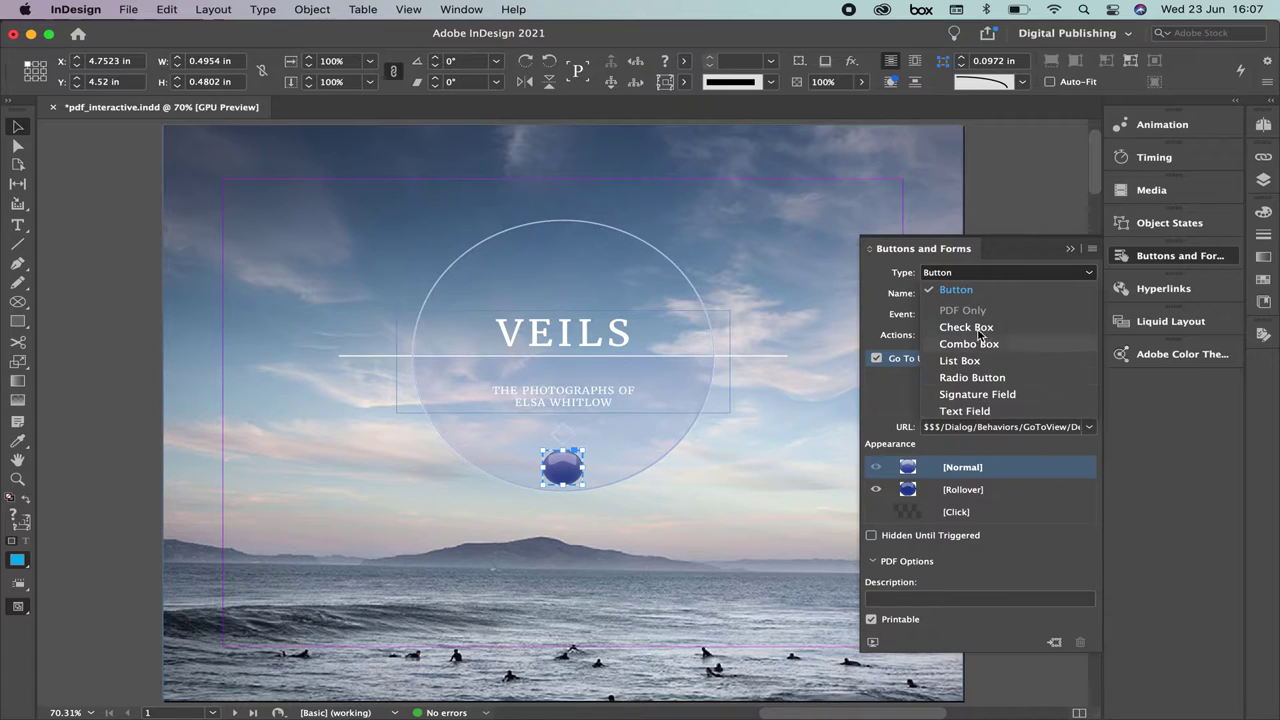
{"action": "left_click", "coordinate": [982, 297]}
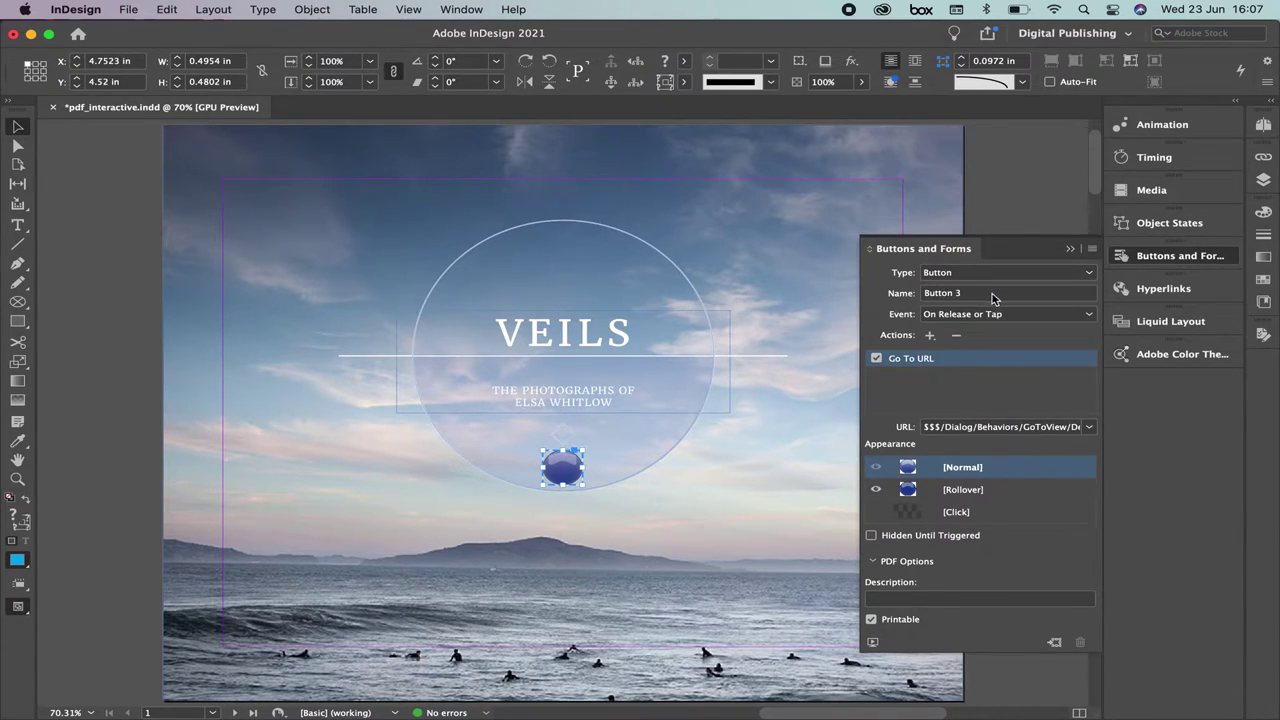
{"action": "left_click", "coordinate": [982, 294]}
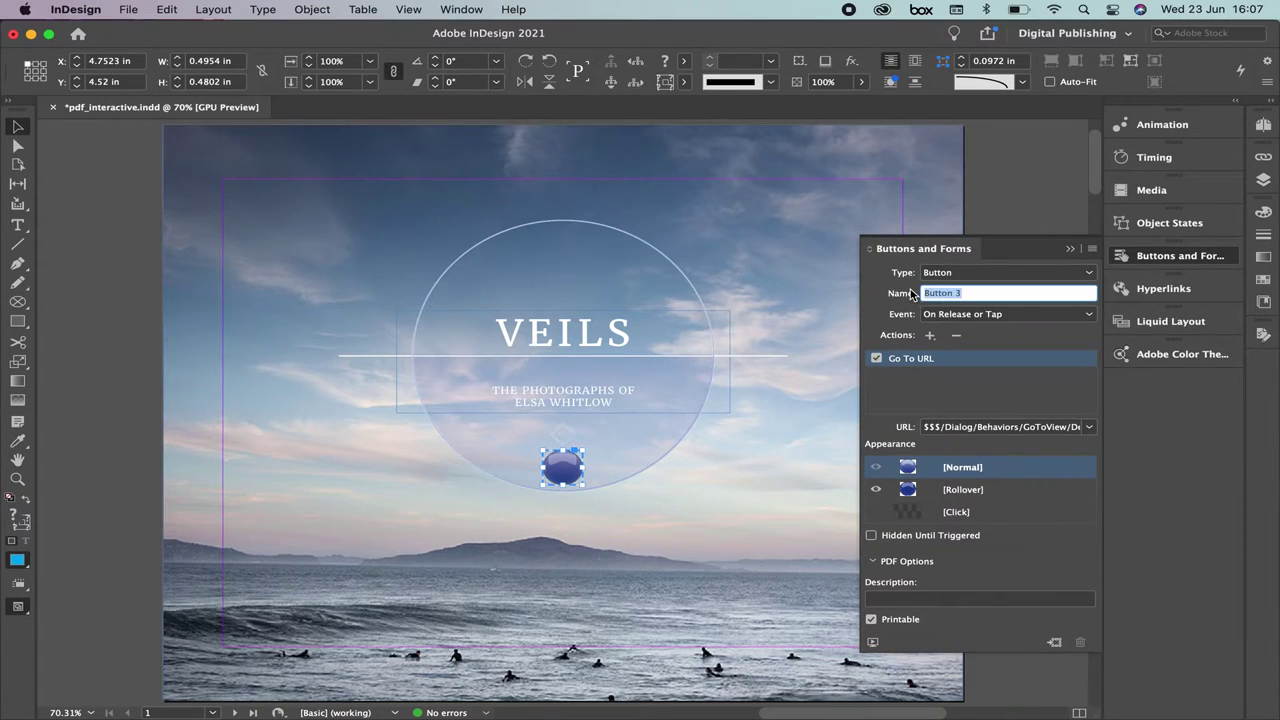
{"action": "type", "text": "webpage"}
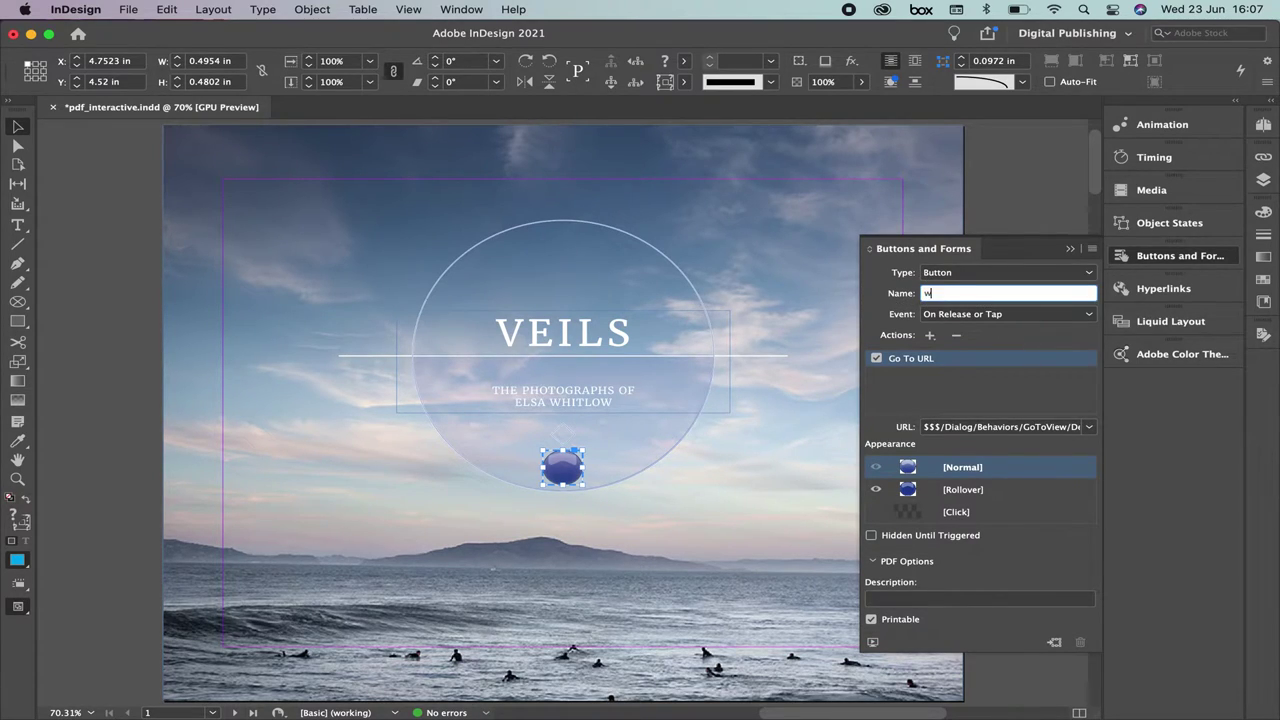
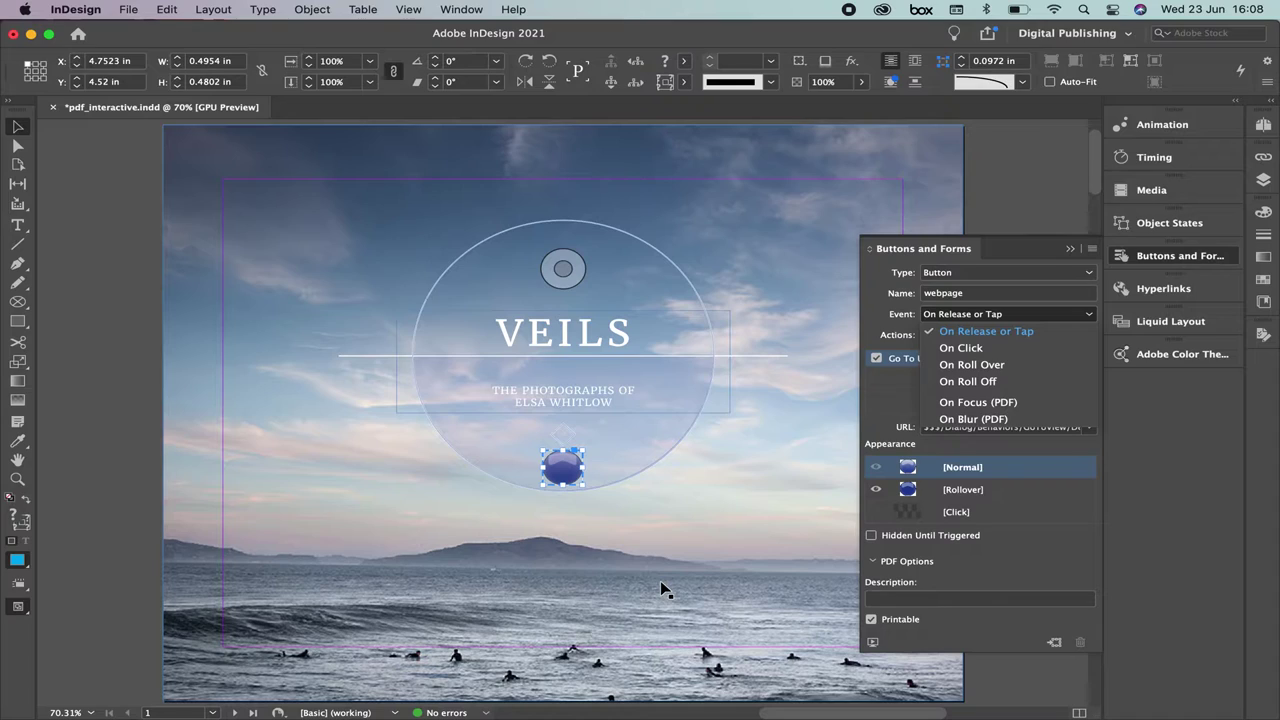
{"action": "left_click", "coordinate": [975, 339]}
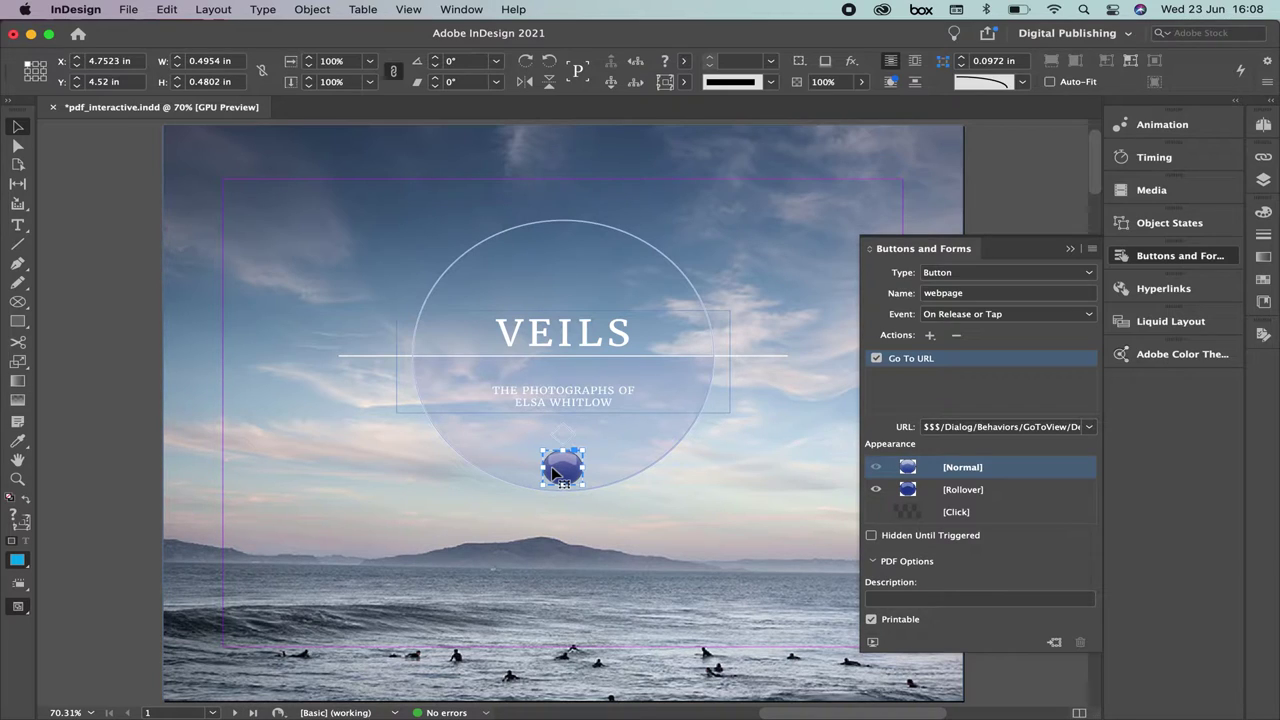
{"action": "left_click", "coordinate": [930, 336]}
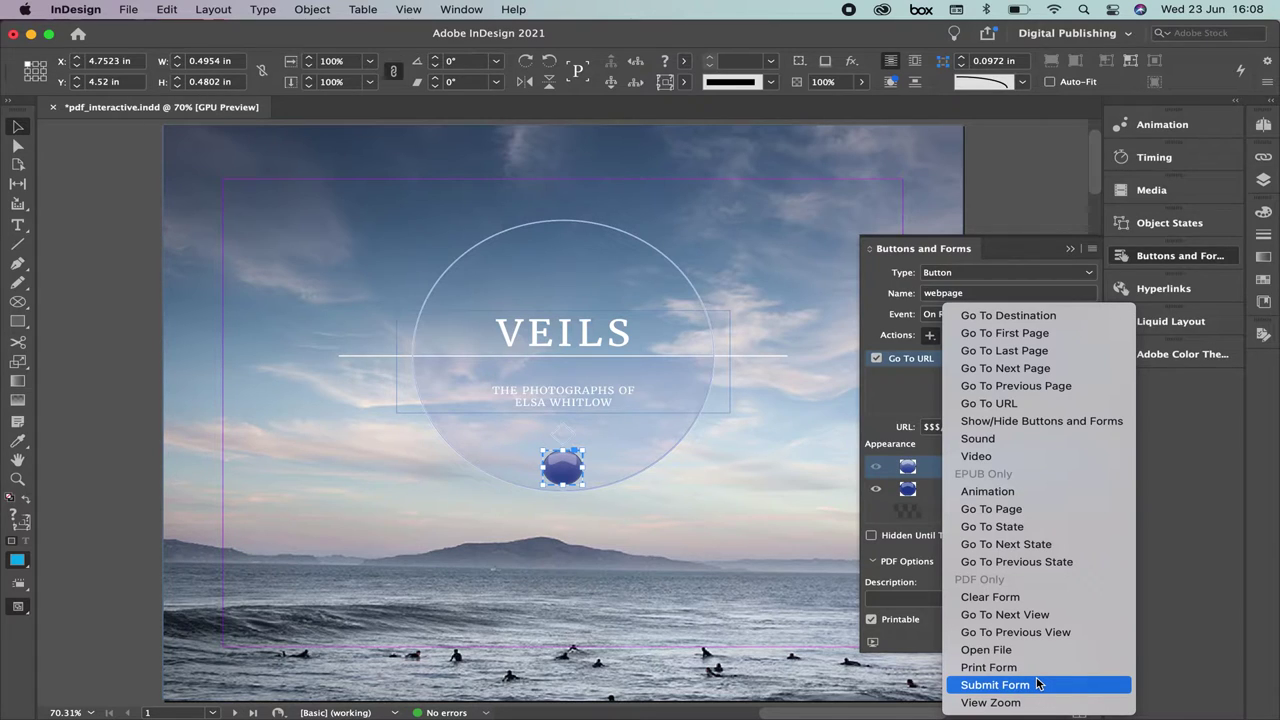
{"action": "left_click", "coordinate": [905, 393]}
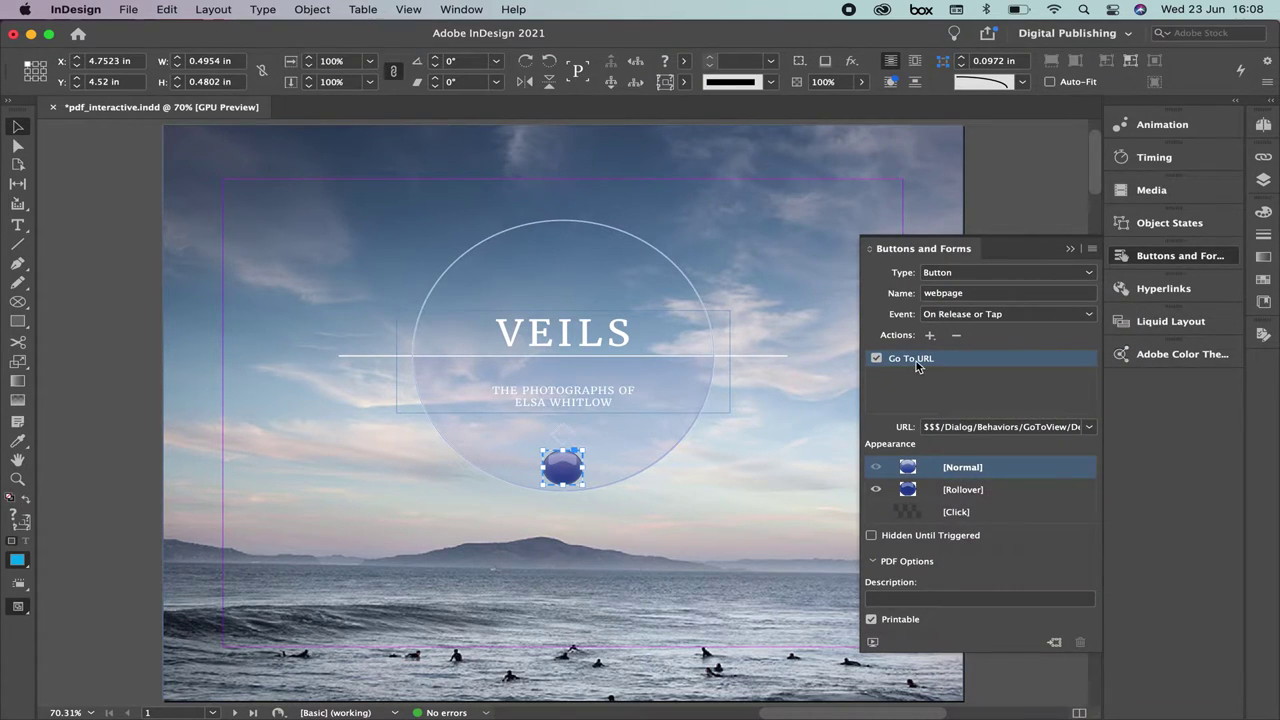
{"action": "triple_click", "coordinate": [955, 428]}
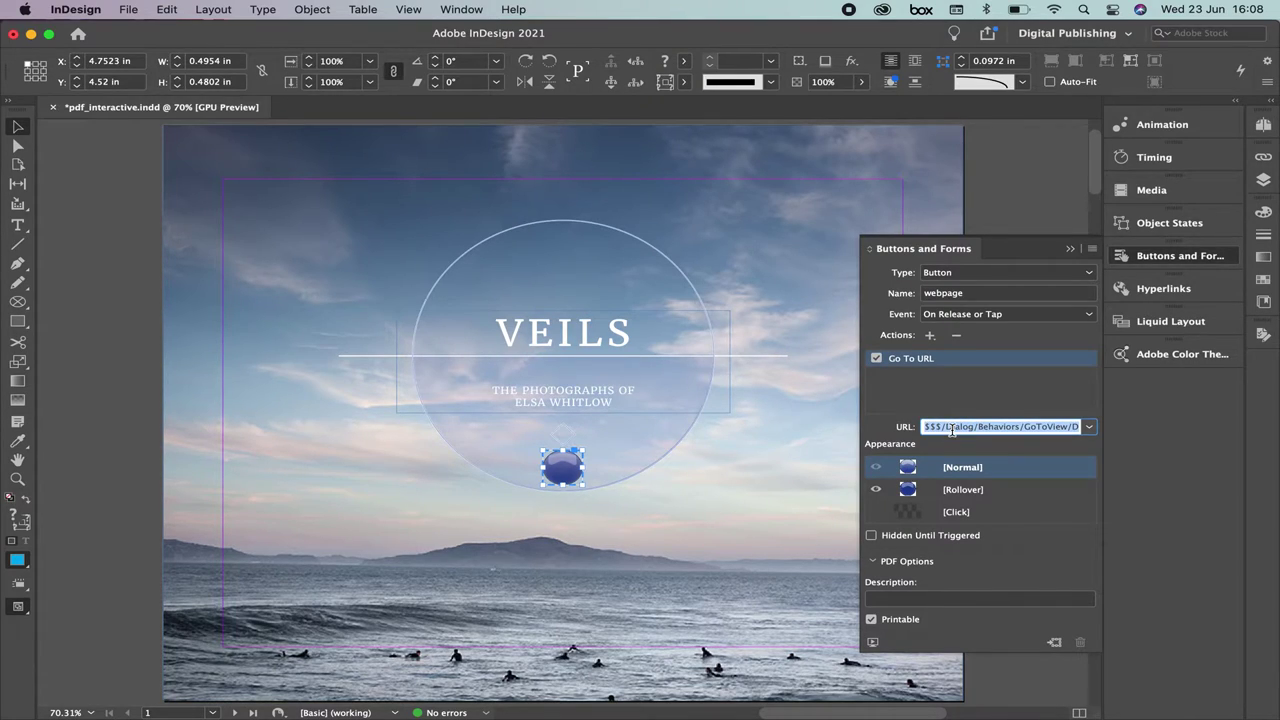
{"action": "type", "text": "ww"}
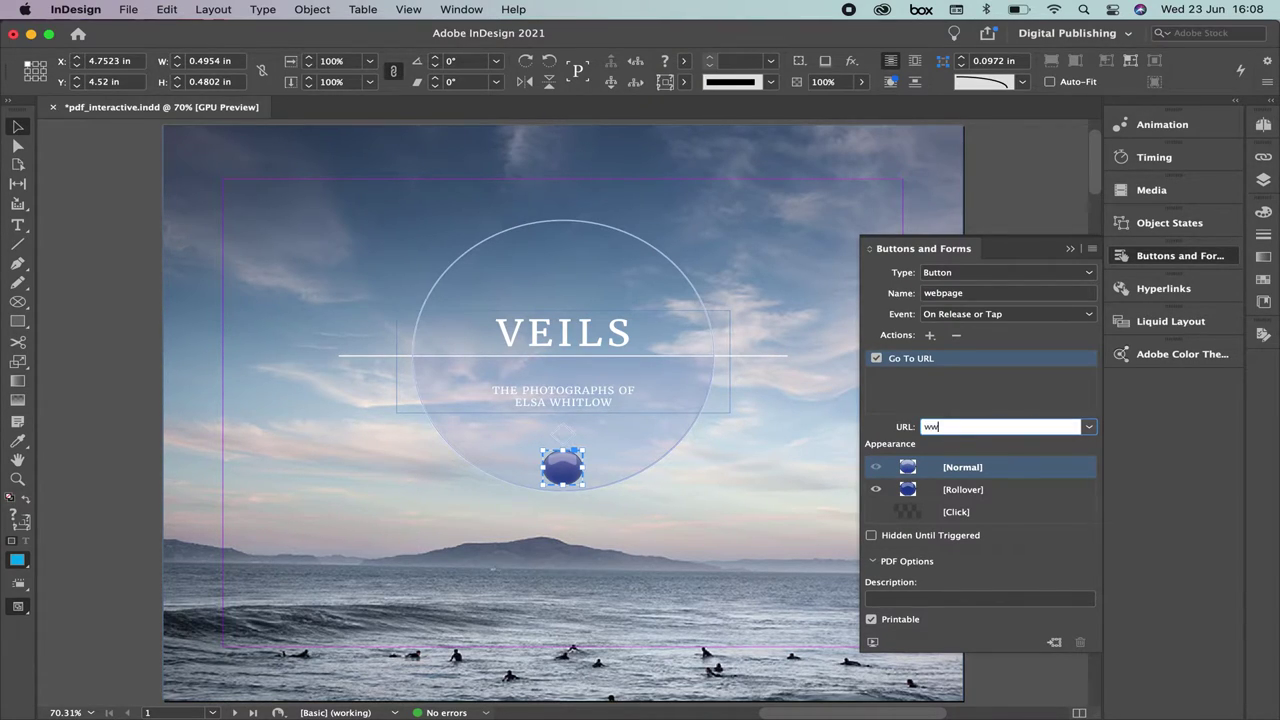
{"action": "type", "text": "w.discoverboating.com"}
{"action": "left_click", "coordinate": [1089, 427]}
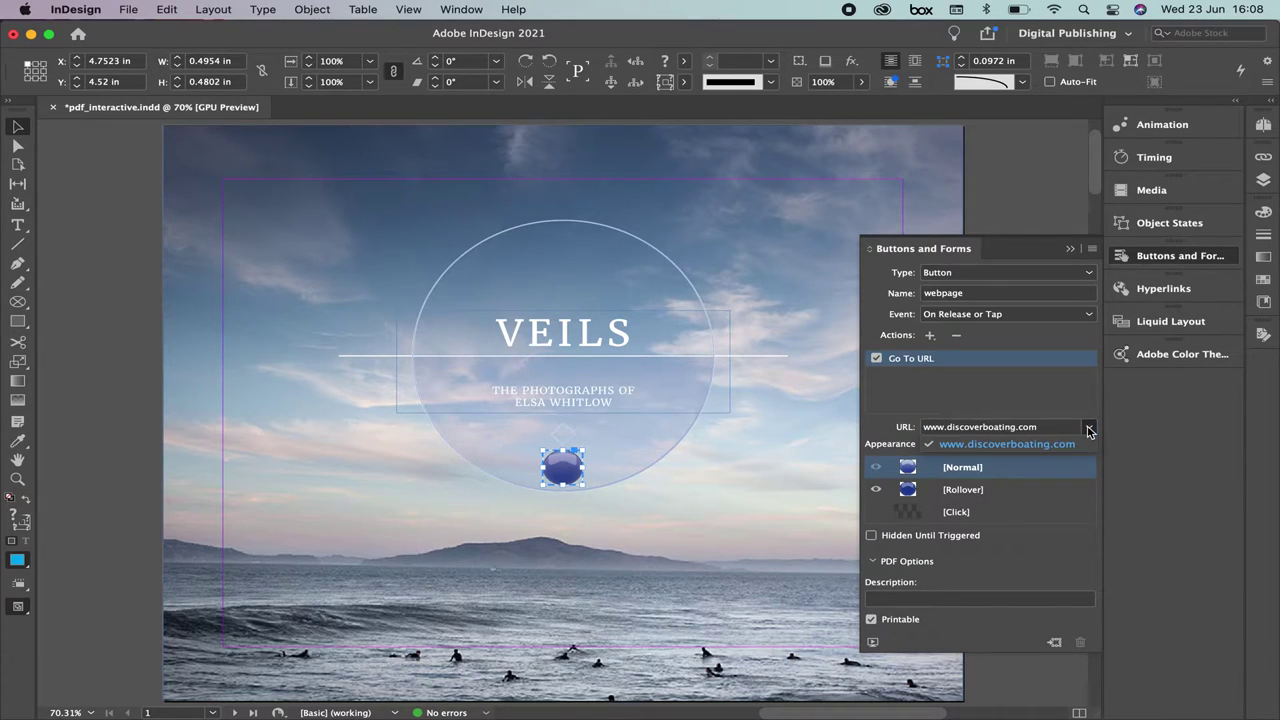
{"action": "left_click", "coordinate": [1048, 446]}
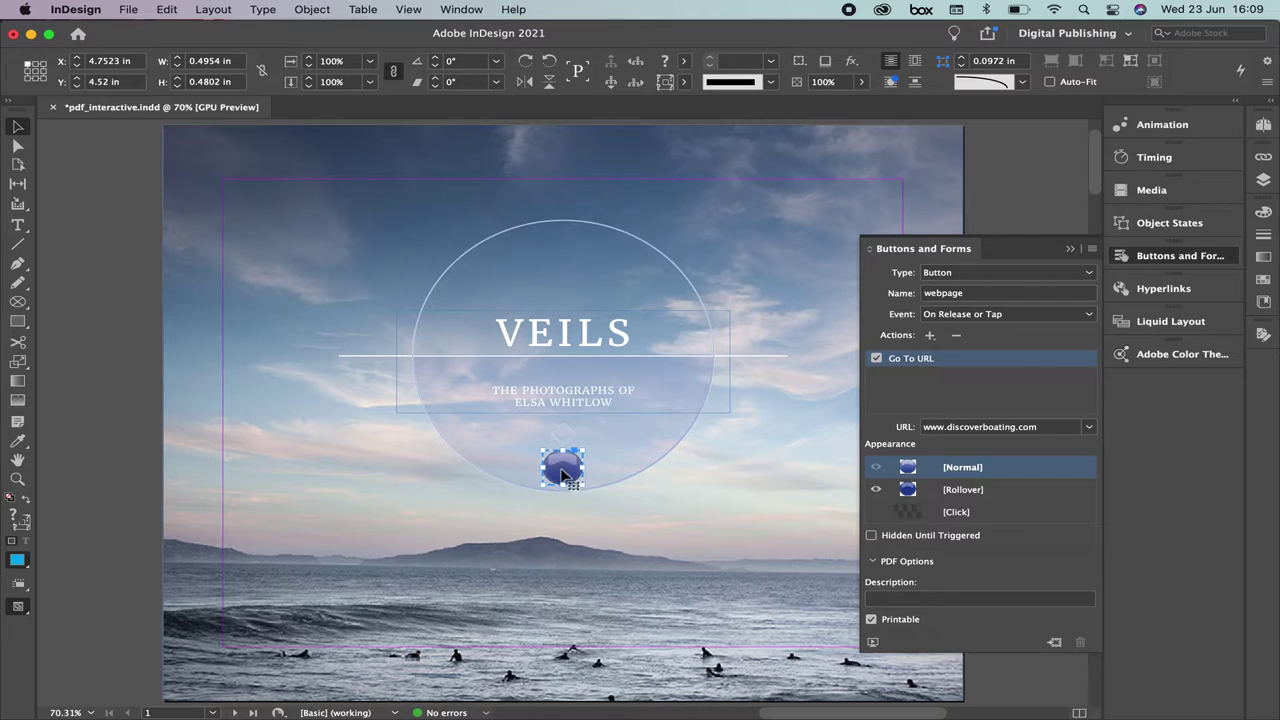
- Change the fill of the button's Rollover appearance to the C=80 M=67 Y=6 K=0 swatch
{"action": "left_click", "coordinate": [976, 491]}
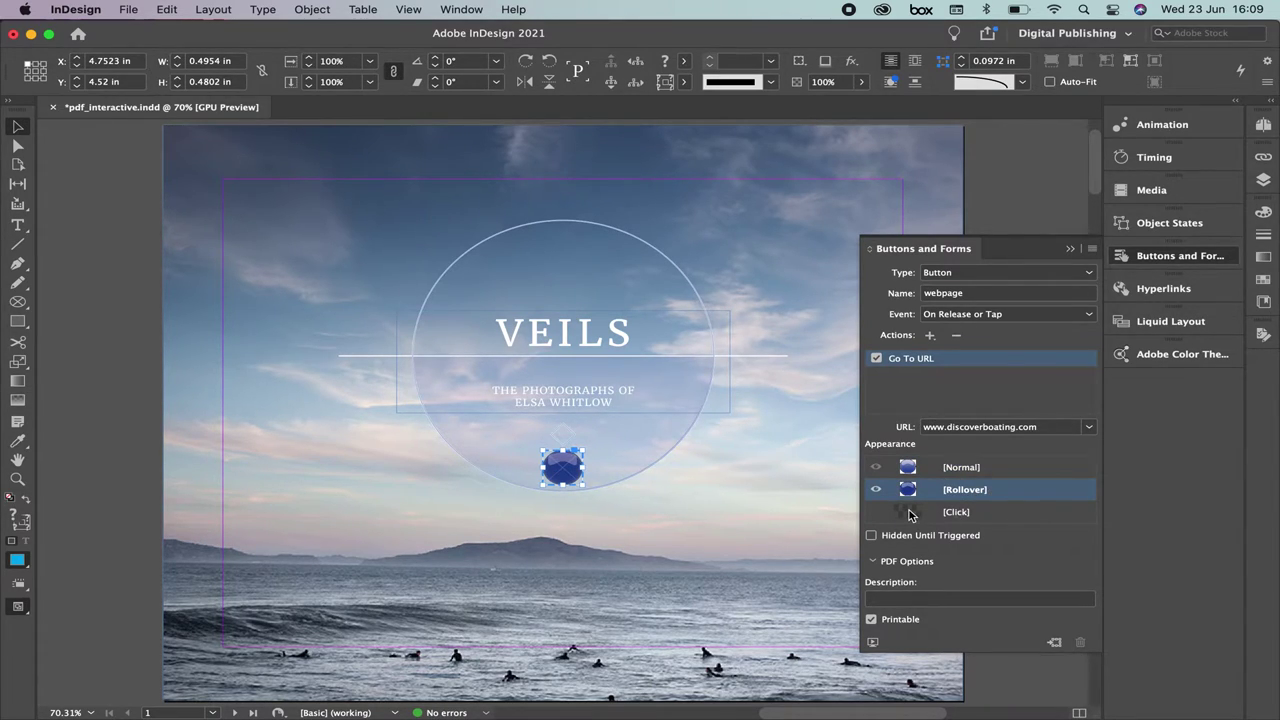
{"action": "double_click", "coordinate": [564, 474]}
{"action": "left_click", "coordinate": [566, 482]}
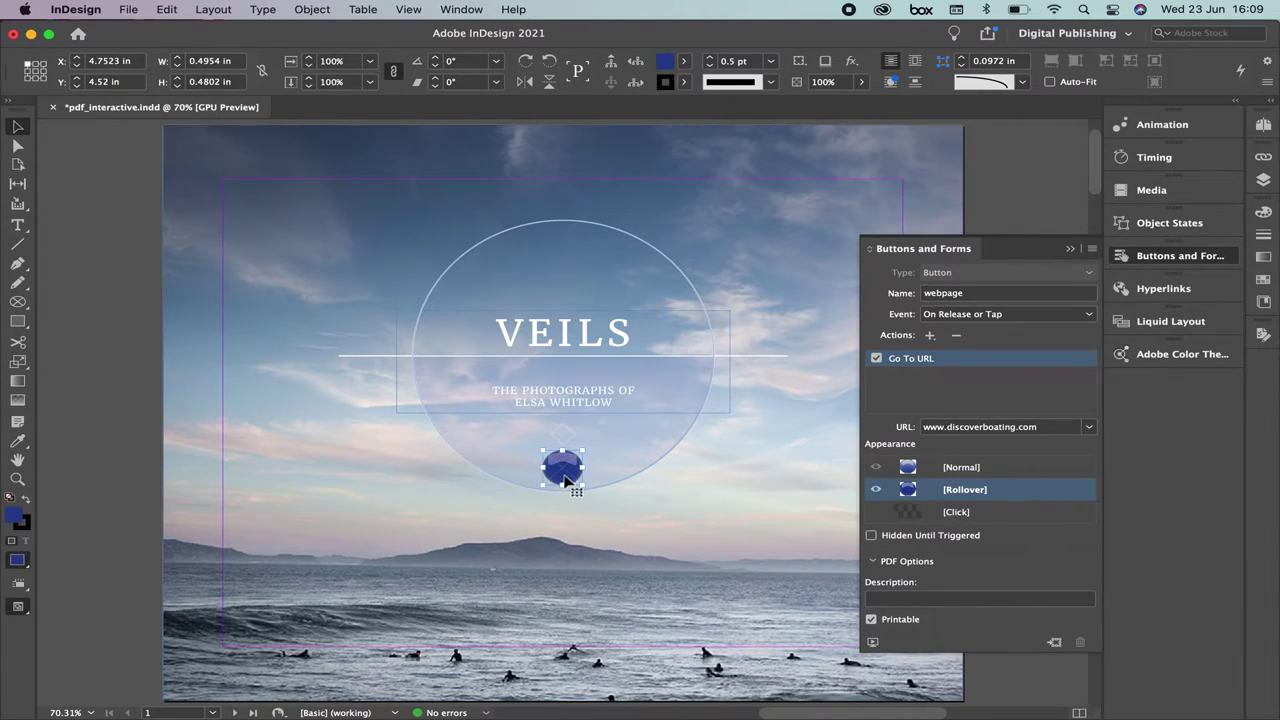
{"action": "left_click", "coordinate": [685, 66]}
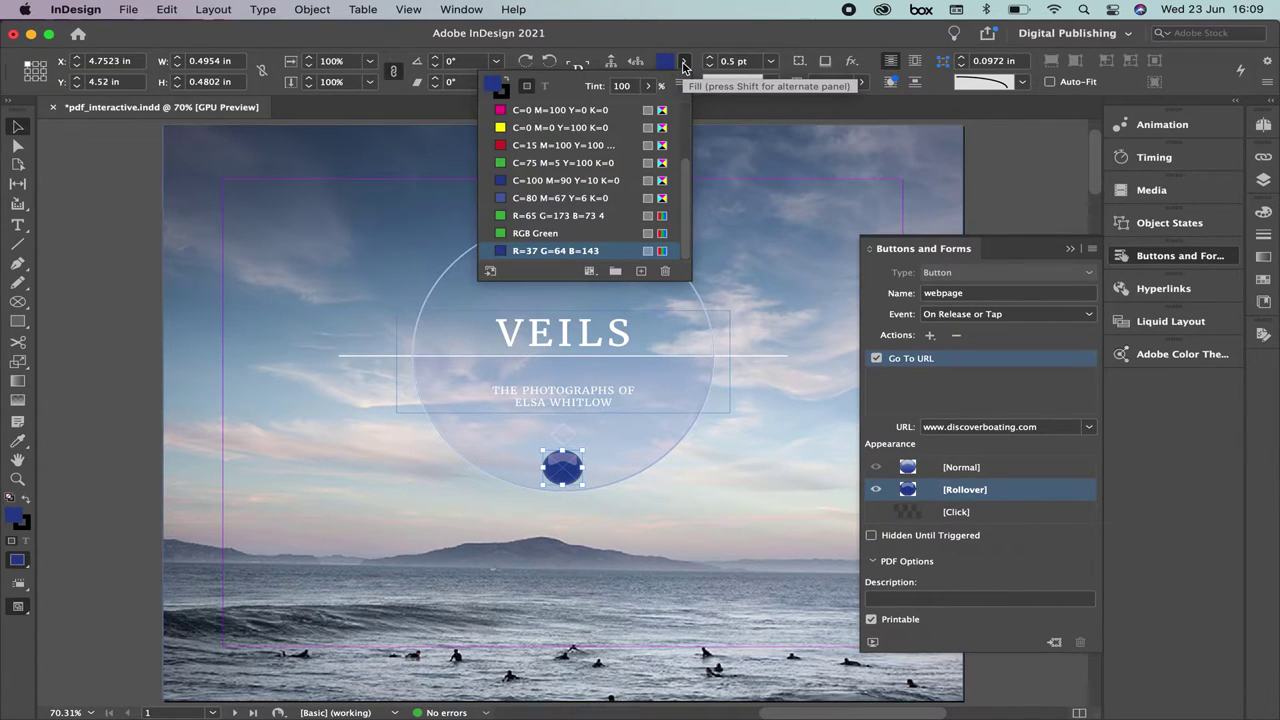
{"action": "left_click", "coordinate": [564, 203]}
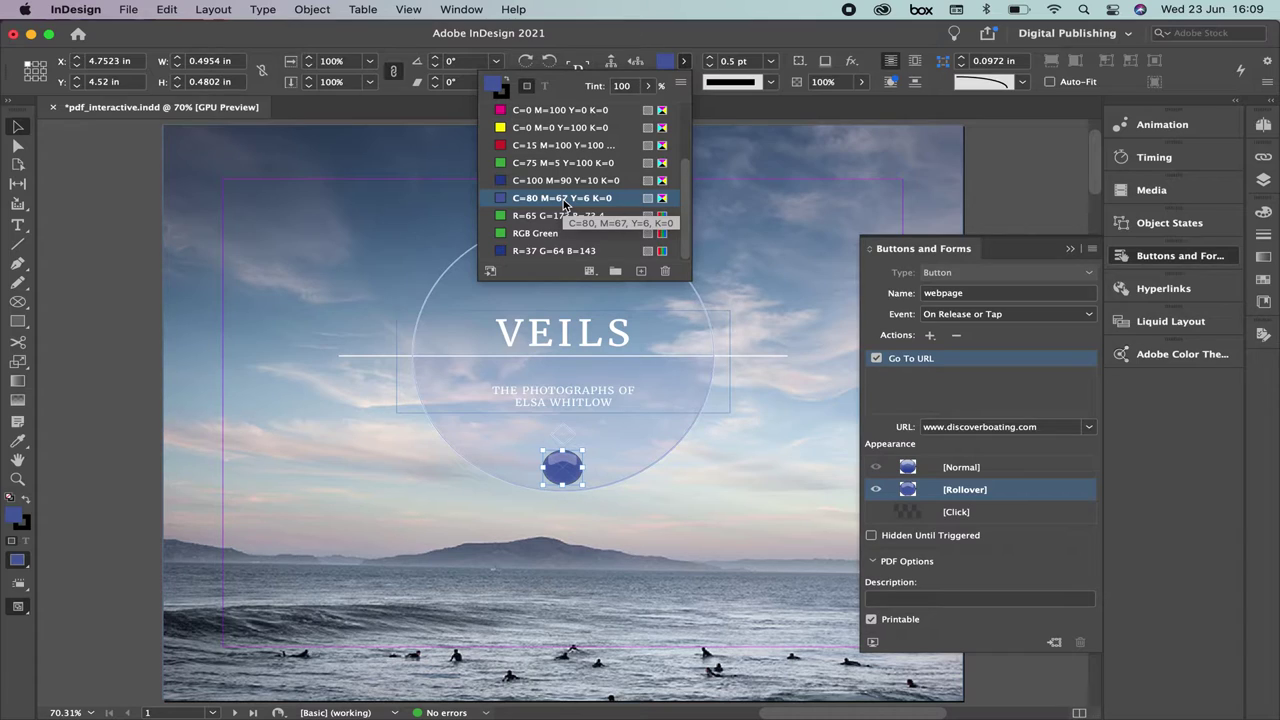
{"action": "left_click", "coordinate": [782, 204]}
- Reselect the blue button and compare its Normal and Rollover appearances, ending on Normal
{"action": "left_click", "coordinate": [572, 472]}
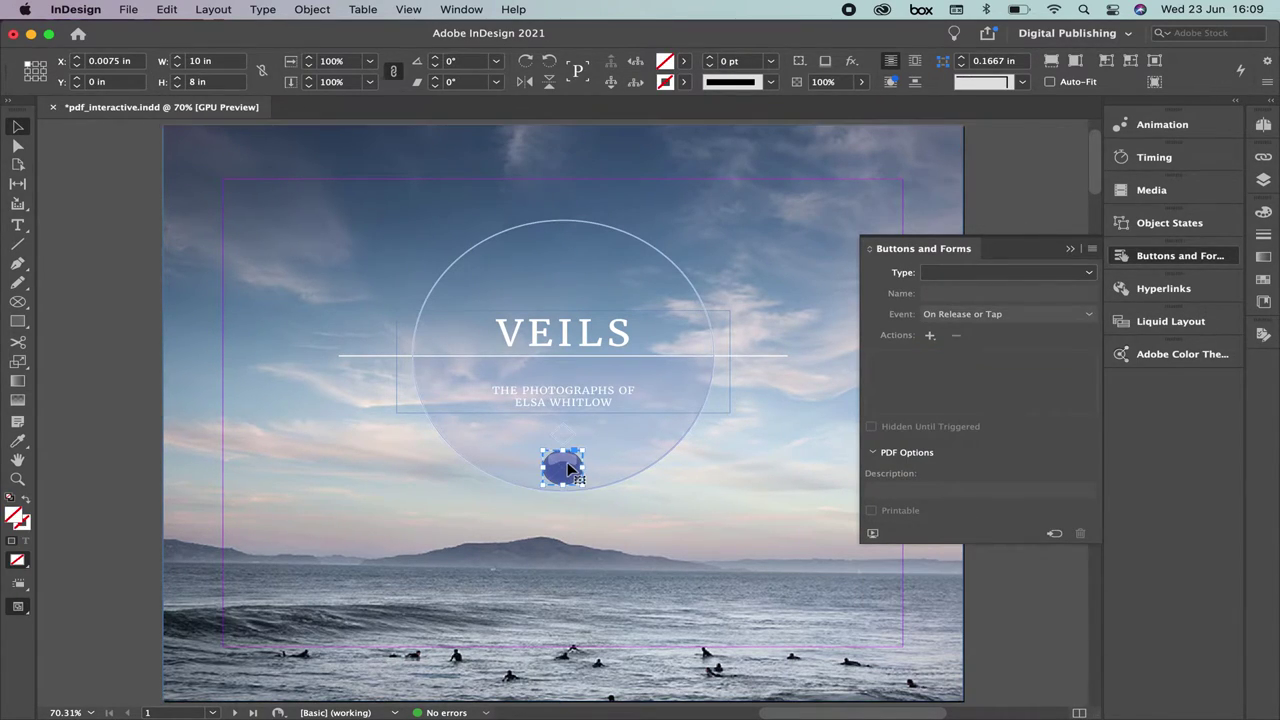
{"action": "left_click", "coordinate": [910, 468]}
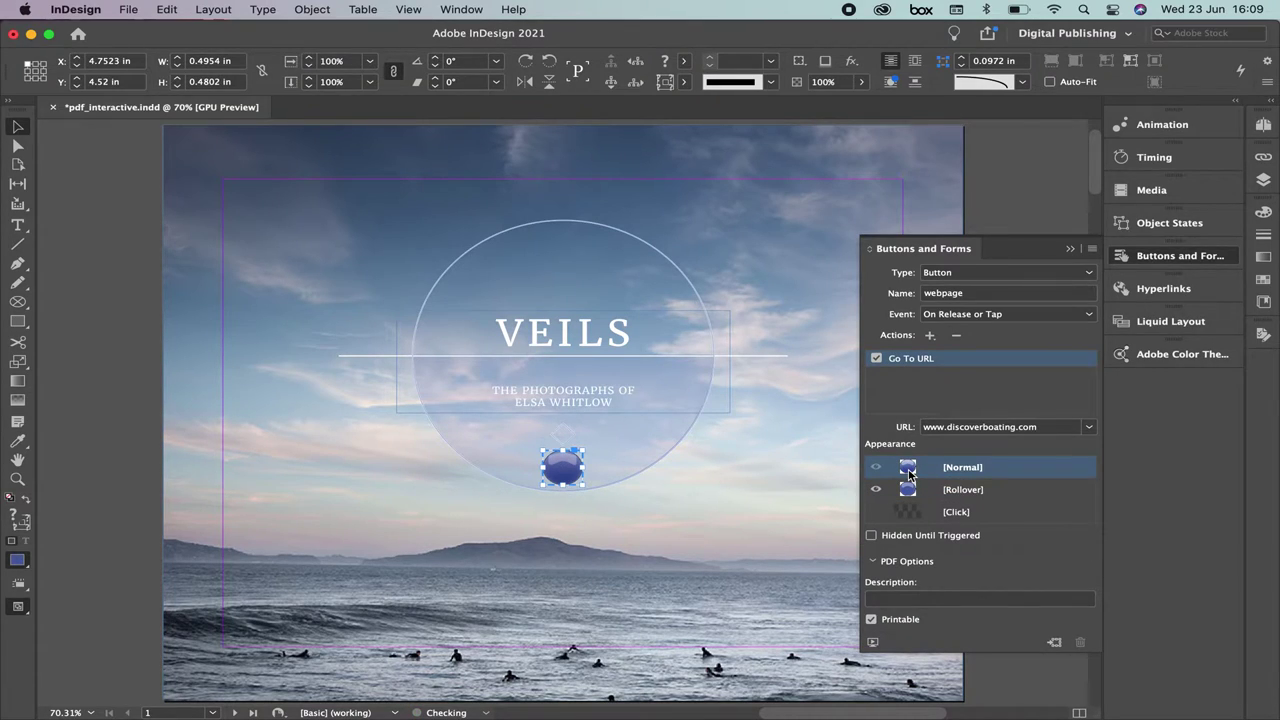
{"action": "left_click", "coordinate": [909, 490]}
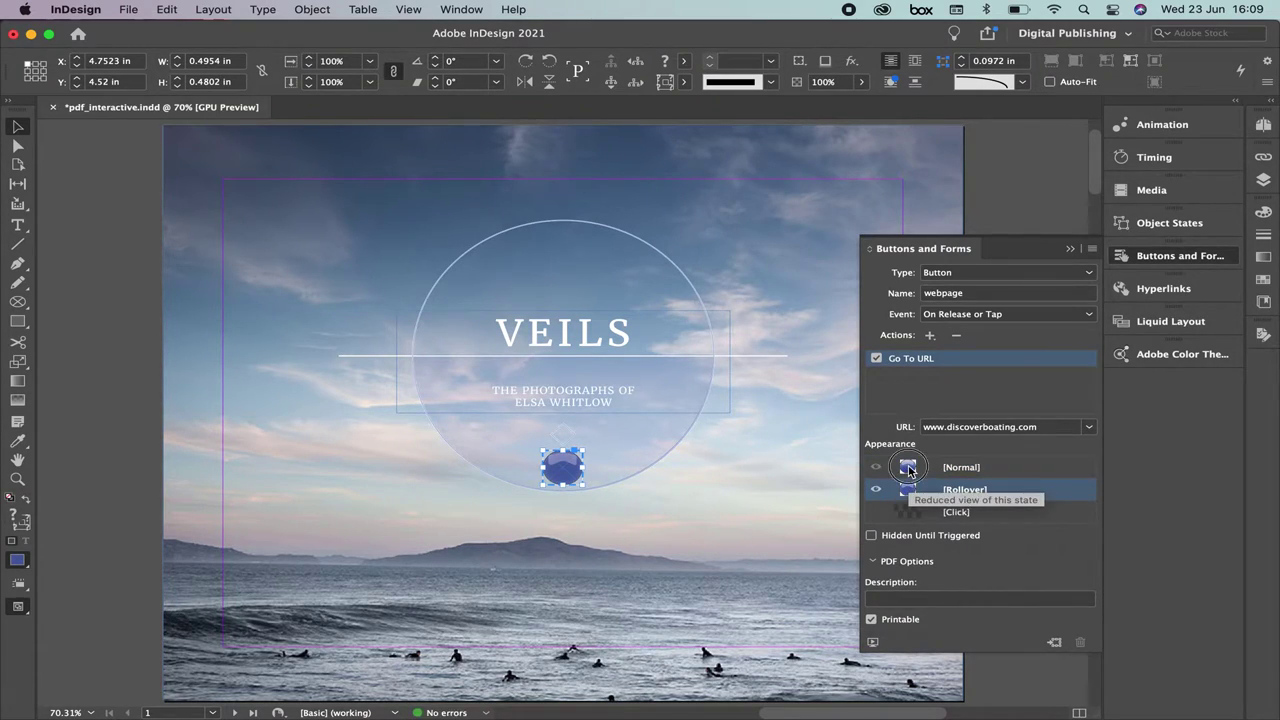
{"action": "left_click", "coordinate": [908, 468]}
{"action": "left_click", "coordinate": [909, 490]}
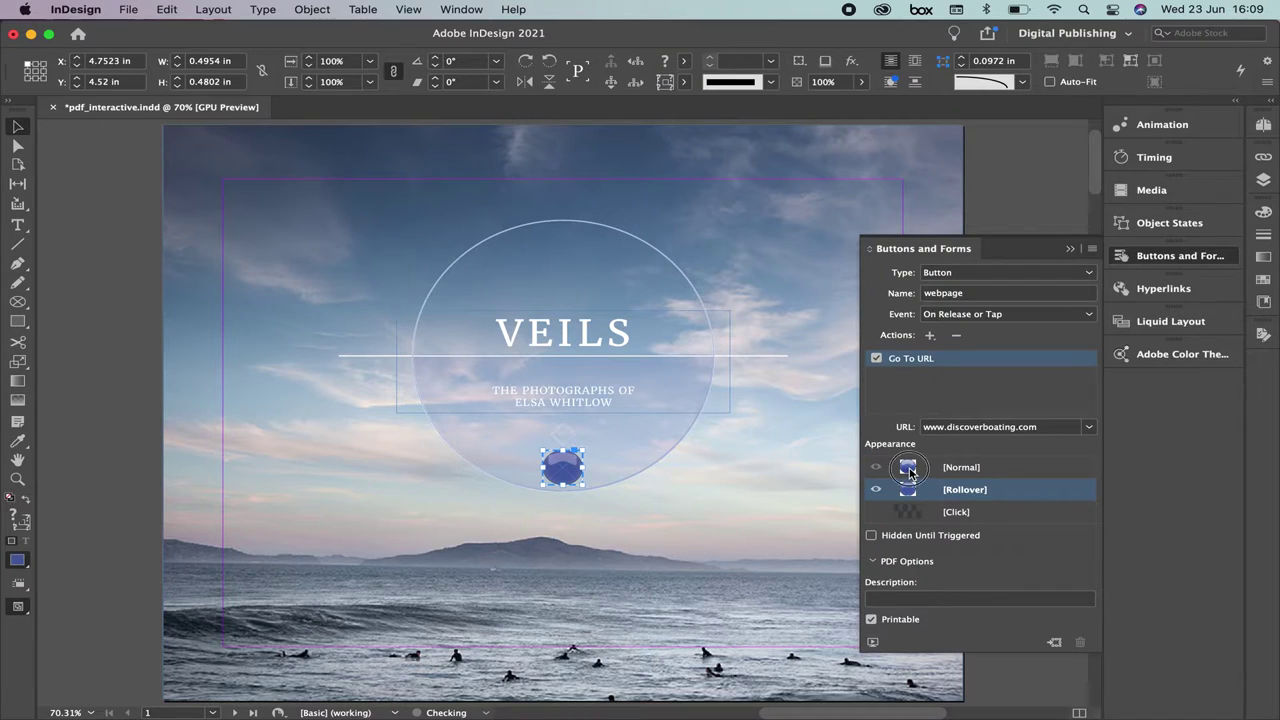
{"action": "left_click", "coordinate": [908, 468]}
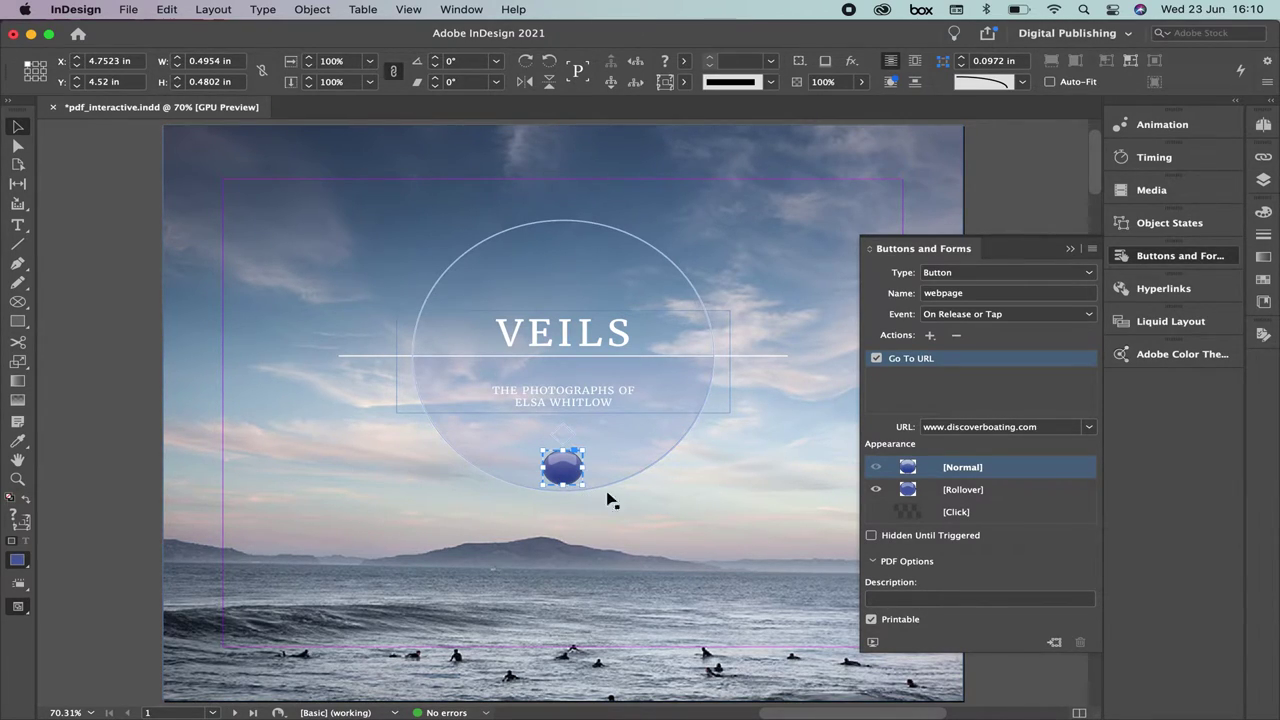
- Move the Buttons and Forms panel higher and check its PDF options, leaving Printable enabled
{"action": "left_click", "coordinate": [873, 561]}
{"action": "left_click", "coordinate": [873, 561]}
{"action": "left_click_drag", "start_coordinate": [1015, 255], "coordinate": [1004, 136]}
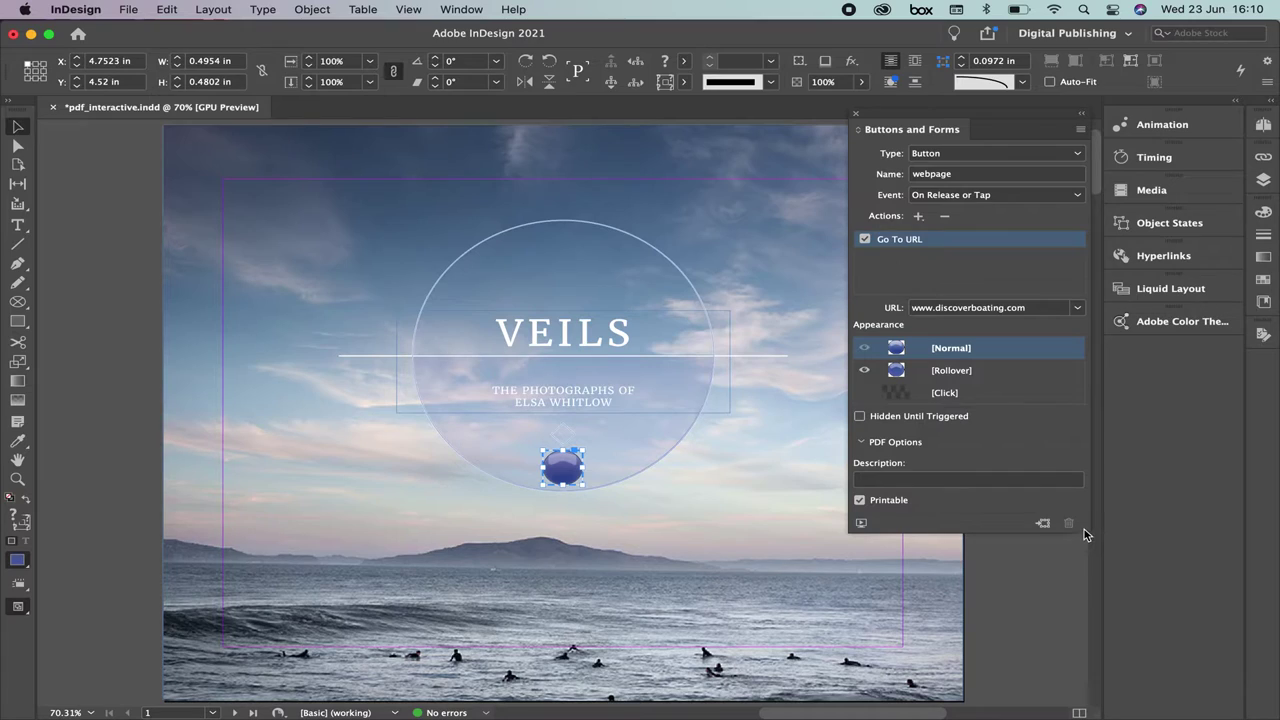
{"action": "left_click", "coordinate": [860, 500]}
{"action": "left_click", "coordinate": [860, 499]}
- Open the EPUB Interactivity Preview of the cover spread, enlarge it and dock it below the Buttons and Forms panel
{"action": "left_click", "coordinate": [861, 524]}
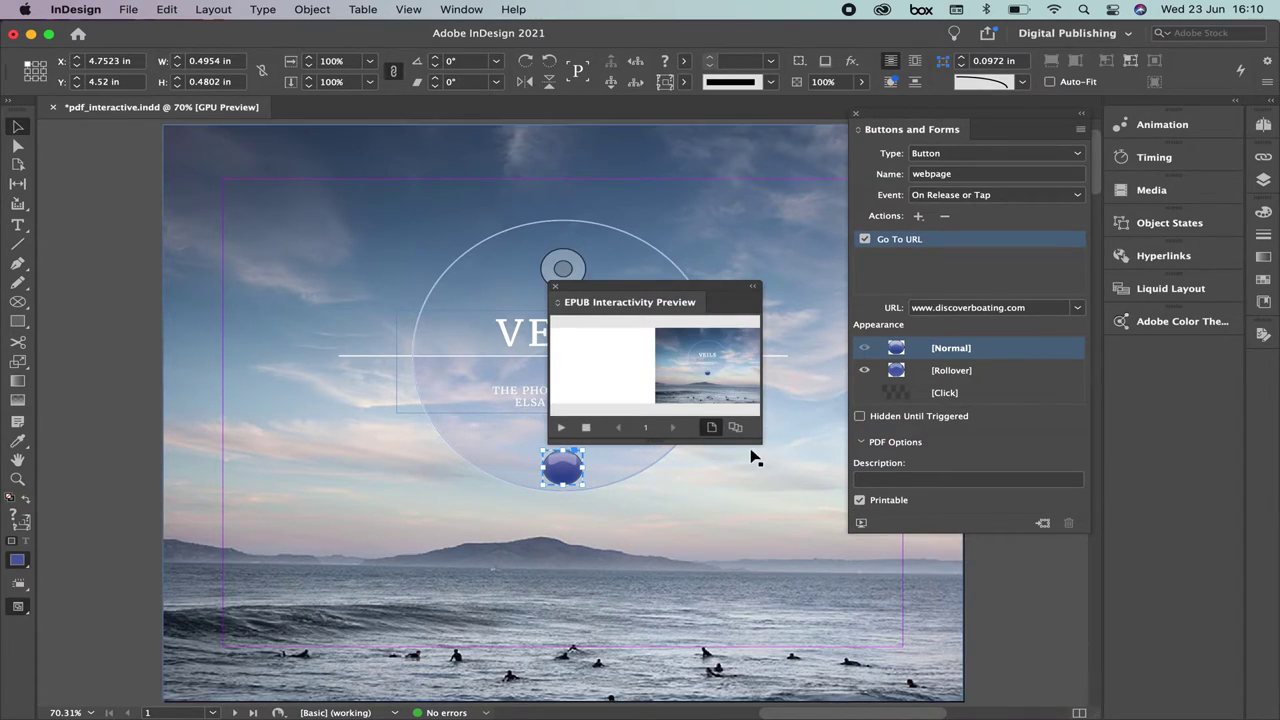
{"action": "left_click_drag", "start_coordinate": [758, 440], "coordinate": [884, 532]}
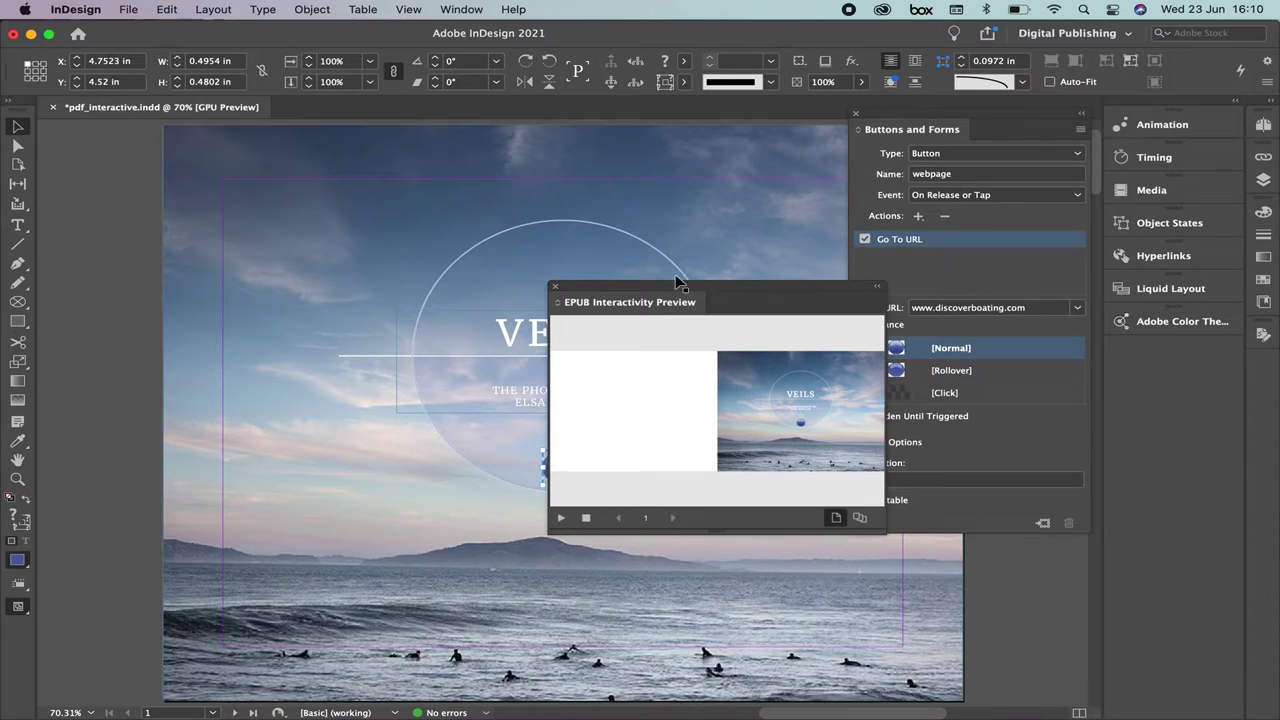
{"action": "left_click_drag", "start_coordinate": [601, 291], "coordinate": [896, 521]}
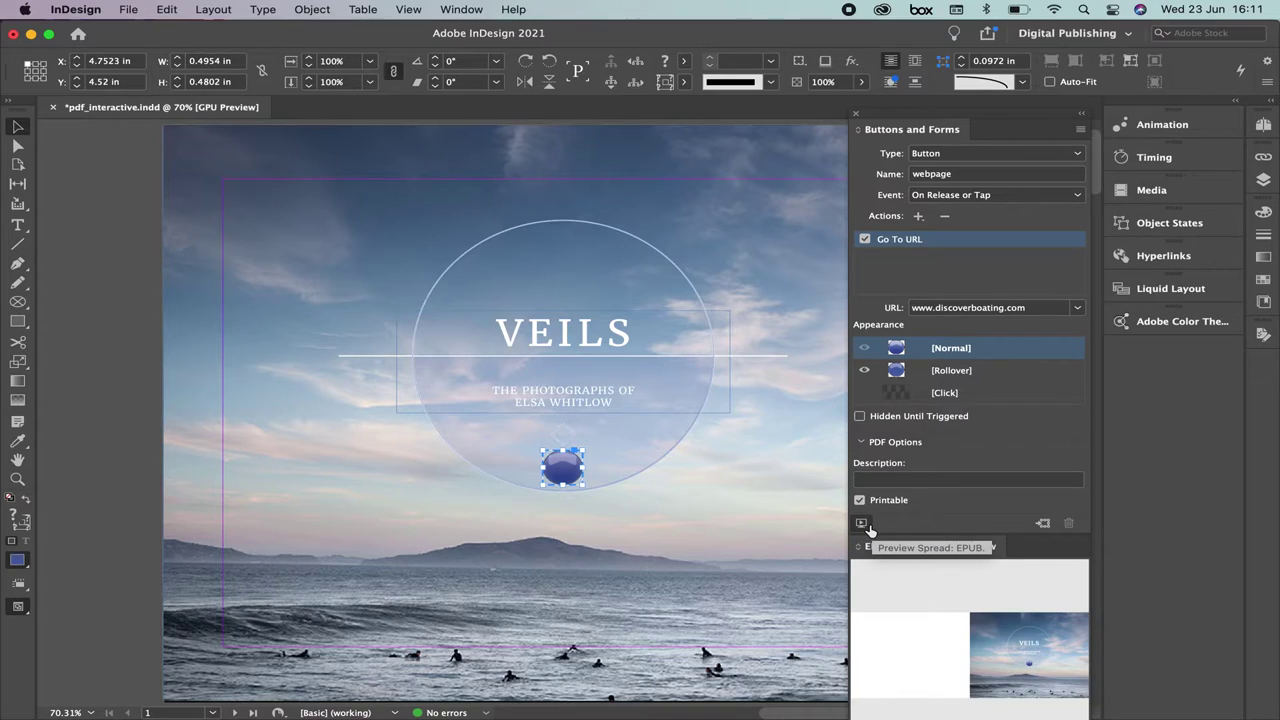
{"action": "left_click", "coordinate": [408, 9]}
{"action": "mouse_move", "coordinate": [447, 8]}
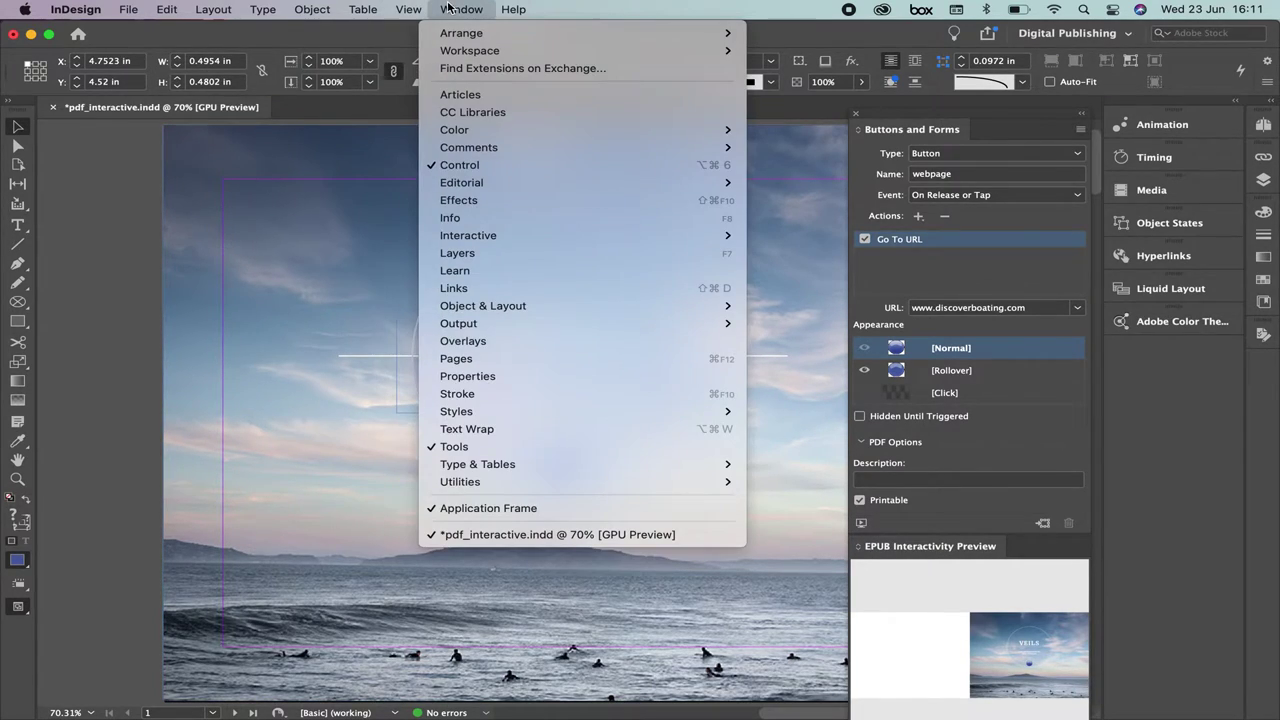
{"action": "mouse_move", "coordinate": [524, 237]}
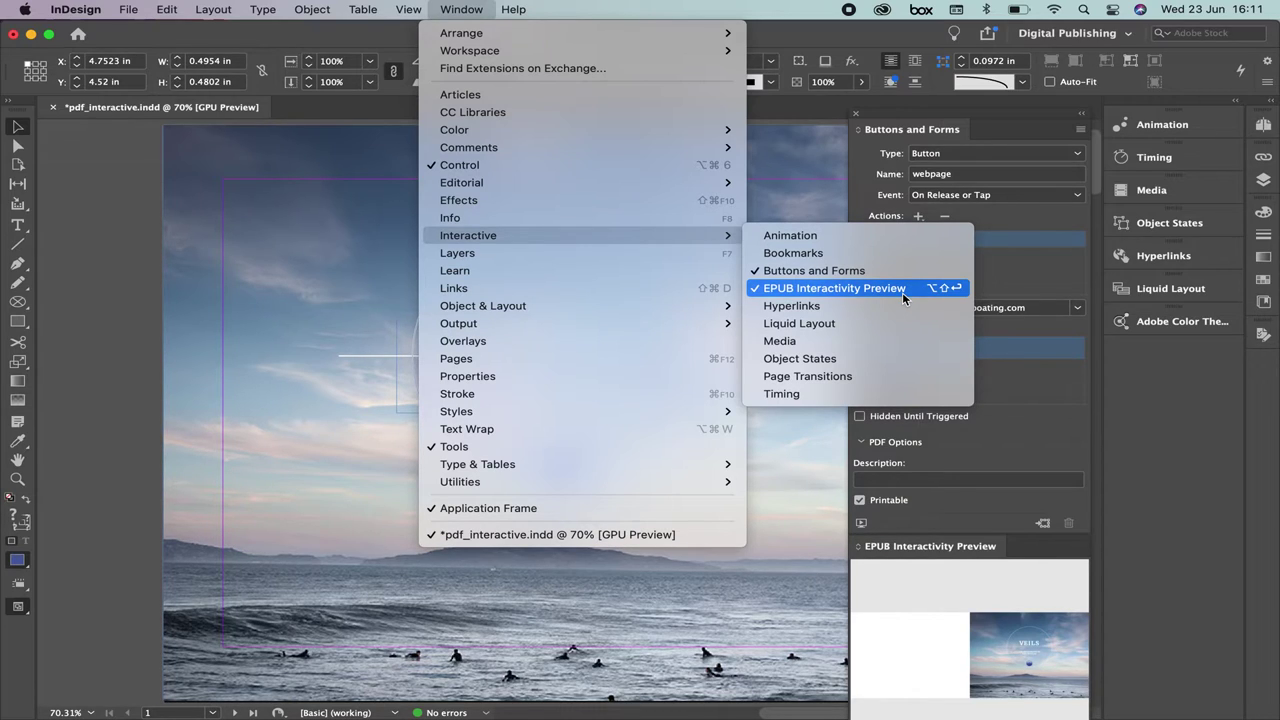
{"action": "key", "text": "Escape"}
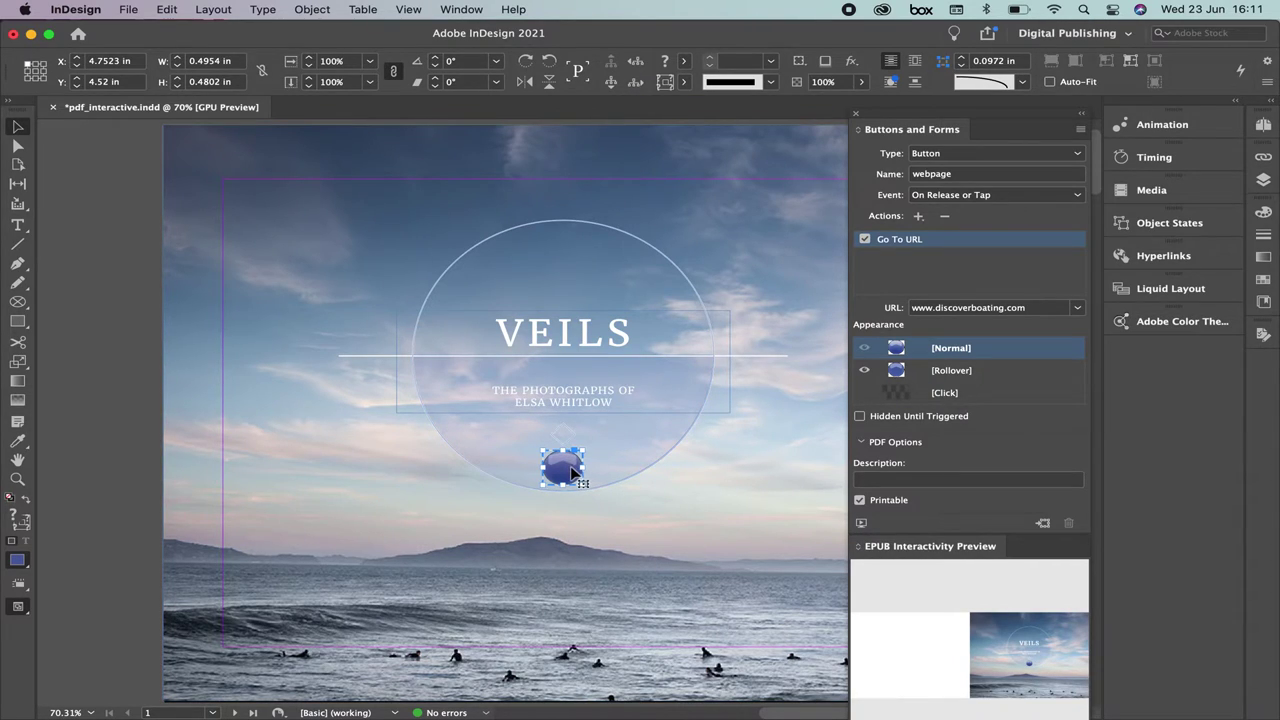
- Draw a square of about 0.48 in at about X 1.2 in, Y 6.63 in, over the cover's waves and fill it with [Black]
{"action": "left_click", "coordinate": [727, 537]}
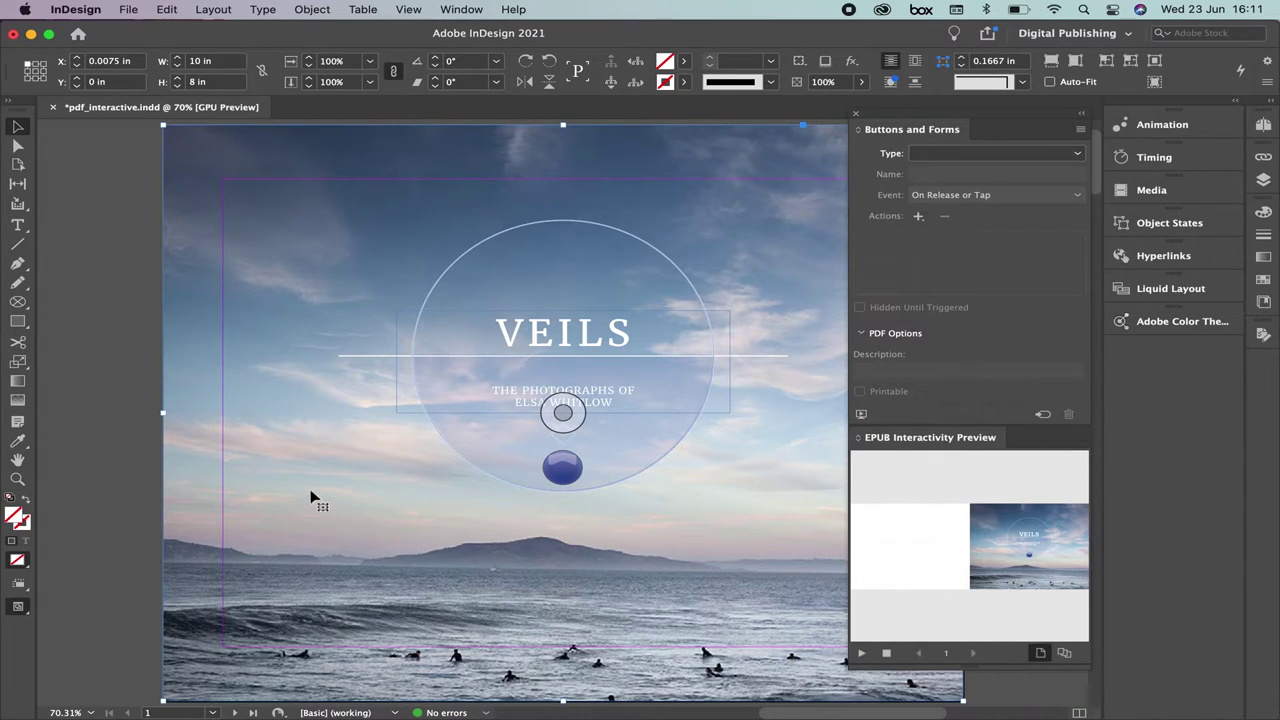
{"action": "left_click", "coordinate": [17, 322]}
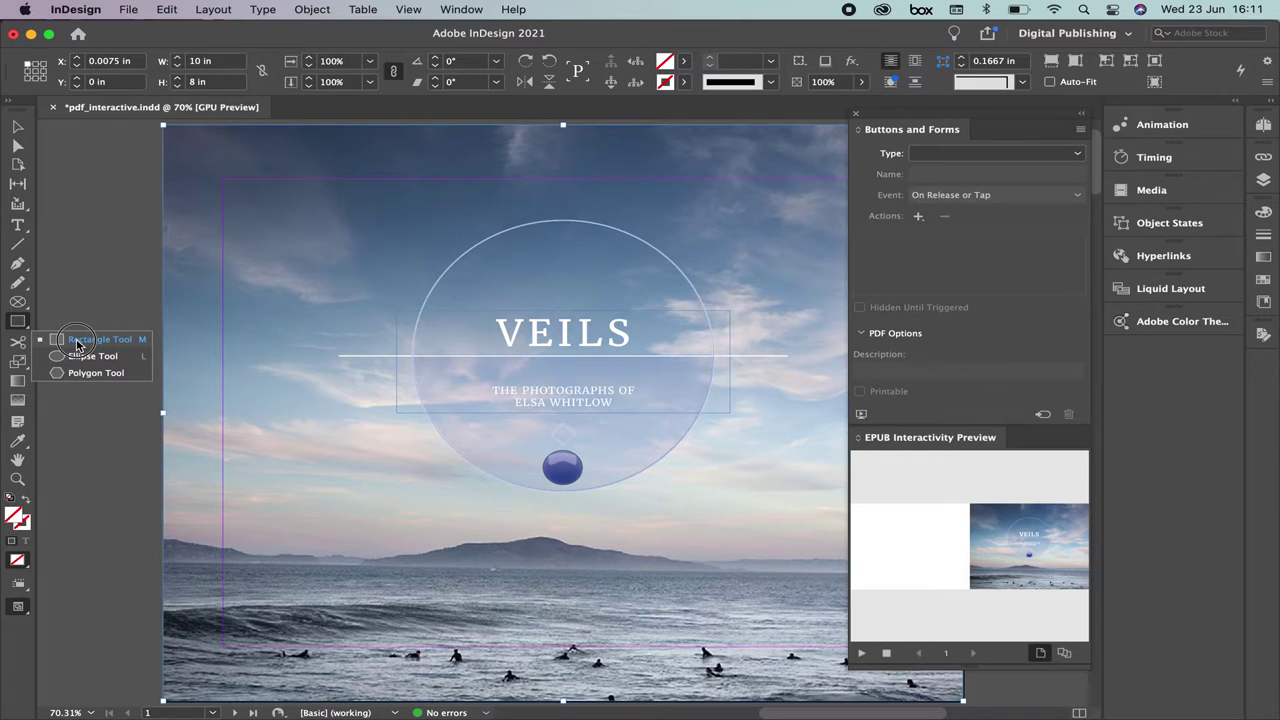
{"action": "left_click", "coordinate": [77, 343]}
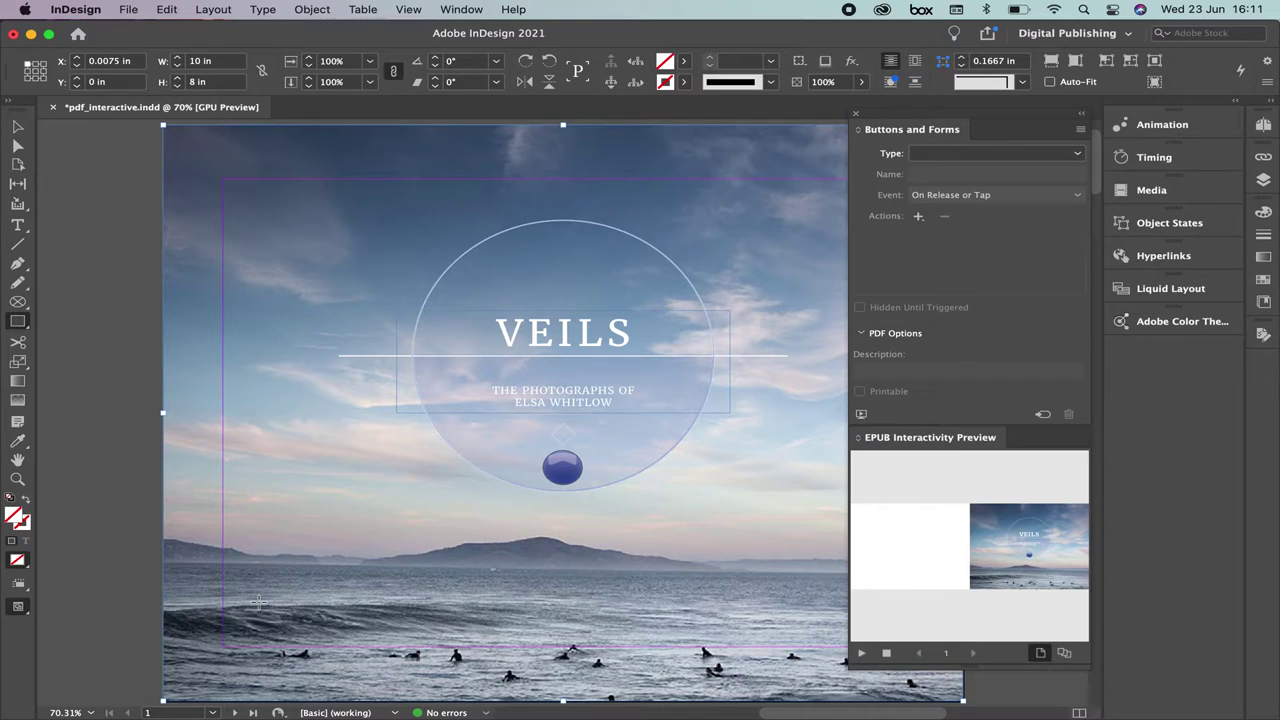
{"action": "left_click_drag", "start_coordinate": [264, 618], "coordinate": [300, 652]}
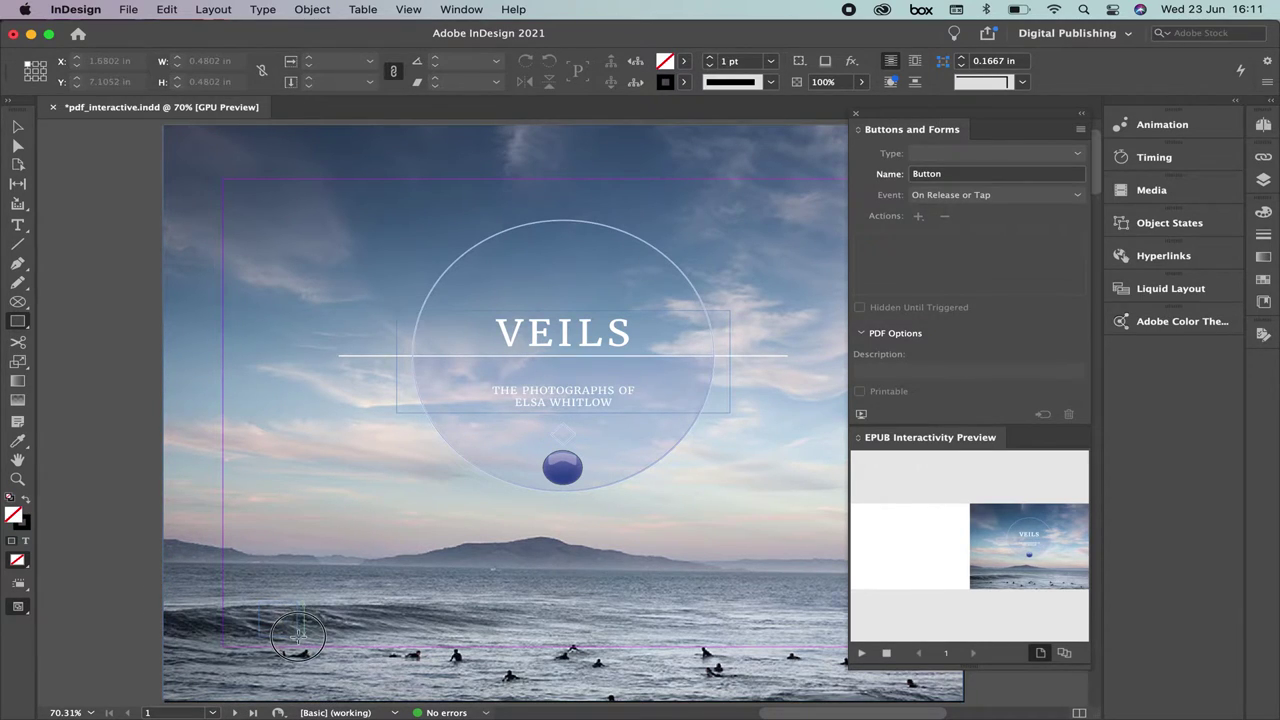
{"action": "left_click", "coordinate": [685, 61]}
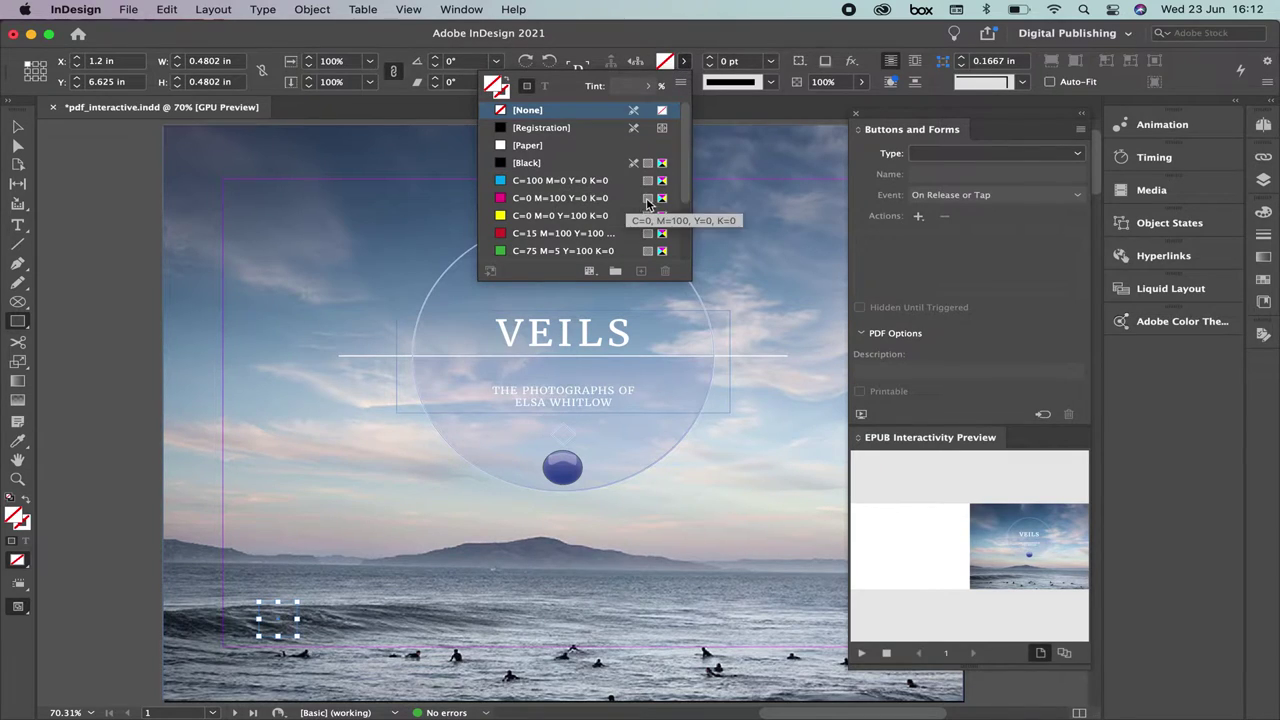
{"action": "left_click", "coordinate": [528, 163]}
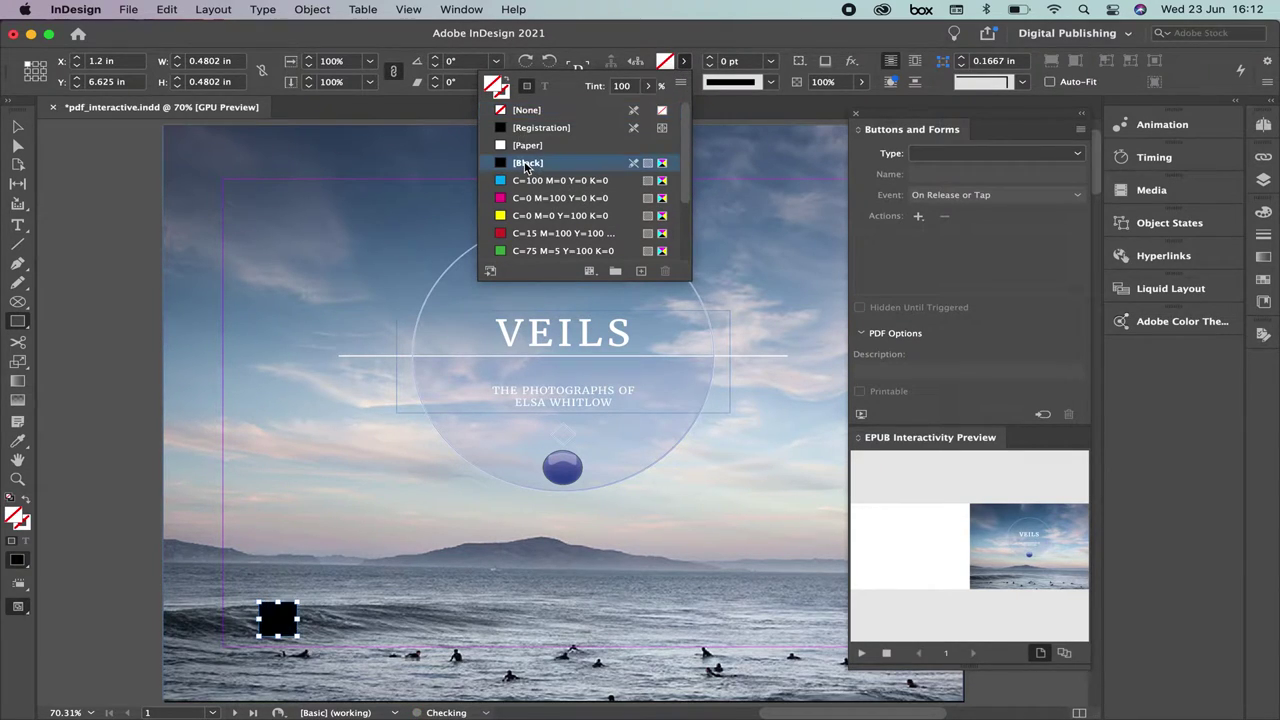
- Reselect the black square over the waves, open its object properties and close the Buttons and Forms panel
{"action": "left_click", "coordinate": [18, 127]}
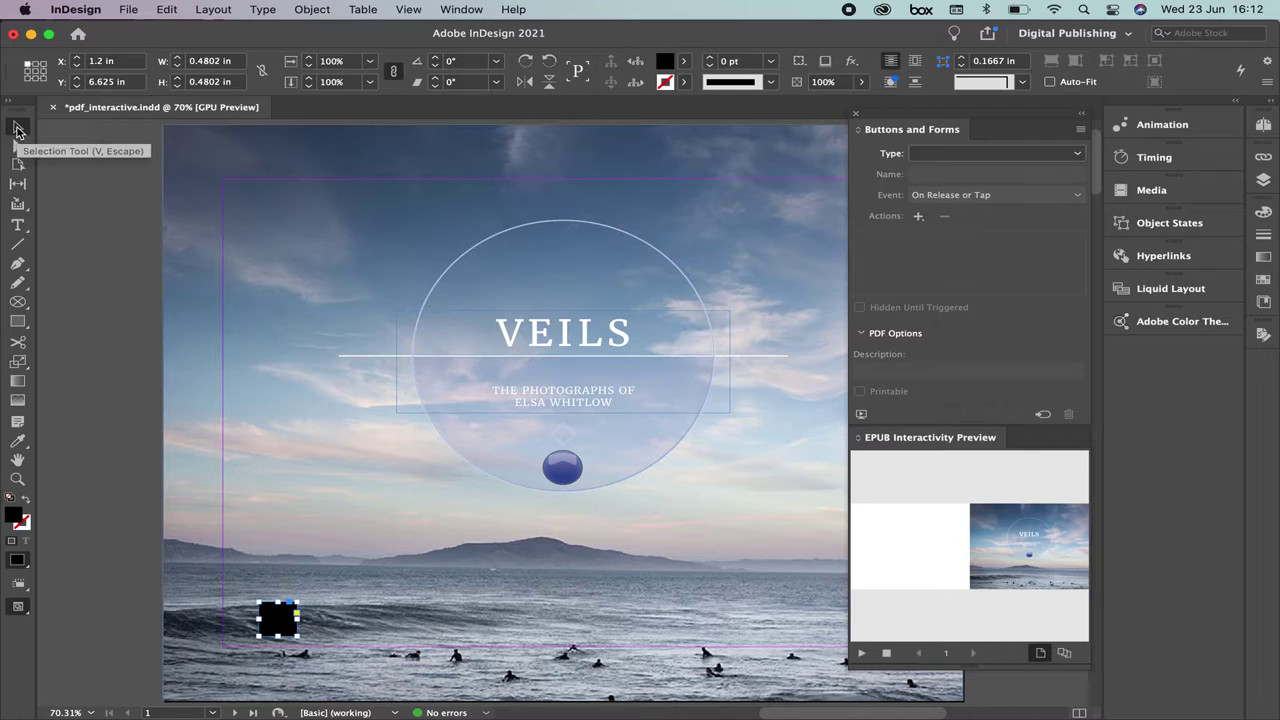
{"action": "left_click", "coordinate": [118, 295]}
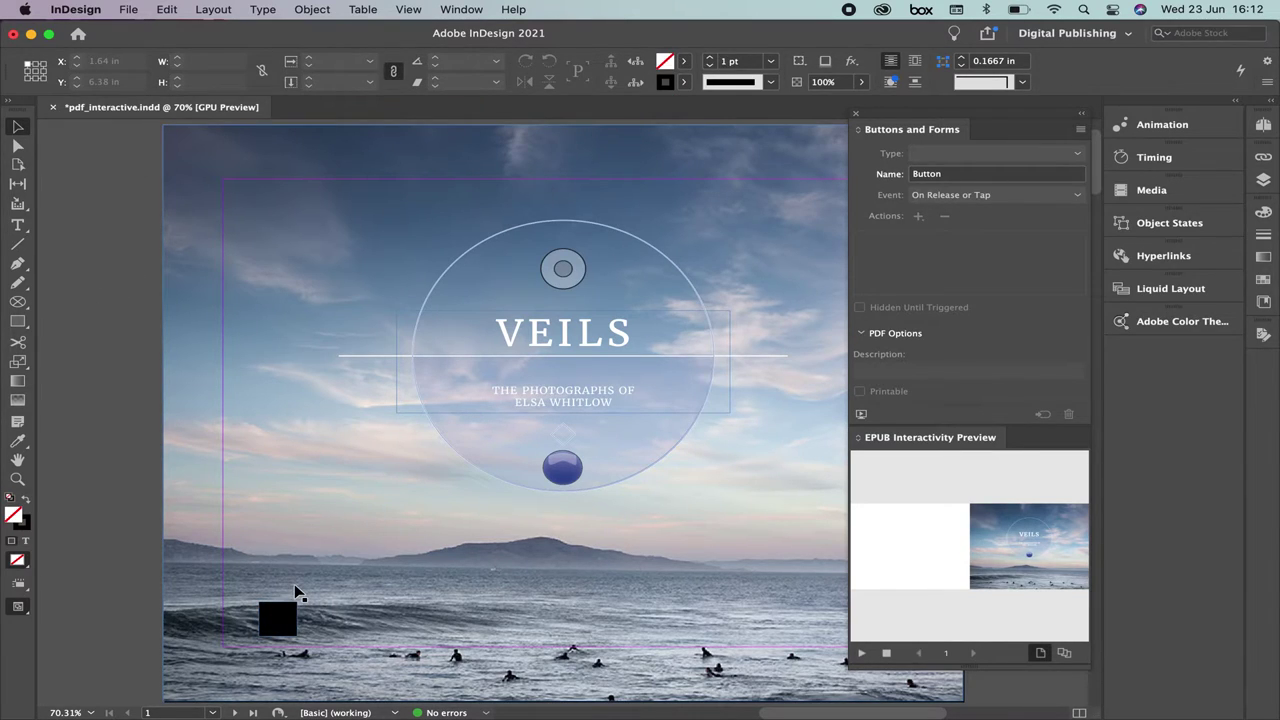
{"action": "left_click", "coordinate": [287, 624]}
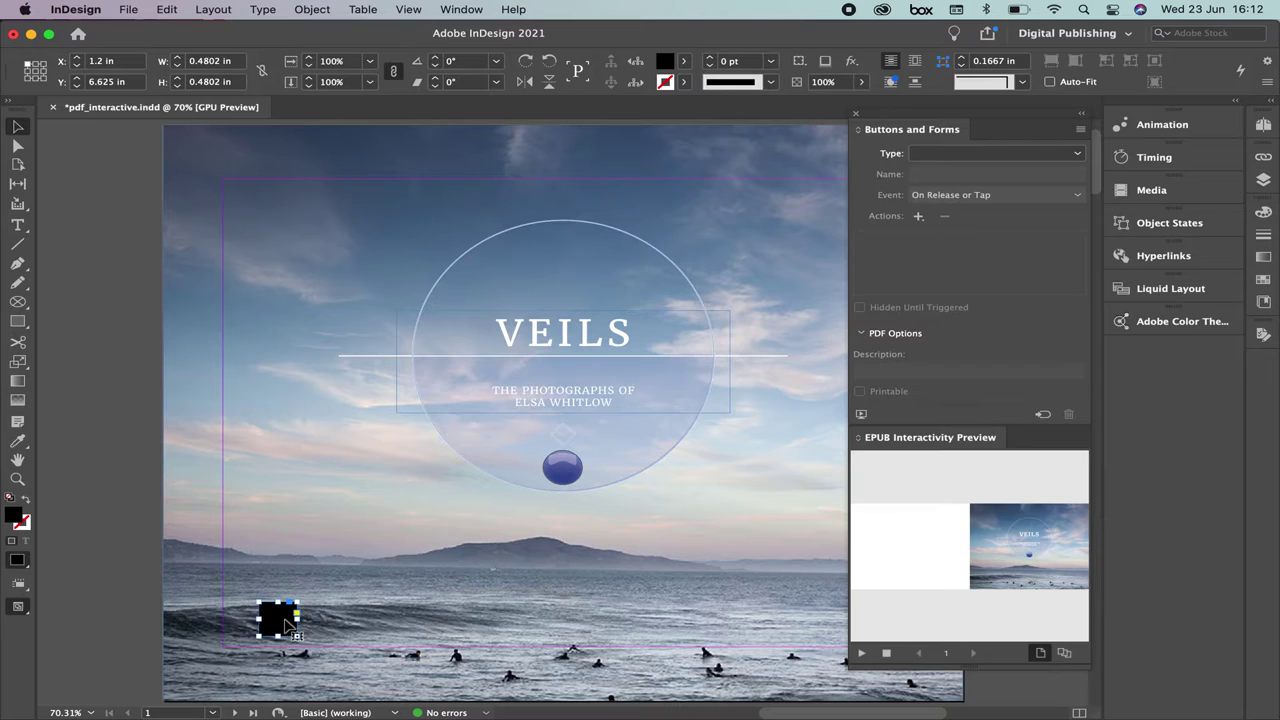
{"action": "left_click", "coordinate": [460, 9]}
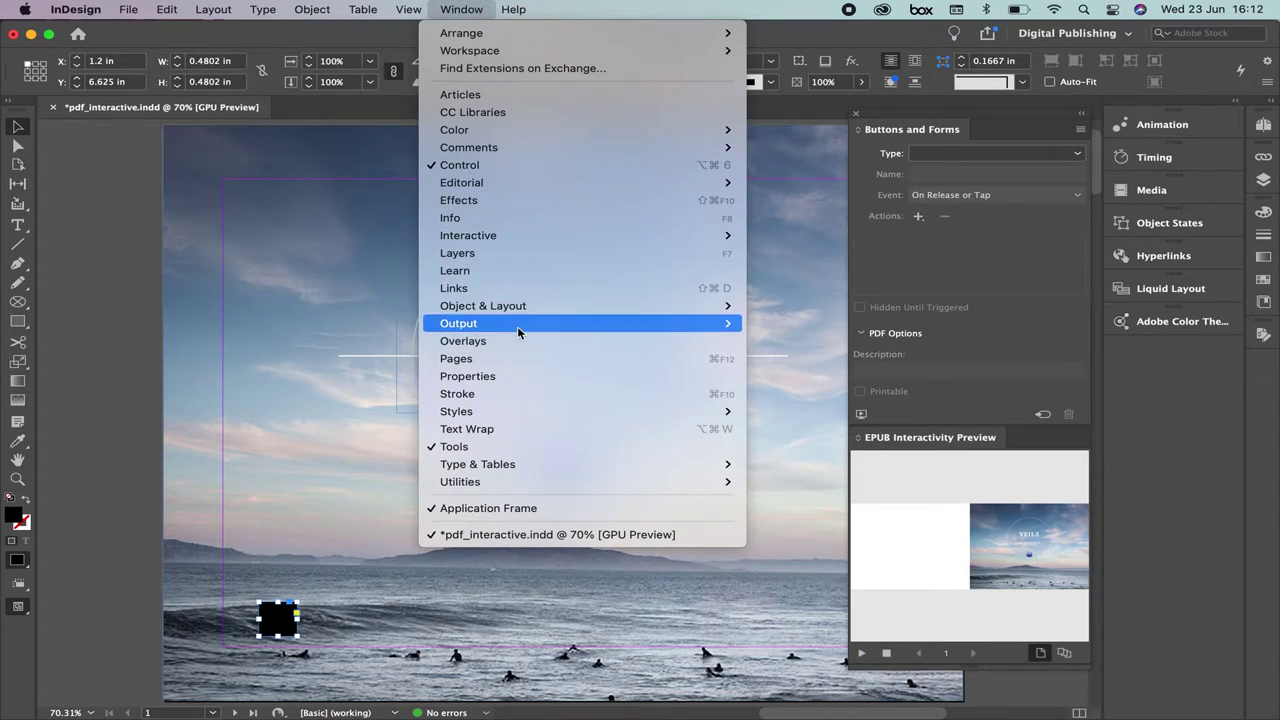
{"action": "left_click", "coordinate": [515, 376]}
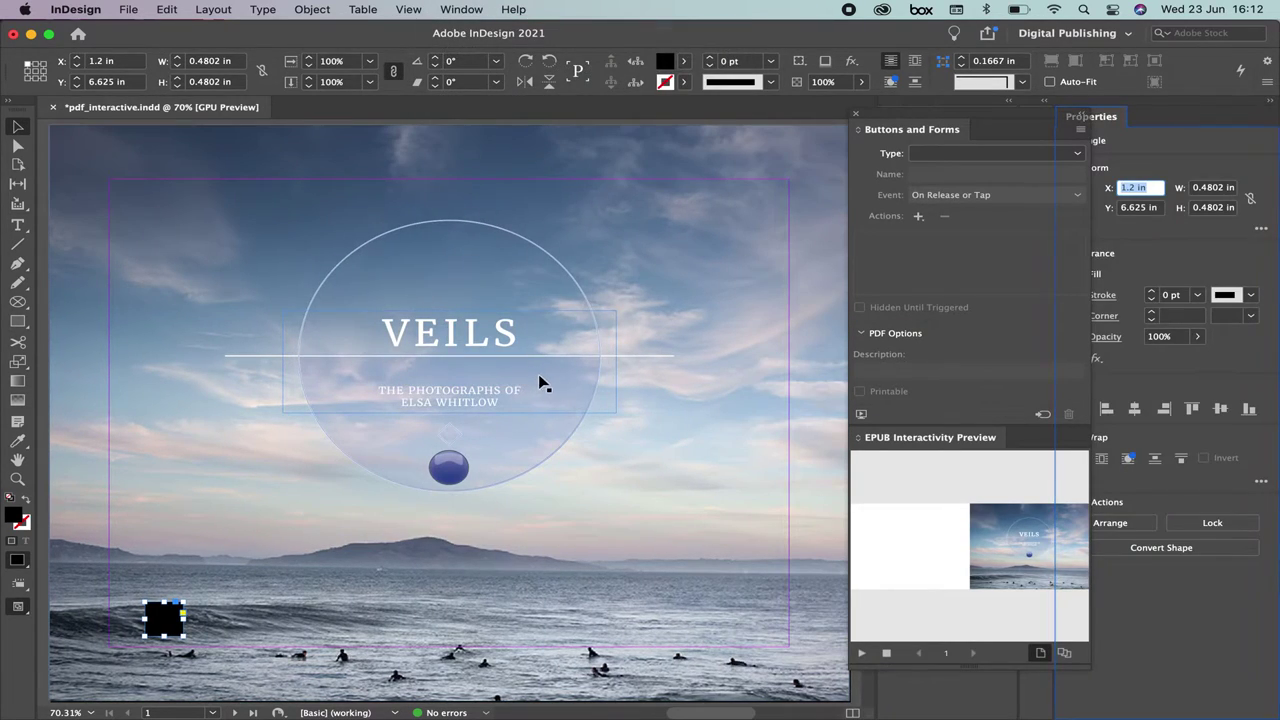
{"action": "left_click", "coordinate": [856, 117]}
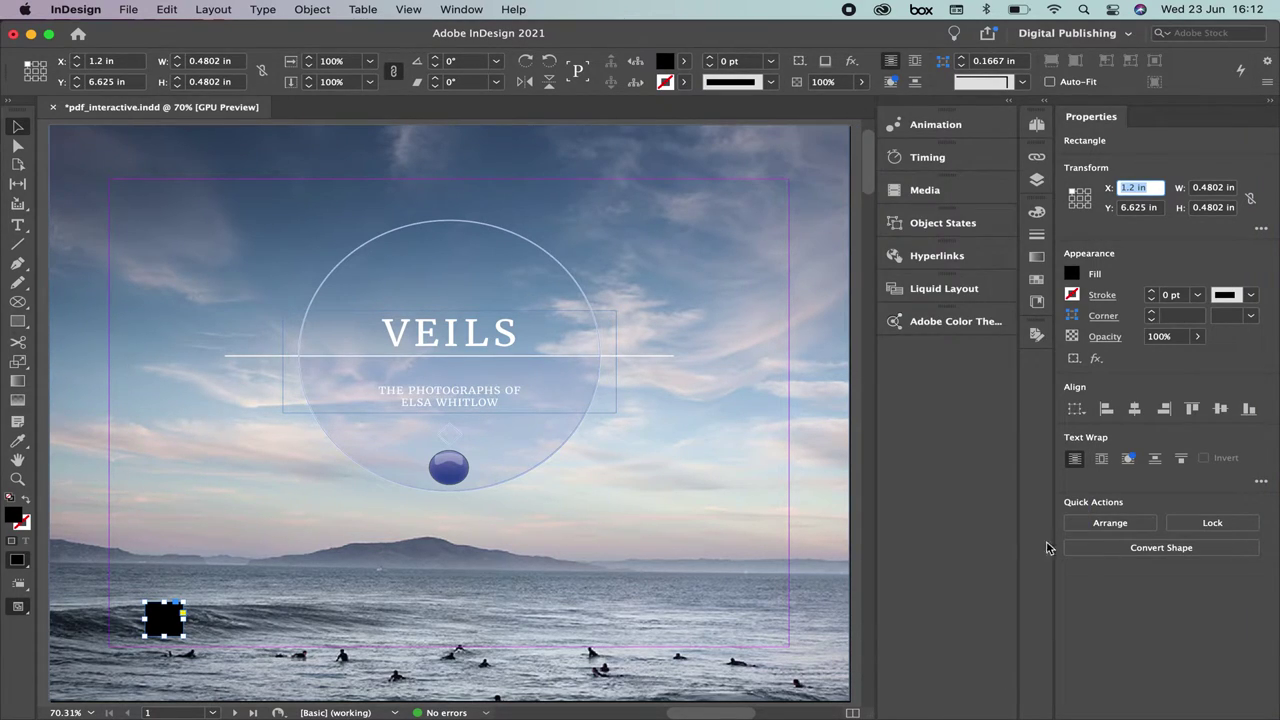
- Try a Bevel and Emboss effect on the black square, clearing its size and switching the effect off and on
{"action": "left_click", "coordinate": [1096, 359]}
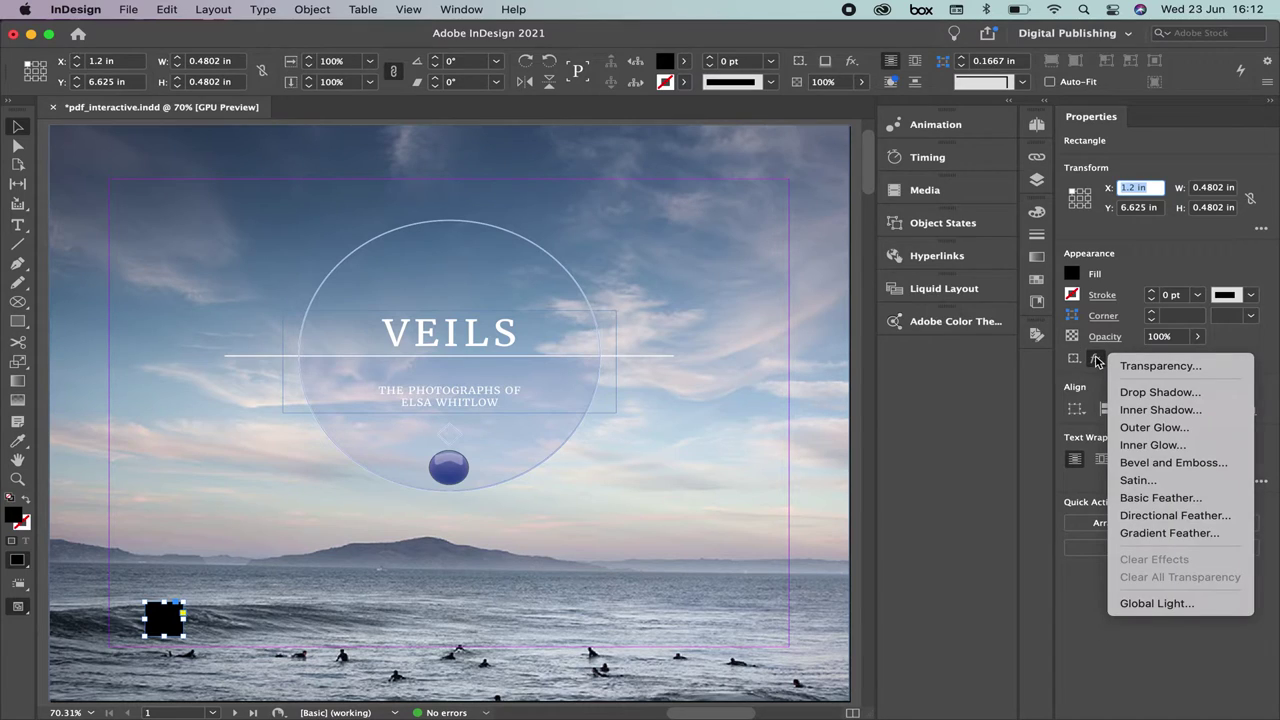
{"action": "left_click", "coordinate": [1167, 464]}
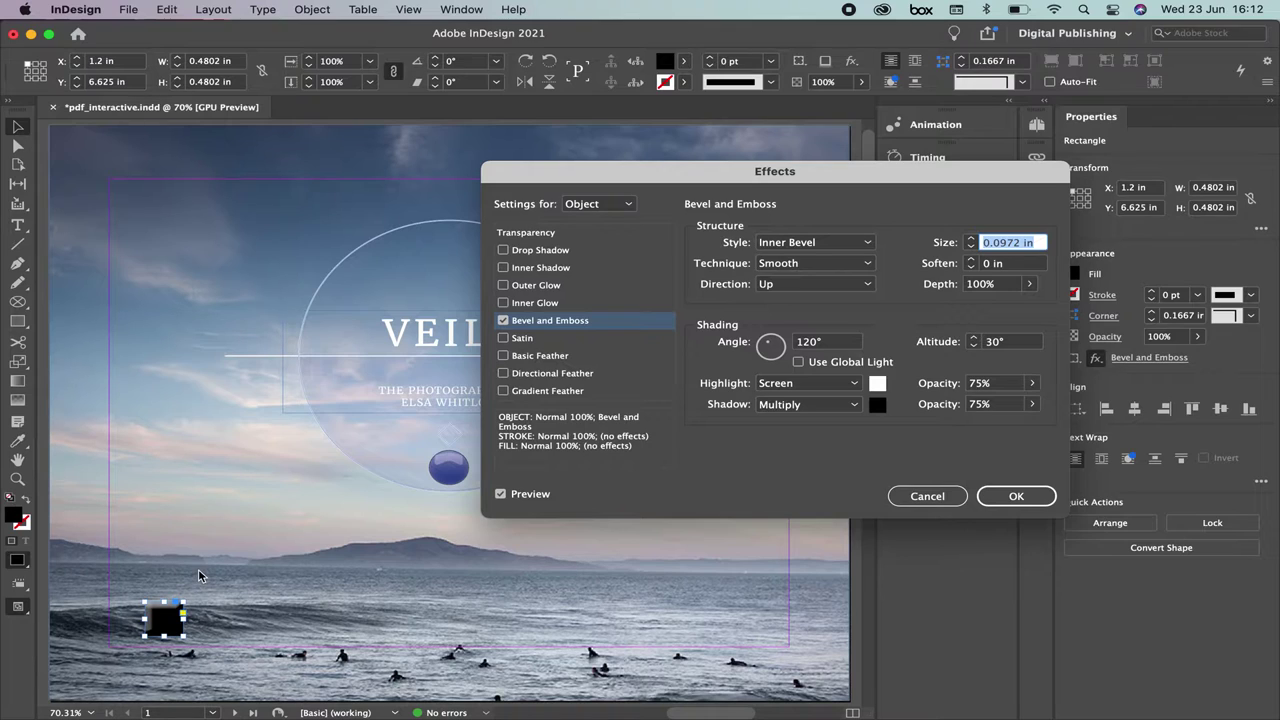
{"action": "scroll", "coordinate": [175, 572], "scroll_direction": "up", "scroll_amount": 5}
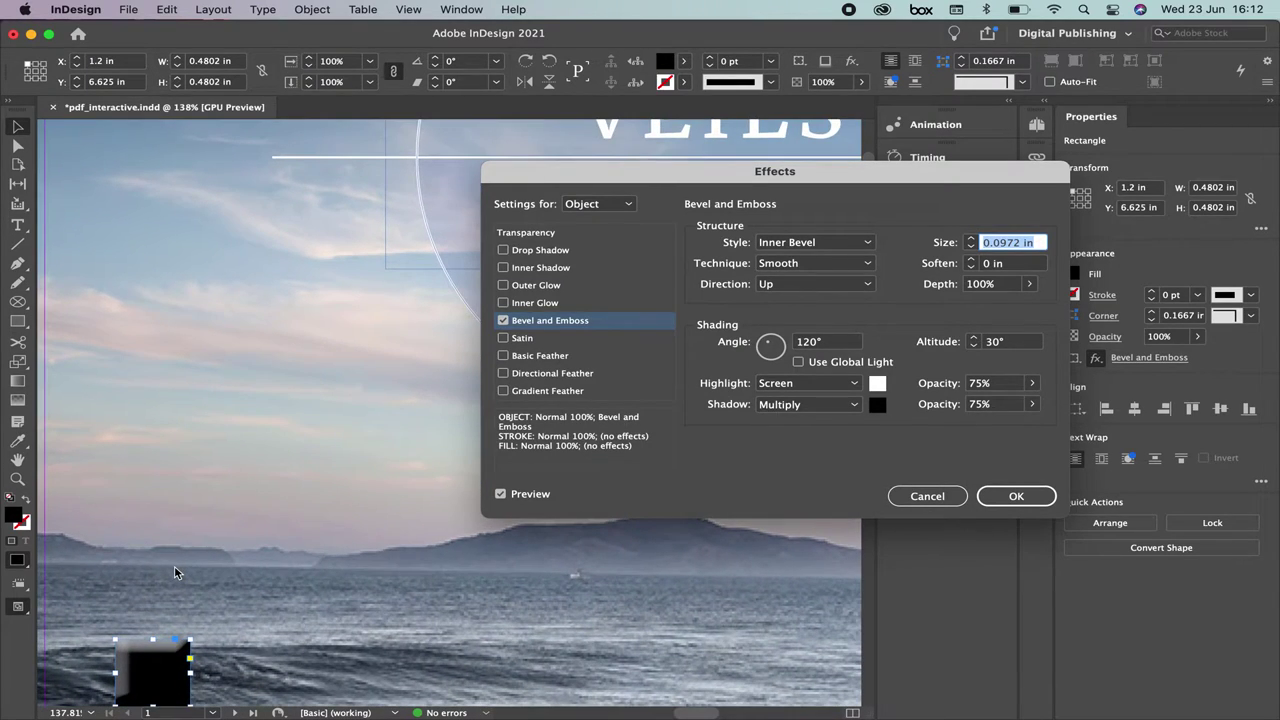
{"action": "key", "text": "BackSpace"}
{"action": "left_click", "coordinate": [504, 322]}
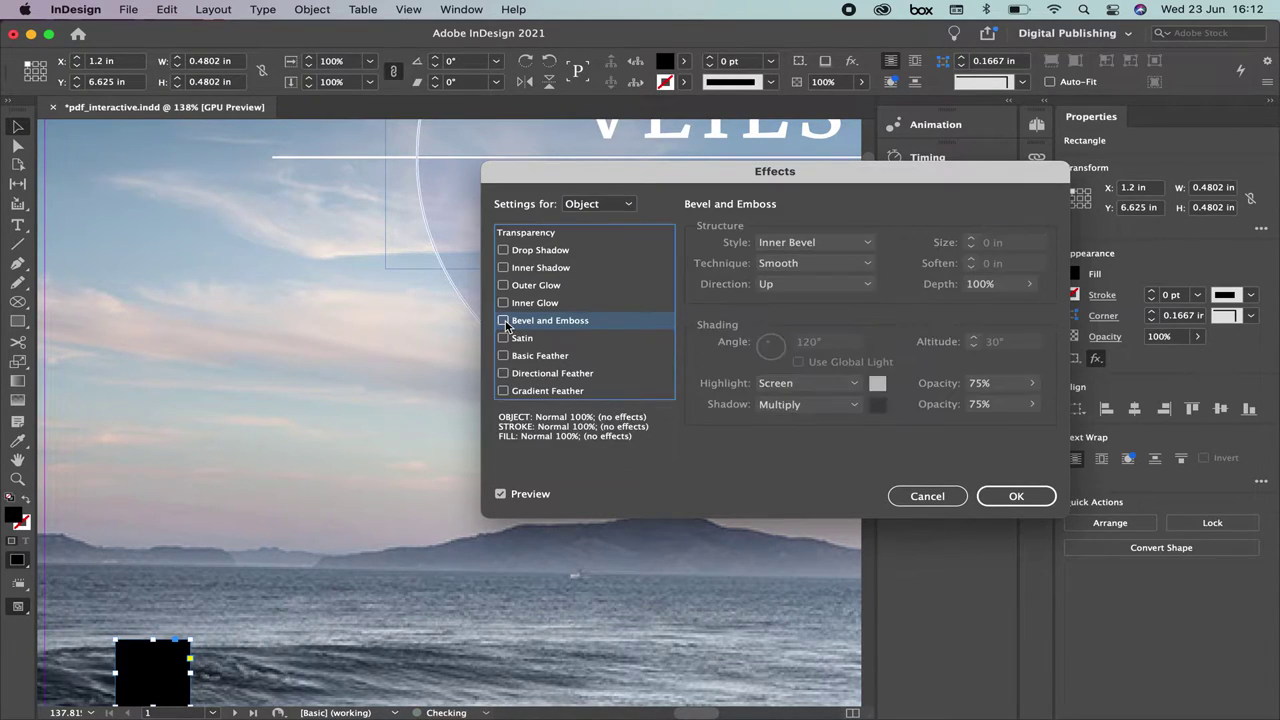
{"action": "left_click", "coordinate": [504, 321]}
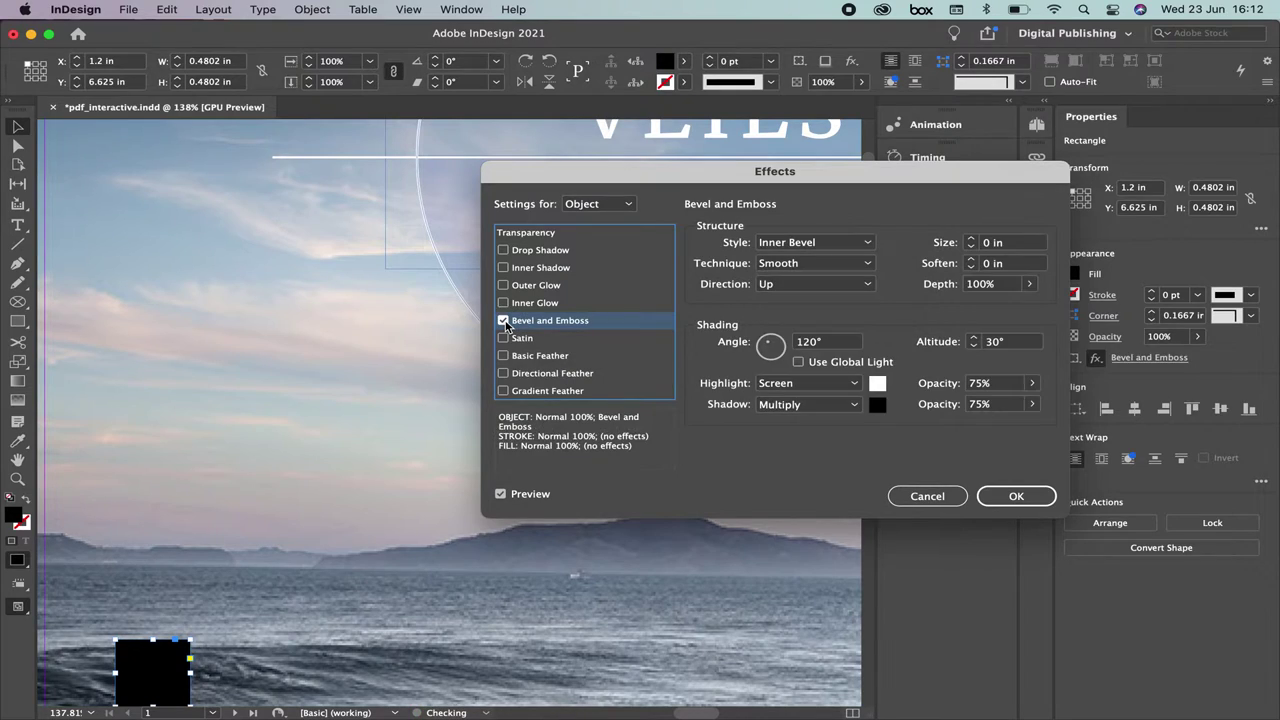
{"action": "left_click", "coordinate": [526, 502]}
{"action": "left_click", "coordinate": [532, 503]}
{"action": "left_click", "coordinate": [505, 324]}
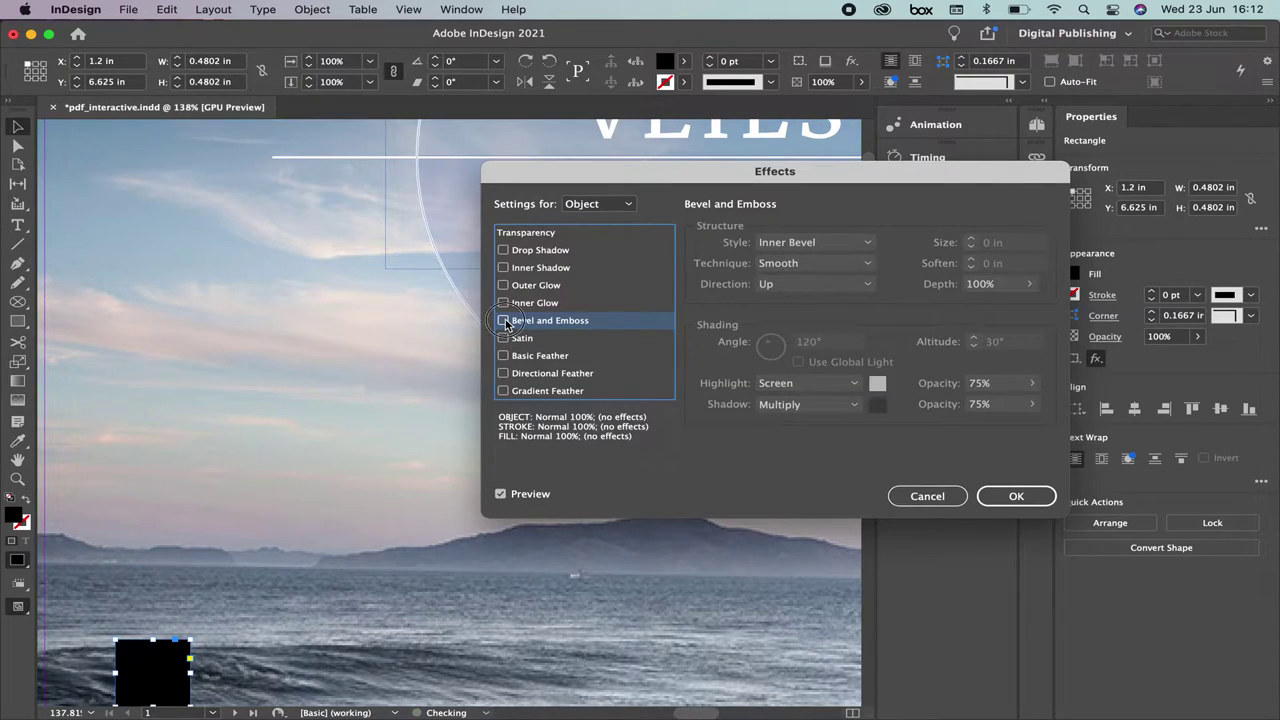
{"action": "left_click", "coordinate": [505, 324]}
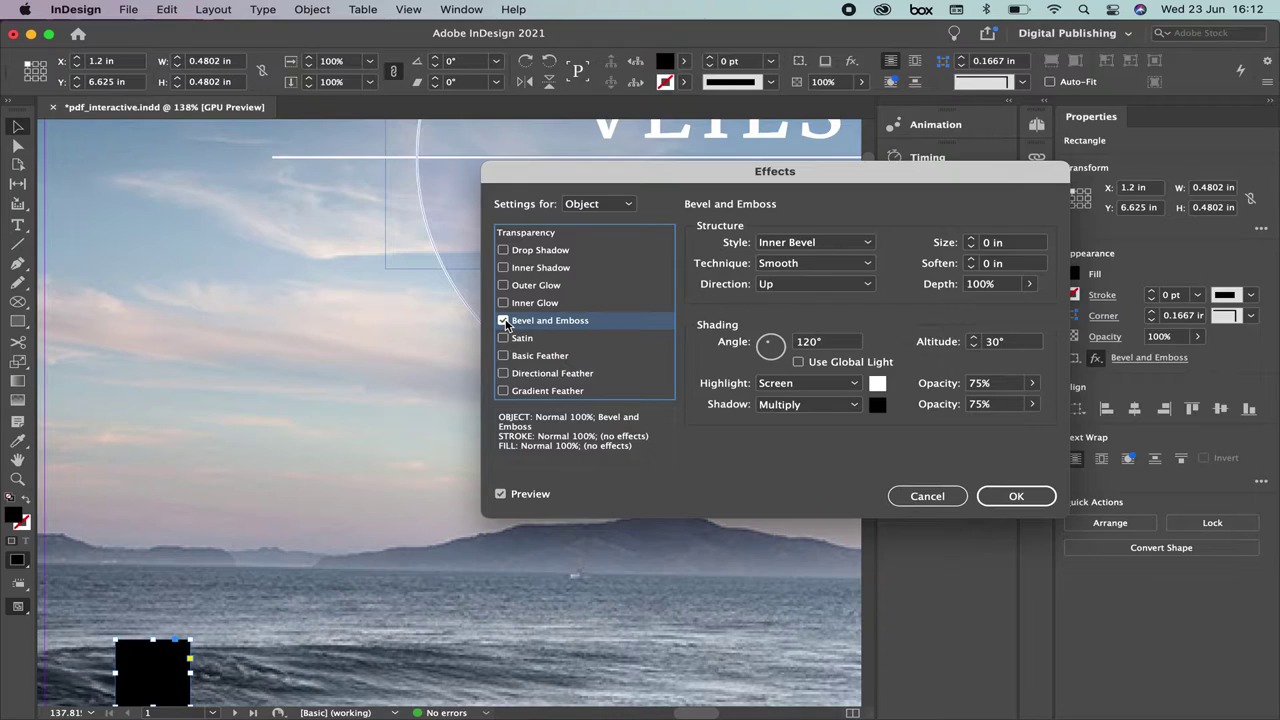
- Apply a Drop Shadow instead of Bevel and Emboss, and move the square up to about X 1.46 in, Y 5.57 in
{"action": "left_click", "coordinate": [503, 250]}
{"action": "left_click", "coordinate": [508, 321]}
{"action": "left_click", "coordinate": [1010, 496]}
{"action": "left_click_drag", "start_coordinate": [170, 645], "coordinate": [208, 530]}
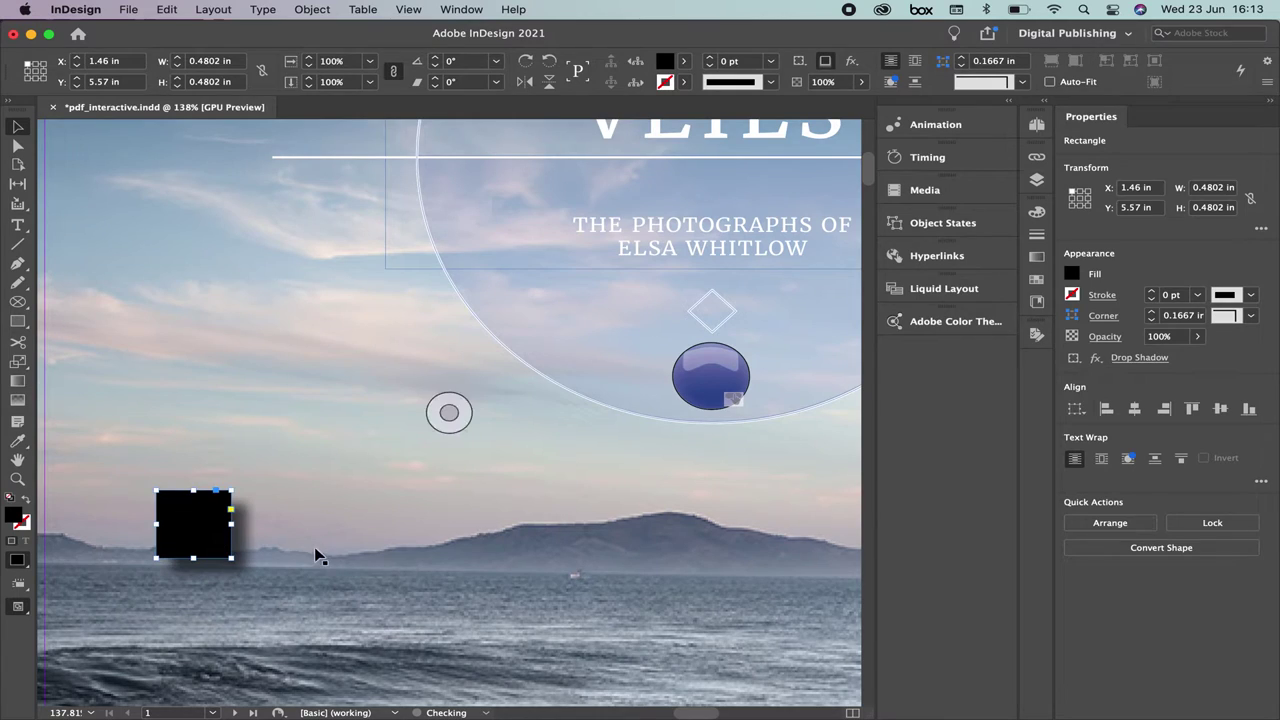
- Enter the numeral 2 as text inside the black square and colour it [Paper]
{"action": "key", "text": "t"}
{"action": "left_click", "coordinate": [200, 516]}
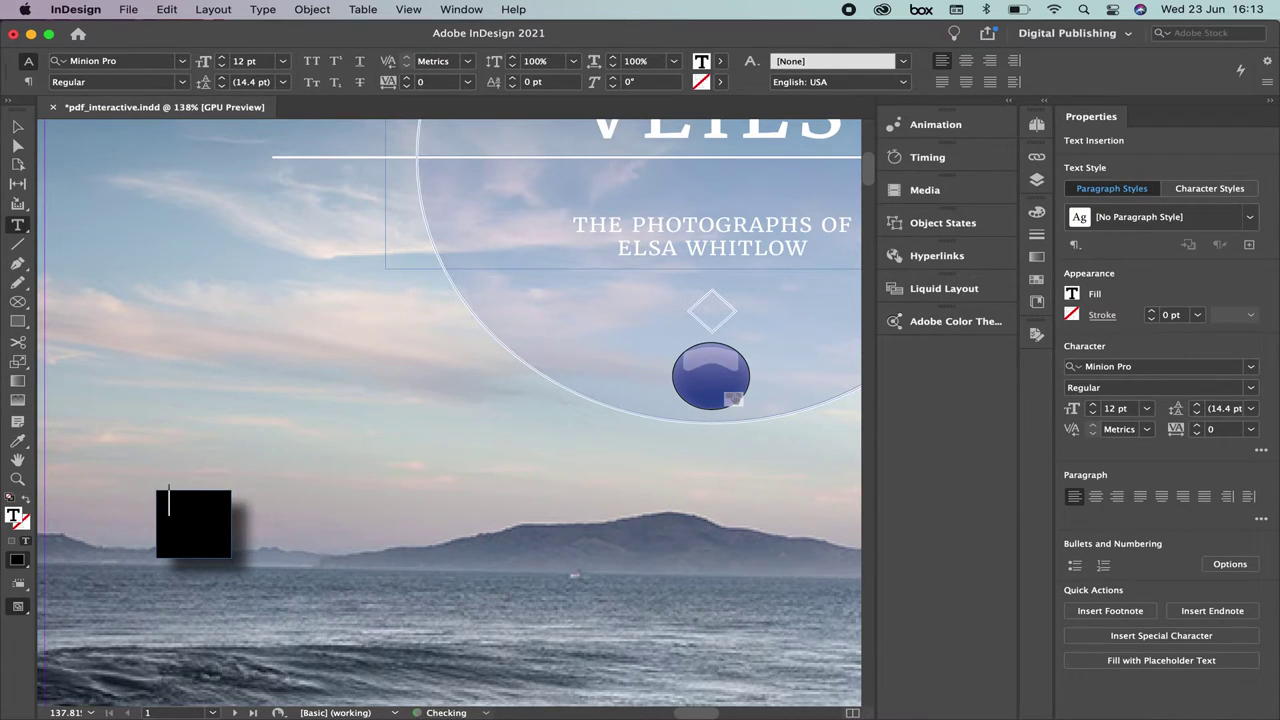
{"action": "left_click_drag", "start_coordinate": [177, 509], "coordinate": [145, 500]}
{"action": "left_click", "coordinate": [720, 62]}
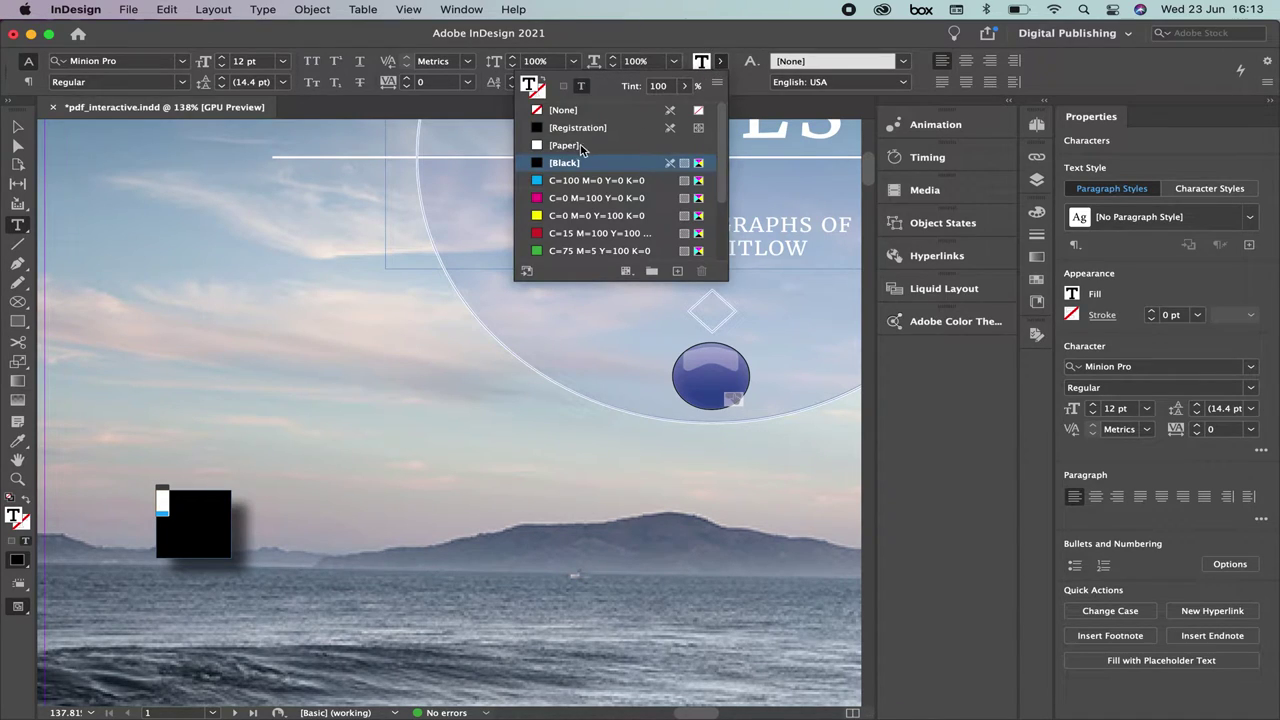
{"action": "left_click", "coordinate": [582, 149]}
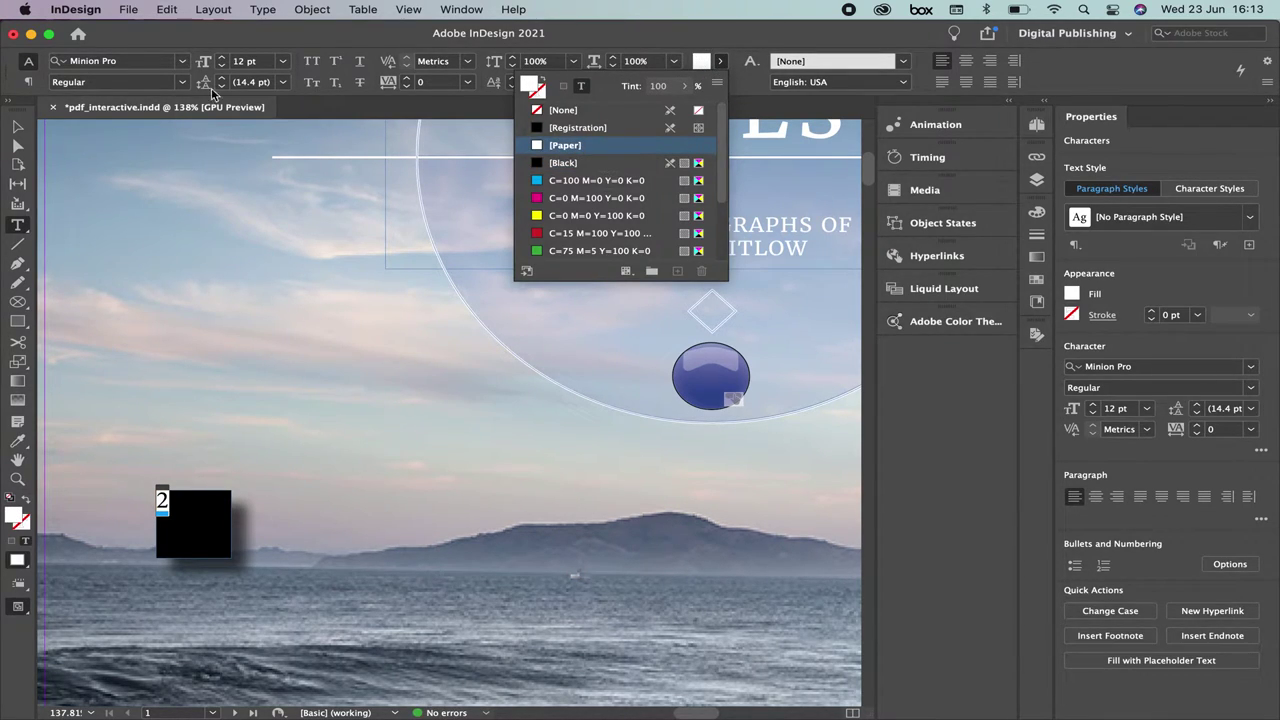
- Enlarge the numeral 2 to 23 pt and centre it horizontally in the square
{"action": "left_click", "coordinate": [224, 61]}
{"action": "left_click", "coordinate": [224, 61]}
{"action": "left_click", "coordinate": [224, 61]}
{"action": "left_click", "coordinate": [224, 61]}
{"action": "left_click", "coordinate": [224, 61]}
{"action": "left_click", "coordinate": [224, 61]}
{"action": "left_click", "coordinate": [224, 61]}
{"action": "left_click", "coordinate": [224, 61]}
{"action": "left_click", "coordinate": [224, 61]}
{"action": "left_click", "coordinate": [224, 61]}
{"action": "left_click", "coordinate": [224, 61]}
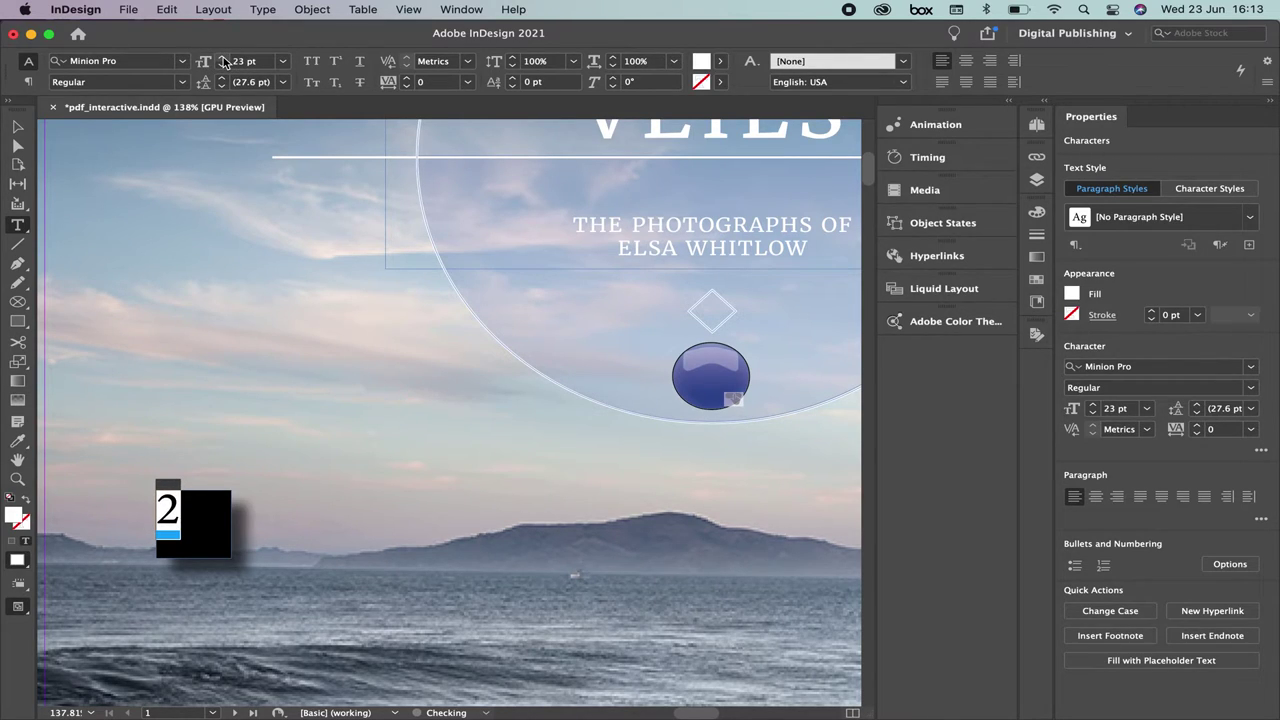
{"action": "left_click", "coordinate": [966, 62]}
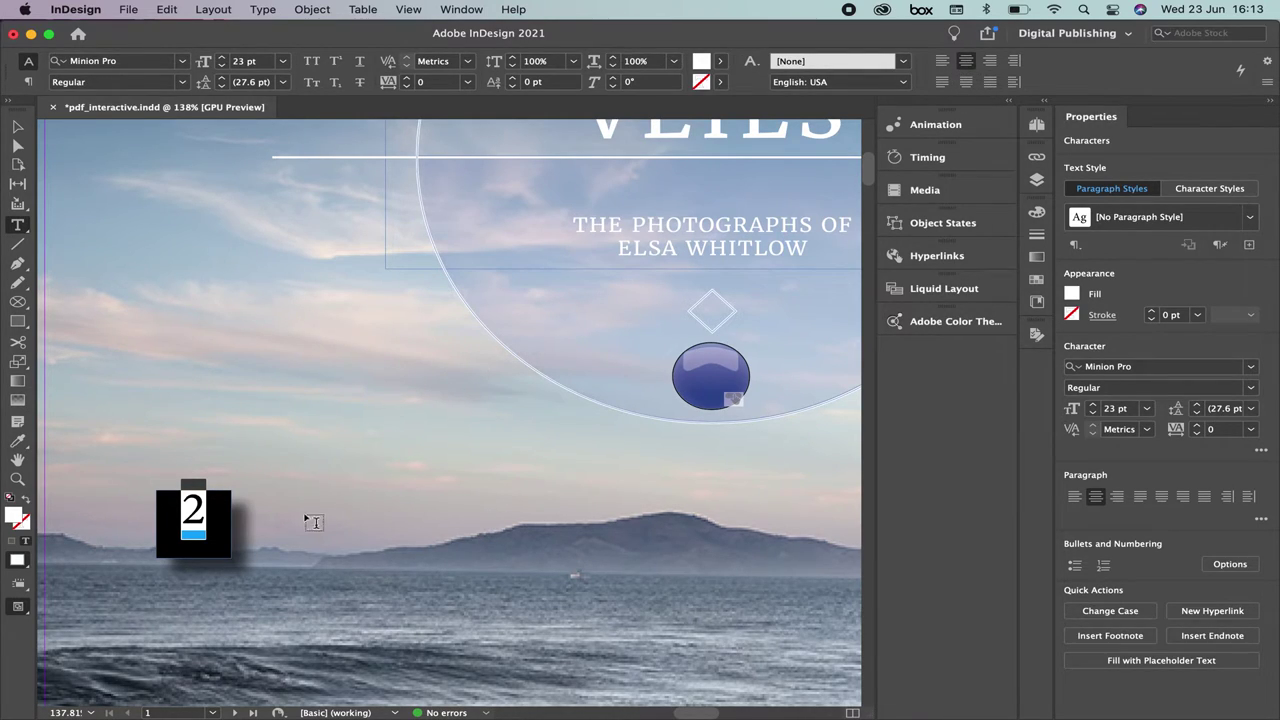
- Increase the numeral's font size further to 35 pt
{"action": "mouse_move", "coordinate": [181, 507]}
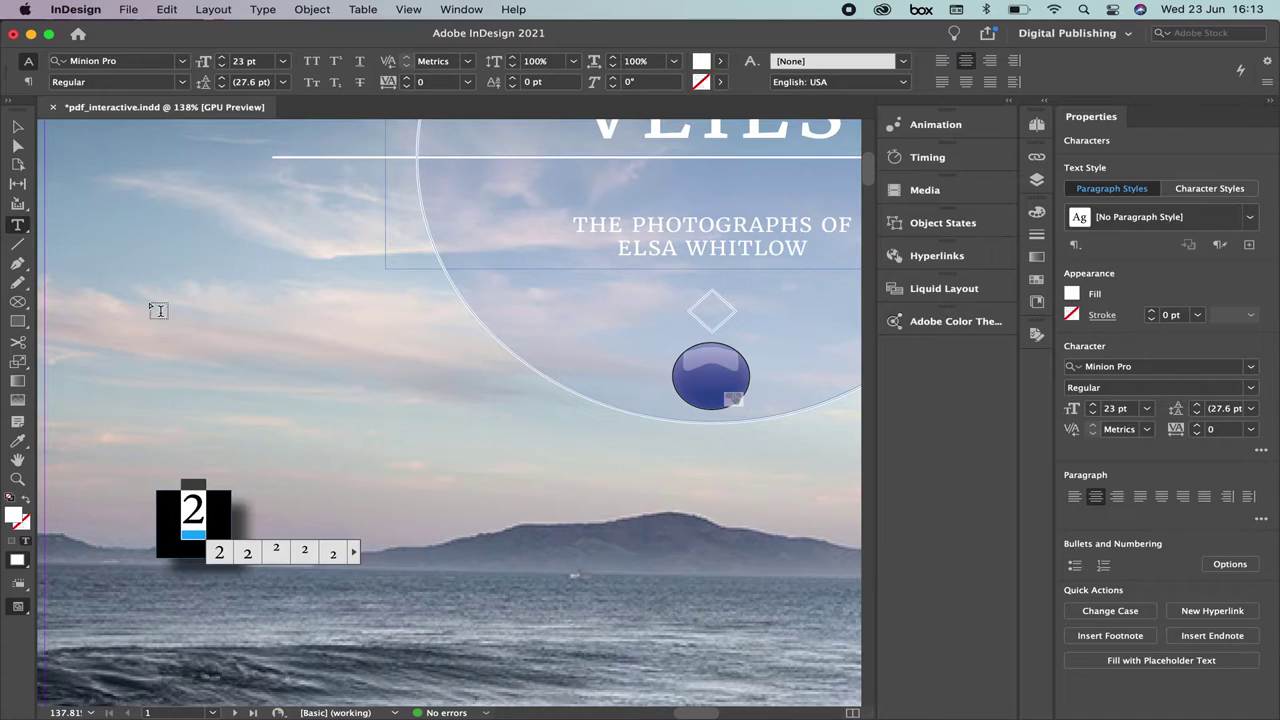
{"action": "left_click", "coordinate": [283, 62]}
{"action": "left_click", "coordinate": [283, 62]}
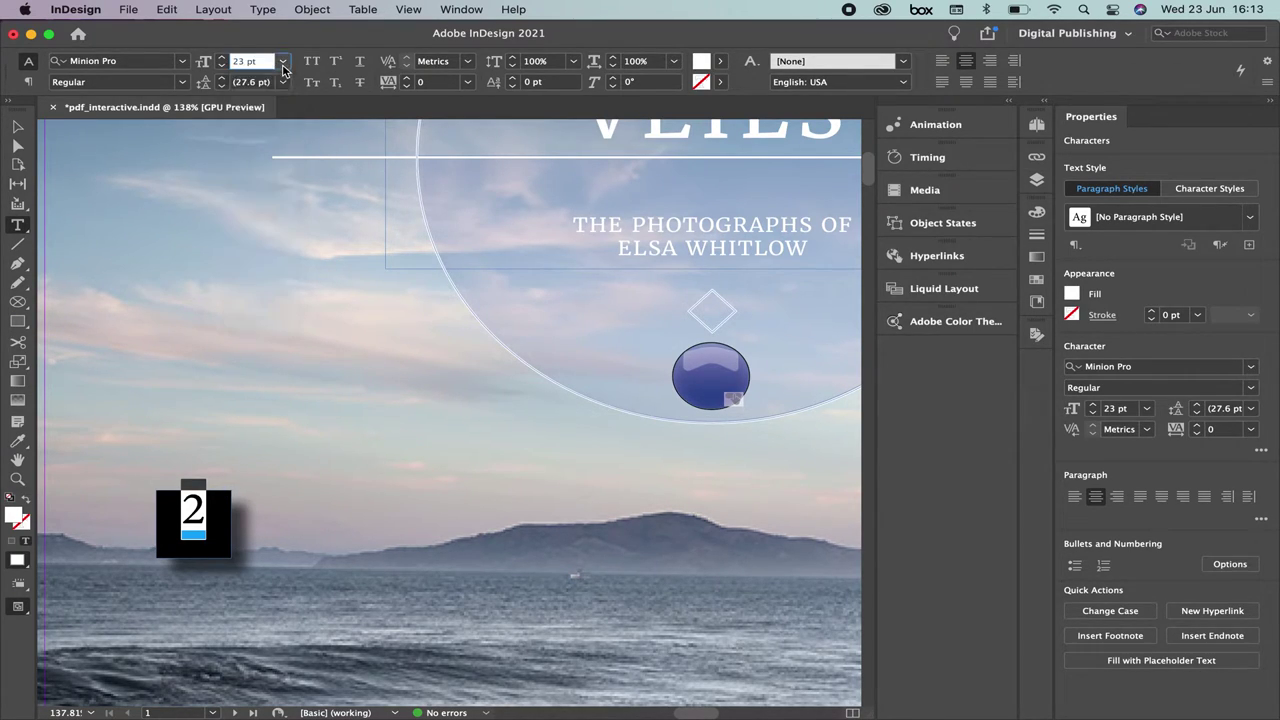
{"action": "left_click", "coordinate": [222, 57]}
{"action": "left_click", "coordinate": [222, 57]}
{"action": "left_click", "coordinate": [222, 57]}
{"action": "left_click", "coordinate": [222, 57]}
{"action": "left_click", "coordinate": [222, 57]}
{"action": "left_click", "coordinate": [222, 57]}
{"action": "left_click", "coordinate": [222, 57]}
{"action": "left_click", "coordinate": [222, 57]}
{"action": "left_click", "coordinate": [222, 57]}
{"action": "left_click", "coordinate": [222, 57]}
{"action": "left_click", "coordinate": [222, 57]}
{"action": "left_click", "coordinate": [222, 57]}
- Move the numbered square above the hills to about X 2.55 in, Y 5.21 in
{"action": "left_click", "coordinate": [17, 126]}
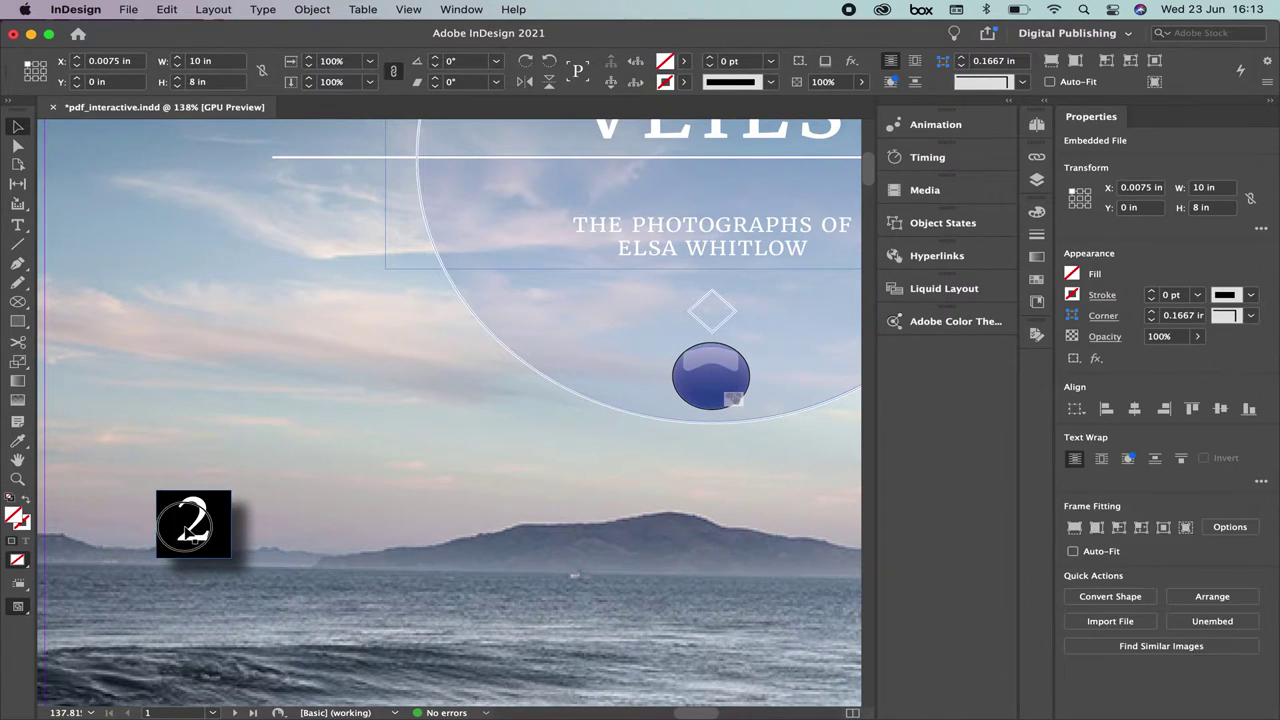
{"action": "left_click_drag", "start_coordinate": [209, 518], "coordinate": [258, 525]}
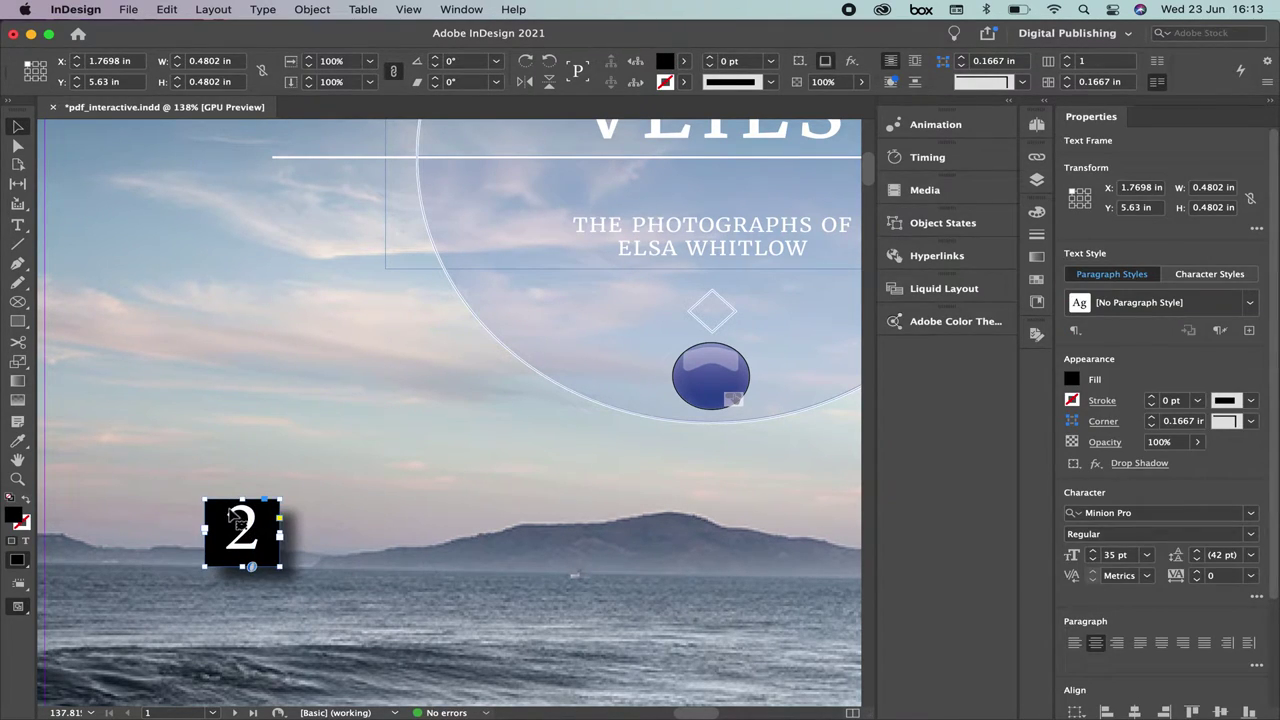
{"action": "left_click_drag", "start_coordinate": [255, 535], "coordinate": [365, 486]}
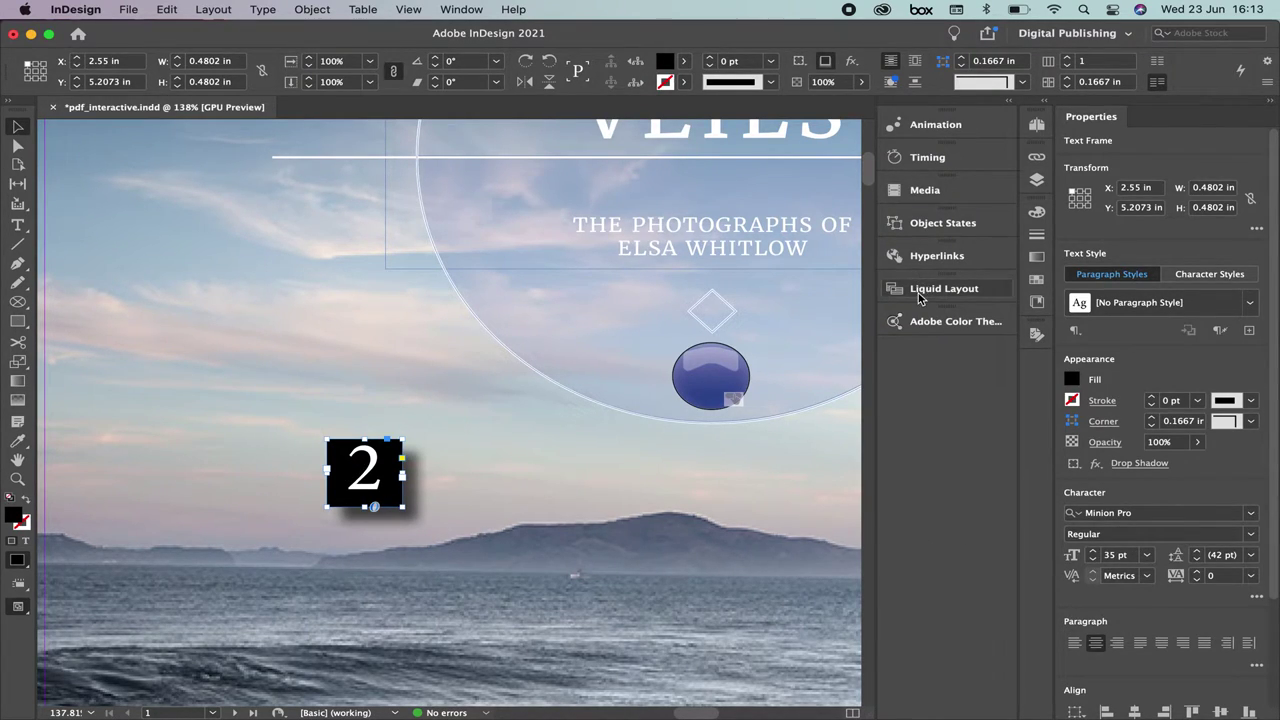
- Reopen the Buttons and Forms panel, convert the numbered square into a Button and name it "page 2"
{"action": "left_click", "coordinate": [459, 9]}
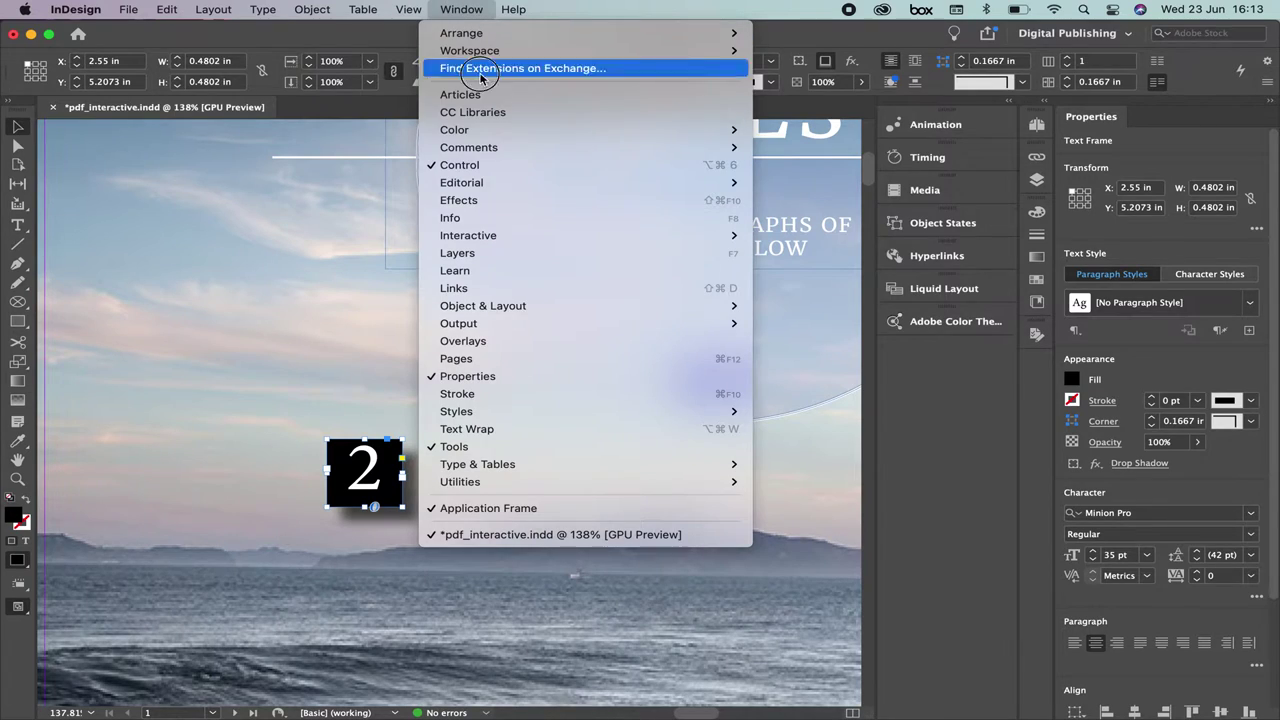
{"action": "mouse_move", "coordinate": [543, 240]}
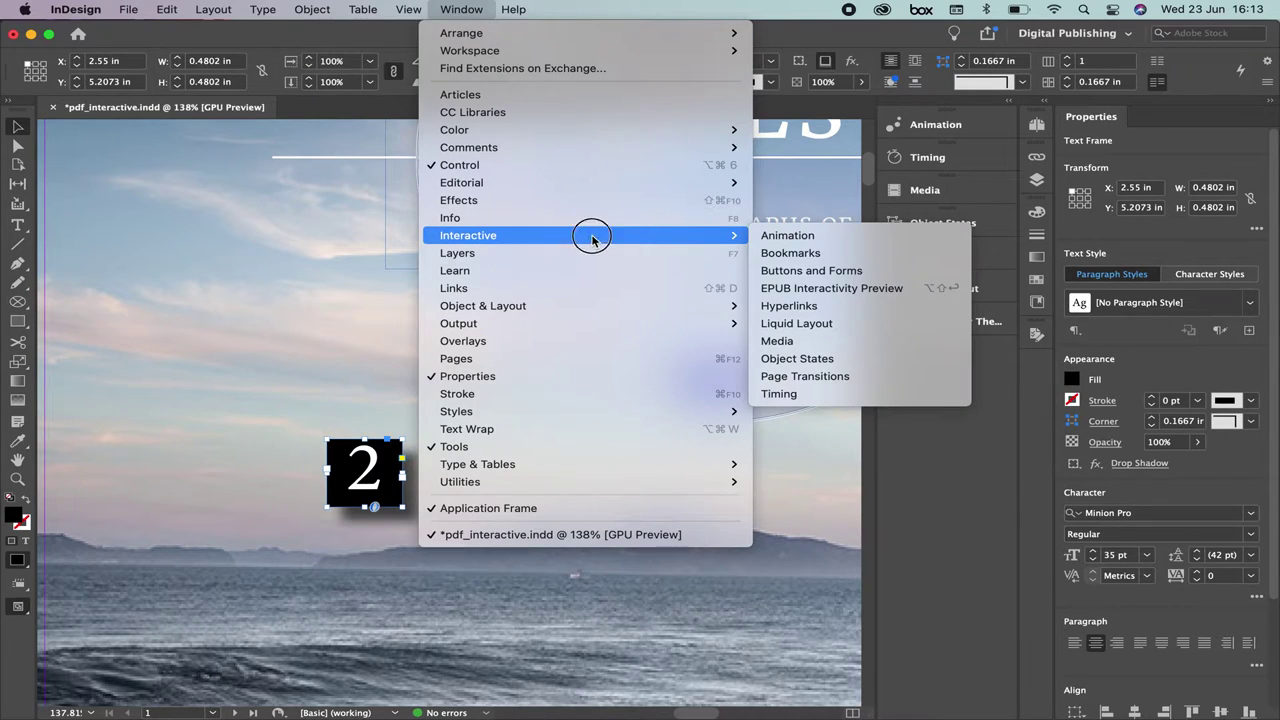
{"action": "left_click", "coordinate": [787, 271]}
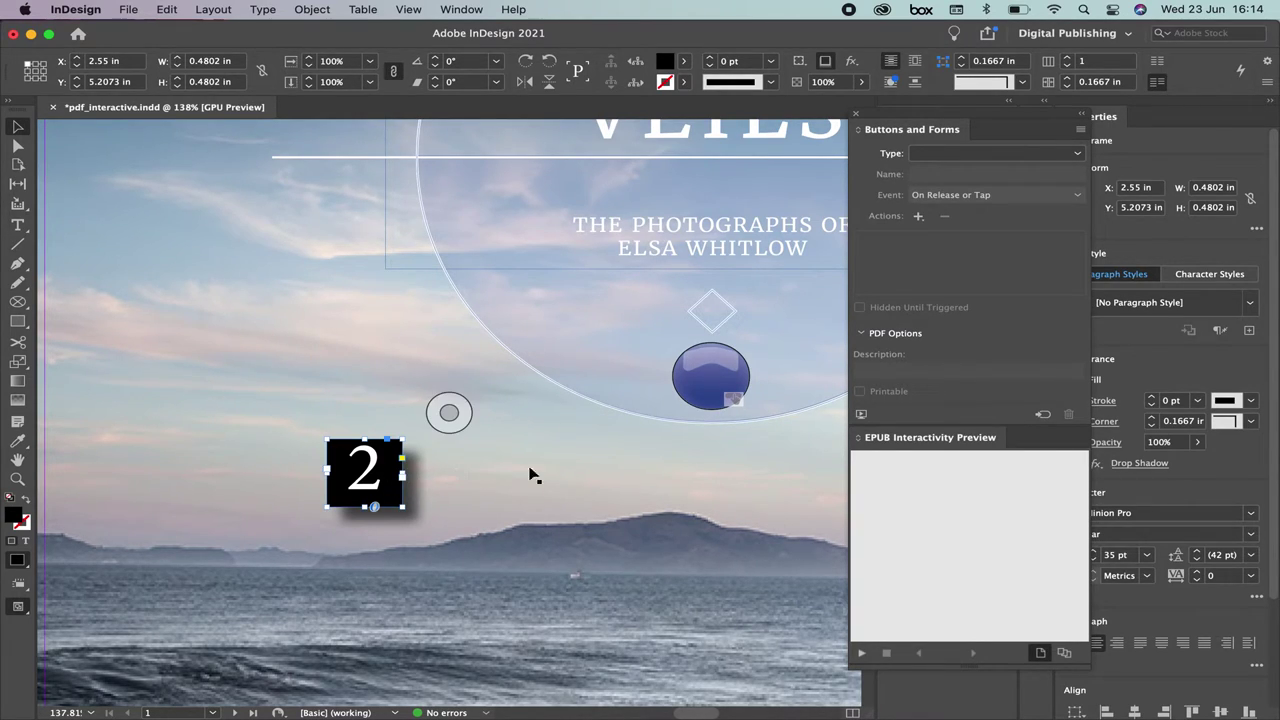
{"action": "left_click", "coordinate": [1077, 154]}
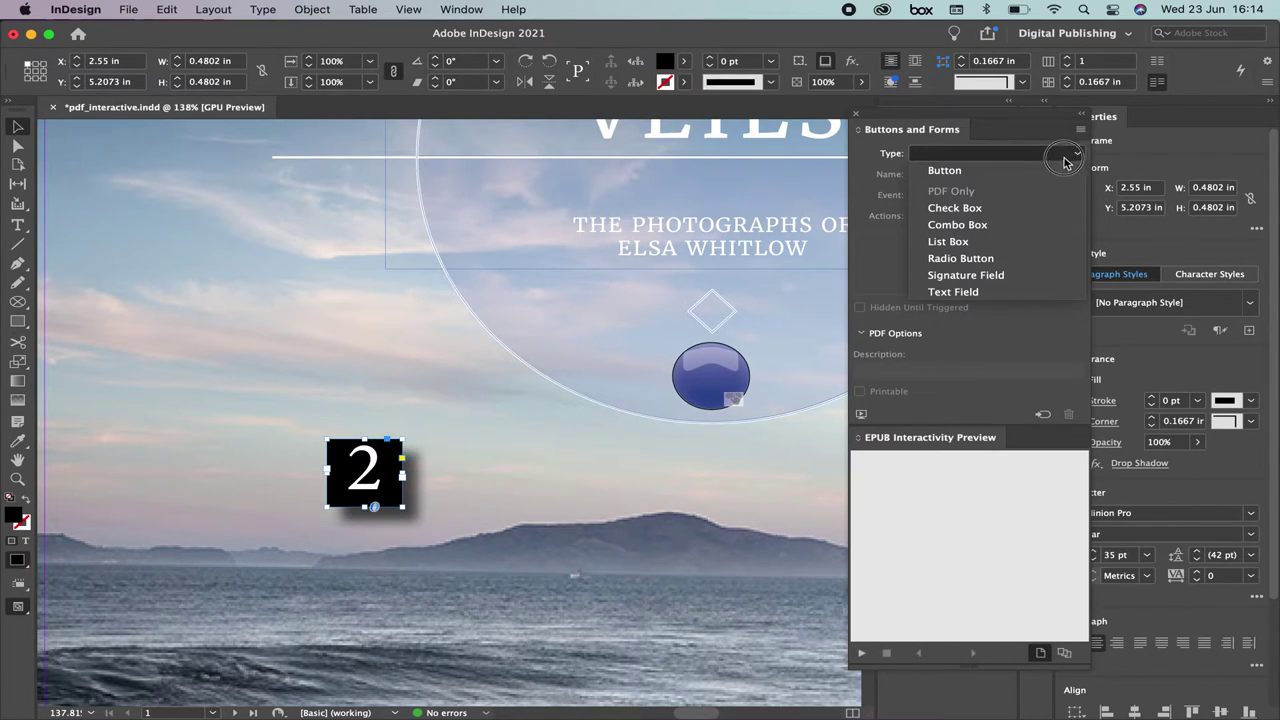
{"action": "left_click", "coordinate": [945, 172]}
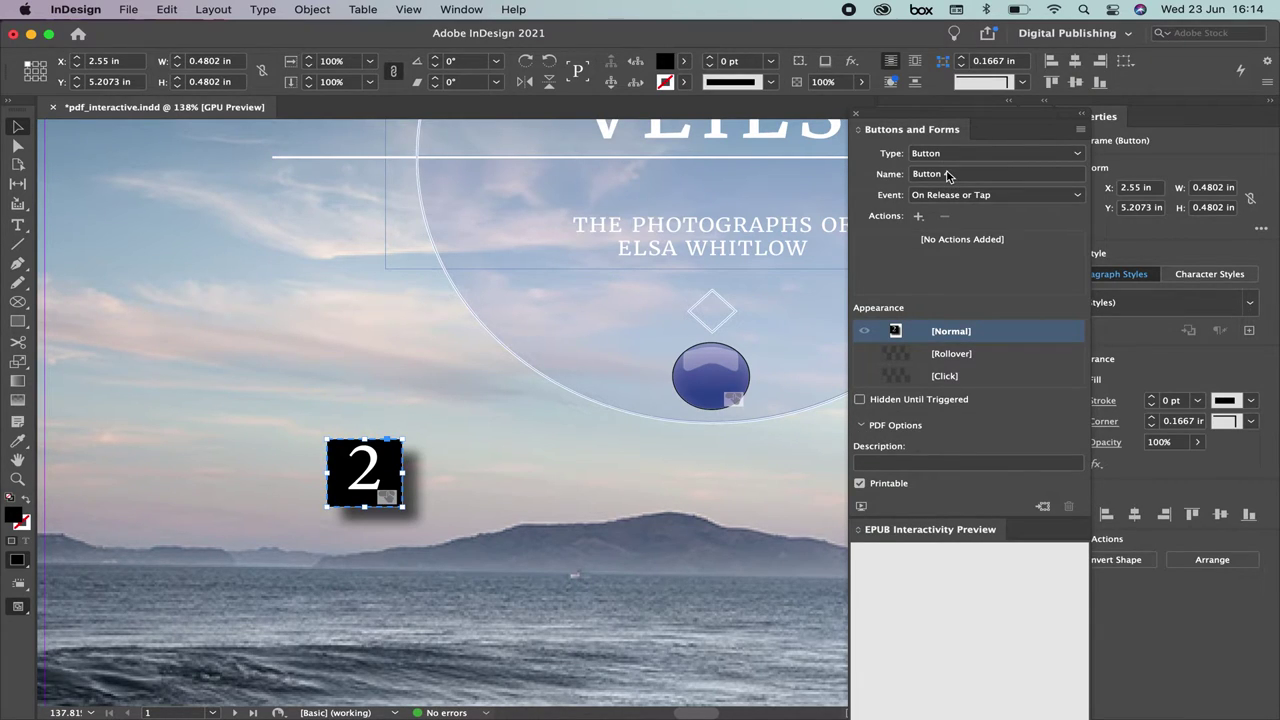
{"action": "left_click", "coordinate": [970, 174]}
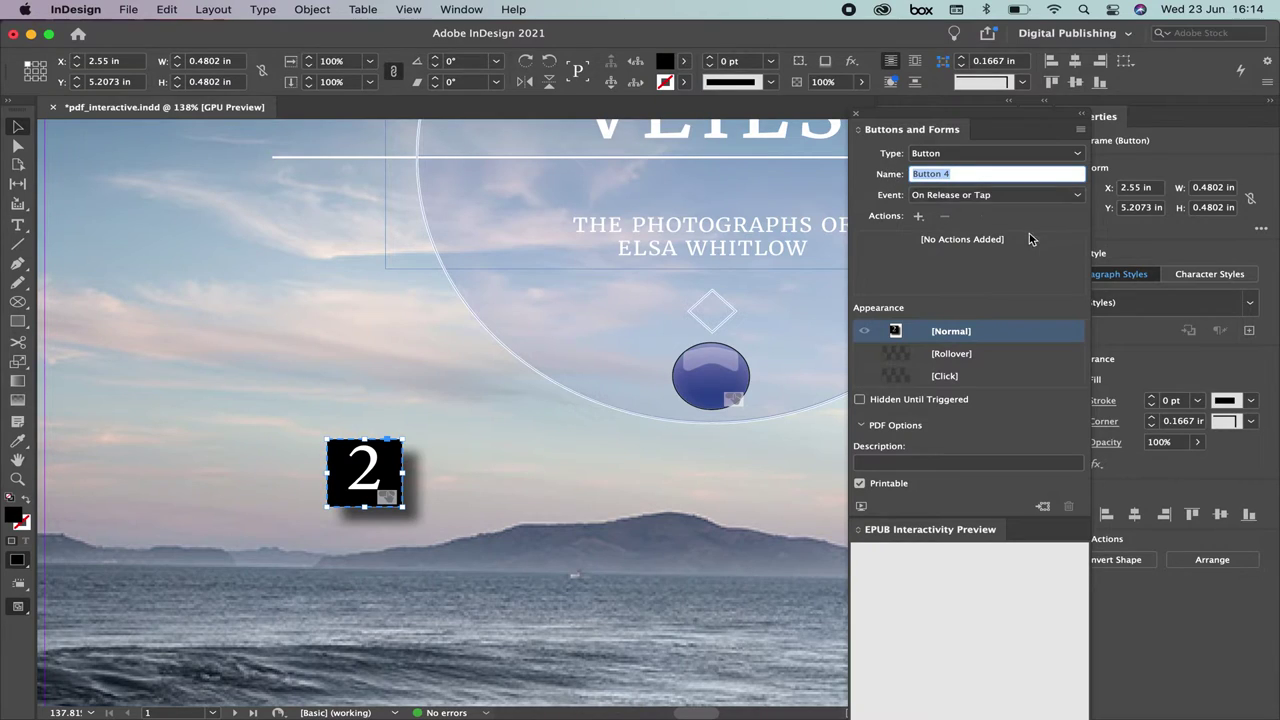
{"action": "type", "text": "b"}
{"action": "type", "text": "age 2"}
- Give the page 2 button an On Click event with the Go To Next Page action and preview the spread
{"action": "left_click", "coordinate": [968, 195]}
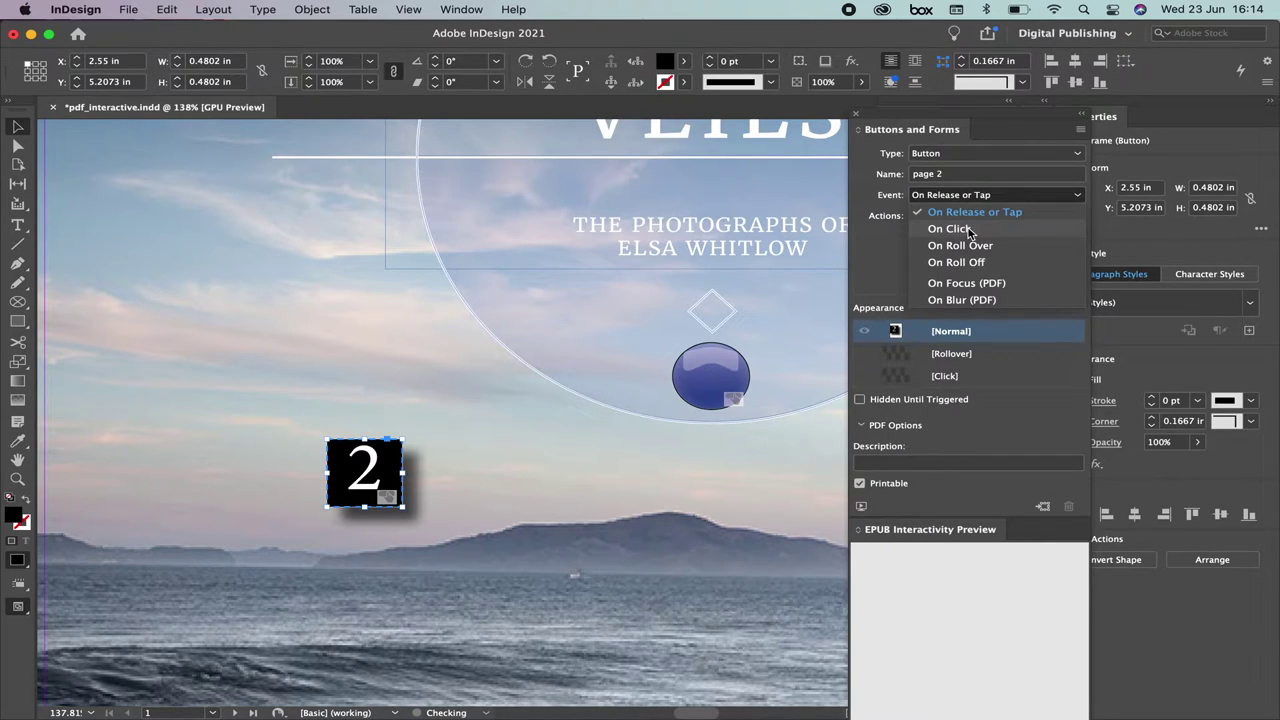
{"action": "left_click", "coordinate": [960, 229]}
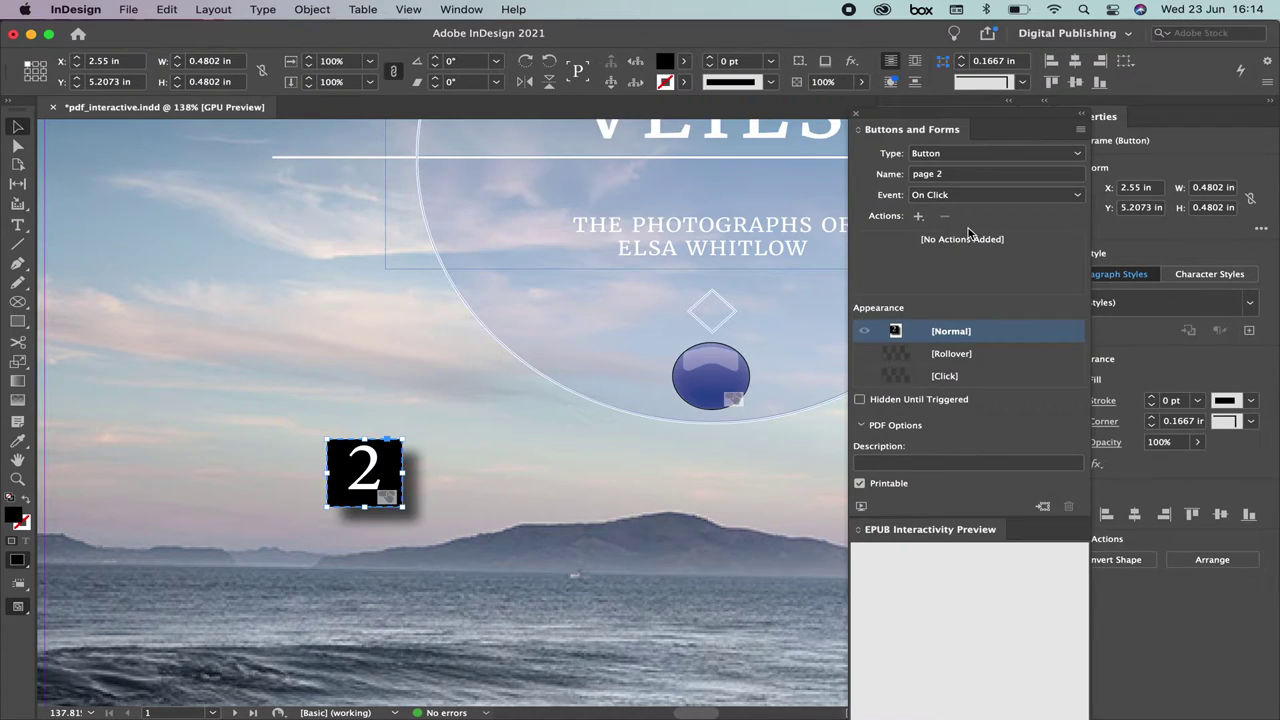
{"action": "left_click", "coordinate": [919, 216]}
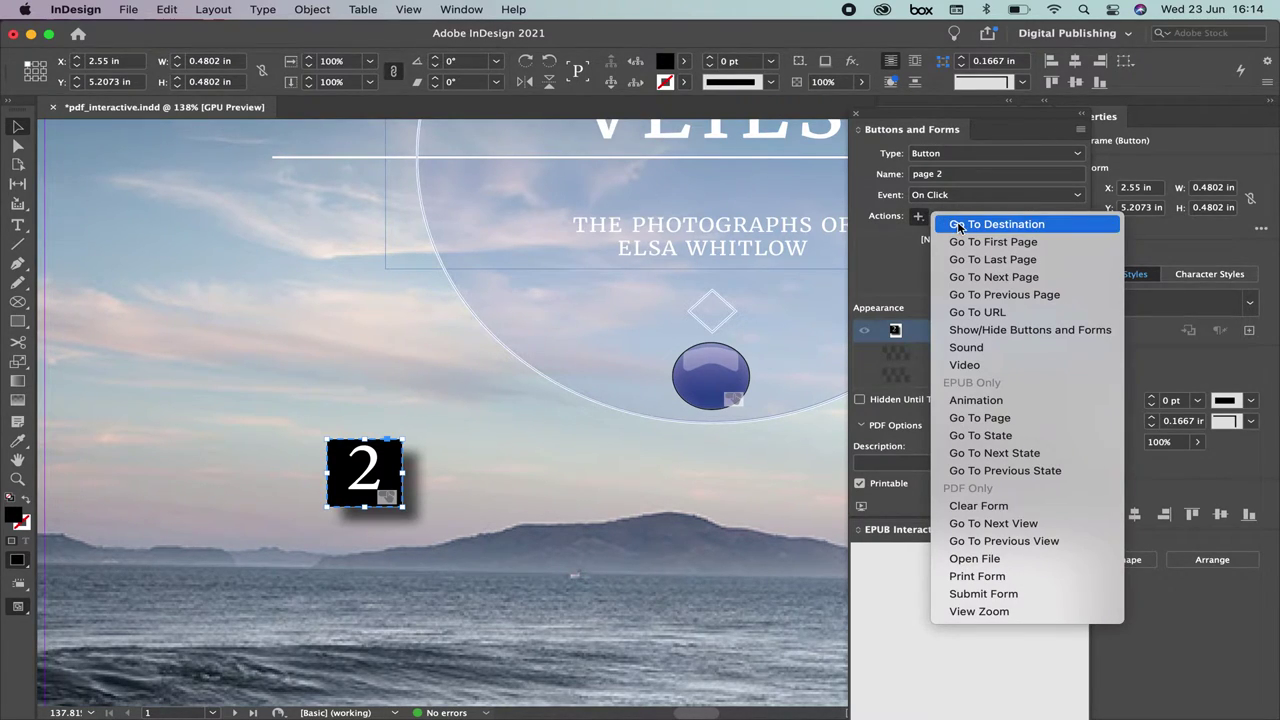
{"action": "left_click", "coordinate": [1031, 277]}
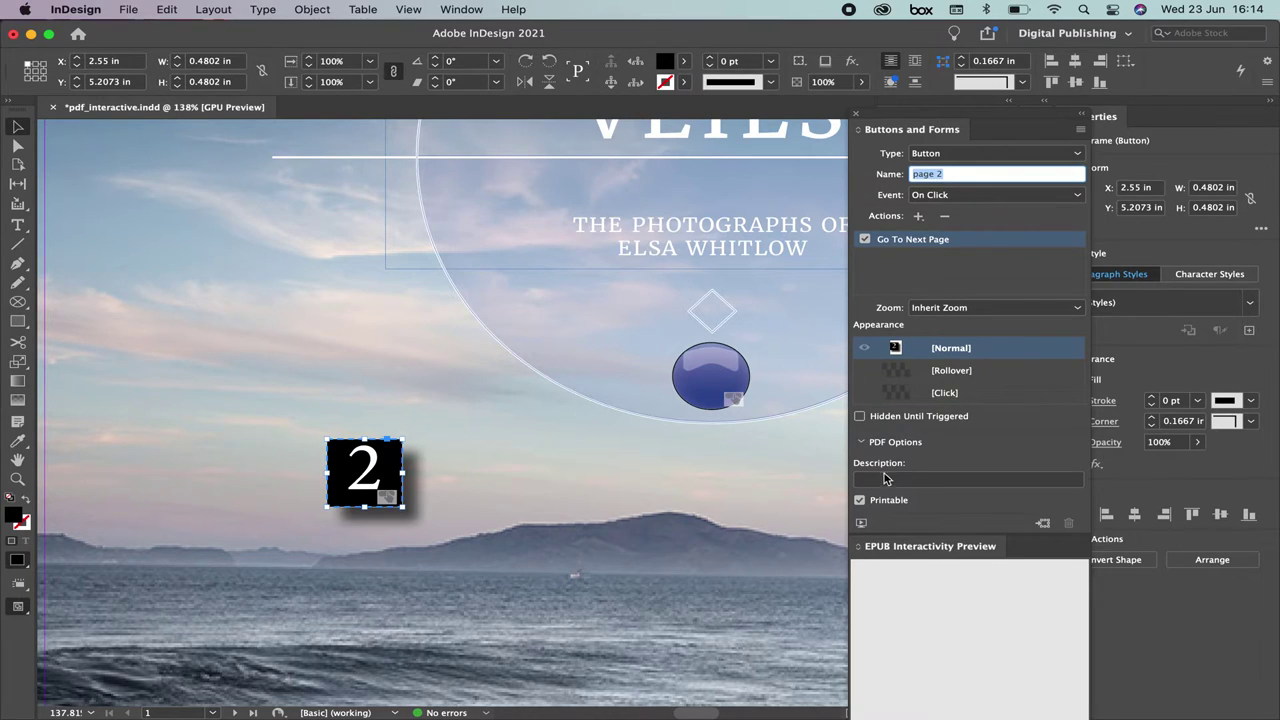
{"action": "left_click", "coordinate": [861, 522]}
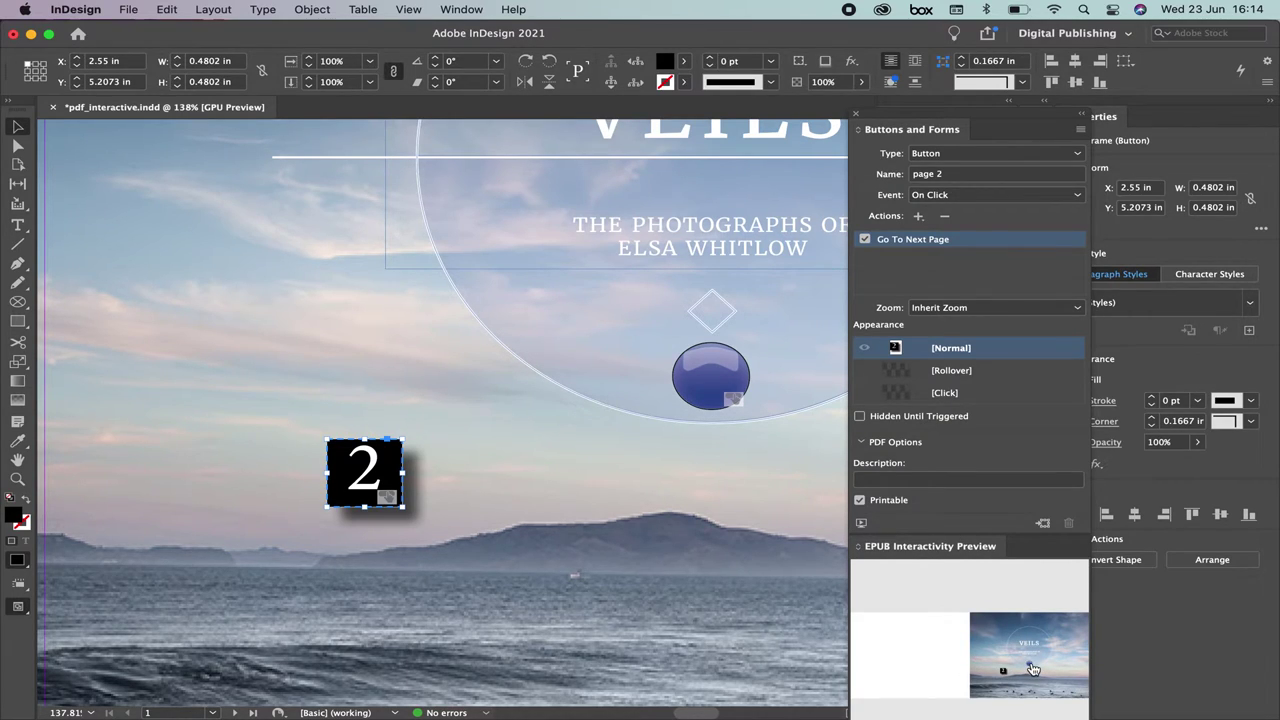
- Fit the page in view and move the numbered page 2 button into the cover's lower-left margin corner
{"action": "left_click", "coordinate": [764, 530]}
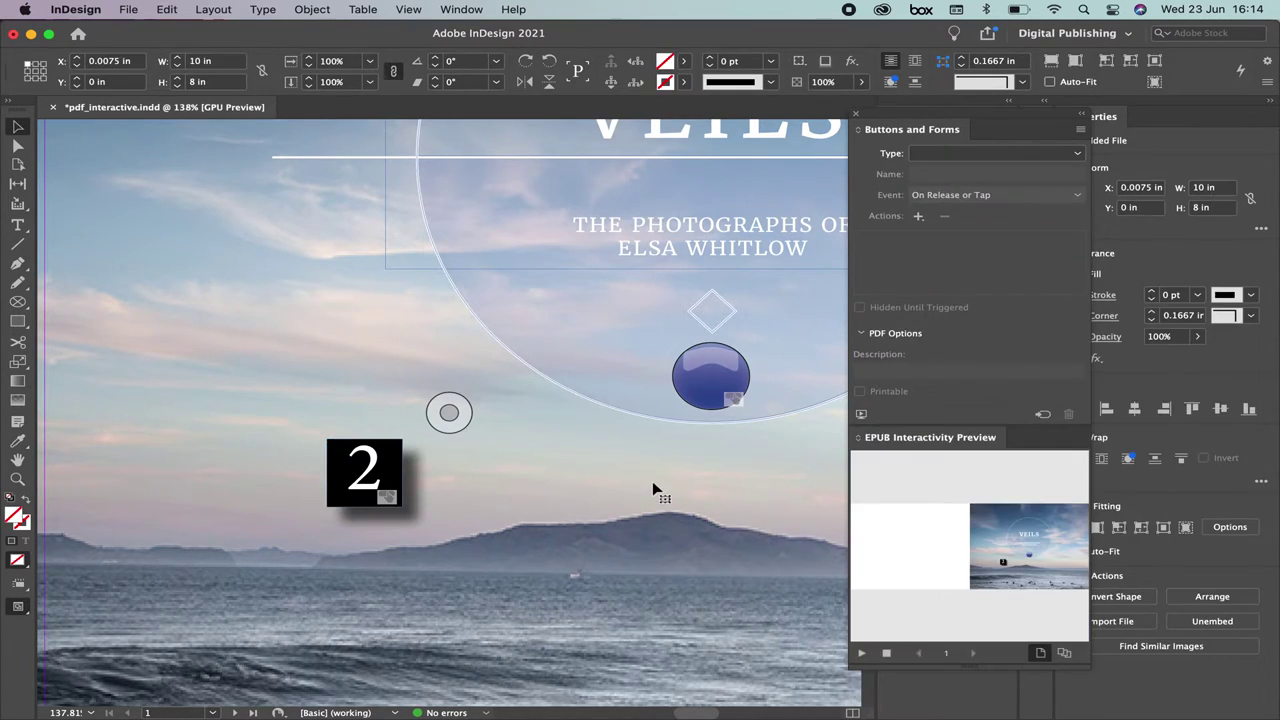
{"action": "key", "text": "super+0"}
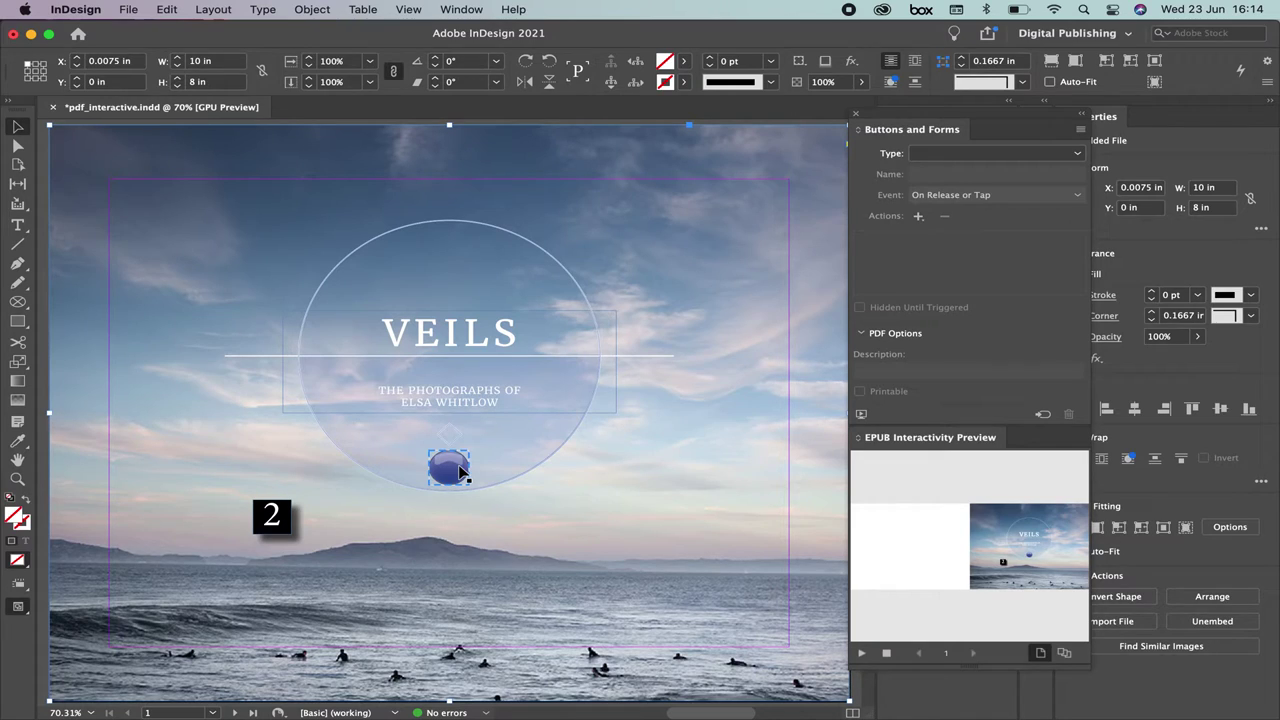
{"action": "left_click", "coordinate": [280, 520]}
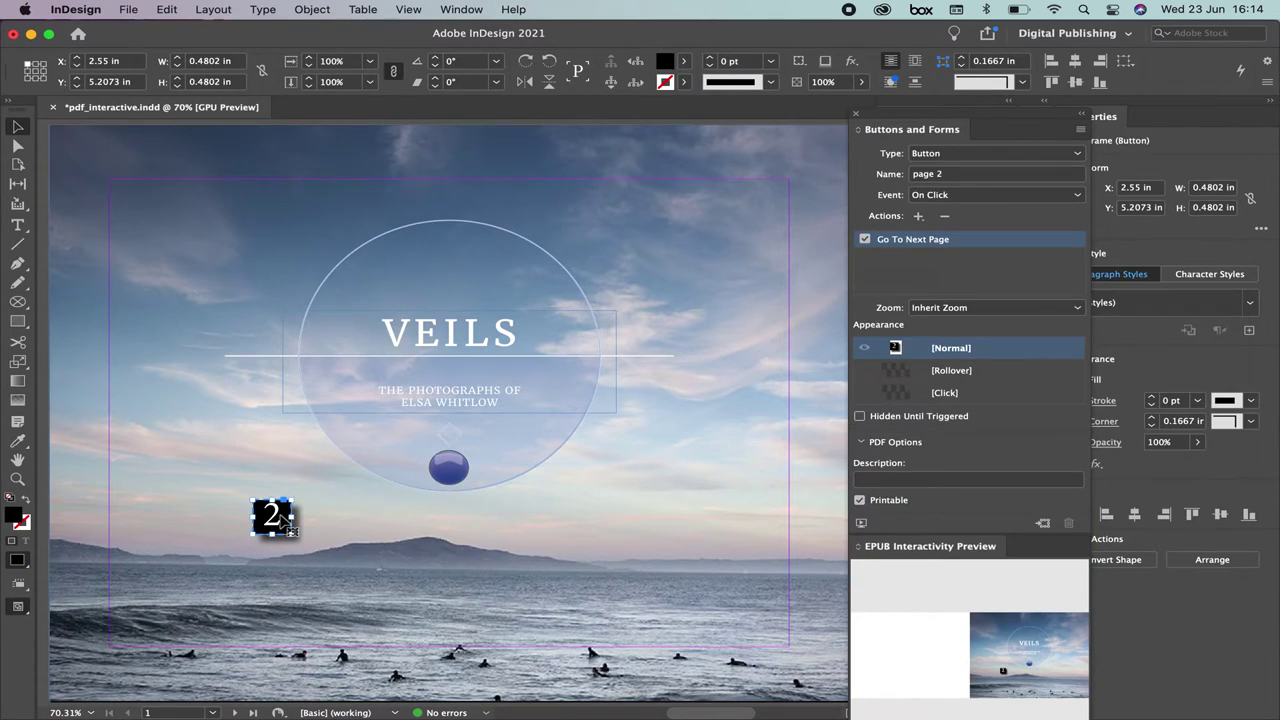
{"action": "left_click_drag", "start_coordinate": [285, 525], "coordinate": [133, 630]}
{"action": "left_click", "coordinate": [449, 640]}
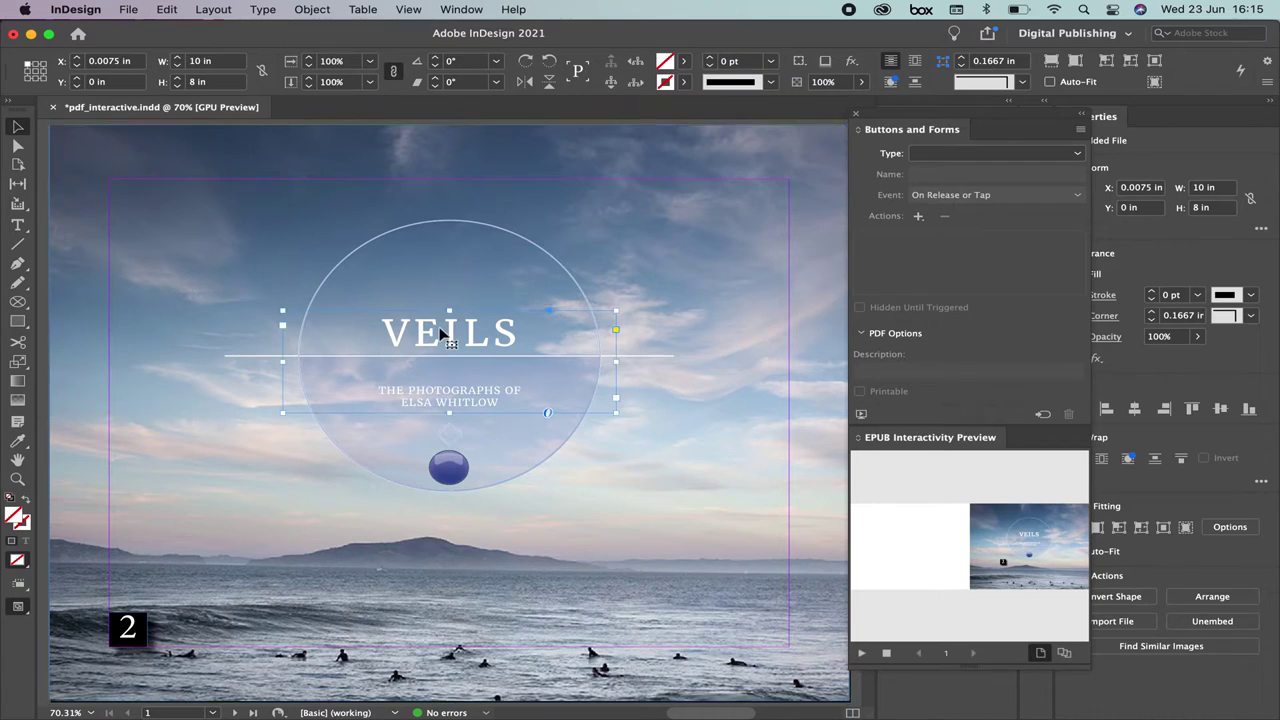
{"action": "double_click", "coordinate": [471, 325]}
{"action": "left_click_drag", "start_coordinate": [518, 332], "coordinate": [346, 324]}
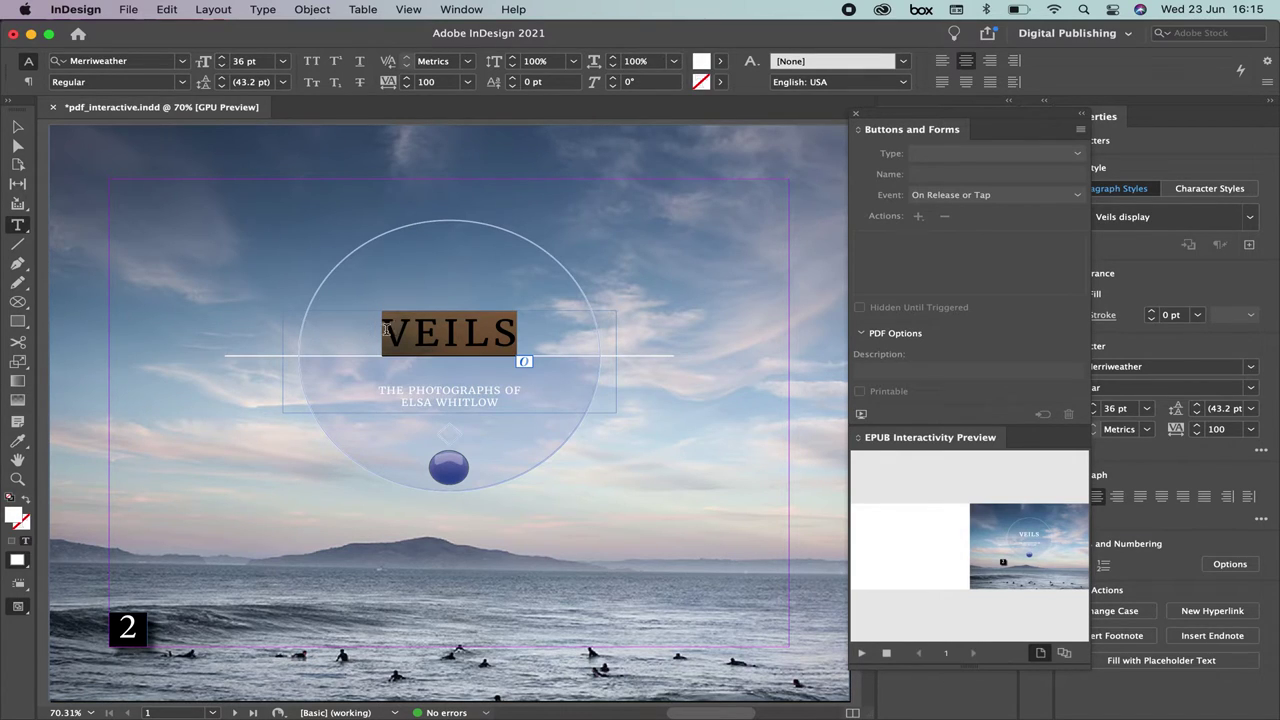
{"action": "left_click", "coordinate": [985, 355]}
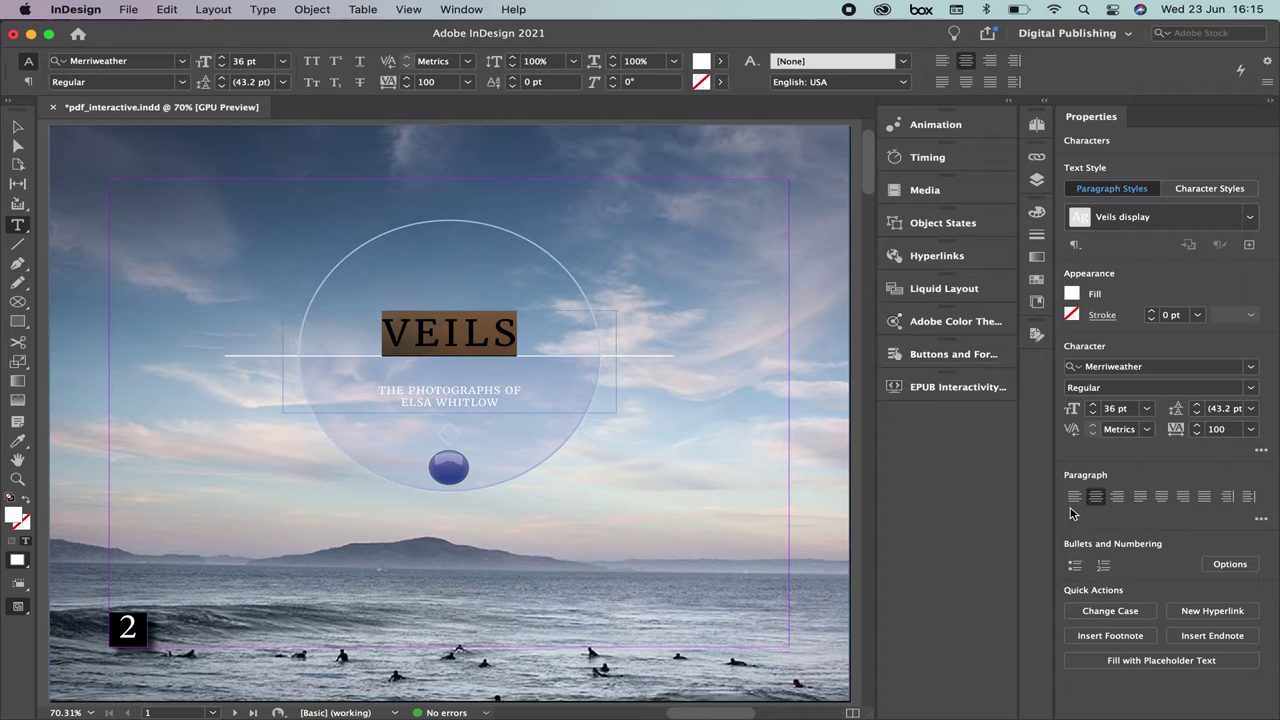
{"action": "left_click", "coordinate": [946, 260]}
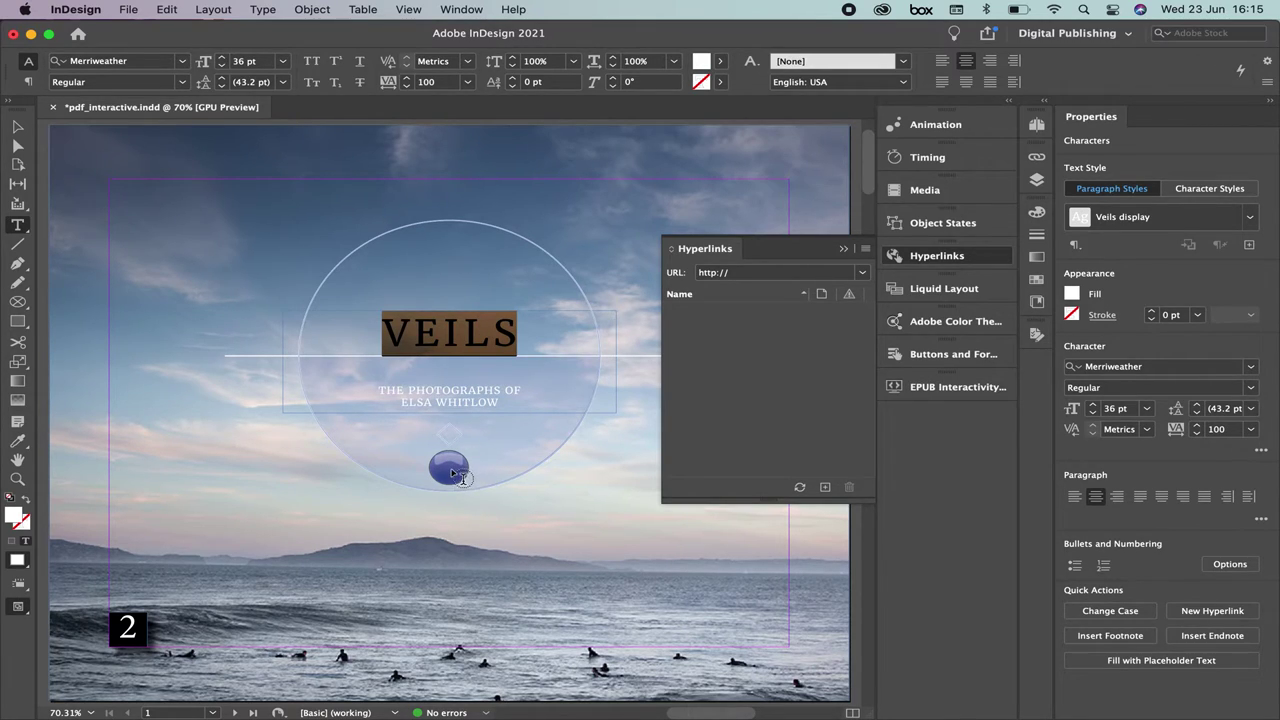
{"action": "left_click", "coordinate": [759, 275]}
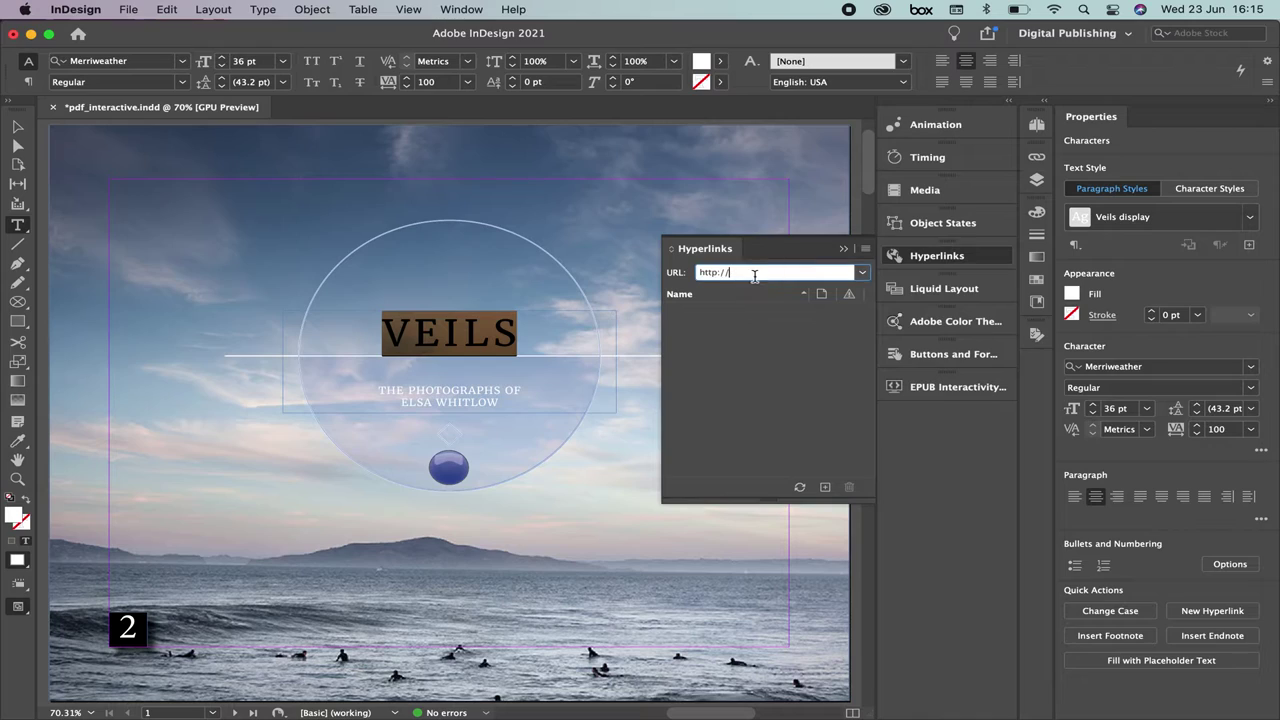
{"action": "type", "text": "w"}
{"action": "left_click", "coordinate": [862, 273]}
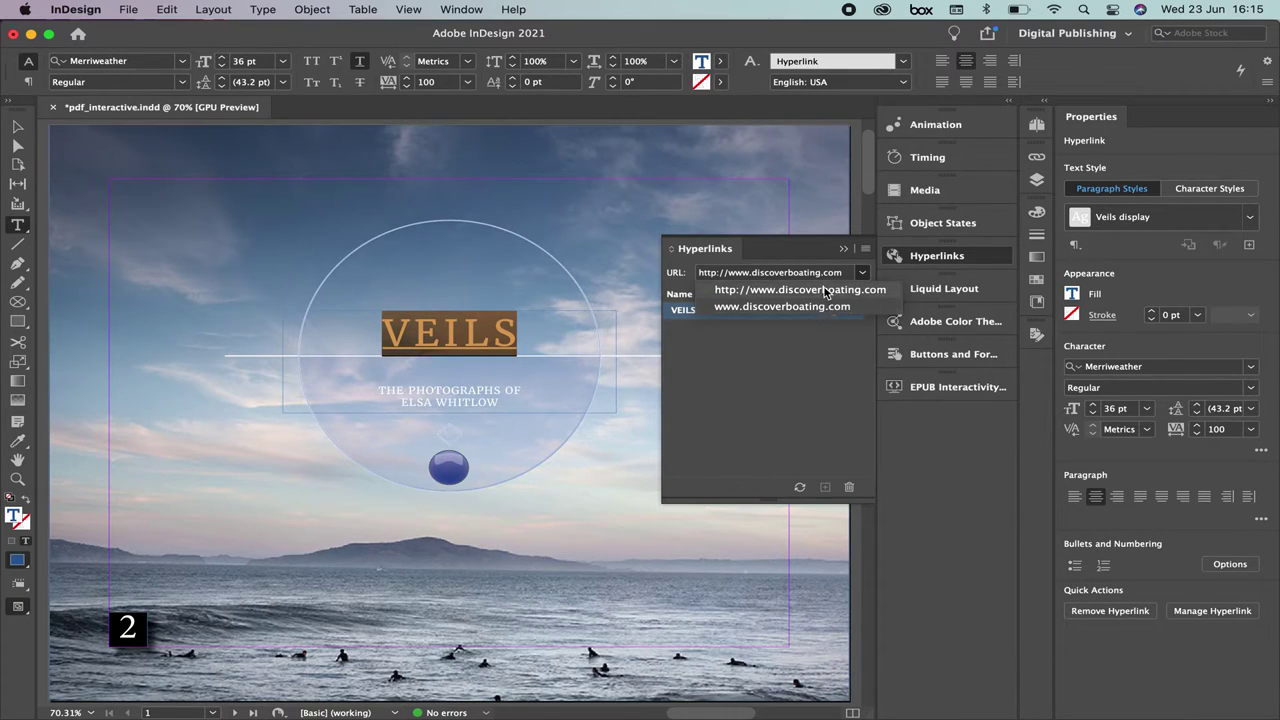
{"action": "left_click", "coordinate": [825, 290]}
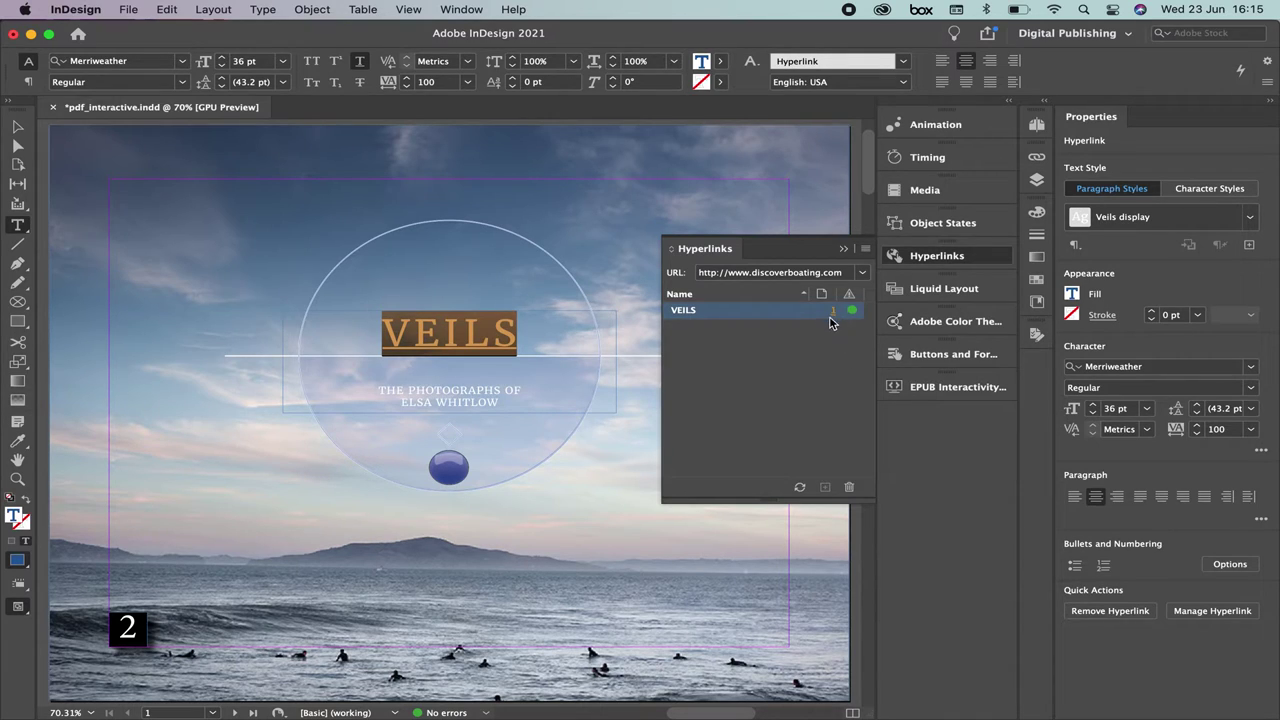
{"action": "left_click", "coordinate": [786, 351]}
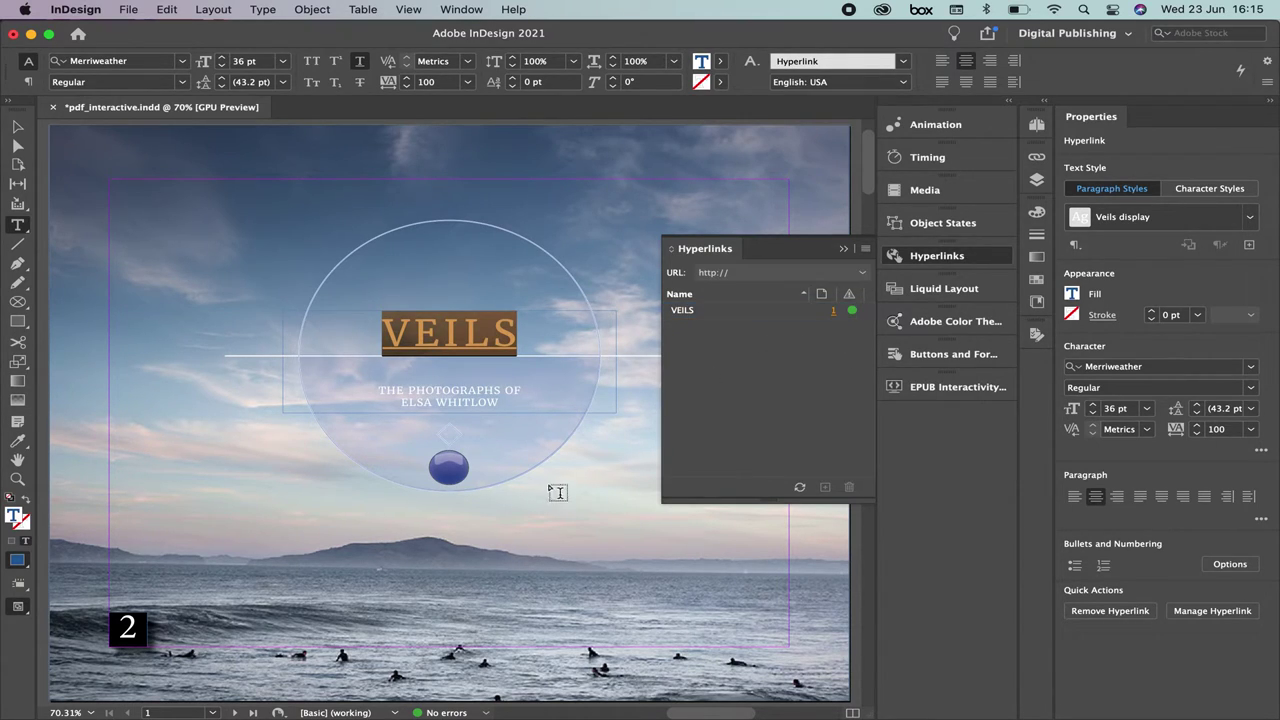
- Recolour the hyperlinked VEILS title text with the [Paper] swatch and deselect the text frame
{"action": "left_click", "coordinate": [17, 127]}
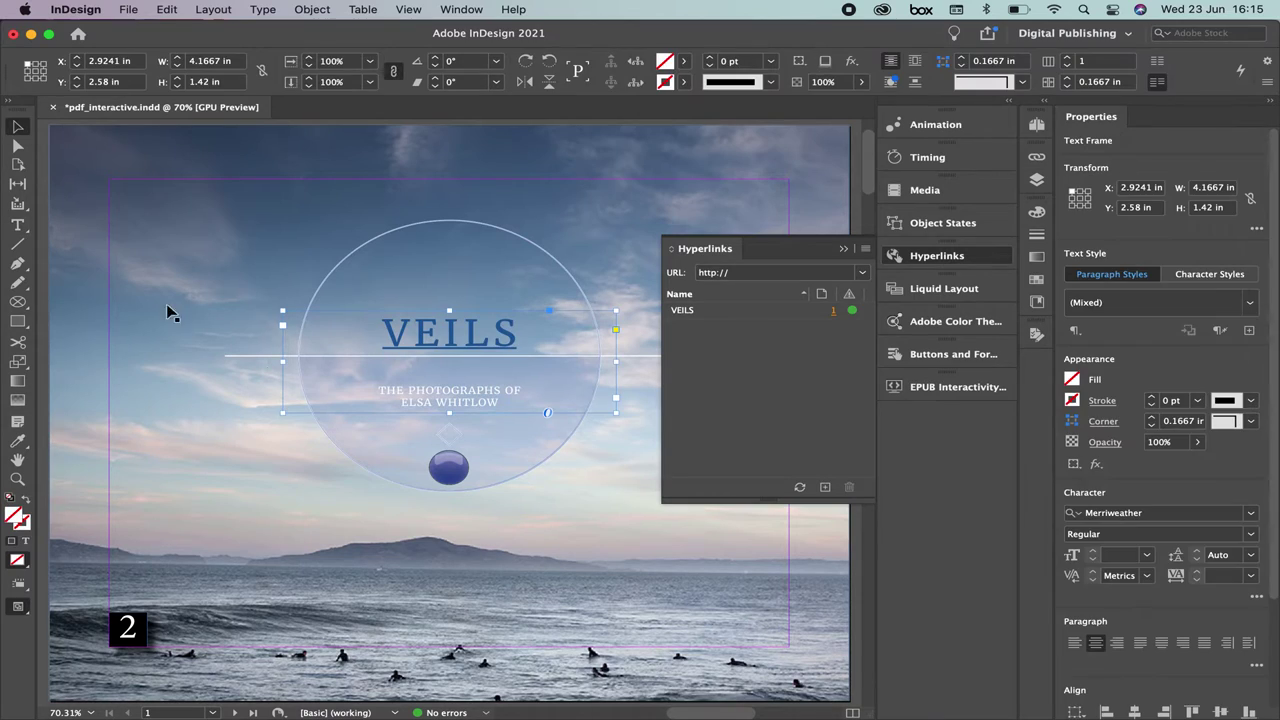
{"action": "double_click", "coordinate": [520, 340]}
{"action": "left_click_drag", "start_coordinate": [520, 340], "coordinate": [355, 329]}
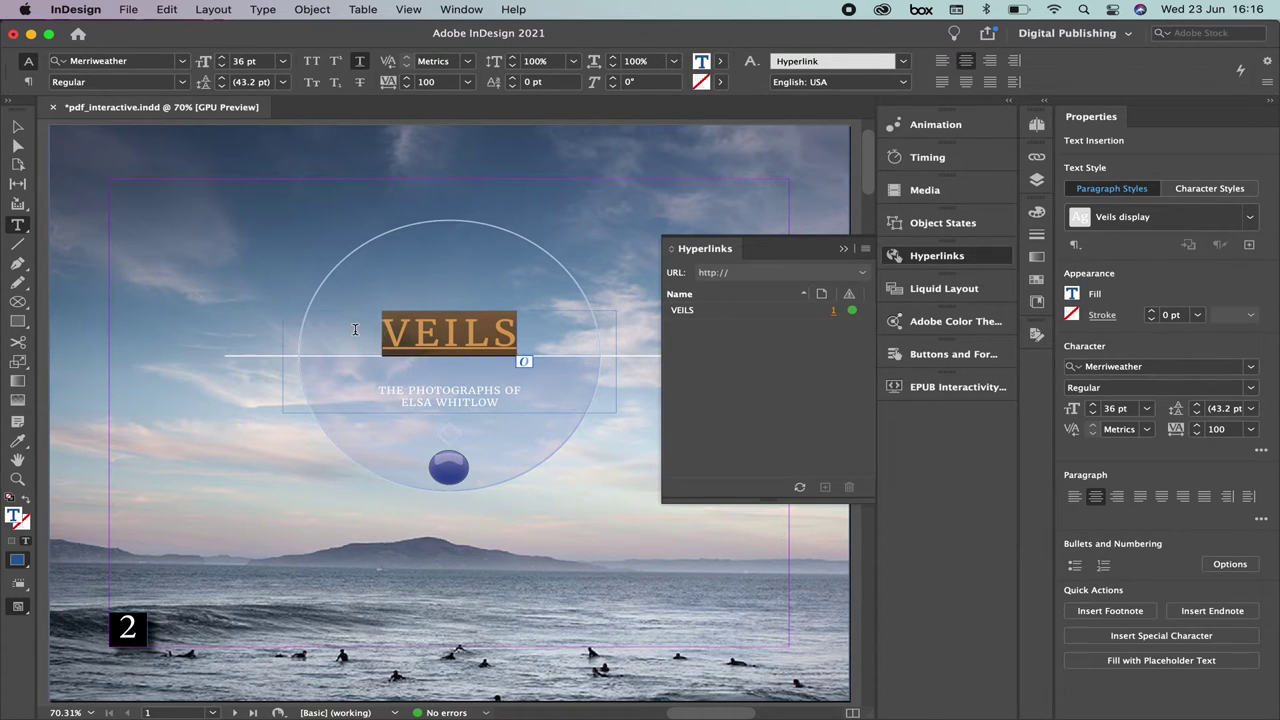
{"action": "left_click", "coordinate": [722, 63]}
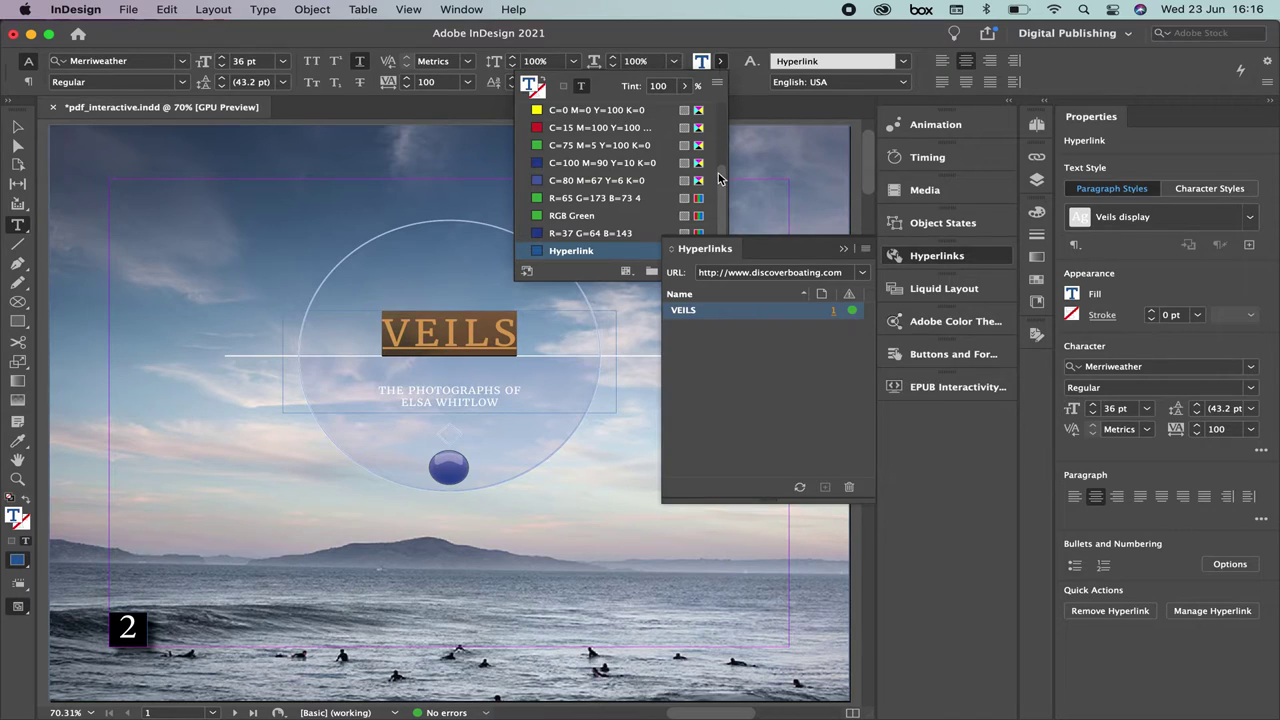
{"action": "scroll", "coordinate": [722, 175], "scroll_direction": "up", "scroll_amount": 3}
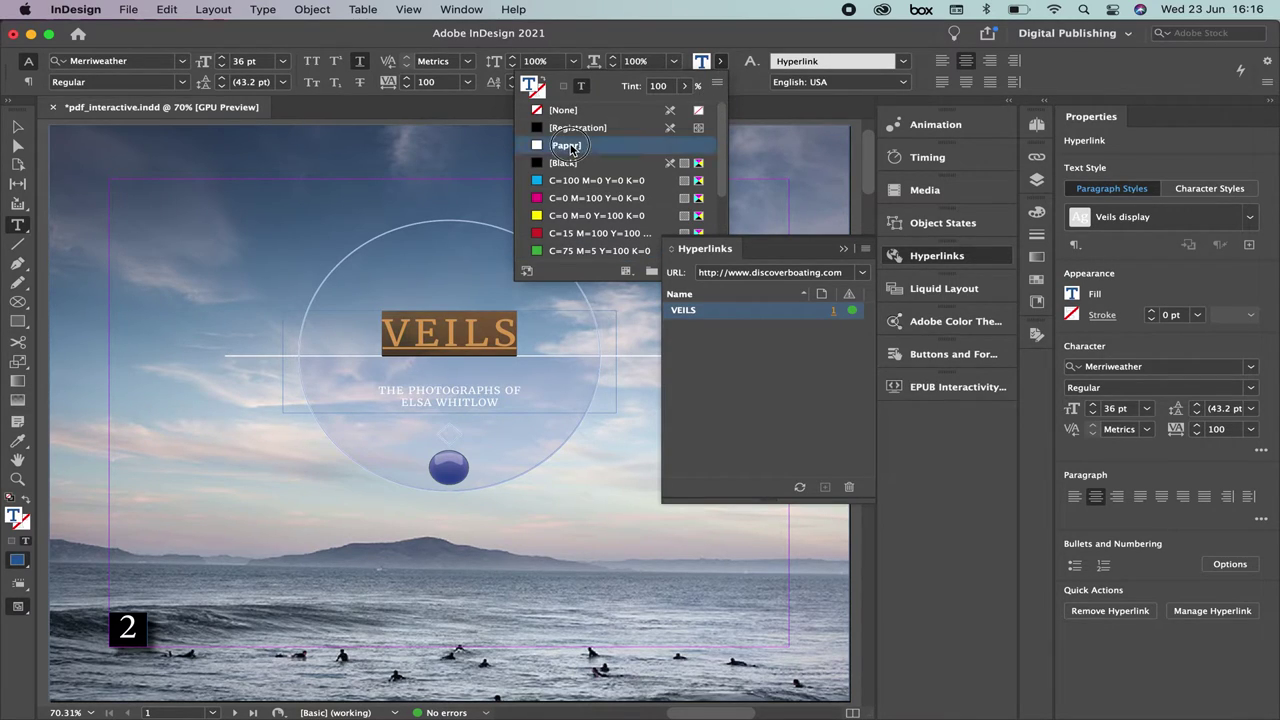
{"action": "left_click", "coordinate": [566, 146]}
{"action": "key", "text": "Escape"}
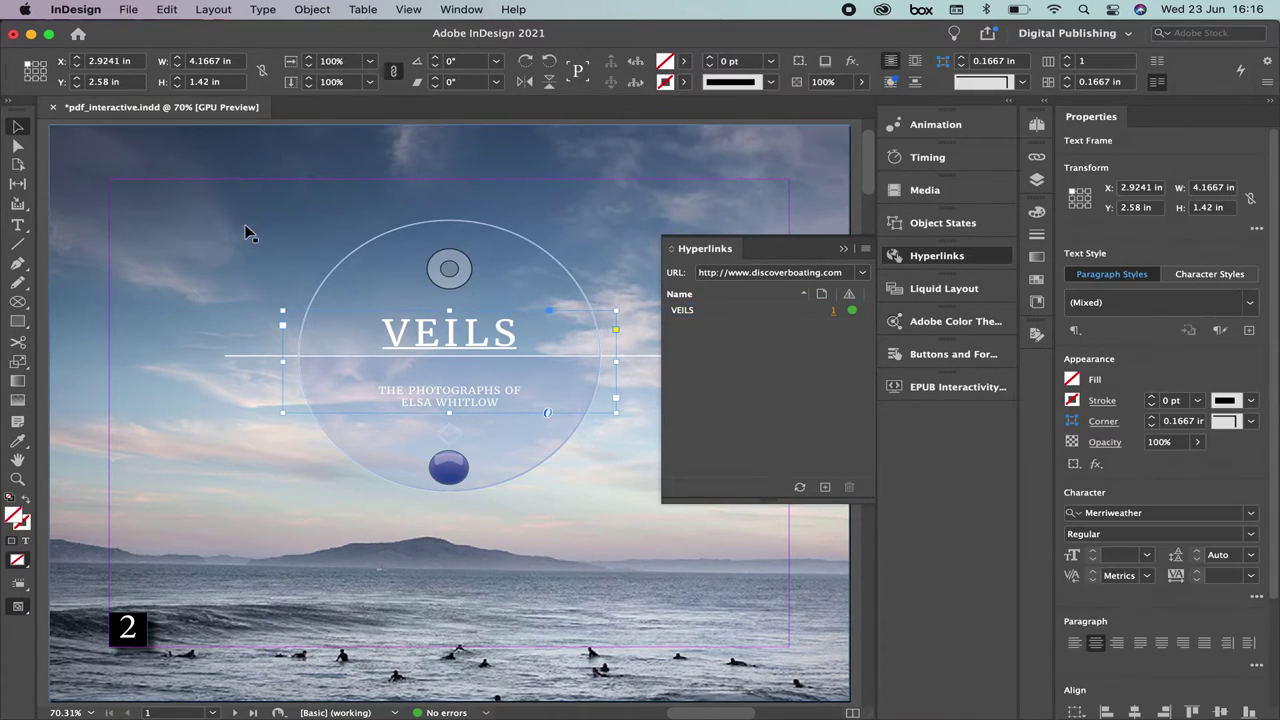
{"action": "left_click", "coordinate": [245, 230]}
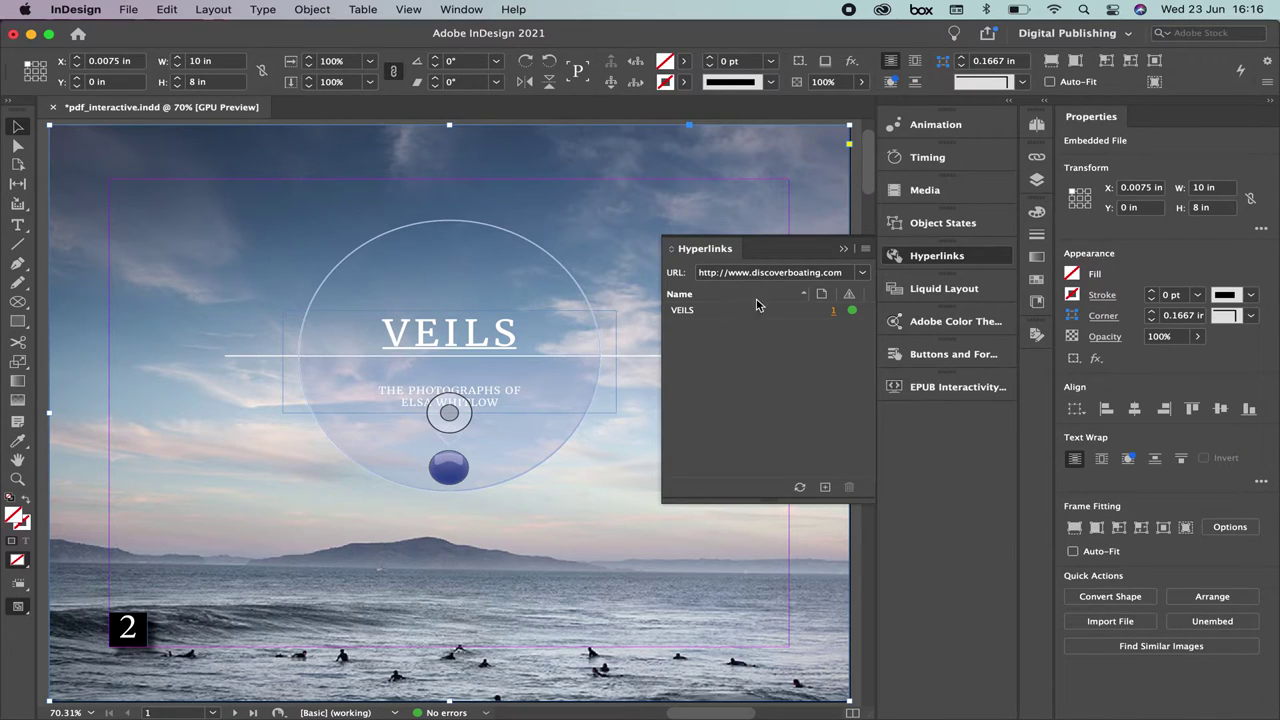
- Check the VEILS entry and its URL status in the Hyperlinks panel, and close the panel
{"action": "left_click", "coordinate": [853, 316]}
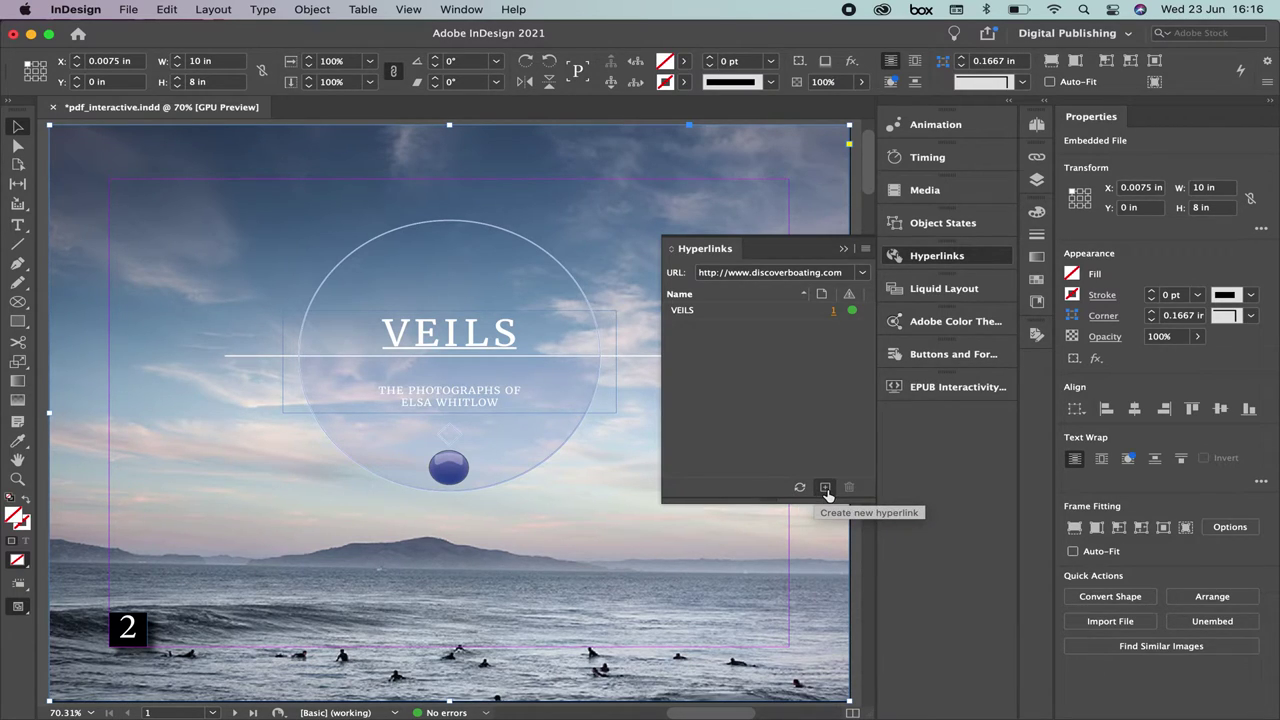
{"action": "left_click", "coordinate": [728, 317]}
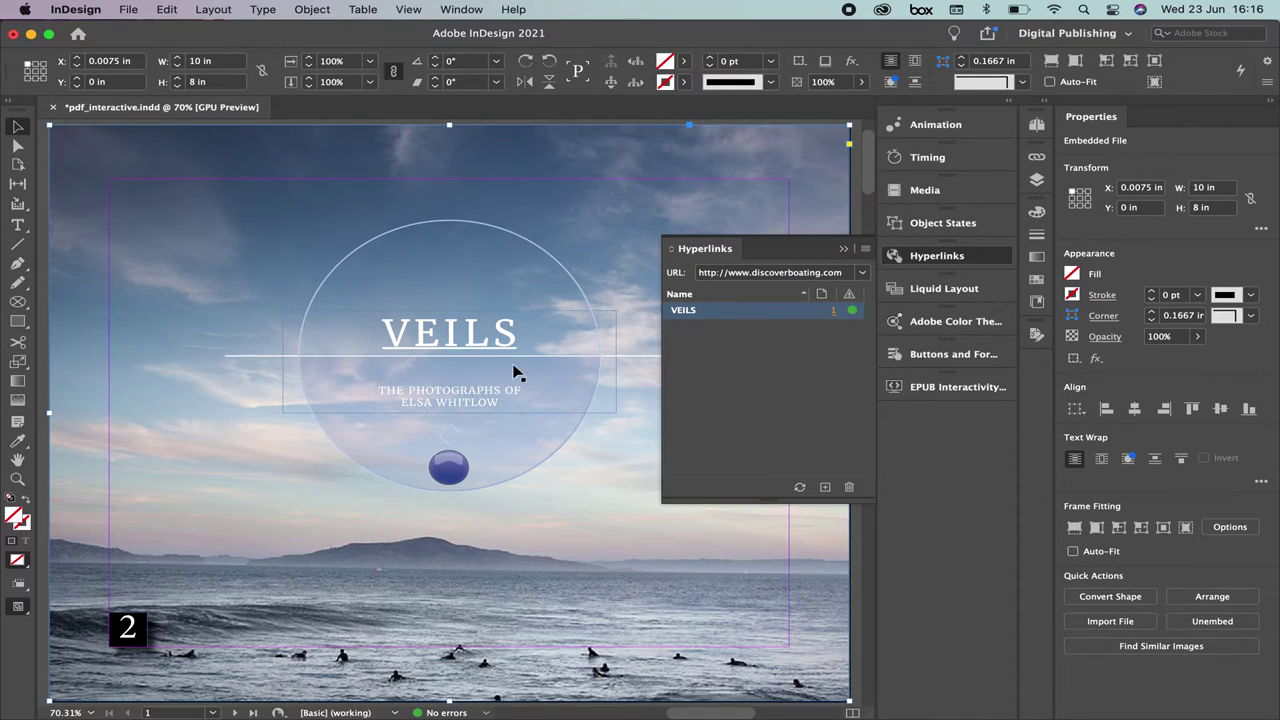
{"action": "left_click", "coordinate": [844, 249]}
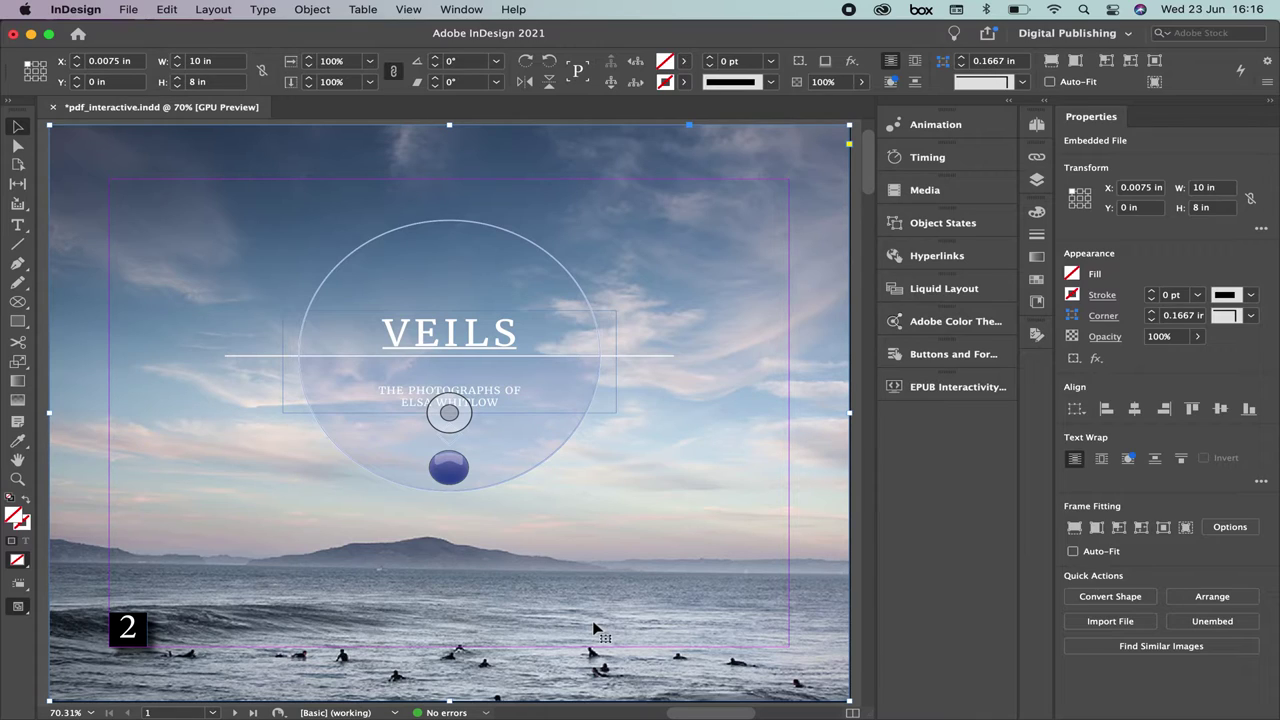
- Move the page 2 button to the cover's horizontal centre, at about X 4.77 in, Y 6.77 in
{"action": "left_click_drag", "start_coordinate": [146, 630], "coordinate": [454, 632]}
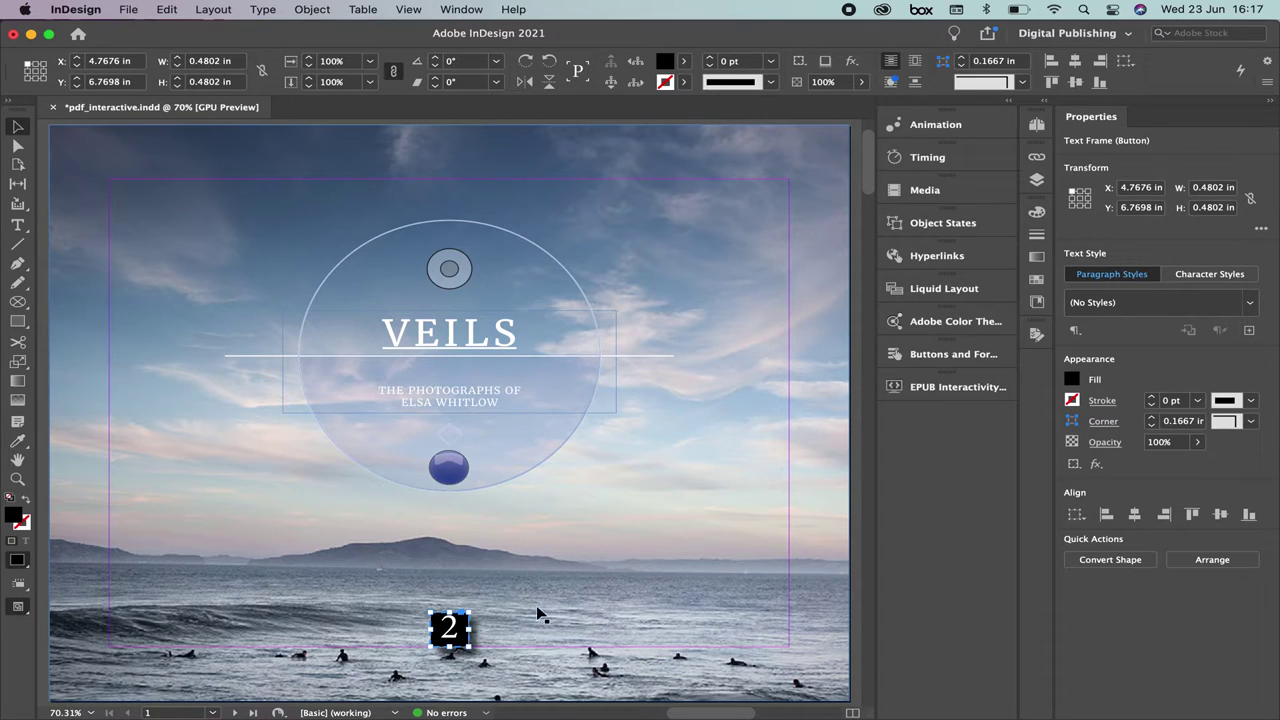
- Draw a left-pointing triangle about 0.2 by 0.39 in with the Pen tool near the FOREWORD page's lower-left margin corner
{"action": "scroll", "coordinate": [520, 640], "scroll_direction": "down", "scroll_amount": 10}
{"action": "scroll", "coordinate": [554, 304], "scroll_direction": "left", "scroll_amount": 5}
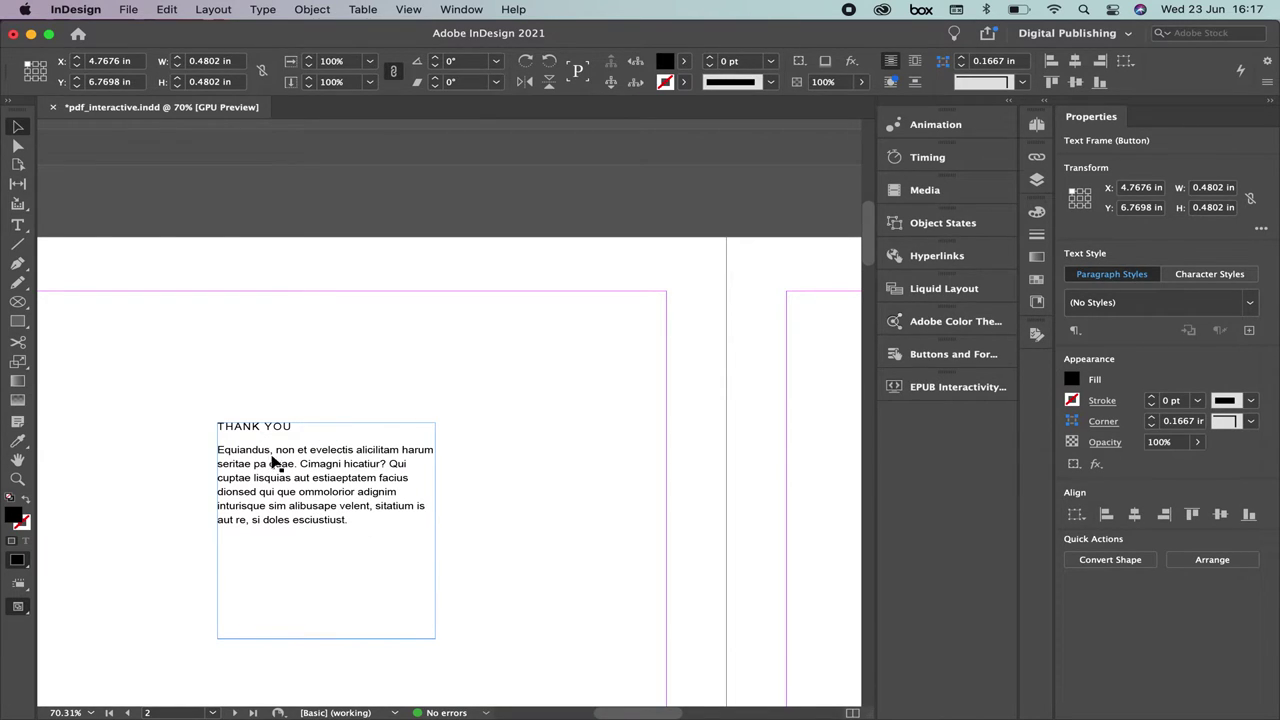
{"action": "scroll", "coordinate": [668, 486], "scroll_direction": "right", "scroll_amount": 5}
{"action": "scroll", "coordinate": [604, 480], "scroll_direction": "down", "scroll_amount": 3}
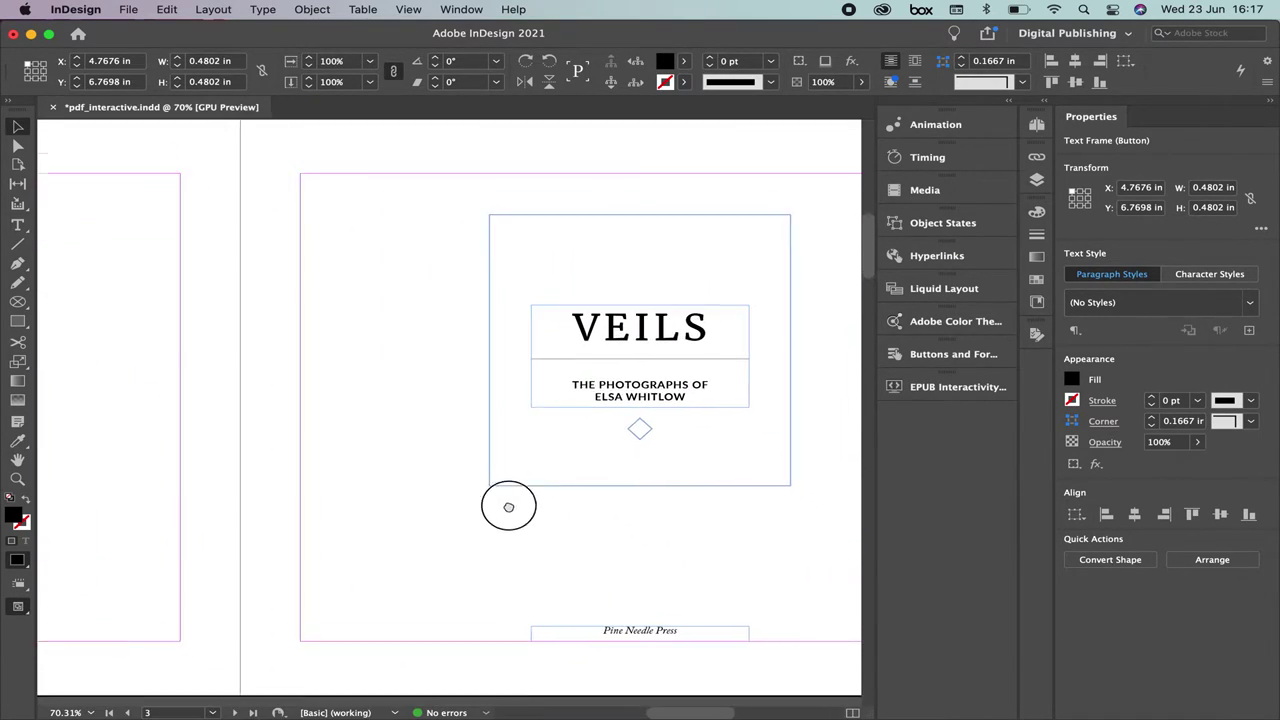
{"action": "scroll", "coordinate": [563, 555], "scroll_direction": "down", "scroll_amount": 10}
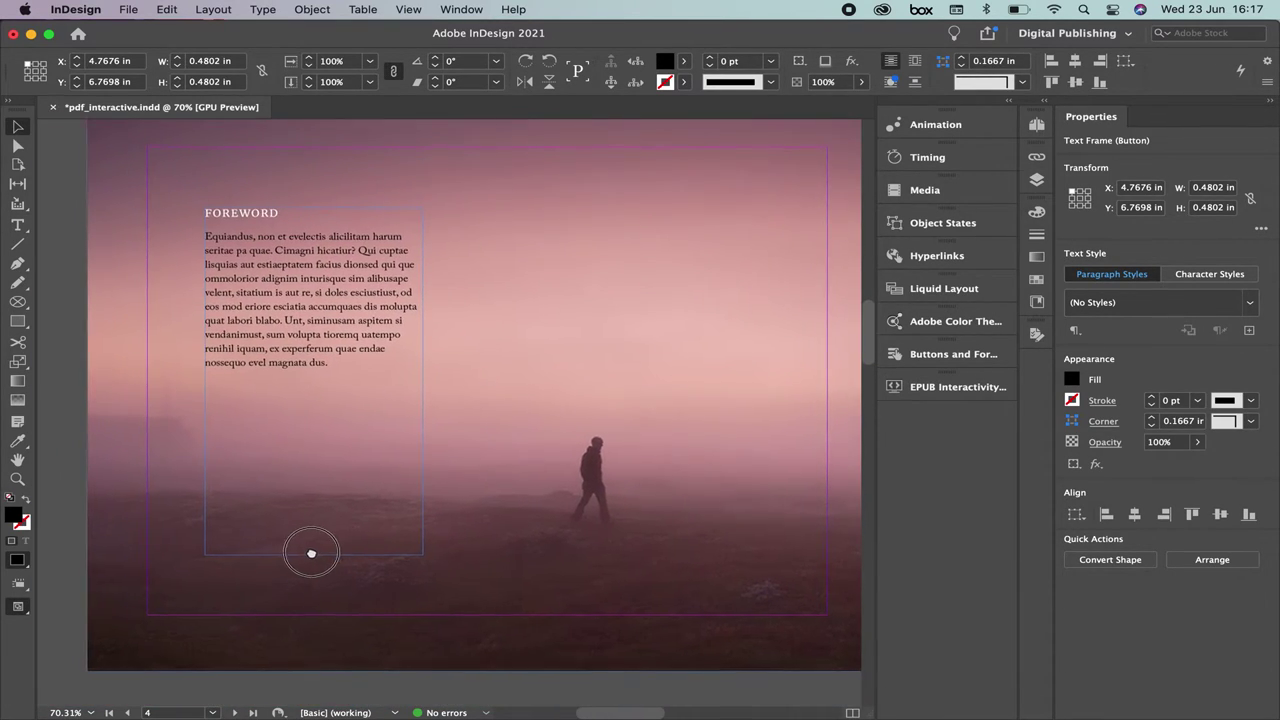
{"action": "scroll", "coordinate": [314, 549], "scroll_direction": "right", "scroll_amount": 1}
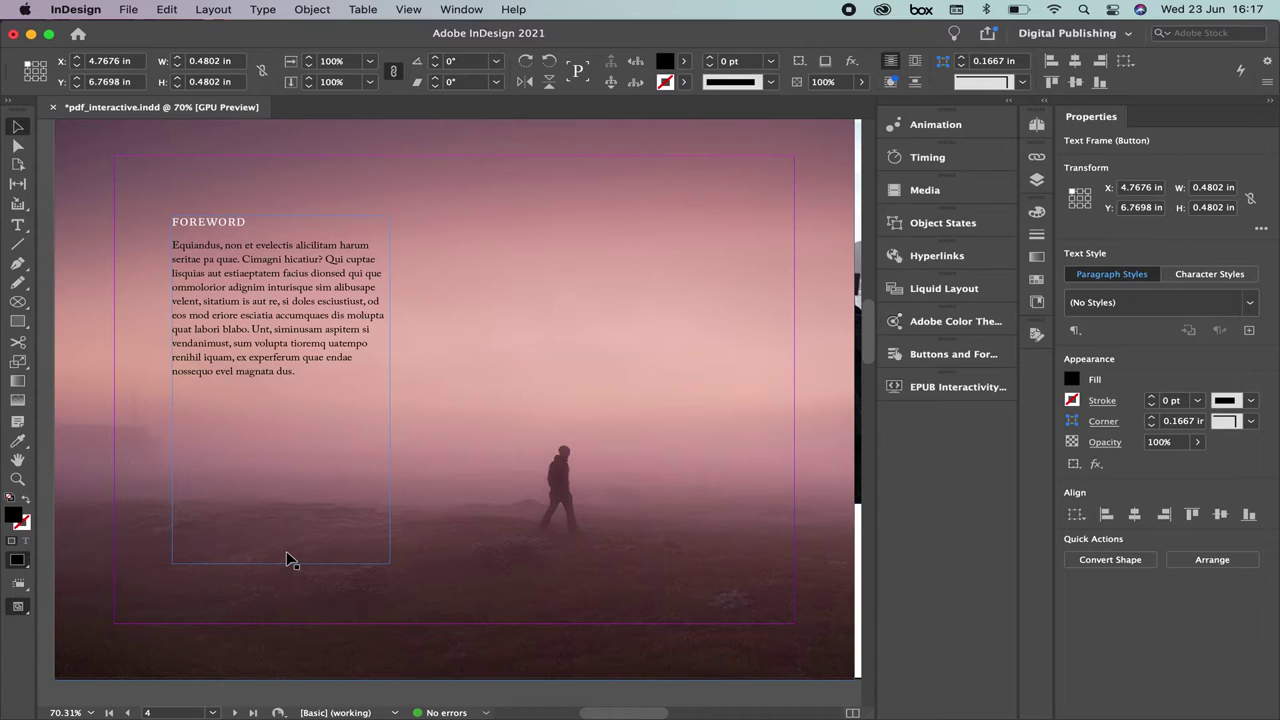
{"action": "left_click", "coordinate": [17, 262]}
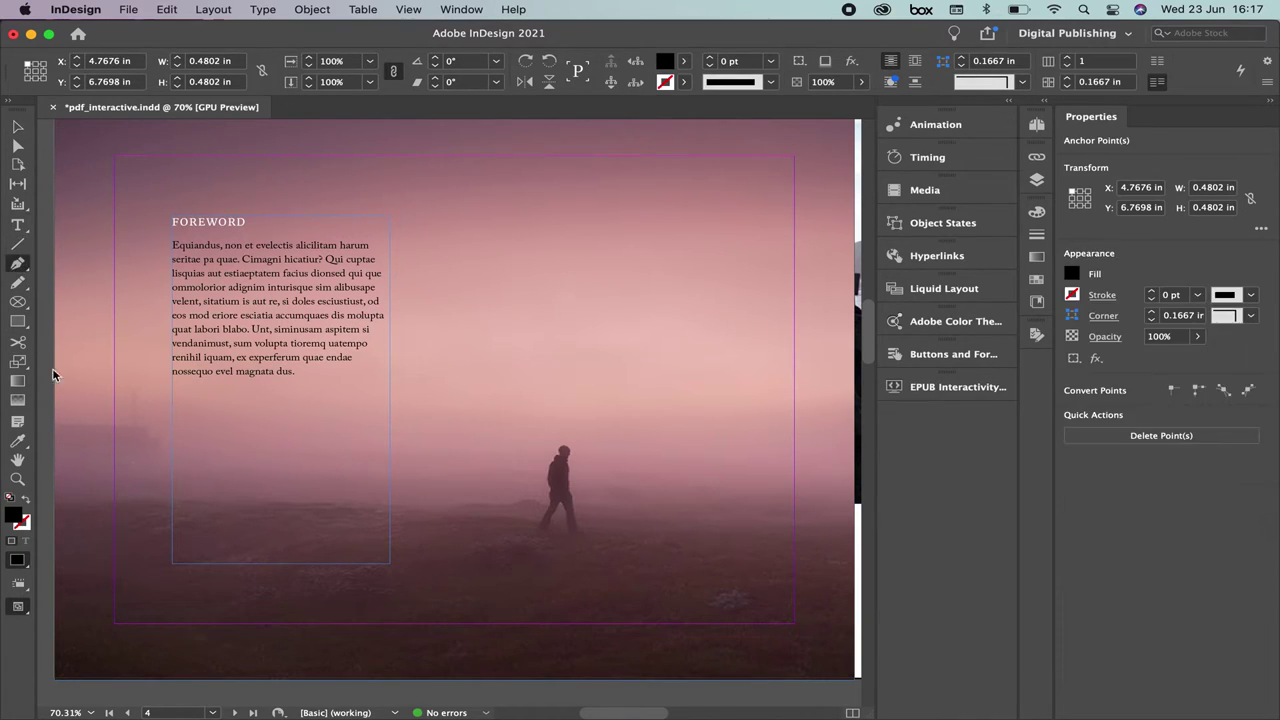
{"action": "left_click", "coordinate": [155, 596]}
{"action": "left_click", "coordinate": [138, 609]}
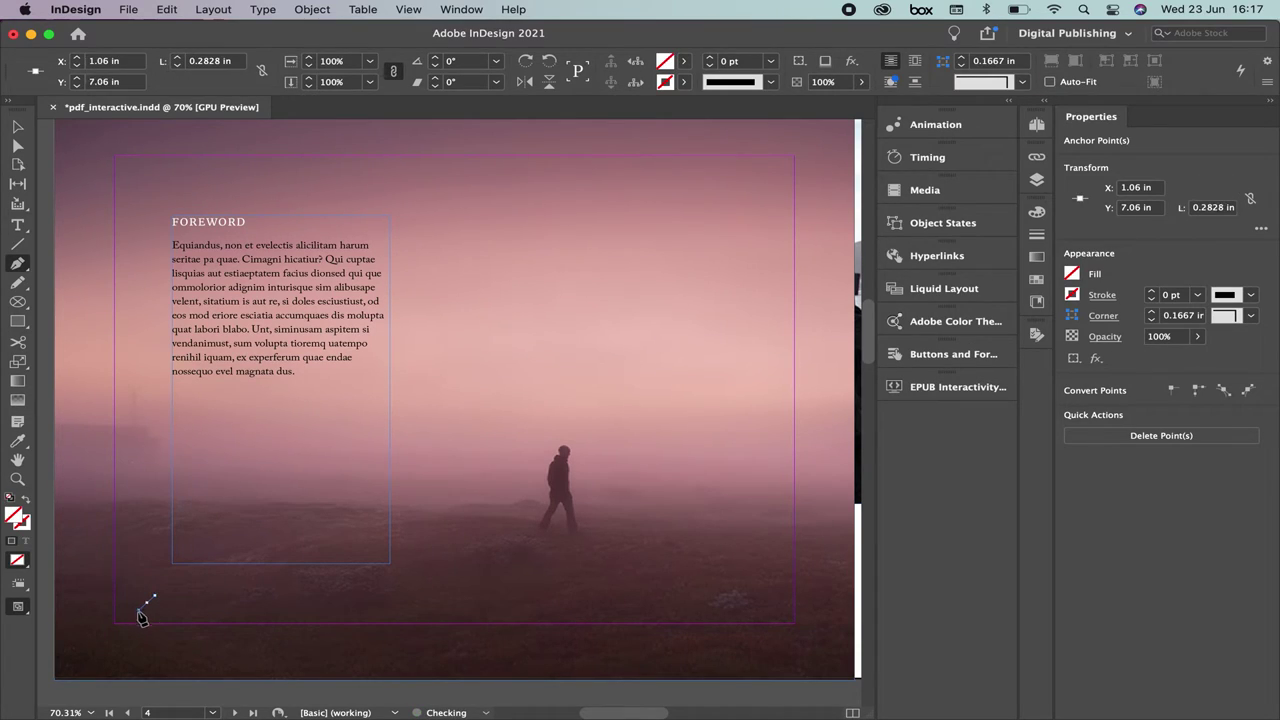
{"action": "left_click", "coordinate": [156, 626]}
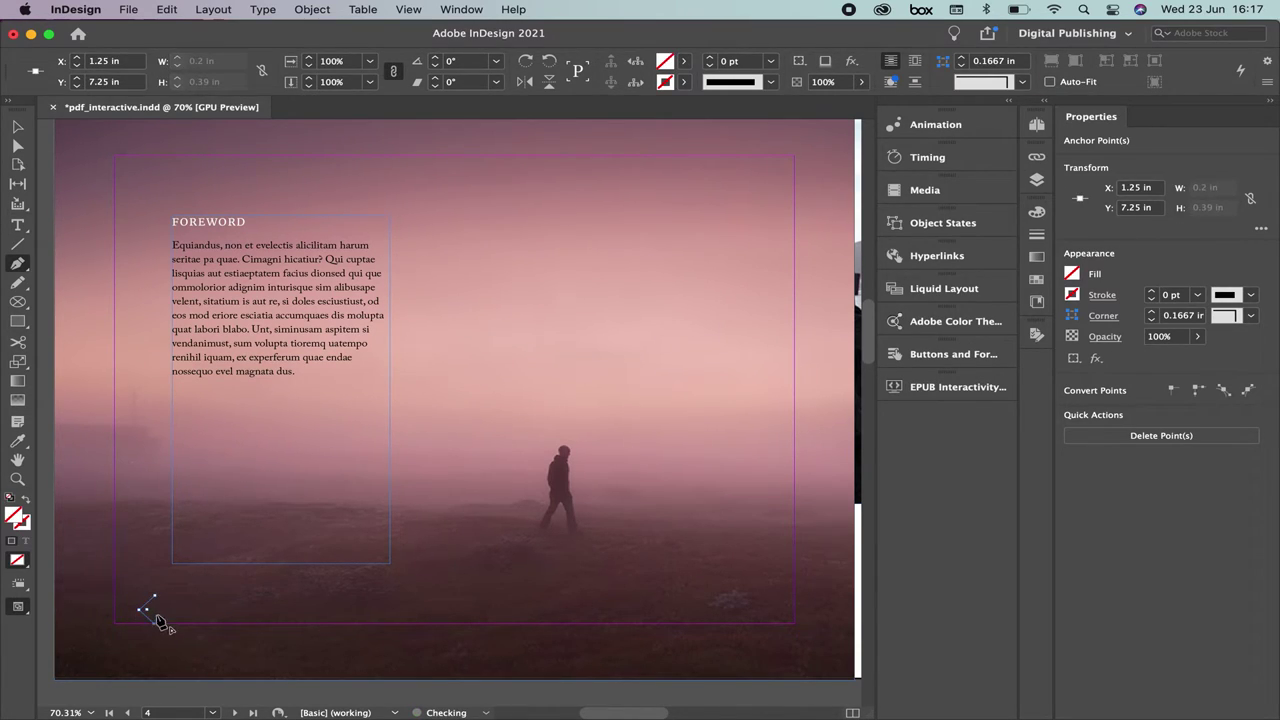
{"action": "left_click", "coordinate": [155, 597]}
- Fill the triangle with [Paper] and move it against the page's left margin at X 0.75 in, Y 6.86 in
{"action": "left_click", "coordinate": [17, 126]}
{"action": "left_click", "coordinate": [684, 61]}
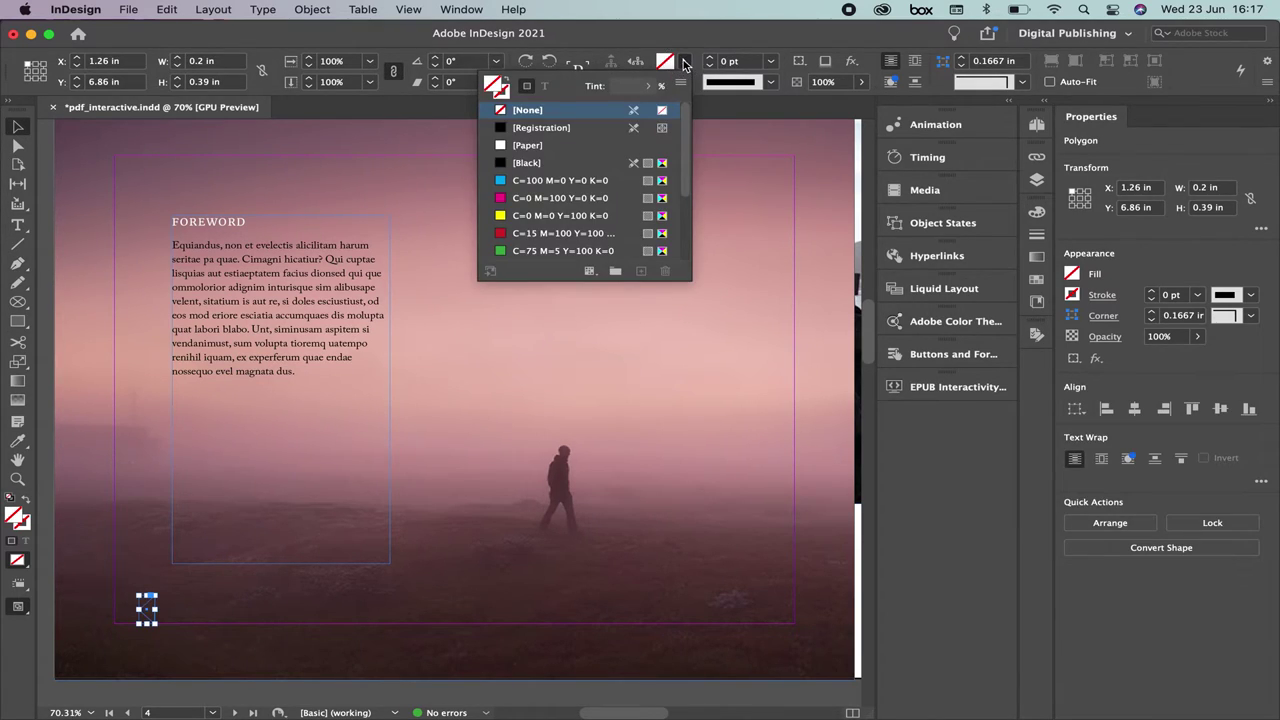
{"action": "left_click", "coordinate": [540, 146]}
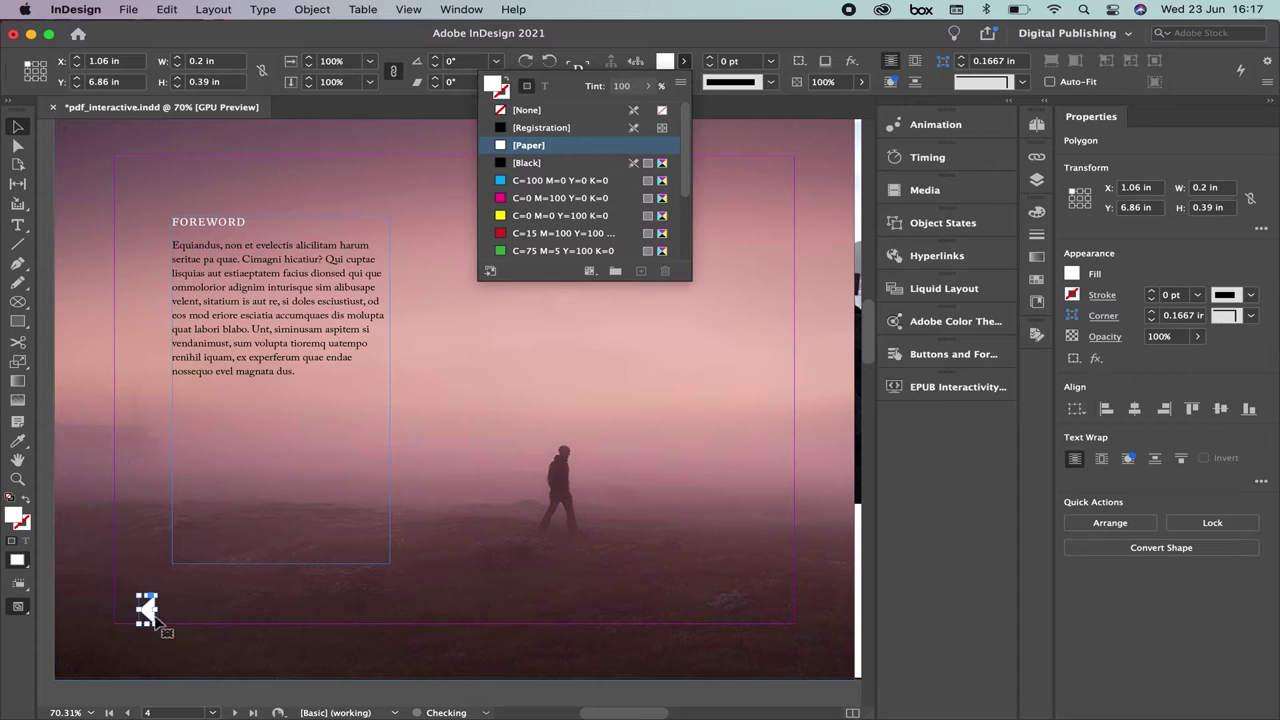
{"action": "left_click_drag", "start_coordinate": [148, 607], "coordinate": [122, 608]}
{"action": "left_click", "coordinate": [298, 615]}
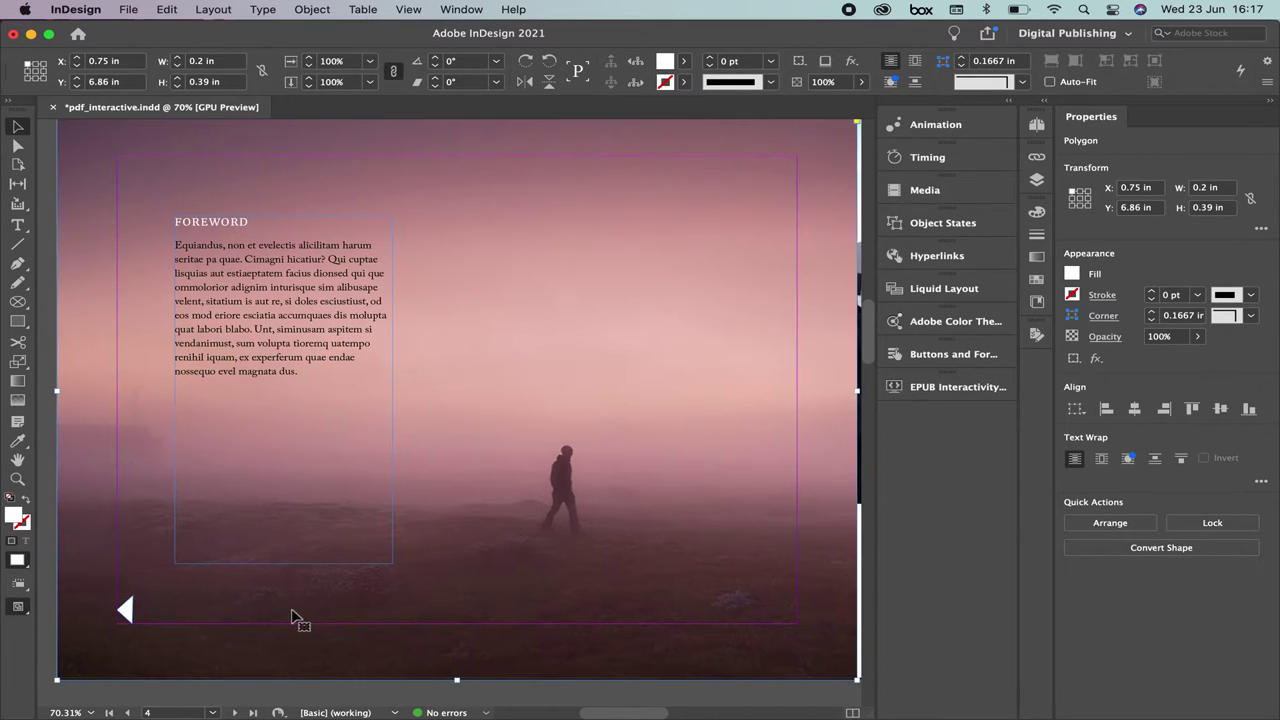
- Duplicate the white triangle, rotate the copy 180° and place it in the page's lower-right margin corner
{"action": "left_click", "coordinate": [126, 610]}
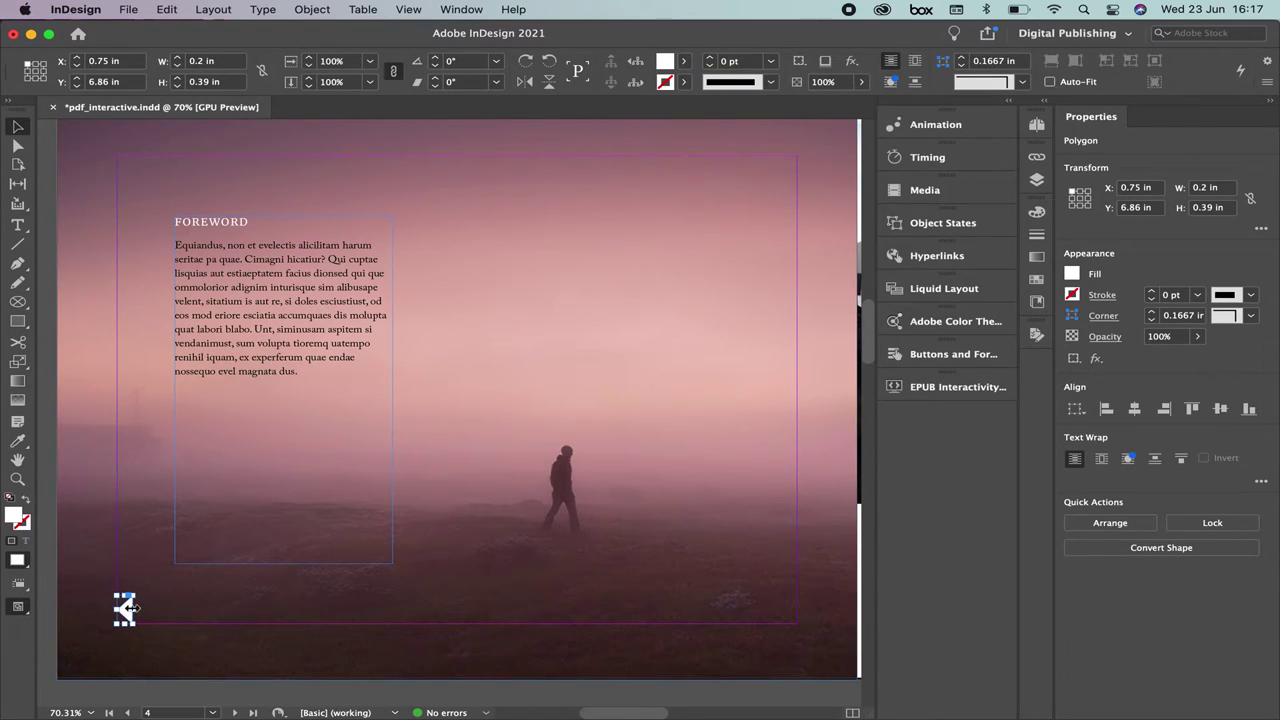
{"action": "left_click_drag", "start_coordinate": [128, 611], "coordinate": [745, 650]}
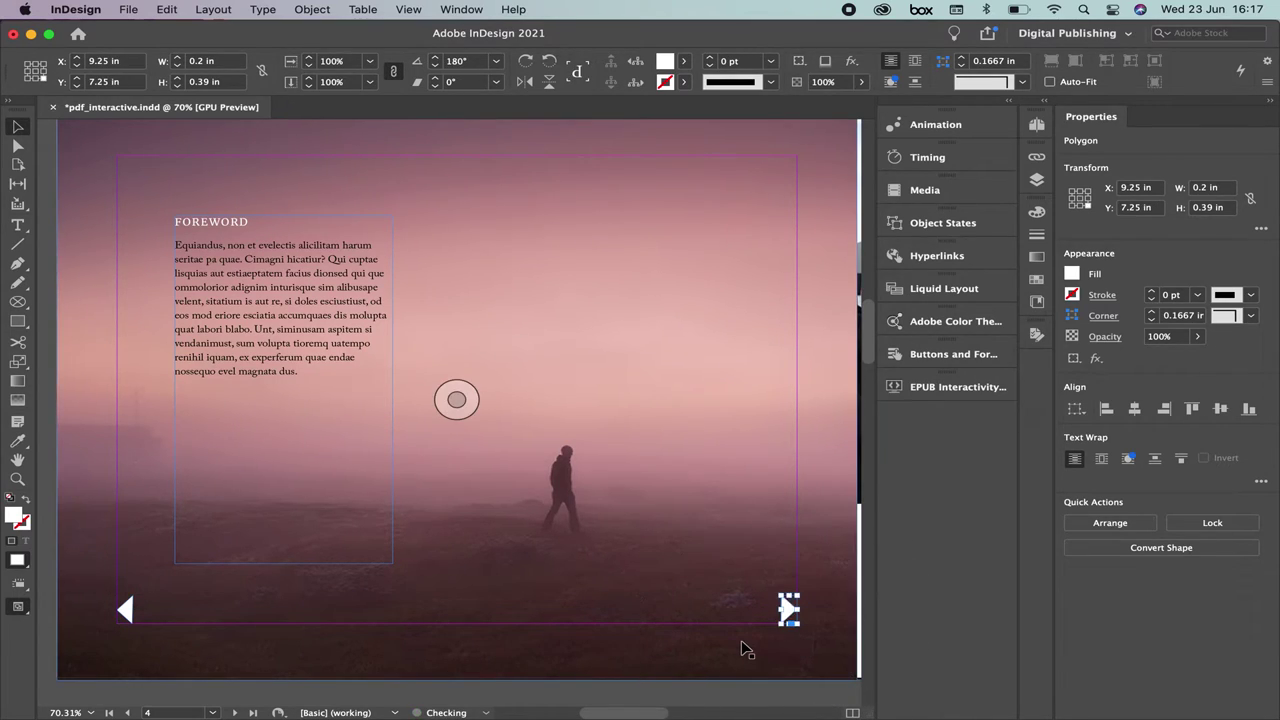
{"action": "left_click", "coordinate": [228, 608]}
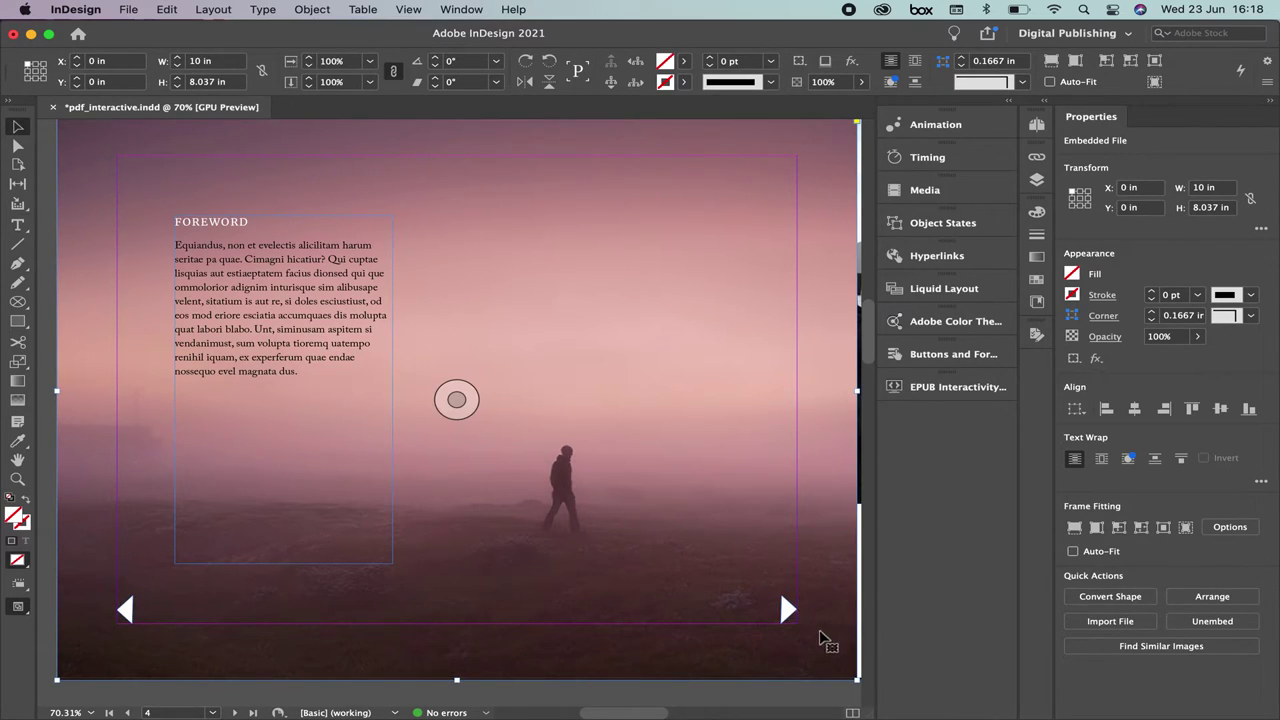
- Convert the left-pointing triangle on the FOREWORD page into a button named "back"
{"action": "left_click", "coordinate": [127, 611]}
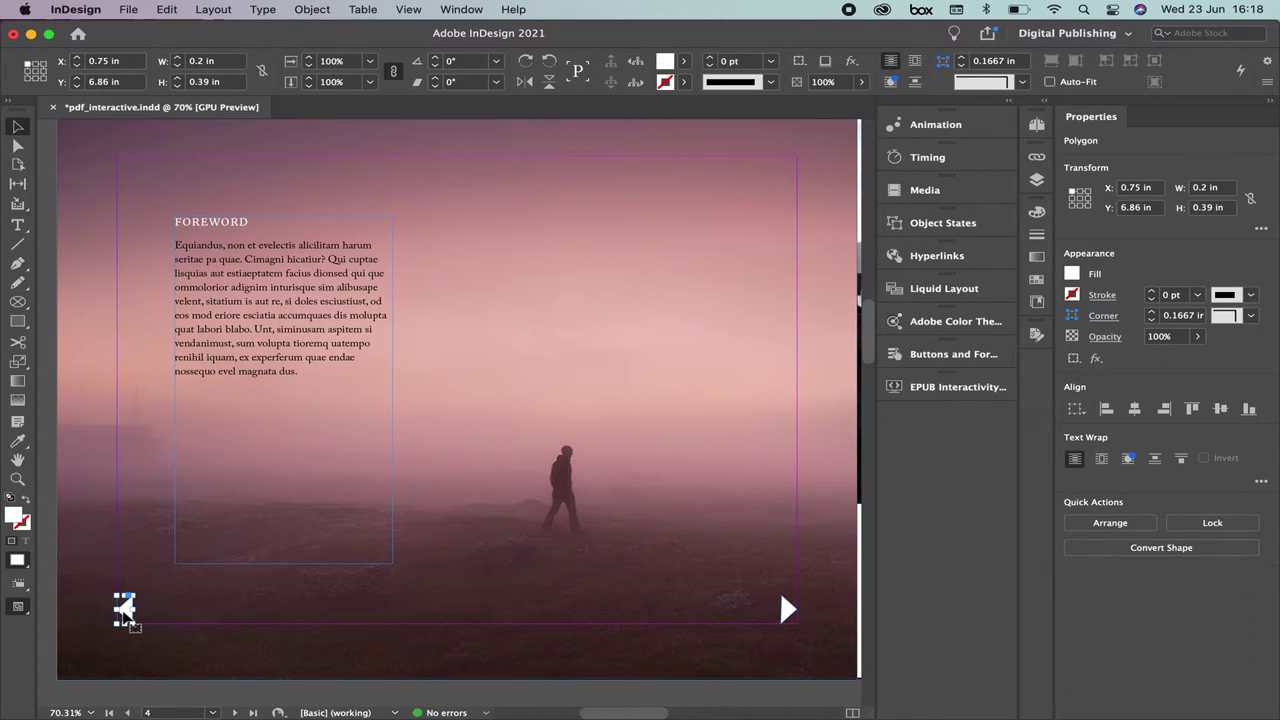
{"action": "left_click", "coordinate": [953, 355]}
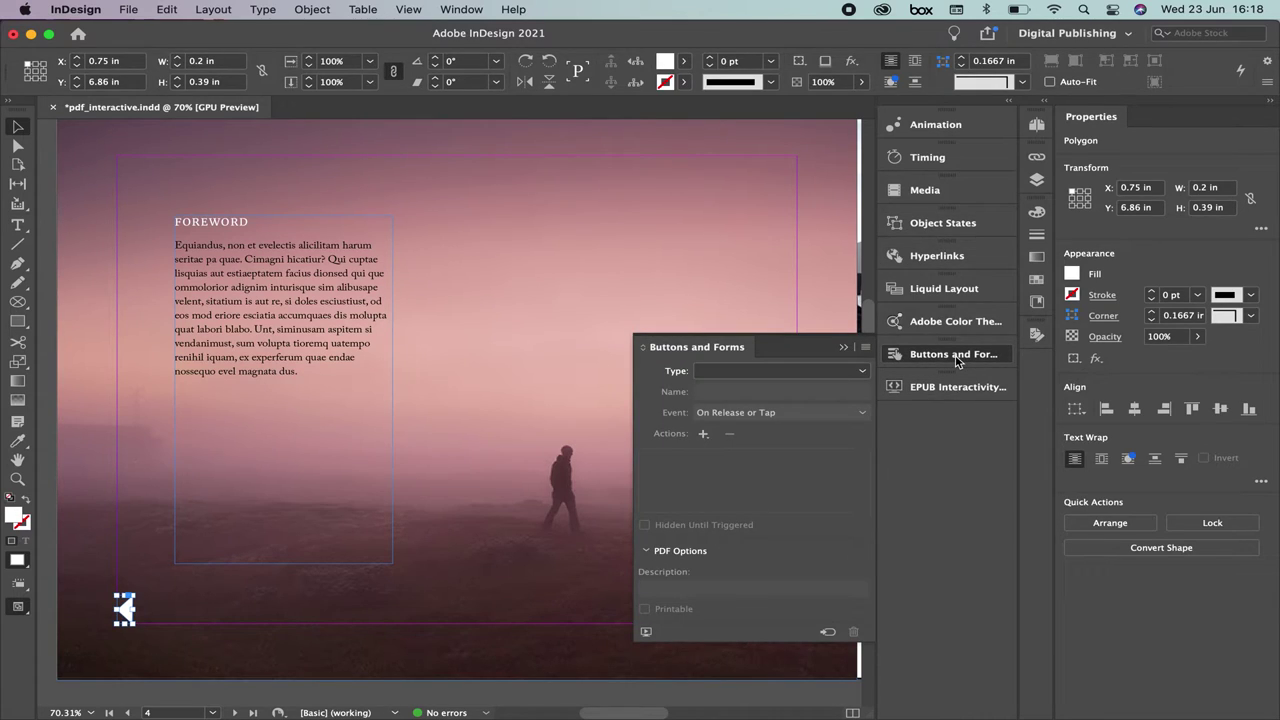
{"action": "left_click", "coordinate": [863, 371]}
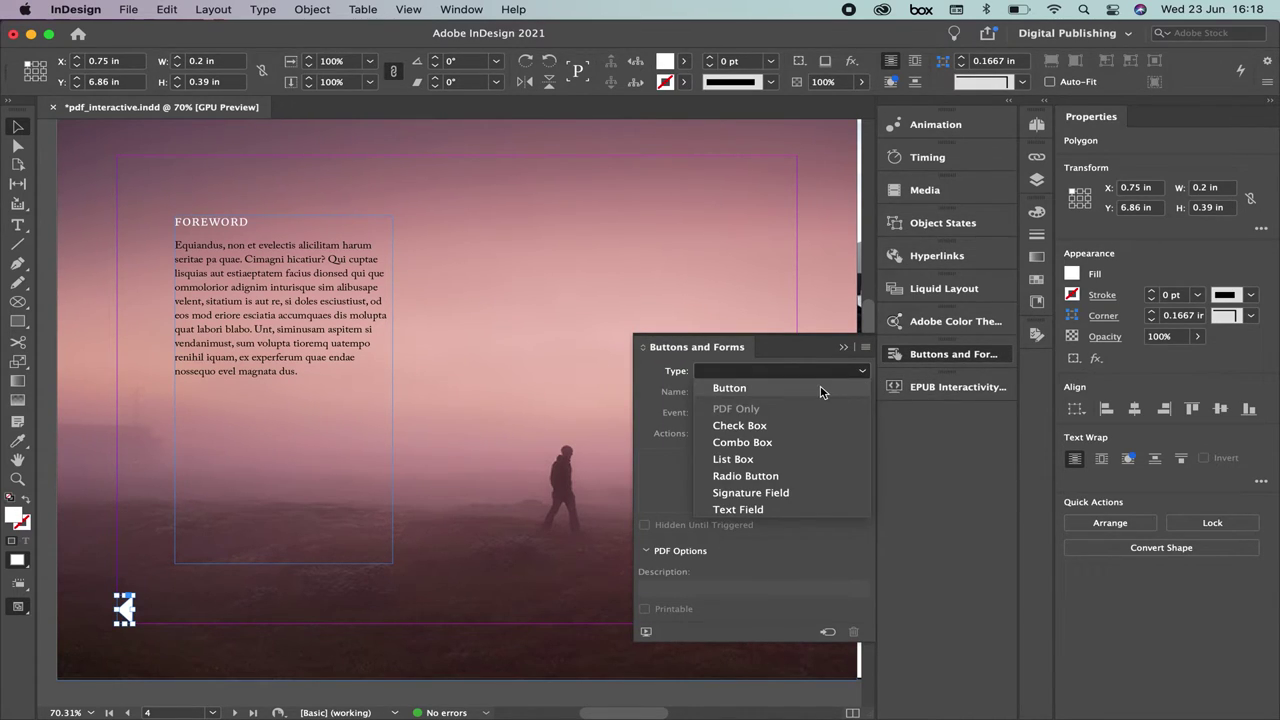
{"action": "left_click", "coordinate": [820, 390]}
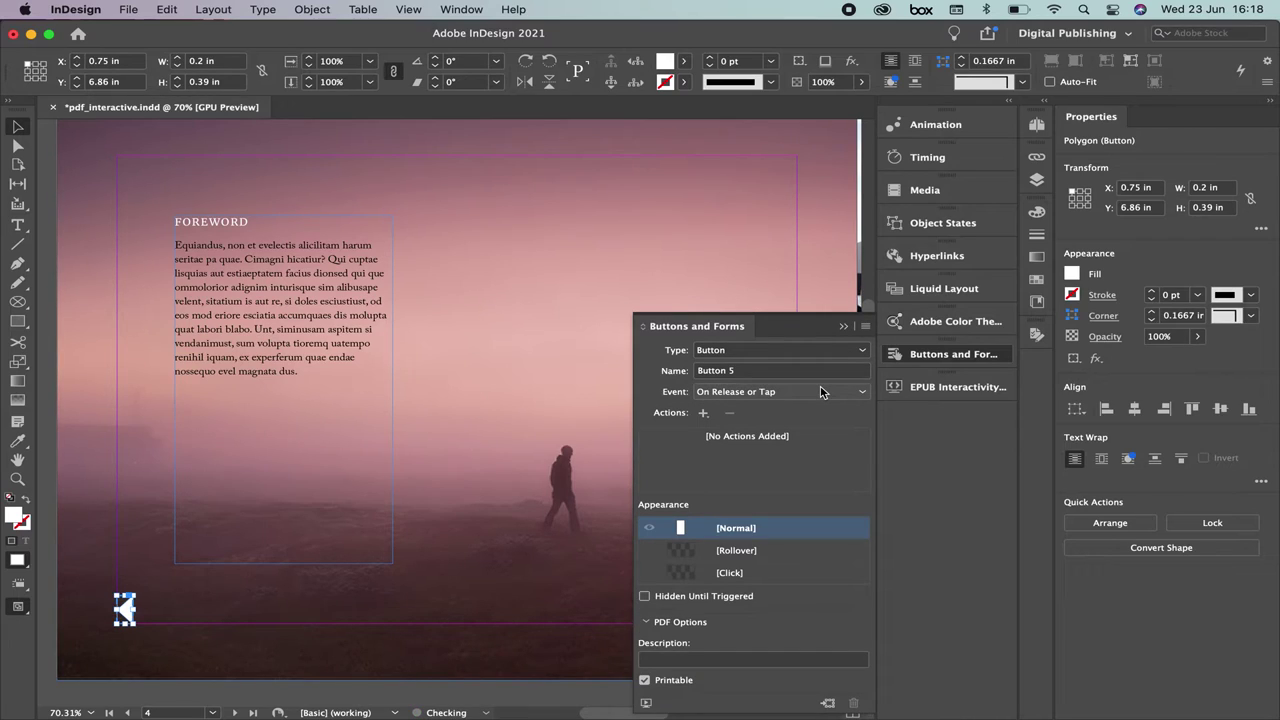
{"action": "left_click_drag", "start_coordinate": [738, 371], "coordinate": [689, 373]}
{"action": "type", "text": "back"}
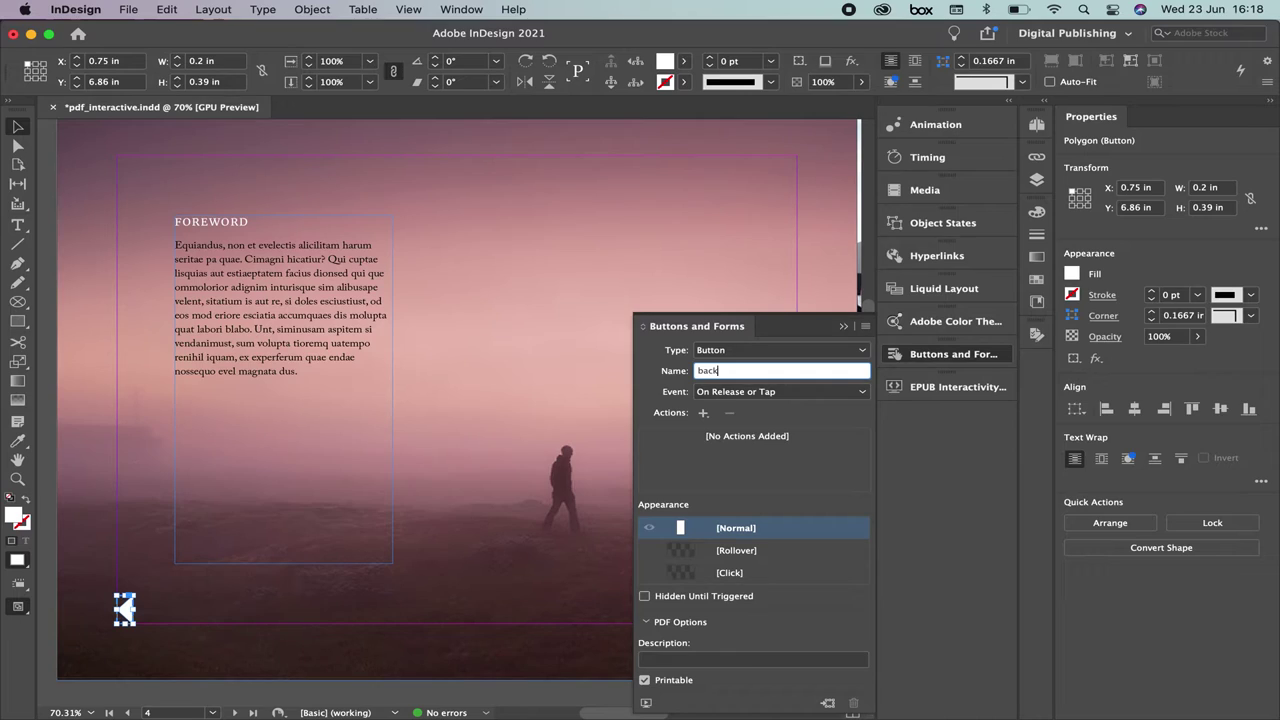
- Make the back button go to the previous page on roll over and extend its name to "back button"
{"action": "left_click", "coordinate": [782, 392]}
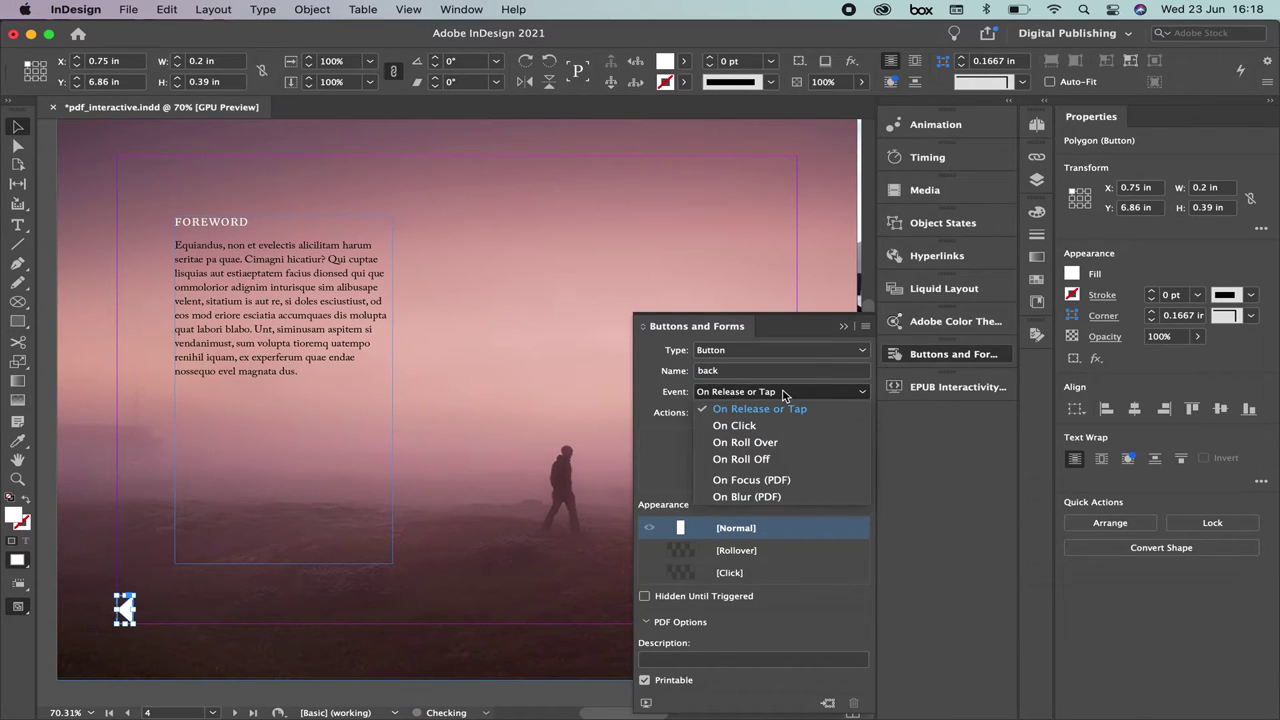
{"action": "left_click", "coordinate": [780, 442]}
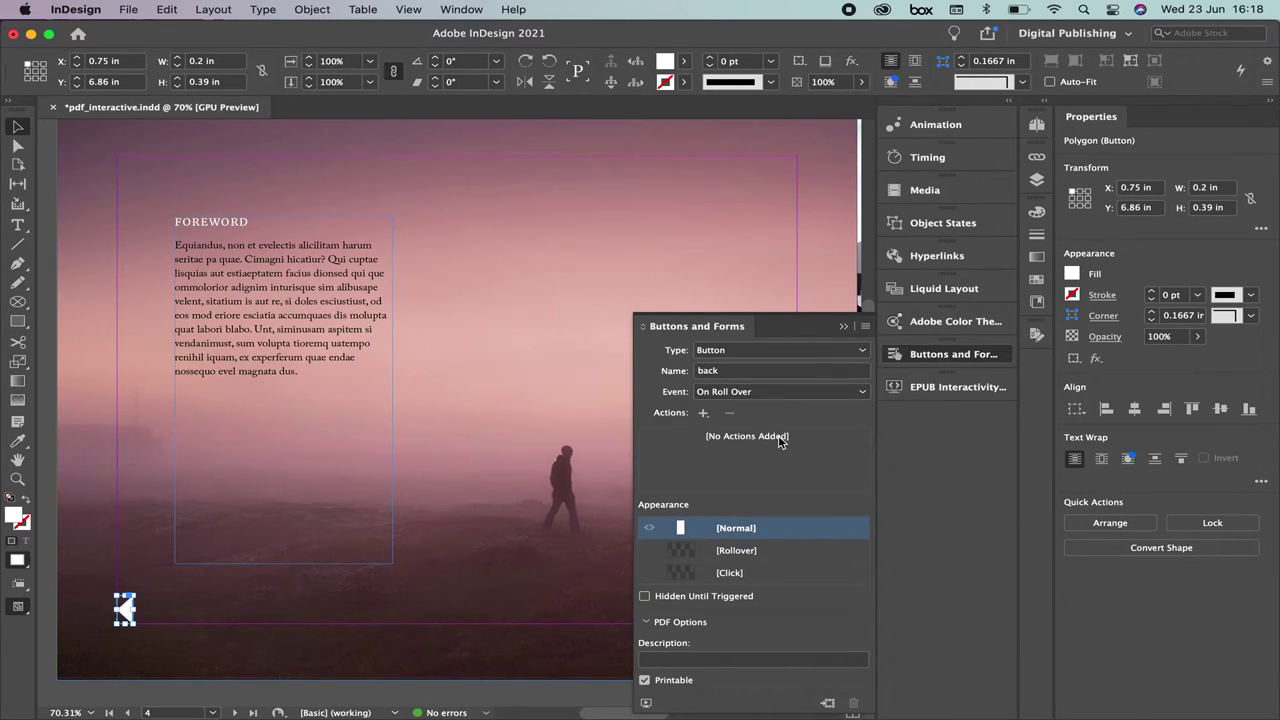
{"action": "left_click", "coordinate": [704, 414]}
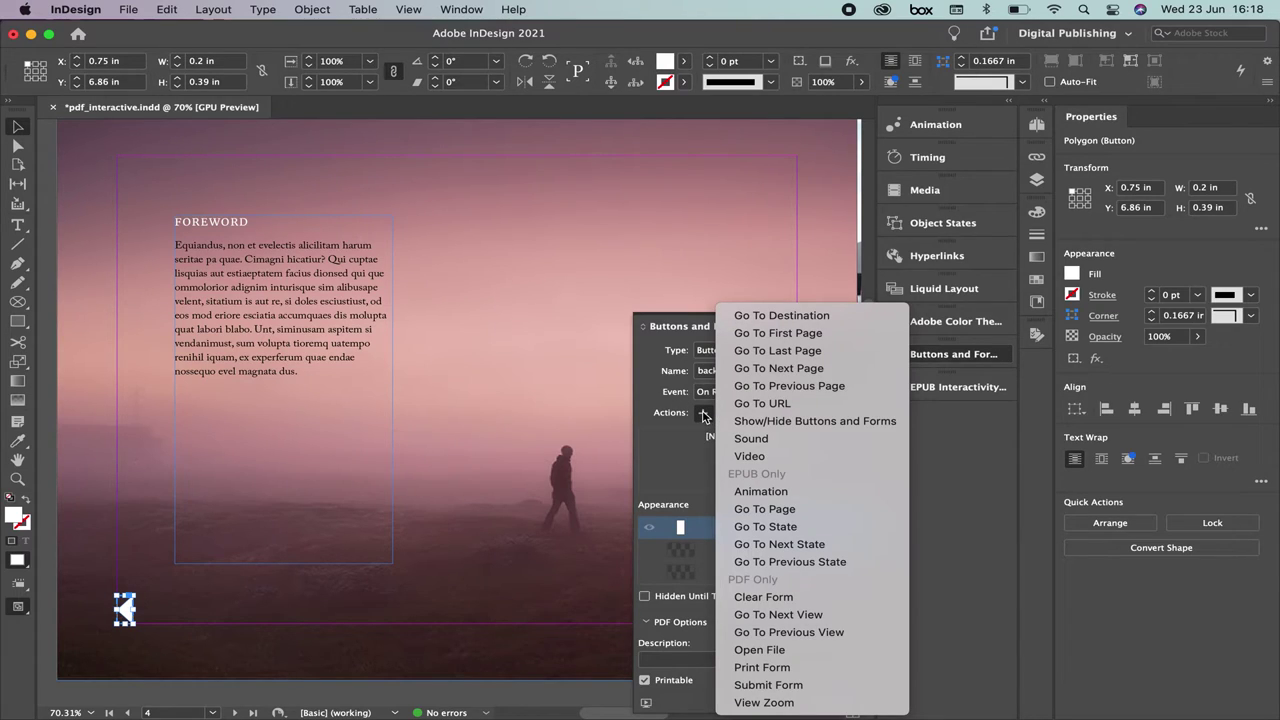
{"action": "left_click", "coordinate": [822, 387]}
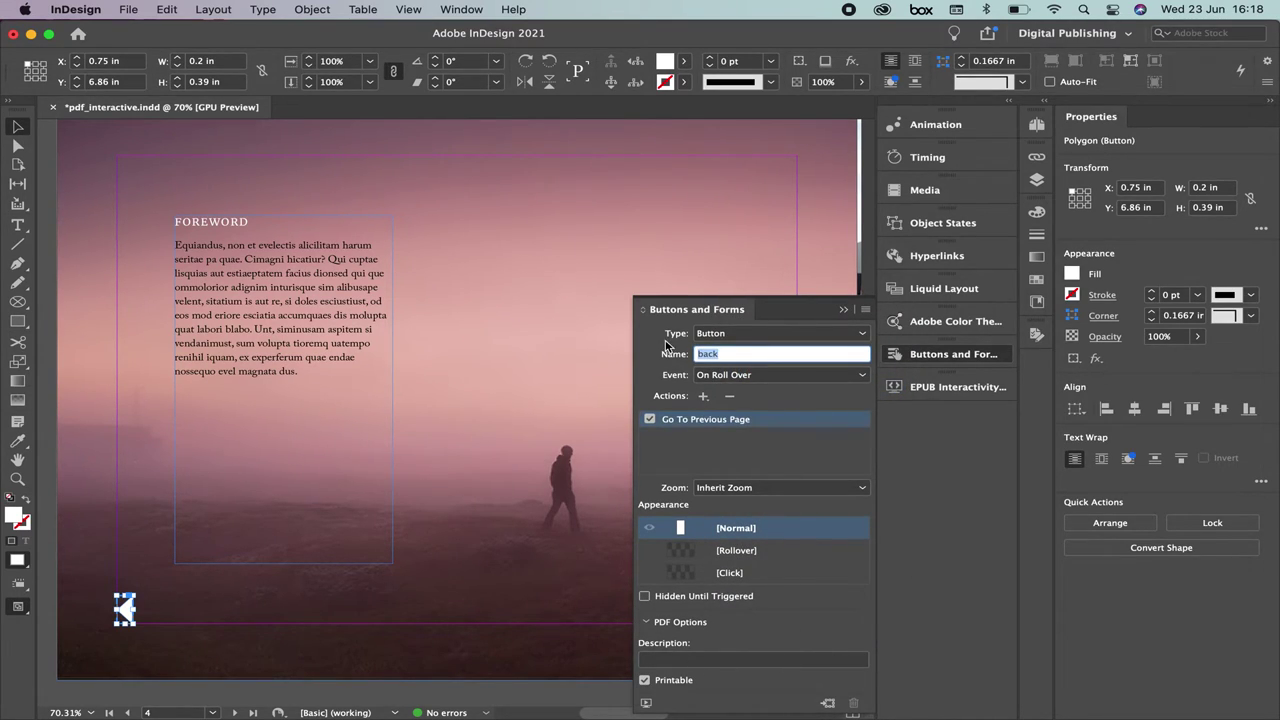
{"action": "left_click", "coordinate": [760, 355]}
{"action": "left_click", "coordinate": [506, 524]}
- Convert the right-pointing triangle on the FOREWORD page into a button named "next page"
{"action": "left_click_drag", "start_coordinate": [566, 438], "coordinate": [300, 420]}
{"action": "scroll", "coordinate": [400, 440], "scroll_direction": "right", "scroll_amount": 3}
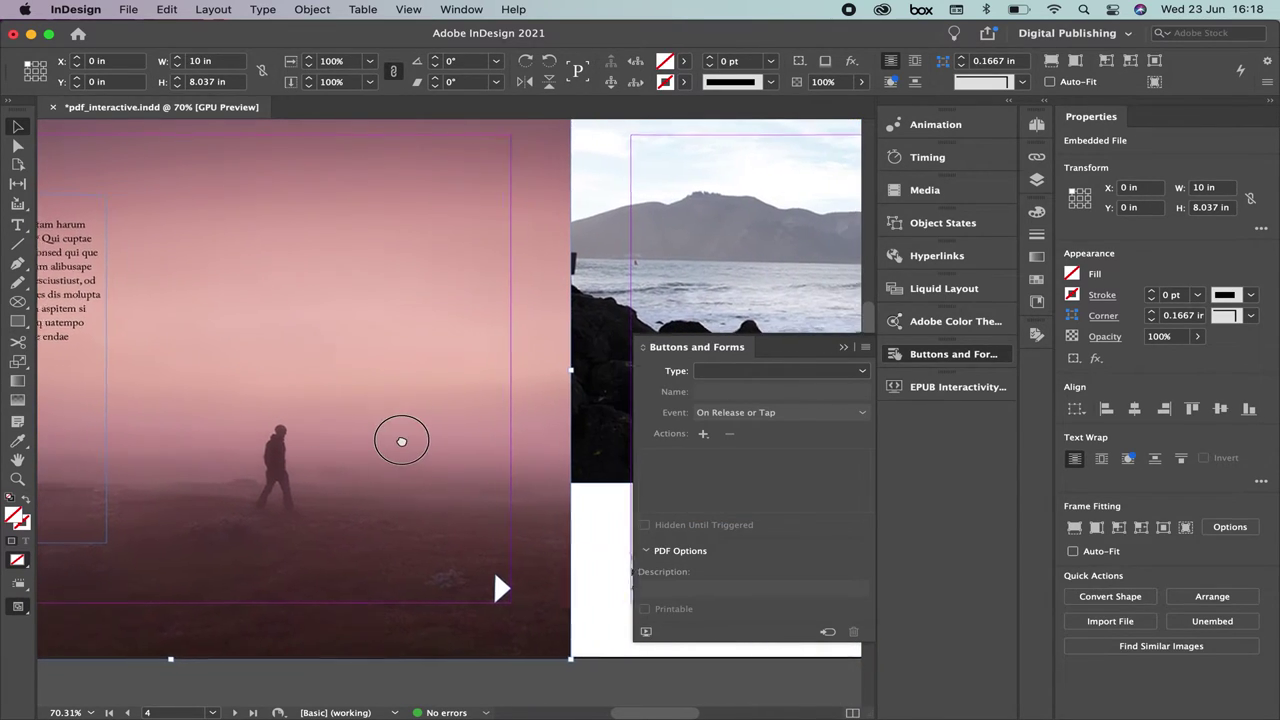
{"action": "left_click", "coordinate": [452, 586]}
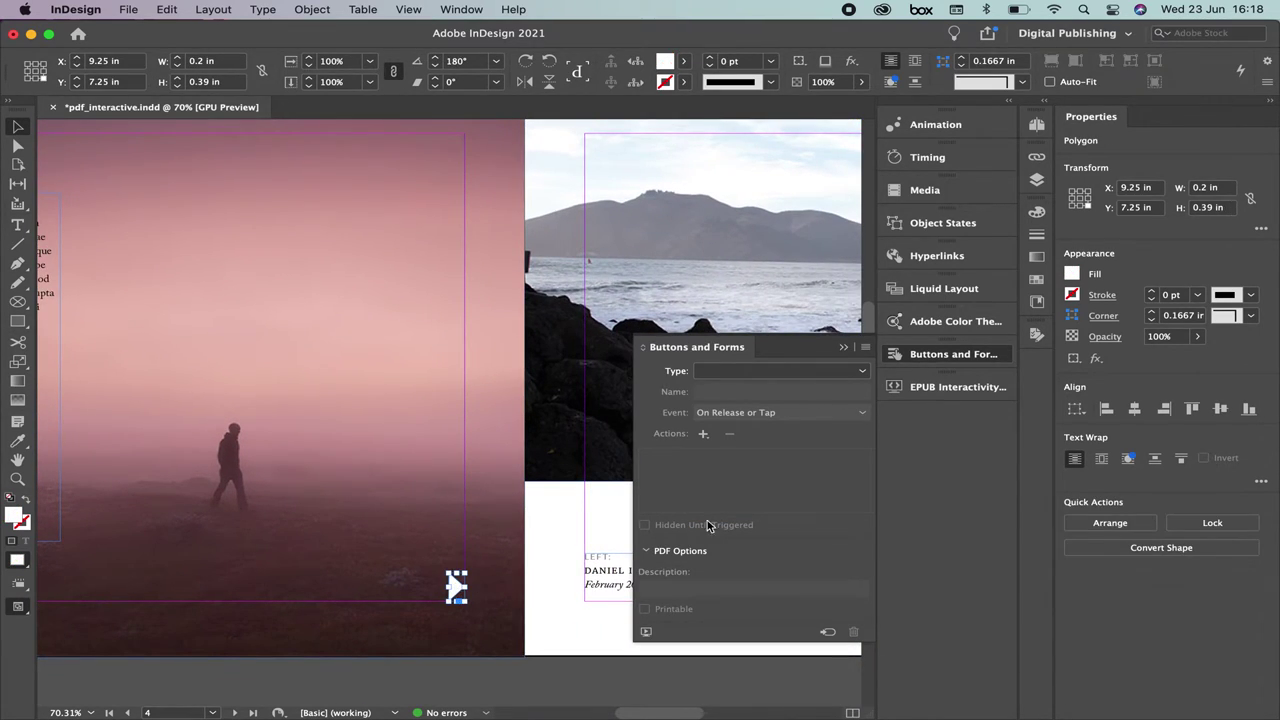
{"action": "left_click", "coordinate": [866, 376]}
{"action": "left_click", "coordinate": [838, 388]}
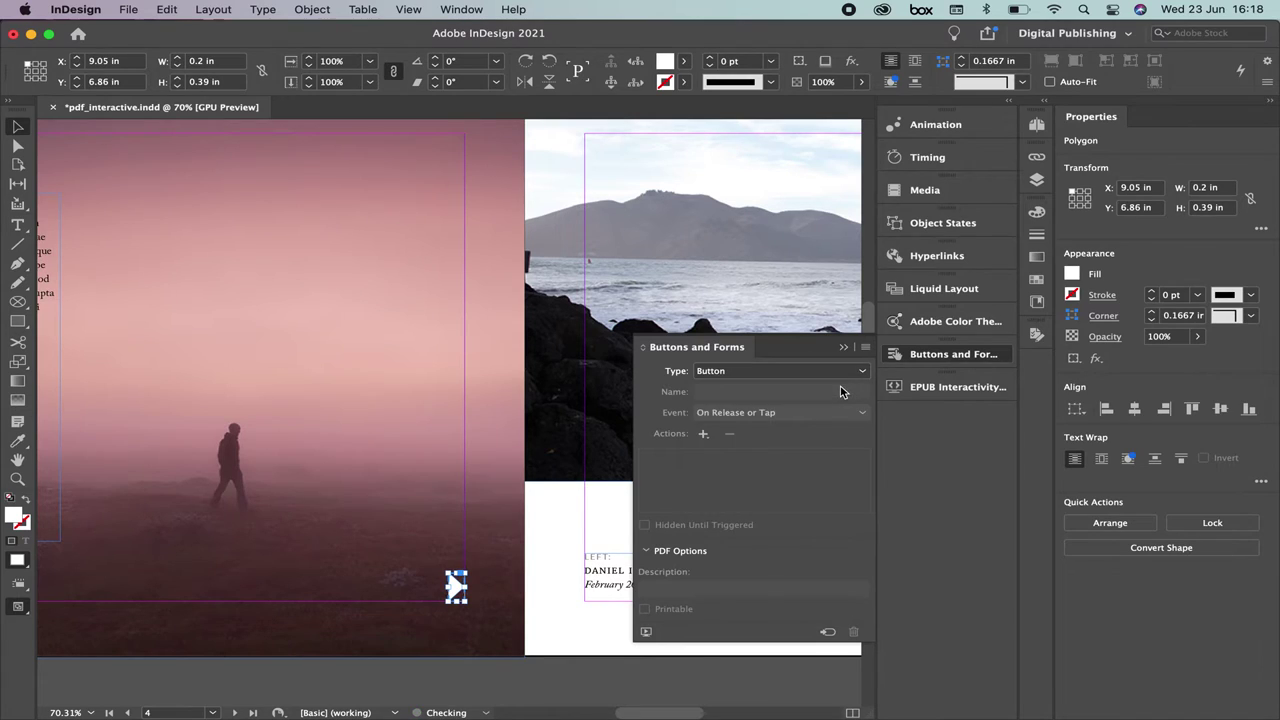
{"action": "triple_click", "coordinate": [758, 372]}
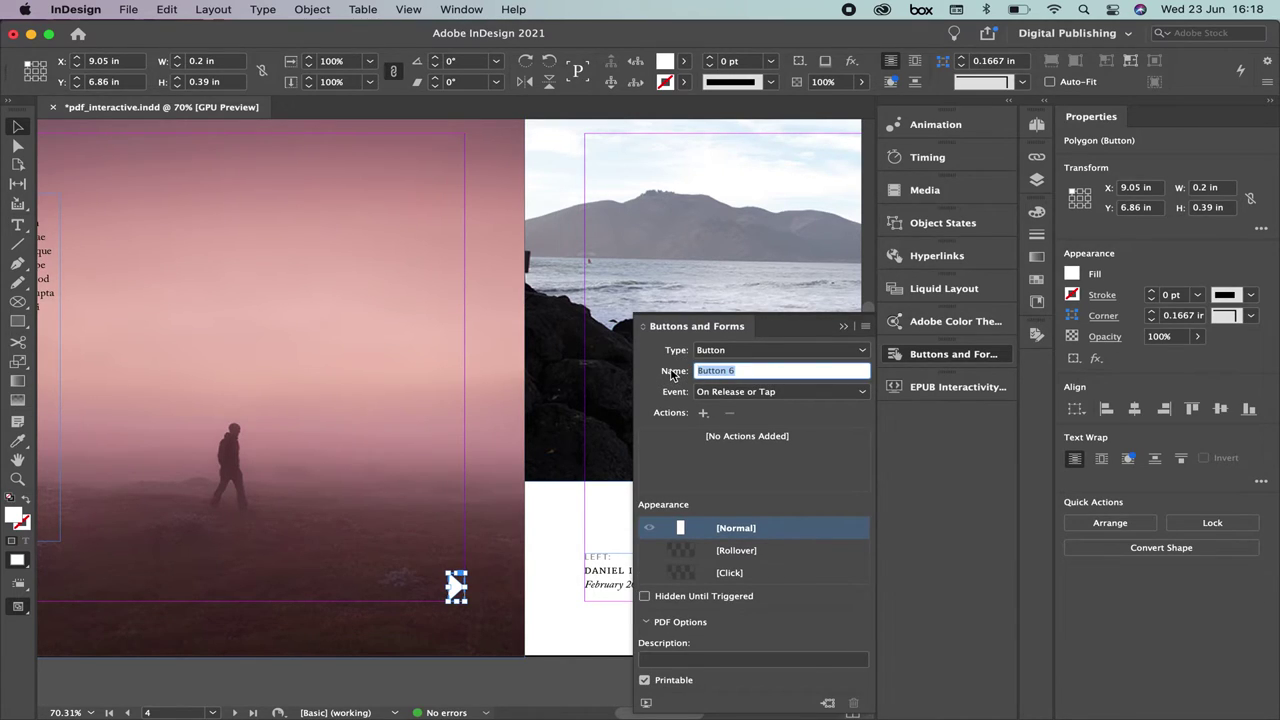
{"action": "type", "text": "next page"}
- Make the next page button trigger Go To Next Page on roll over, with its zoom set to Actual Size
{"action": "left_click", "coordinate": [780, 392]}
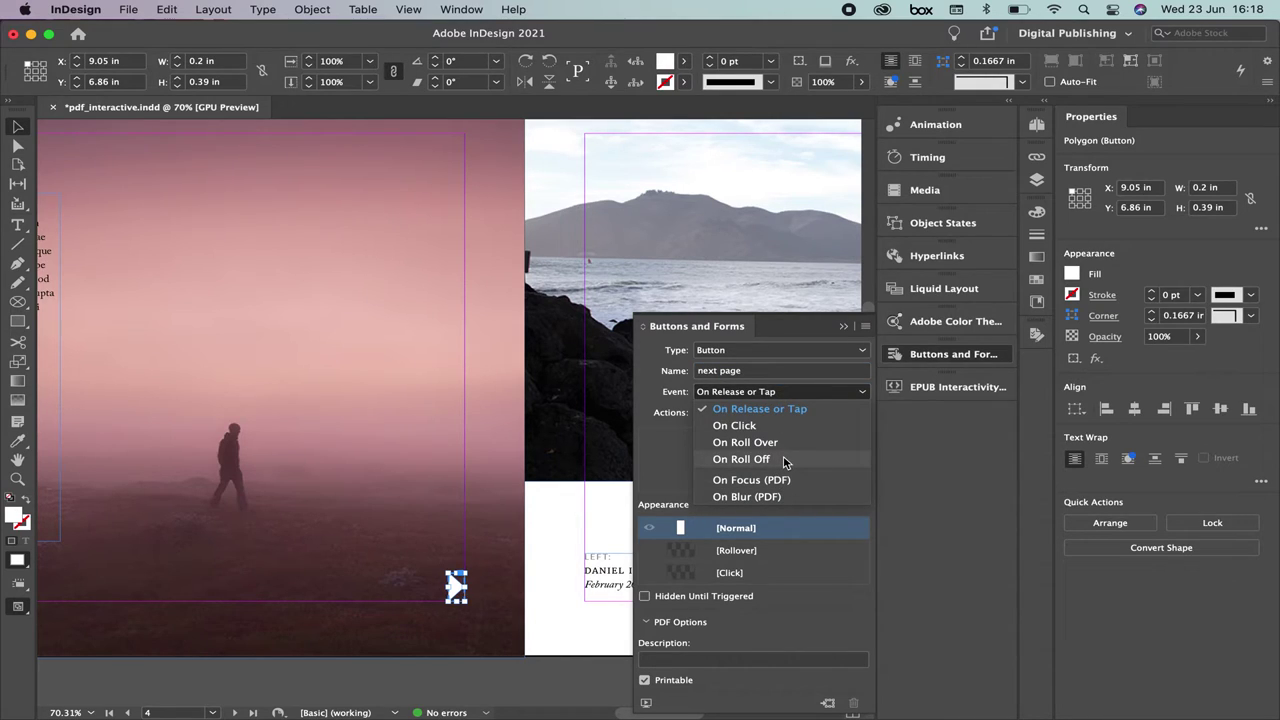
{"action": "left_click", "coordinate": [790, 443]}
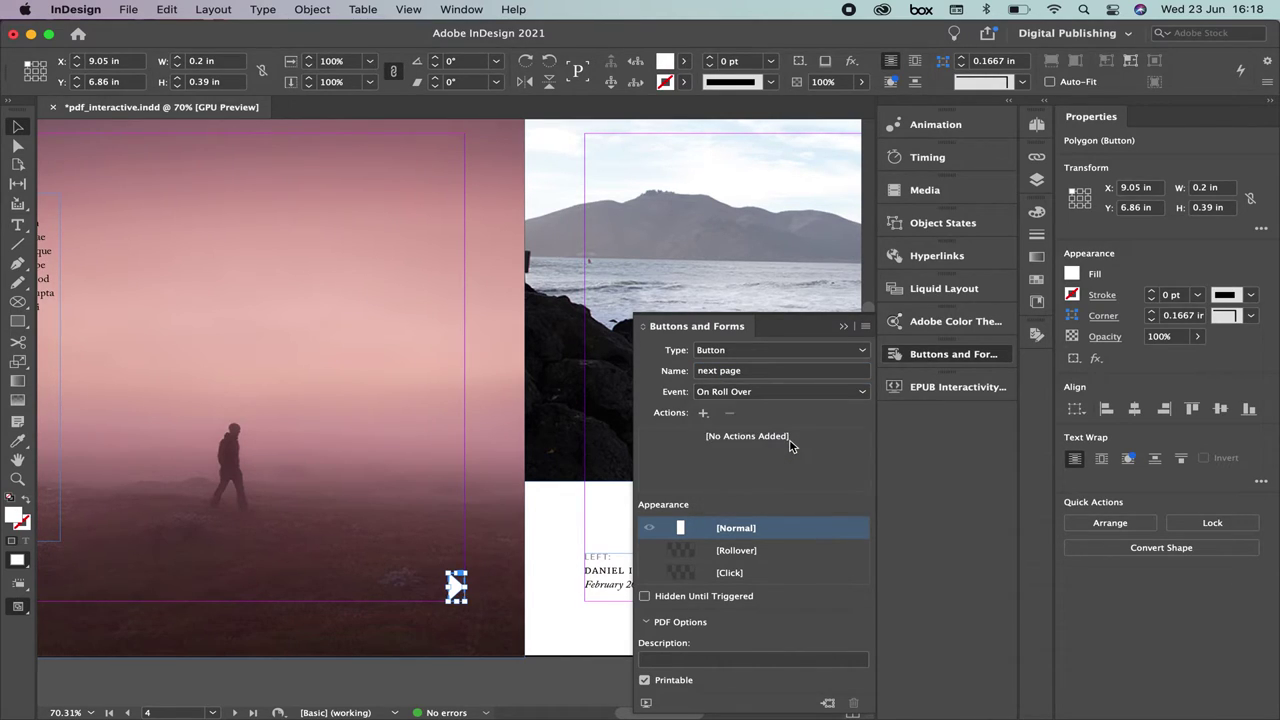
{"action": "left_click", "coordinate": [704, 413]}
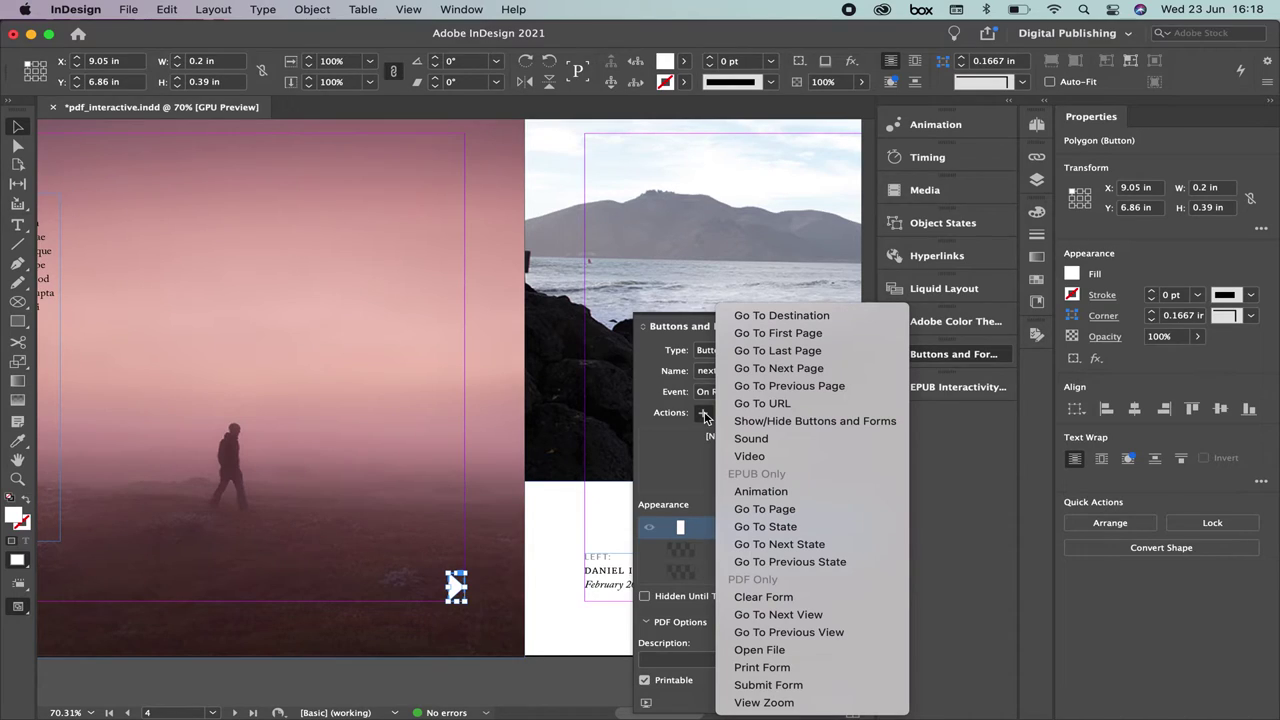
{"action": "left_click", "coordinate": [778, 368]}
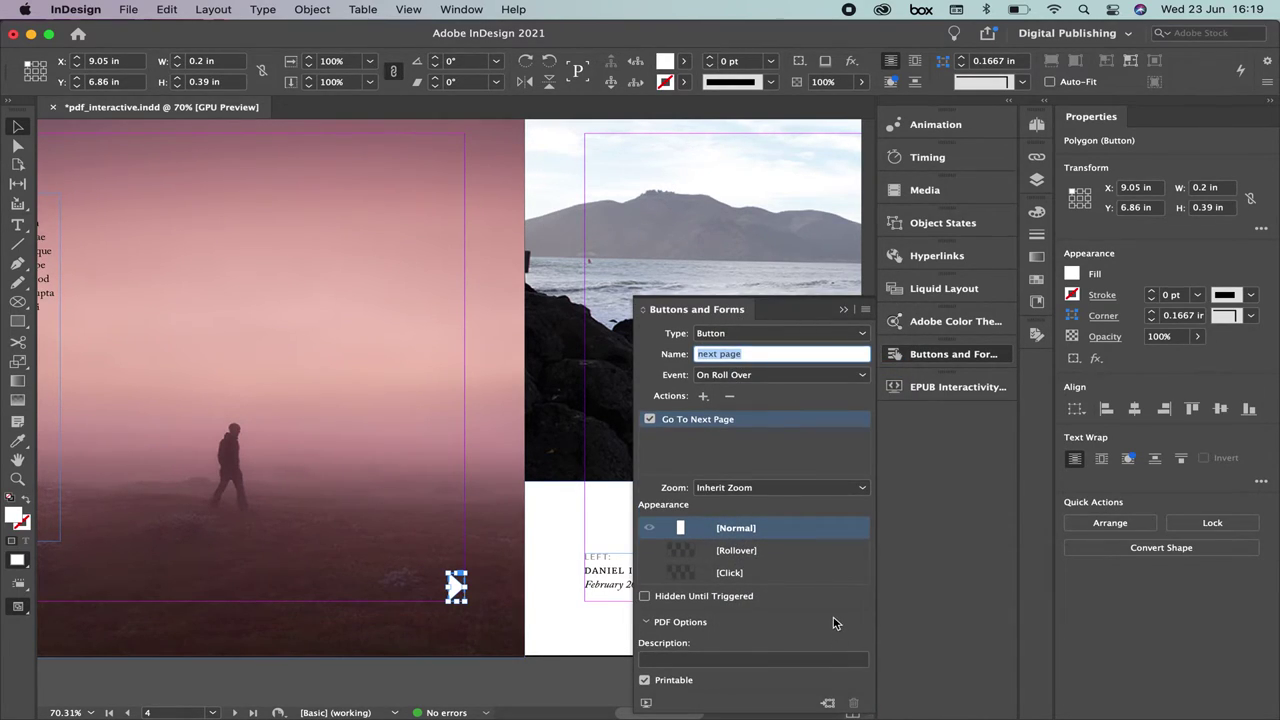
{"action": "left_click", "coordinate": [736, 484]}
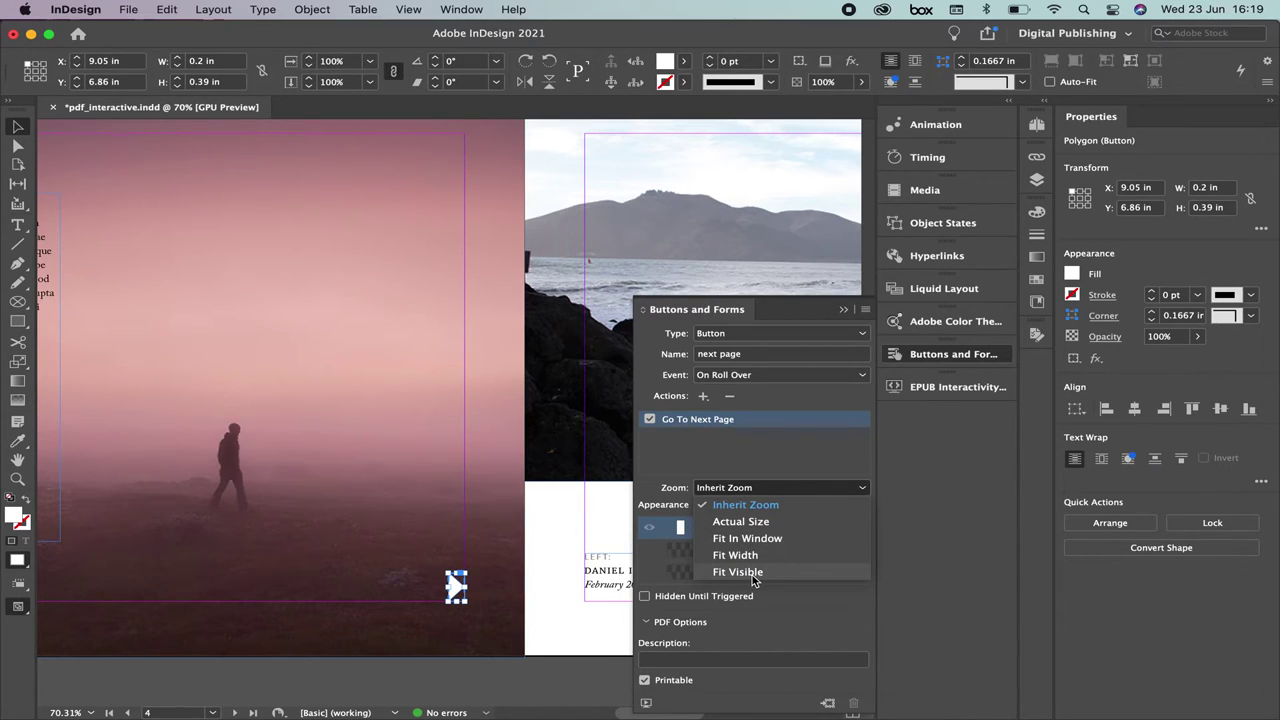
{"action": "left_click", "coordinate": [745, 522]}
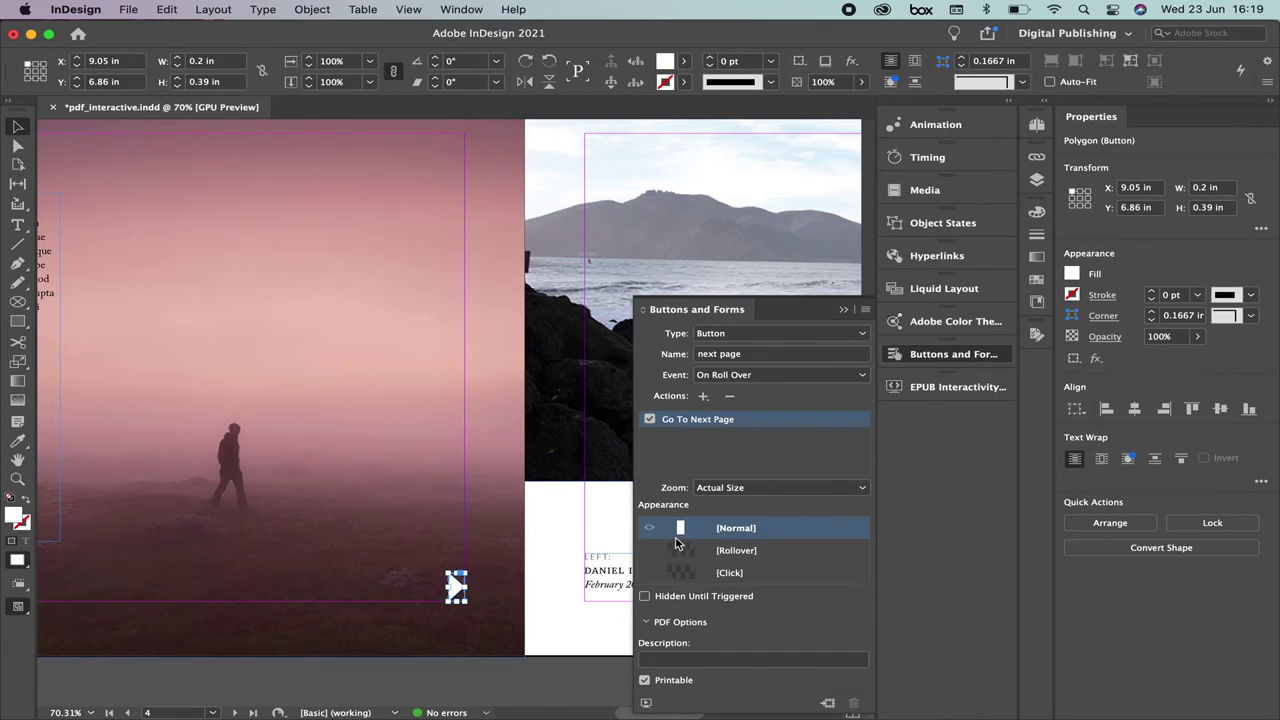
{"action": "left_click", "coordinate": [844, 312]}
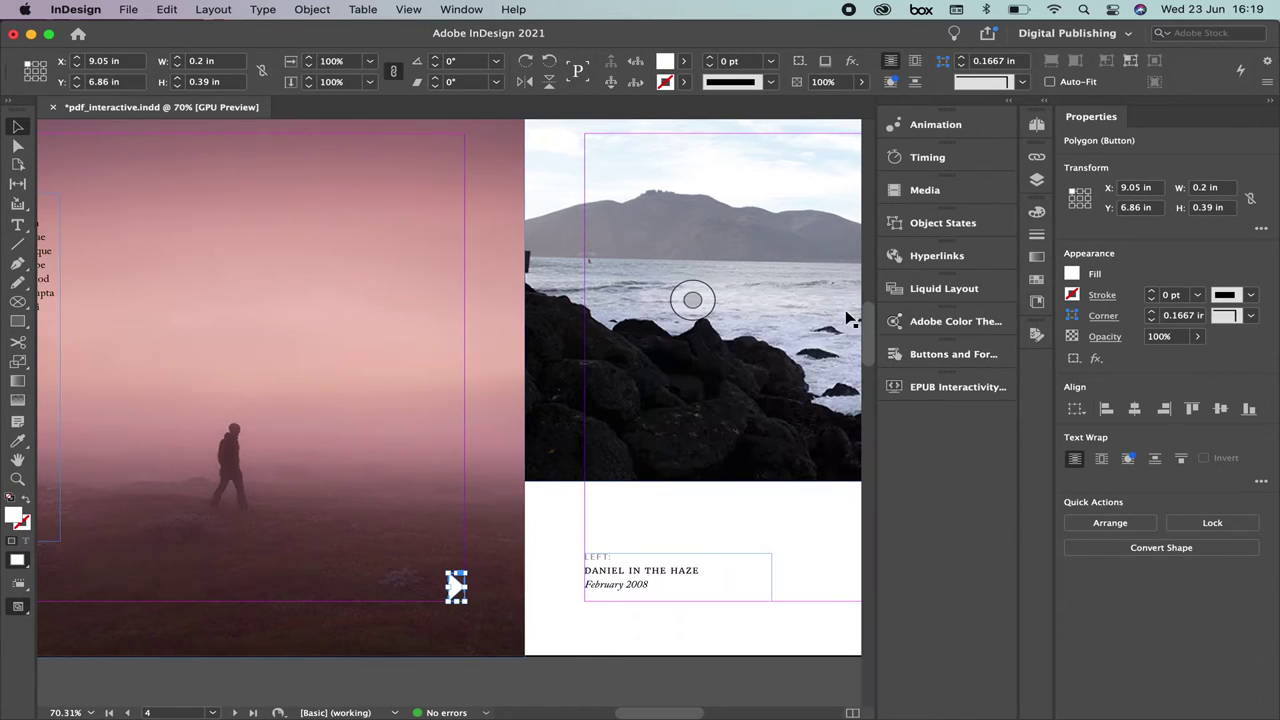
- Duplicate both arrow buttons from the FOREWORD page straight down to the lower margin of page 6, at X 0.75 in, Y 6.86 in
{"action": "scroll", "coordinate": [636, 385], "scroll_direction": "down", "scroll_amount": 5}
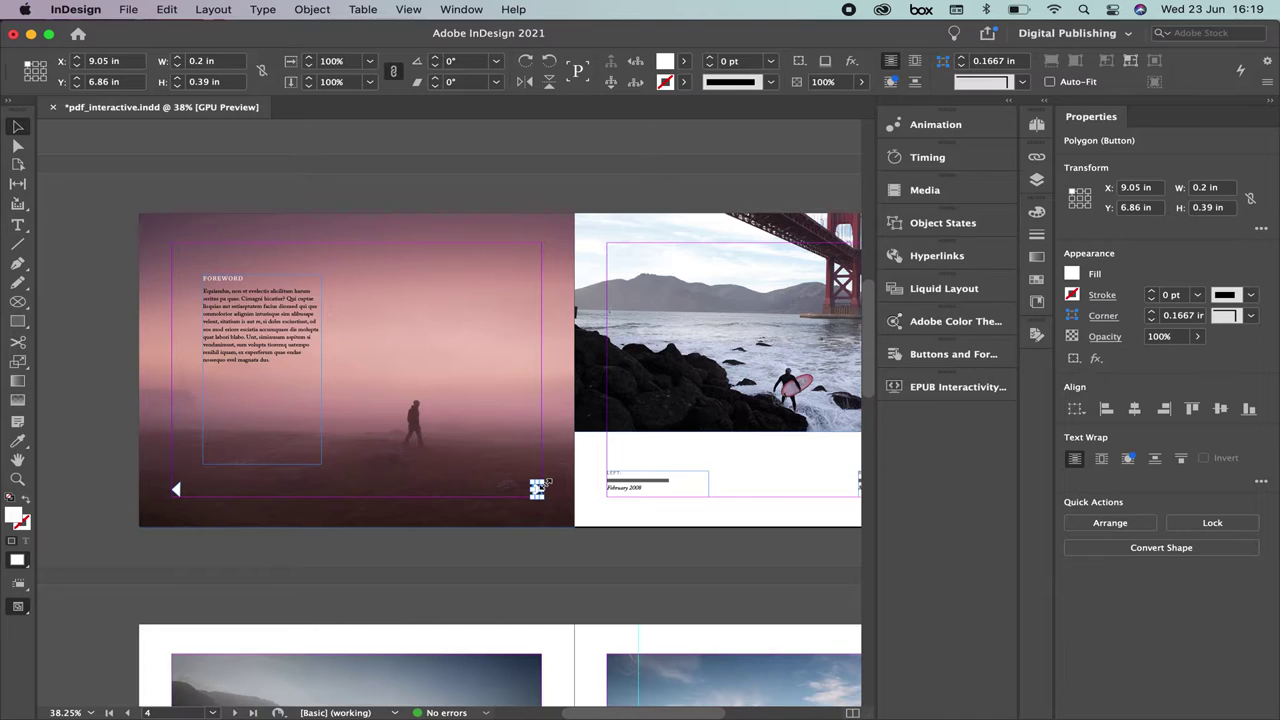
{"action": "scroll", "coordinate": [574, 514], "scroll_direction": "down", "scroll_amount": 2}
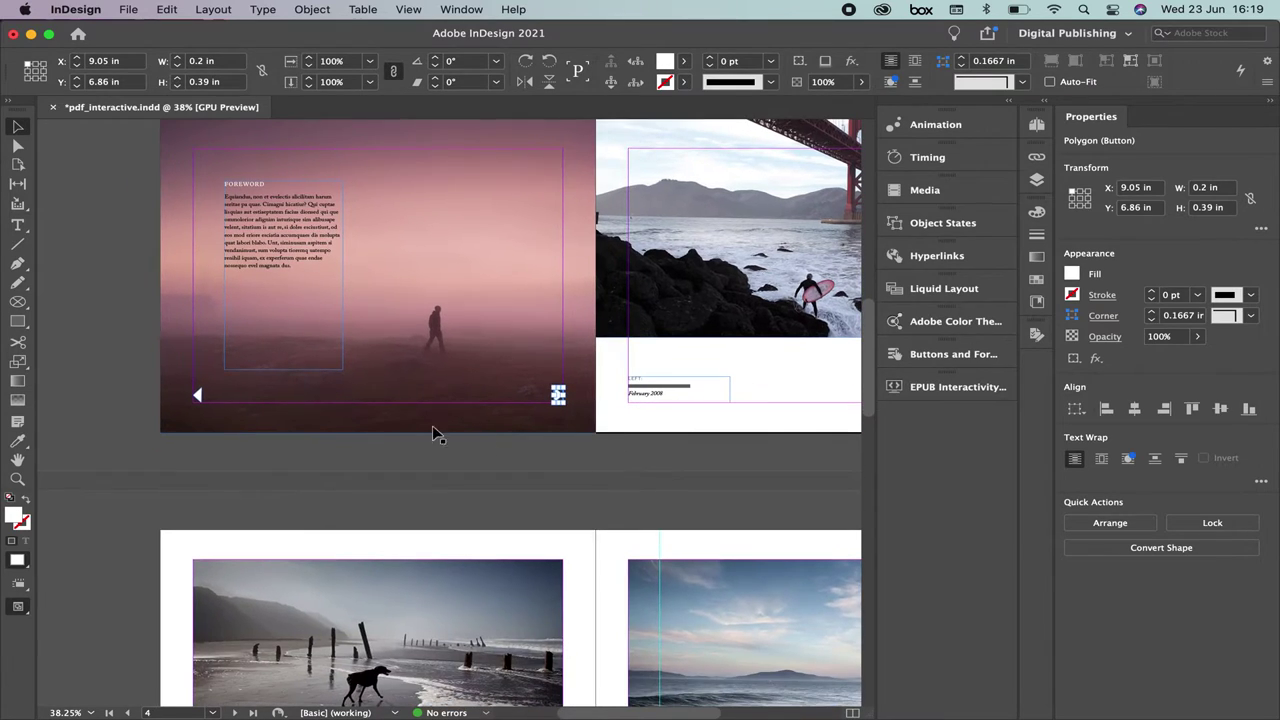
{"action": "left_click", "coordinate": [198, 396], "text": "shift"}
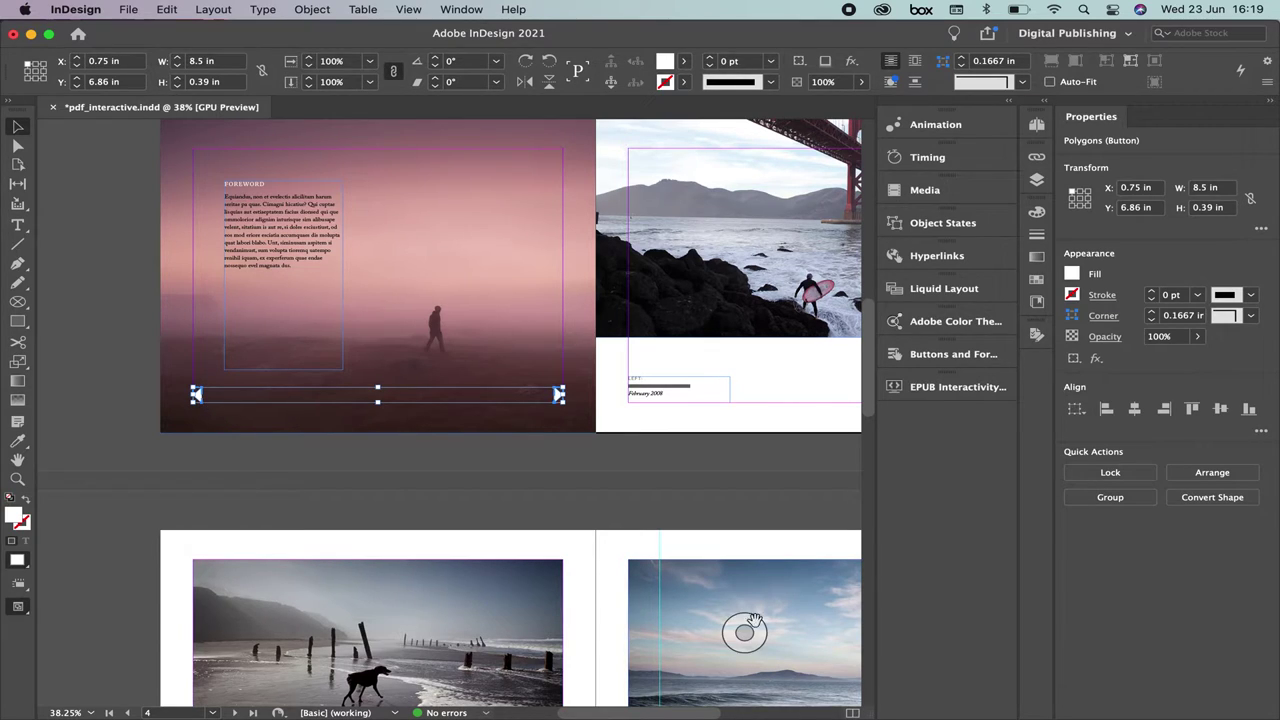
{"action": "scroll", "coordinate": [690, 603], "scroll_direction": "down", "scroll_amount": 4}
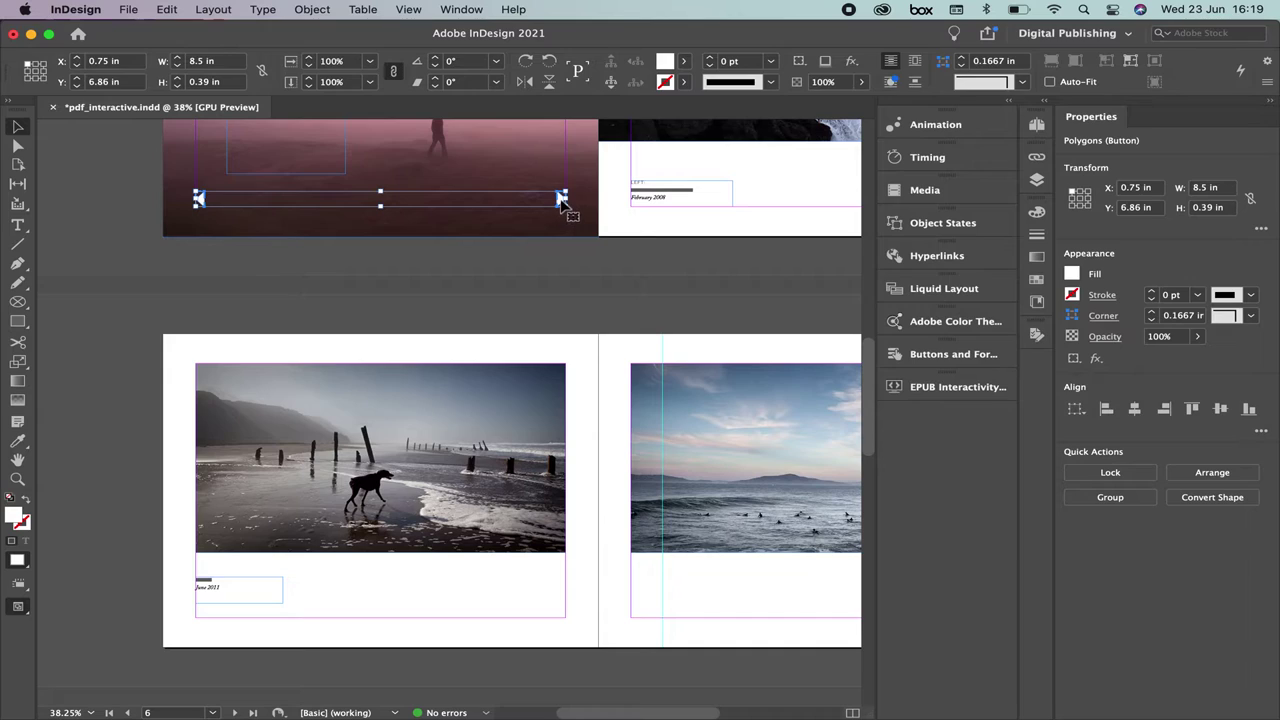
{"action": "left_click_drag", "start_coordinate": [561, 202], "coordinate": [562, 609]}
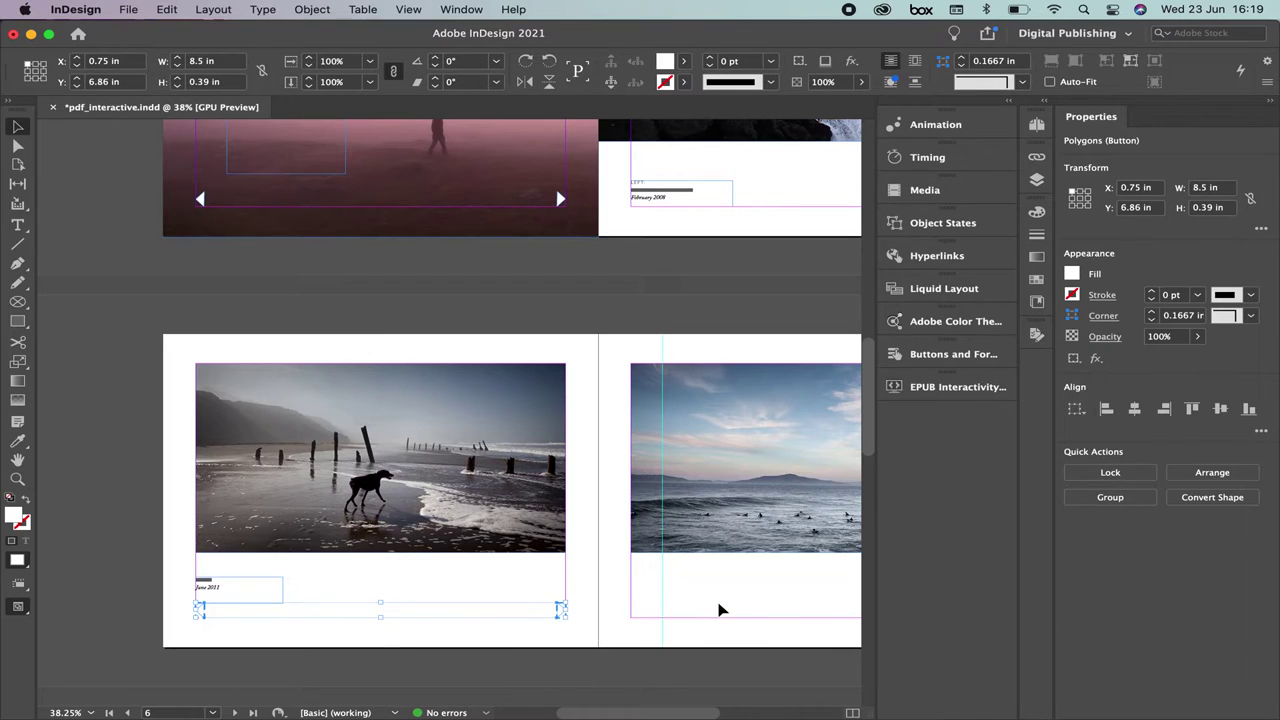
- Fill the two copied arrow buttons on page 6 with [Black]
{"action": "left_click", "coordinate": [684, 61]}
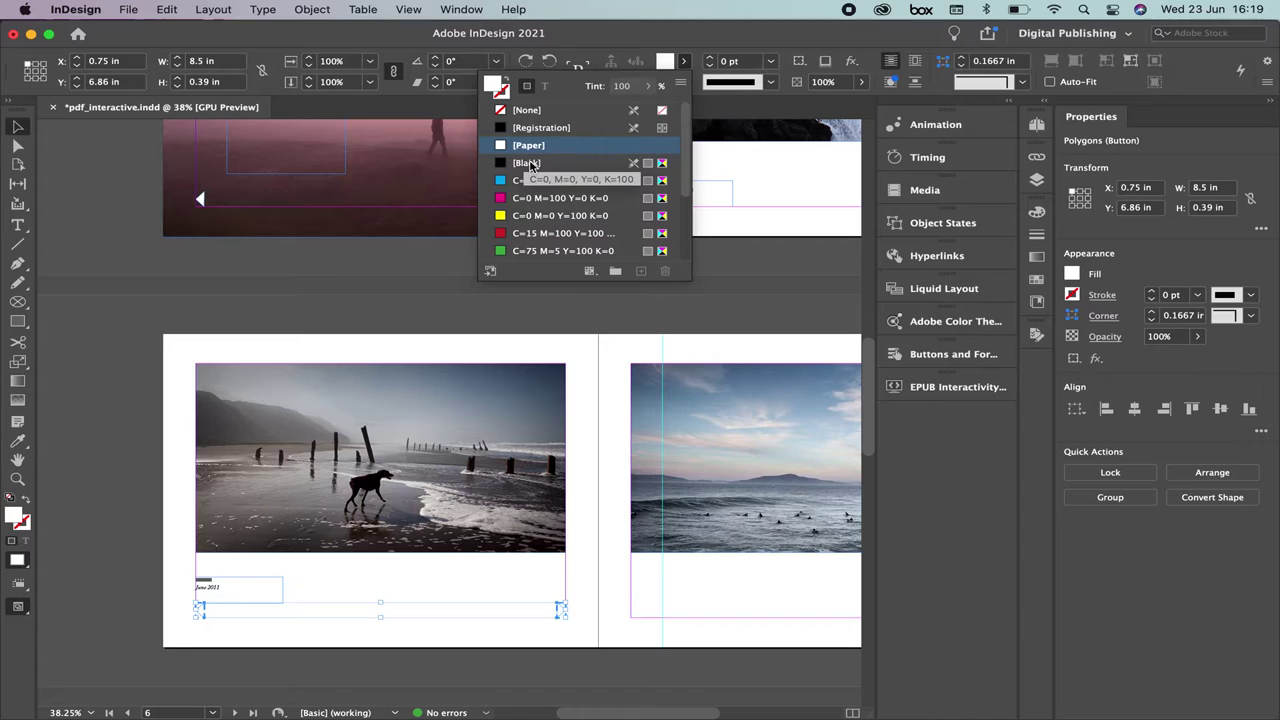
{"action": "left_click", "coordinate": [529, 163]}
{"action": "left_click", "coordinate": [746, 458]}
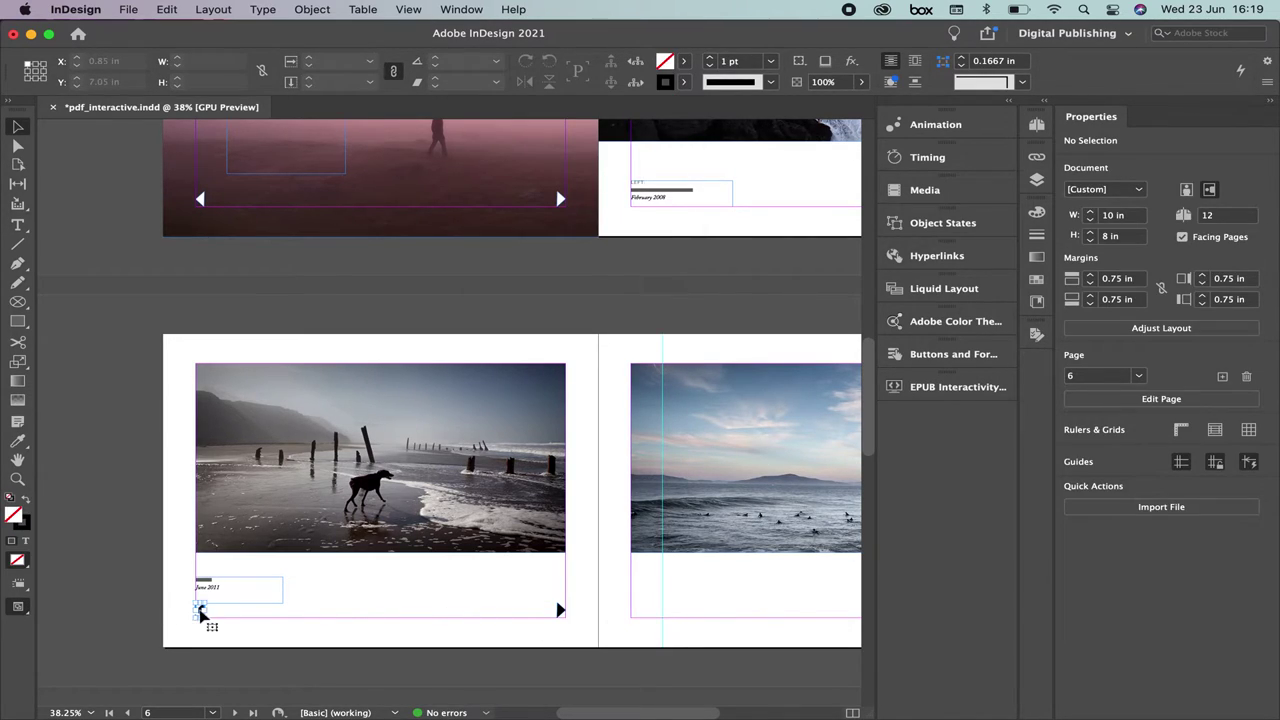
- Check the event and action settings of the copied left-pointing arrow button on page 6
{"action": "left_click", "coordinate": [201, 612]}
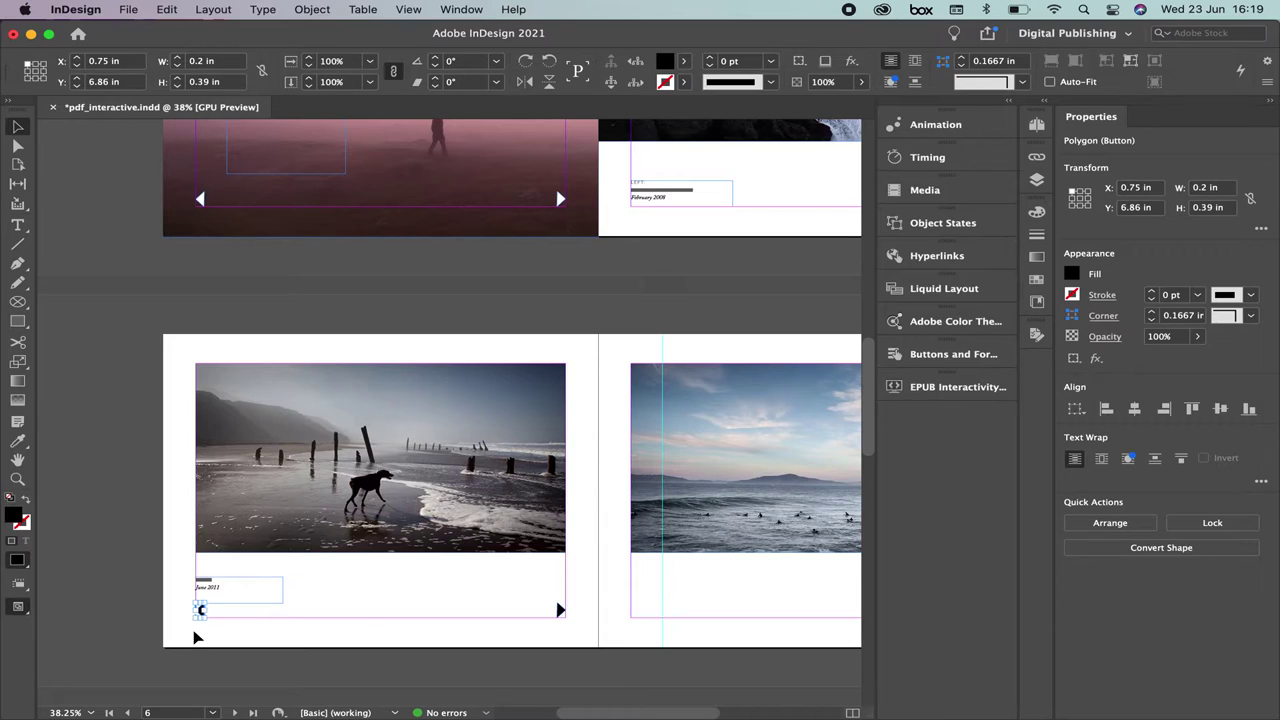
{"action": "left_click", "coordinate": [896, 356]}
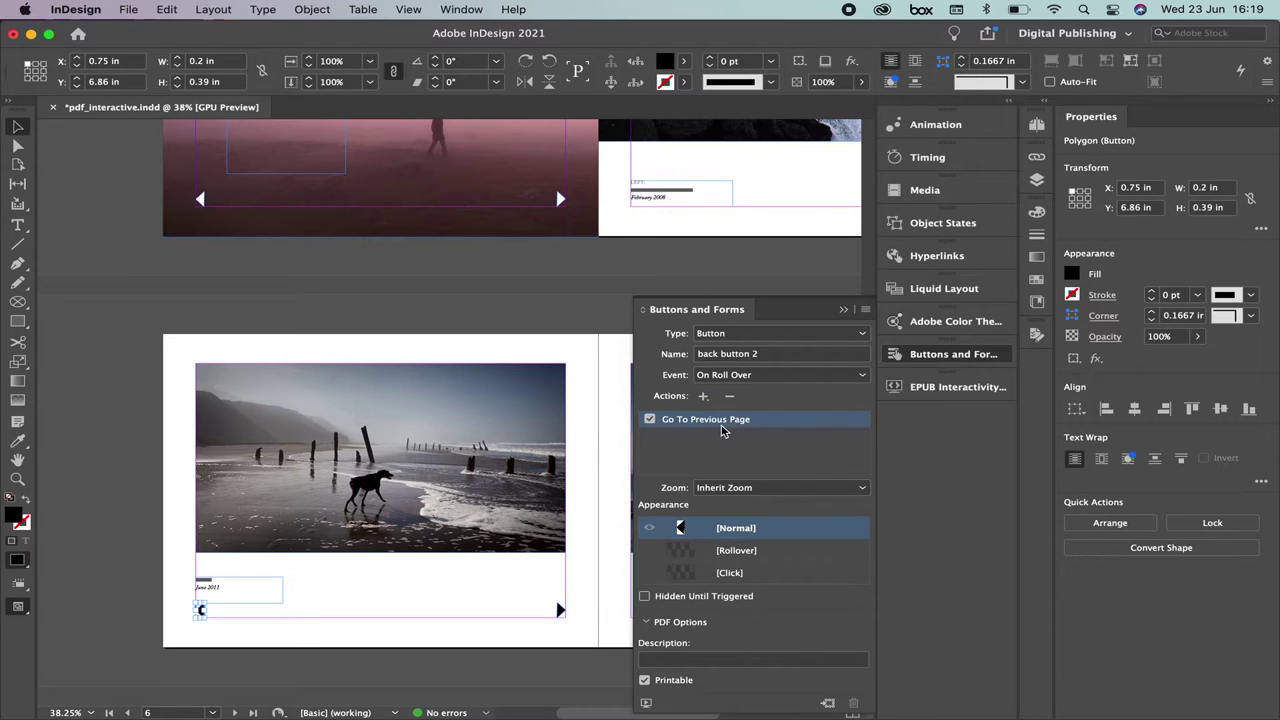
{"action": "left_click", "coordinate": [843, 311]}
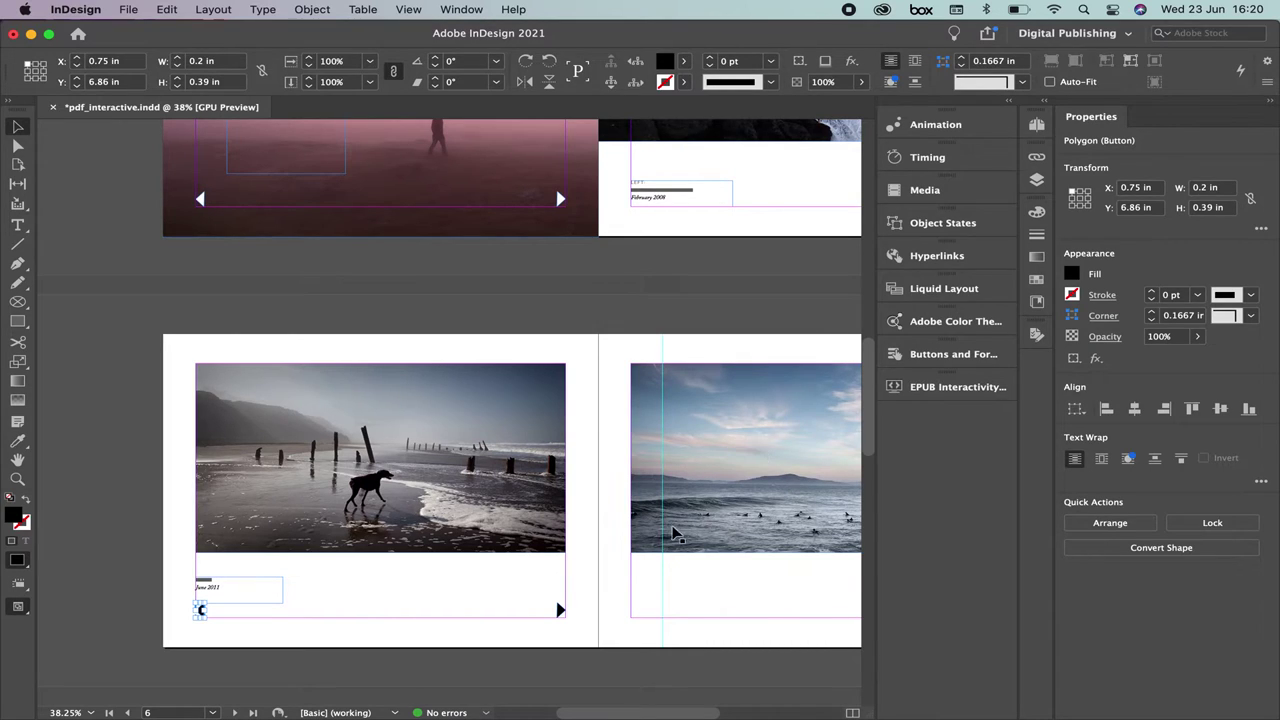
- Duplicate page 6's pair of black arrow buttons to the lower margin of page 7, at X 10.75 in, Y 6.86 in
{"action": "scroll", "coordinate": [600, 520], "scroll_direction": "right", "scroll_amount": 3}
{"action": "scroll", "coordinate": [424, 601], "scroll_direction": "left", "scroll_amount": 2}
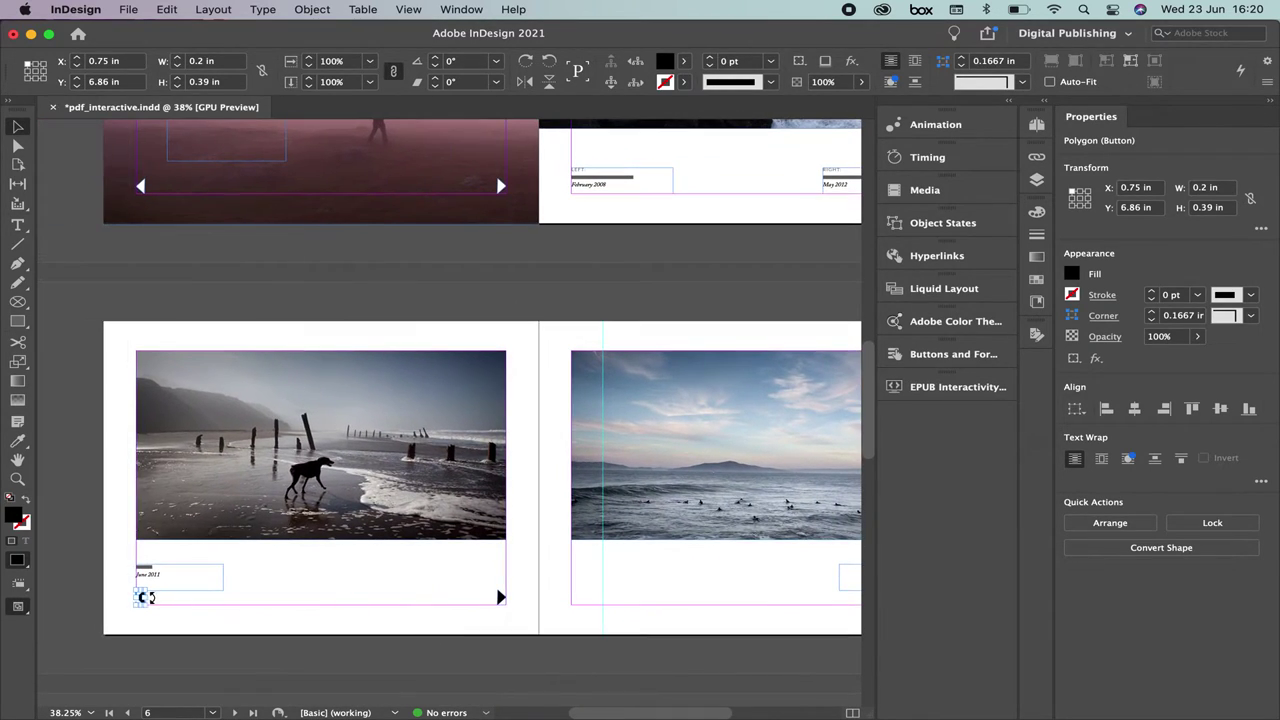
{"action": "left_click", "coordinate": [502, 598], "text": "shift"}
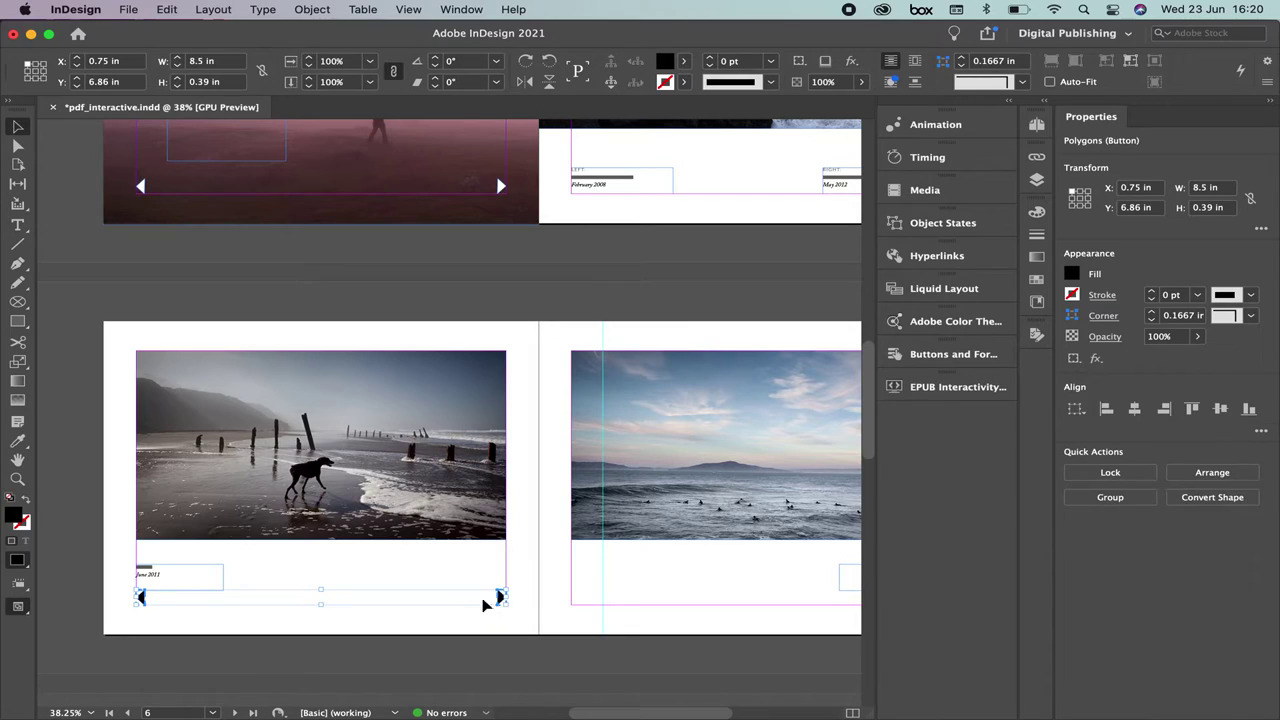
{"action": "left_click_drag", "start_coordinate": [141, 597], "coordinate": [585, 603]}
{"action": "scroll", "coordinate": [634, 406], "scroll_direction": "down", "scroll_amount": 8}
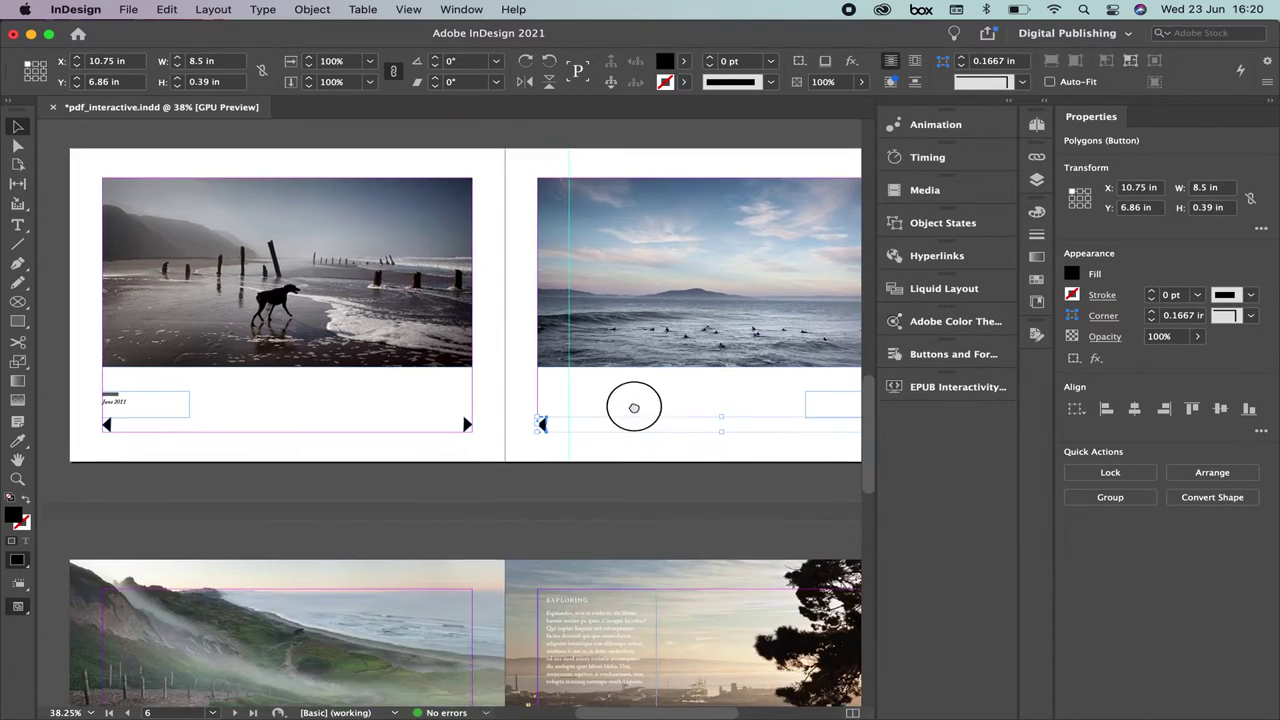
{"action": "scroll", "coordinate": [601, 391], "scroll_direction": "up", "scroll_amount": 6}
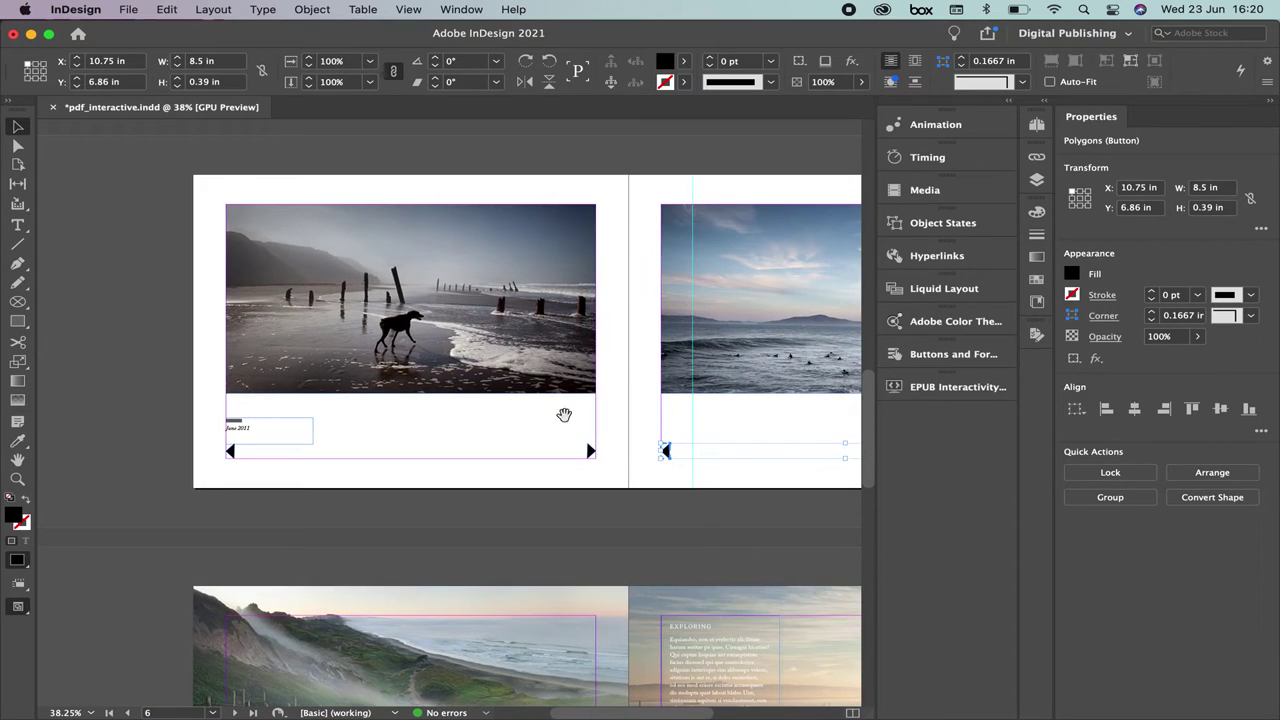
{"action": "scroll", "coordinate": [513, 338], "scroll_direction": "down", "scroll_amount": 4}
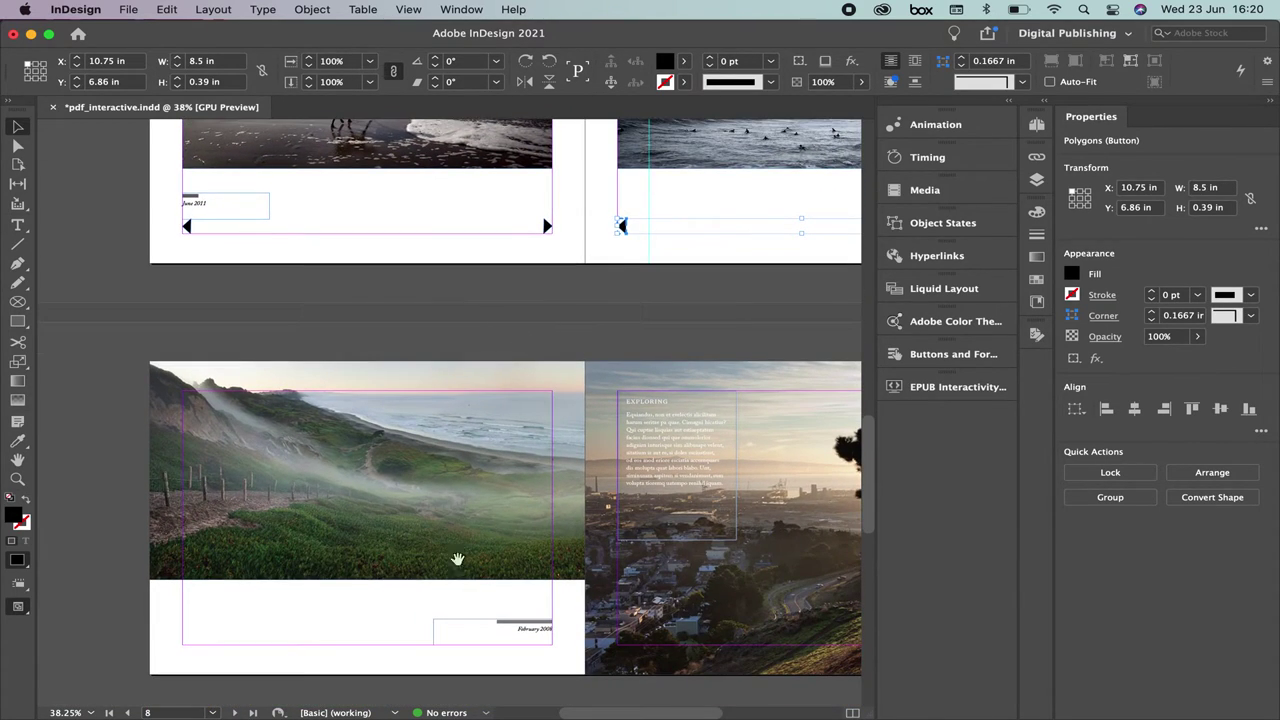
- Duplicate page 6's pair of black arrow buttons to the lower margin of page 8, at X 0.75 in, Y 6.86 in
{"action": "left_click", "coordinate": [188, 230]}
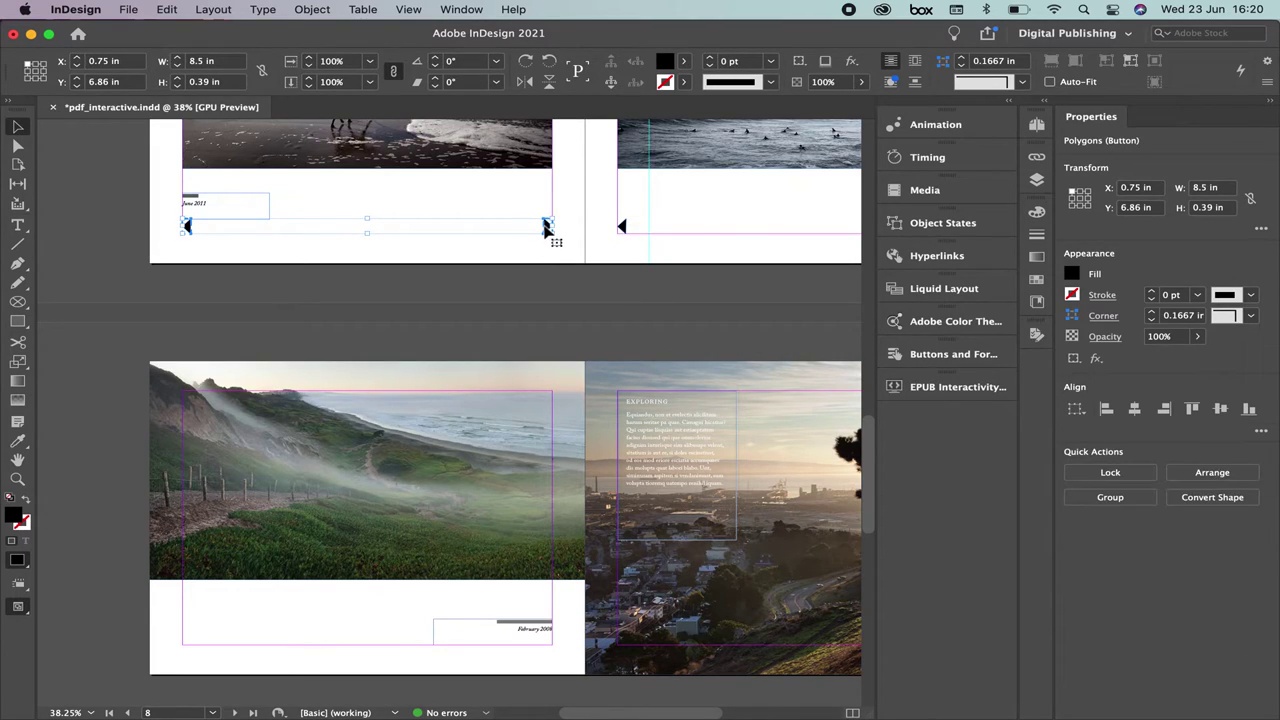
{"action": "left_click_drag", "start_coordinate": [547, 229], "coordinate": [547, 638]}
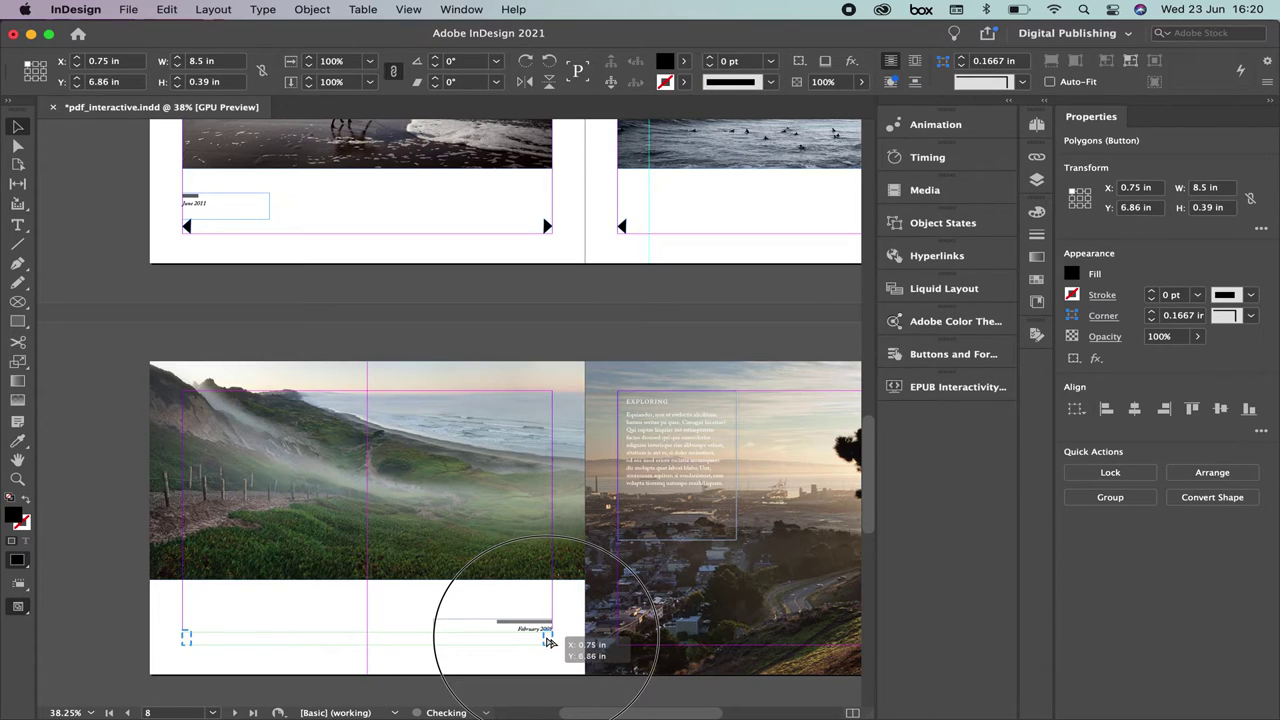
- Move the California Coast caption frame on page 8 up to Y 5.74 in, clear of the arrow buttons
{"action": "left_click", "coordinate": [510, 597], "text": "super"}
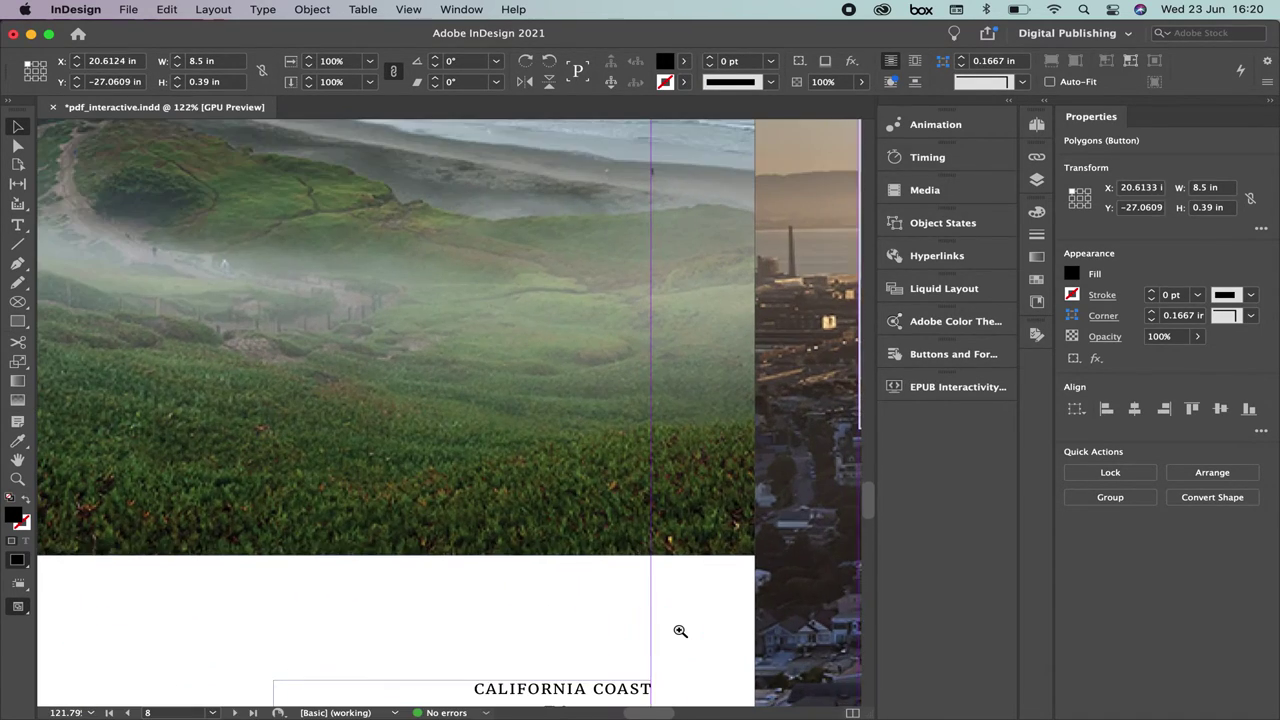
{"action": "scroll", "coordinate": [600, 480], "scroll_direction": "down", "scroll_amount": 3}
{"action": "left_click", "coordinate": [580, 508]}
{"action": "left_click_drag", "start_coordinate": [542, 485], "coordinate": [540, 408]}
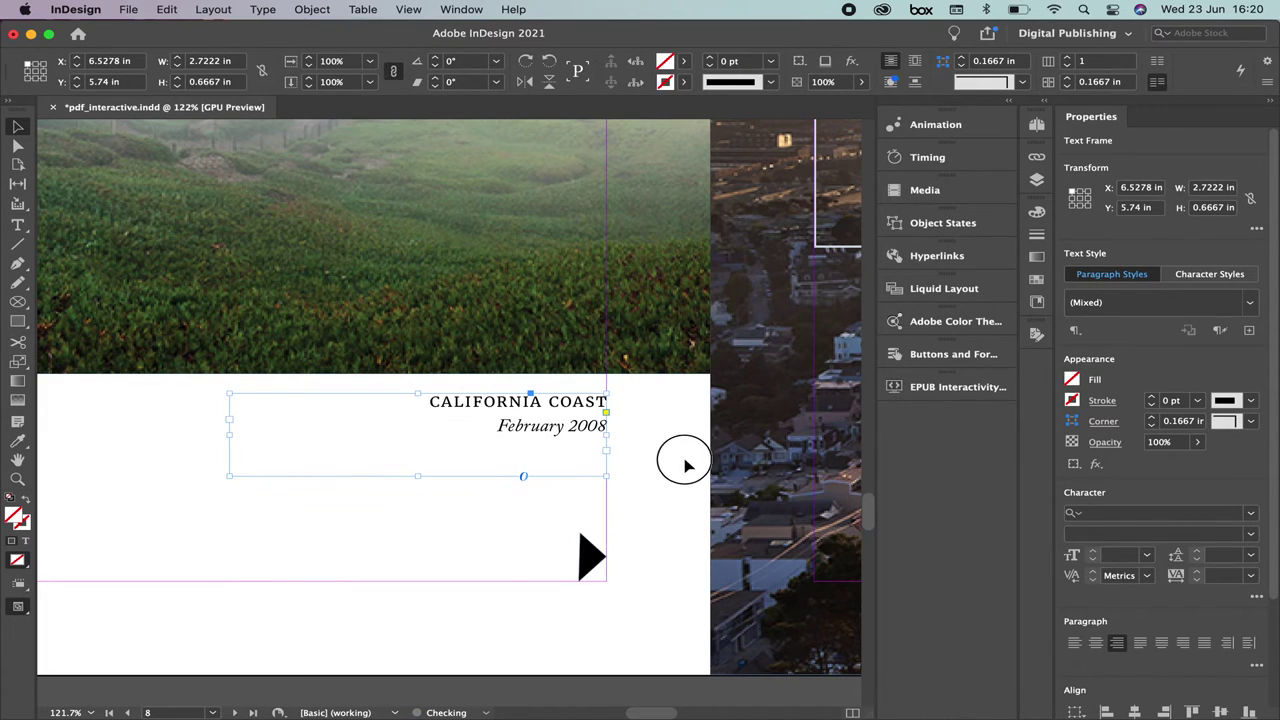
{"action": "left_click", "coordinate": [683, 460]}
{"action": "key", "text": "super+0"}
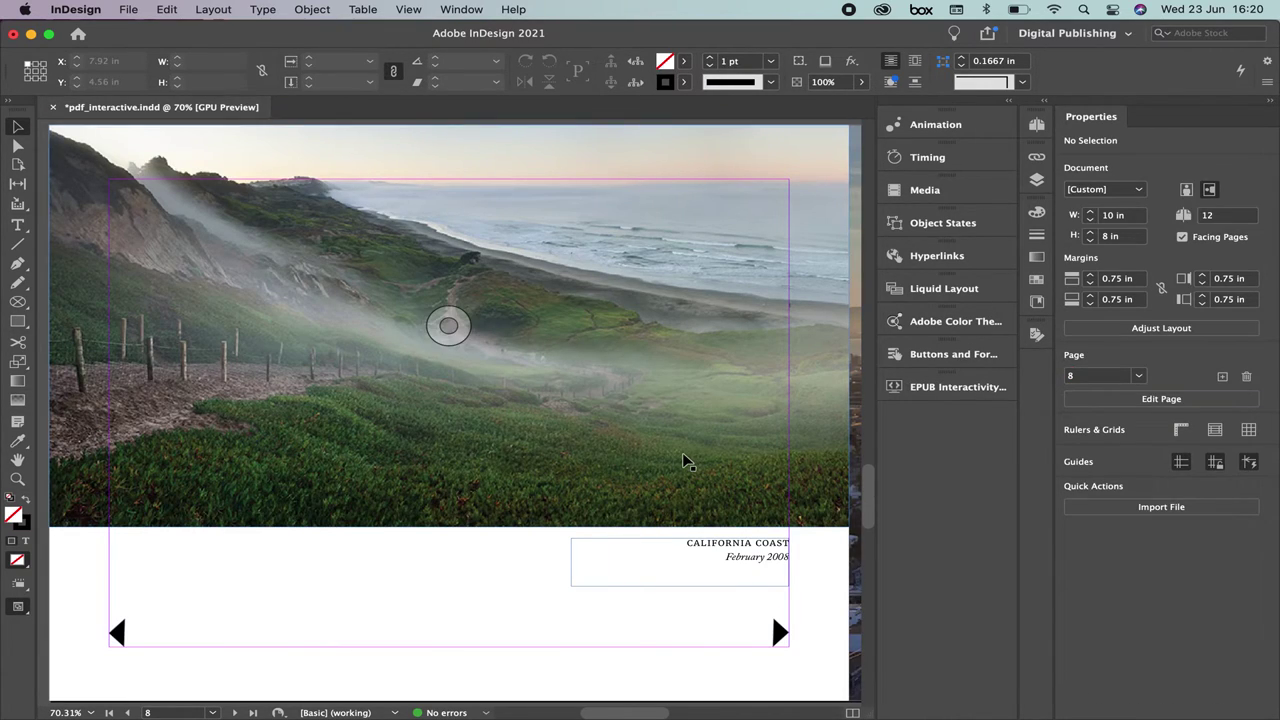
- Duplicate page 8's pair of black arrow buttons across to the lower margin of page 9, at X 10.75 in, Y 6.86 in
{"action": "scroll", "coordinate": [686, 461], "scroll_direction": "down", "scroll_amount": 3}
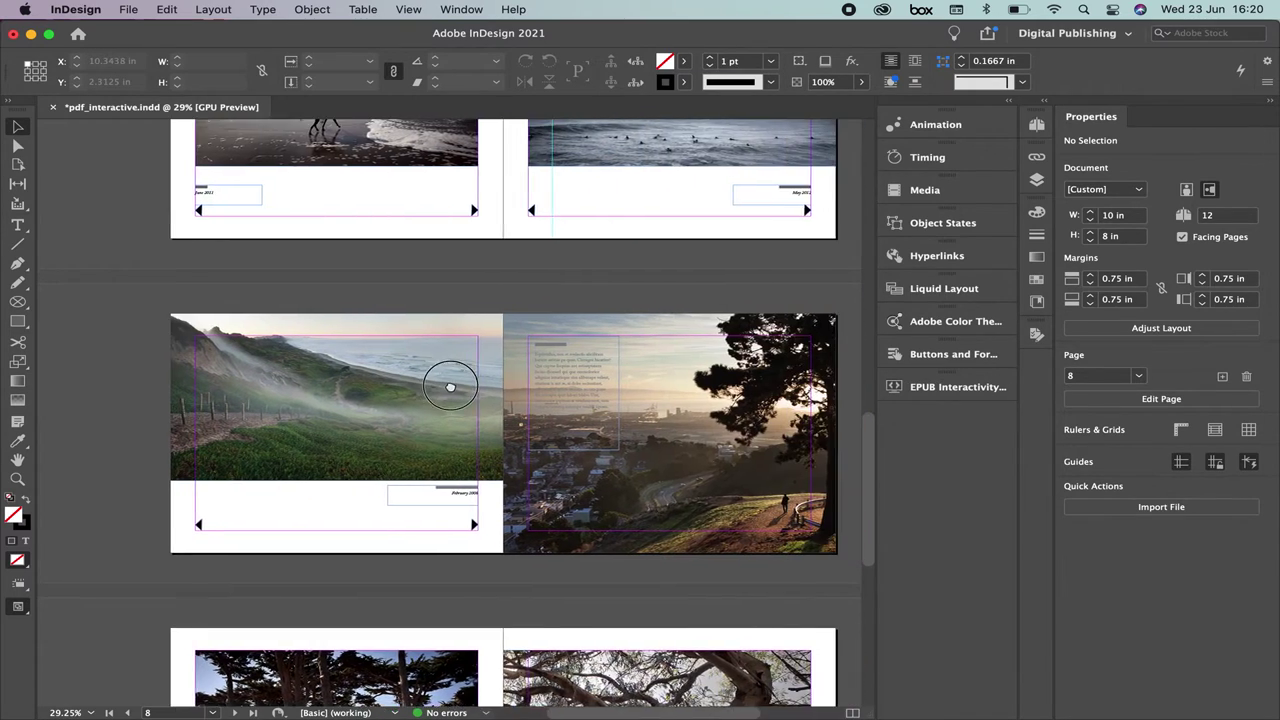
{"action": "left_click_drag", "start_coordinate": [450, 387], "coordinate": [360, 394]}
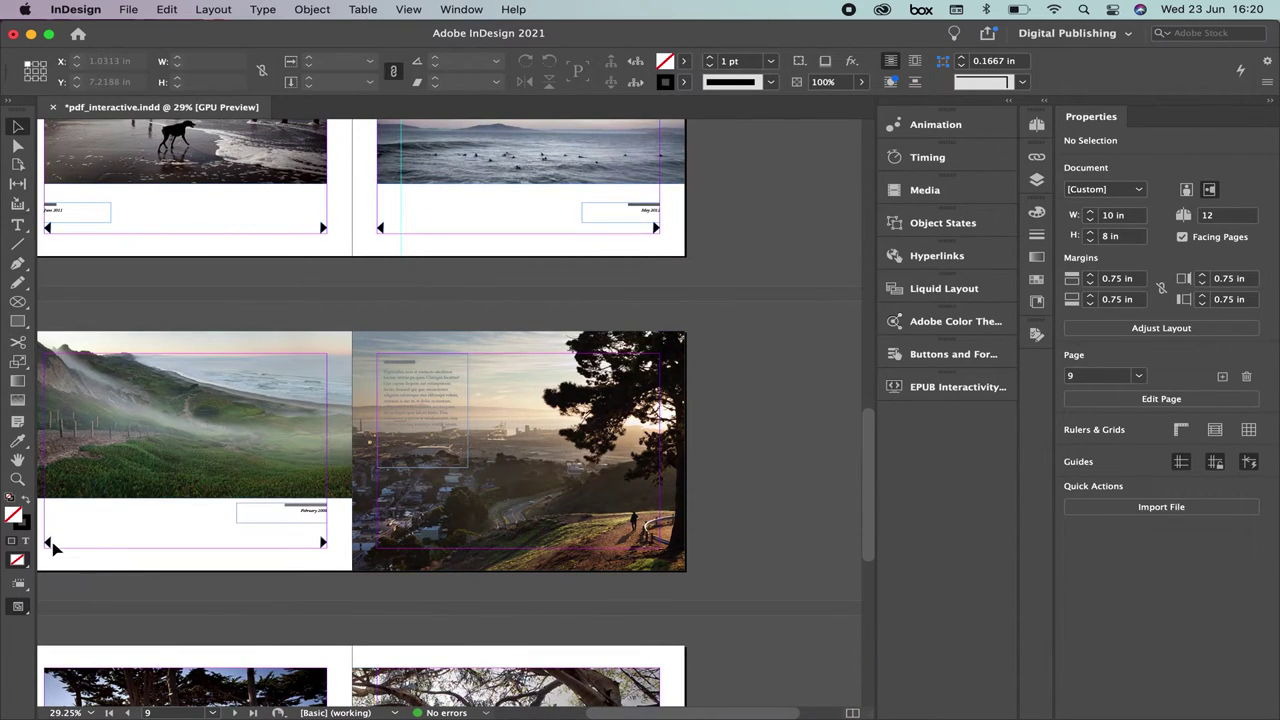
{"action": "left_click", "coordinate": [49, 542]}
{"action": "left_click", "coordinate": [322, 542], "text": "shift"}
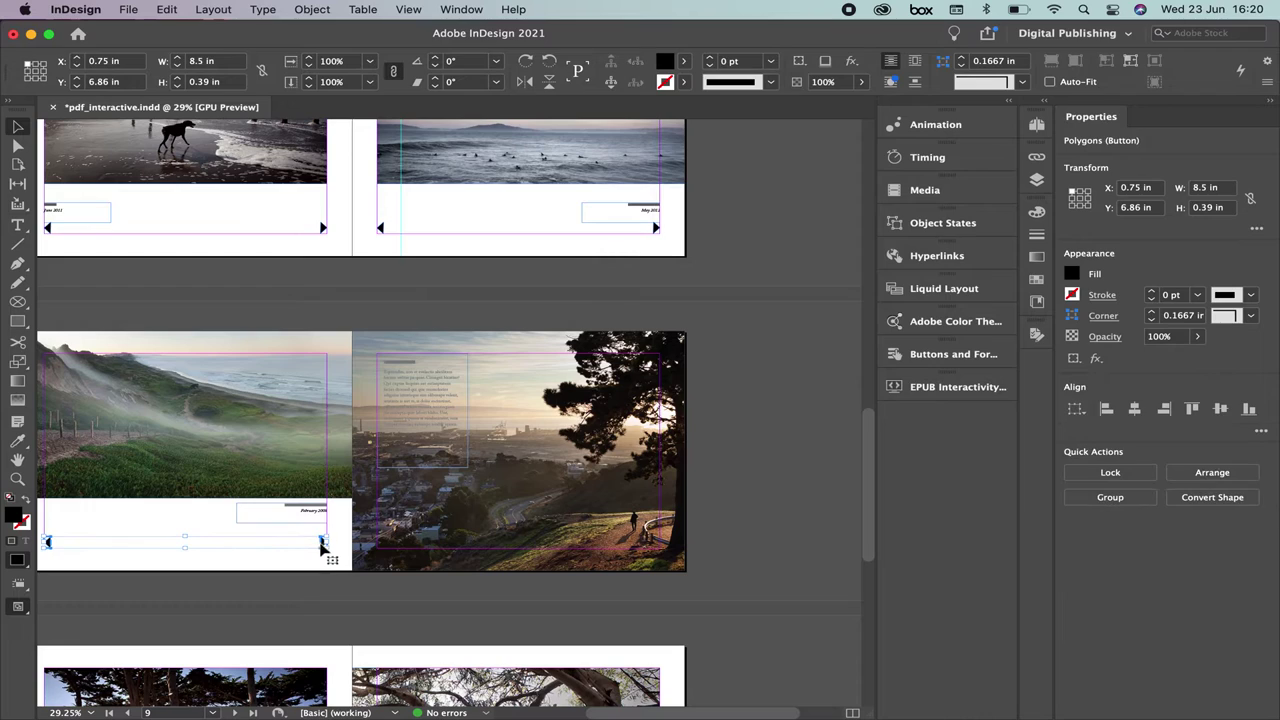
{"action": "left_click_drag", "start_coordinate": [322, 545], "coordinate": [652, 549]}
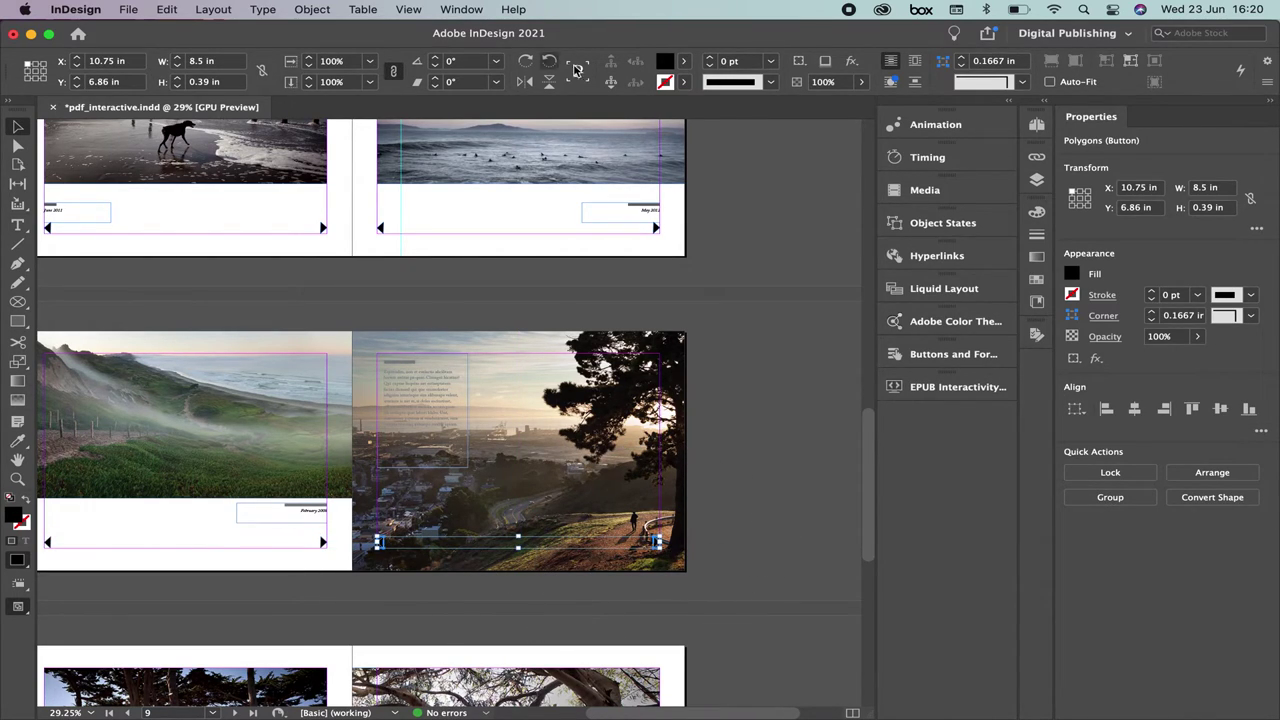
- Fill the two copied arrow buttons on page 9 with [Paper]
{"action": "left_click", "coordinate": [683, 61]}
{"action": "left_click", "coordinate": [530, 150]}
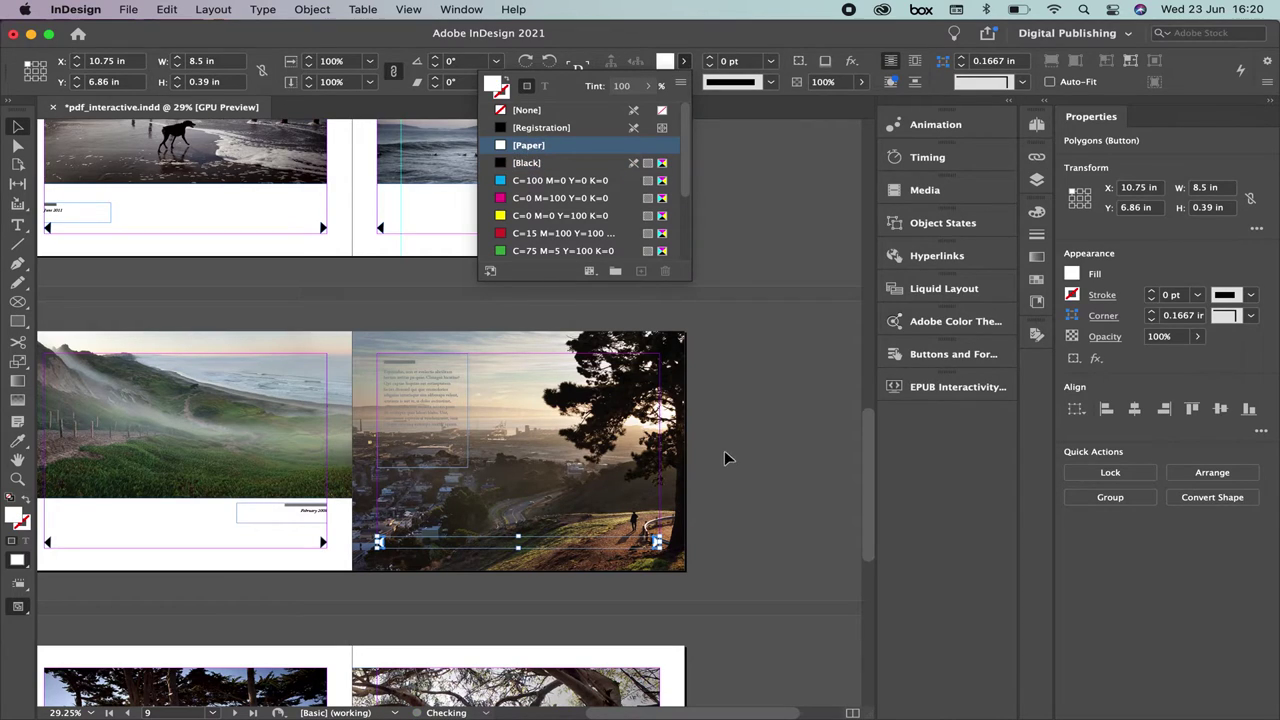
{"action": "left_click", "coordinate": [763, 443]}
{"action": "left_click", "coordinate": [763, 443]}
- Move both caption frames on page 10 up together to X 1.4063 in, Y 5.875 in
{"action": "left_click_drag", "start_coordinate": [517, 449], "coordinate": [609, 403]}
{"action": "scroll", "coordinate": [609, 403], "scroll_direction": "down", "scroll_amount": 5}
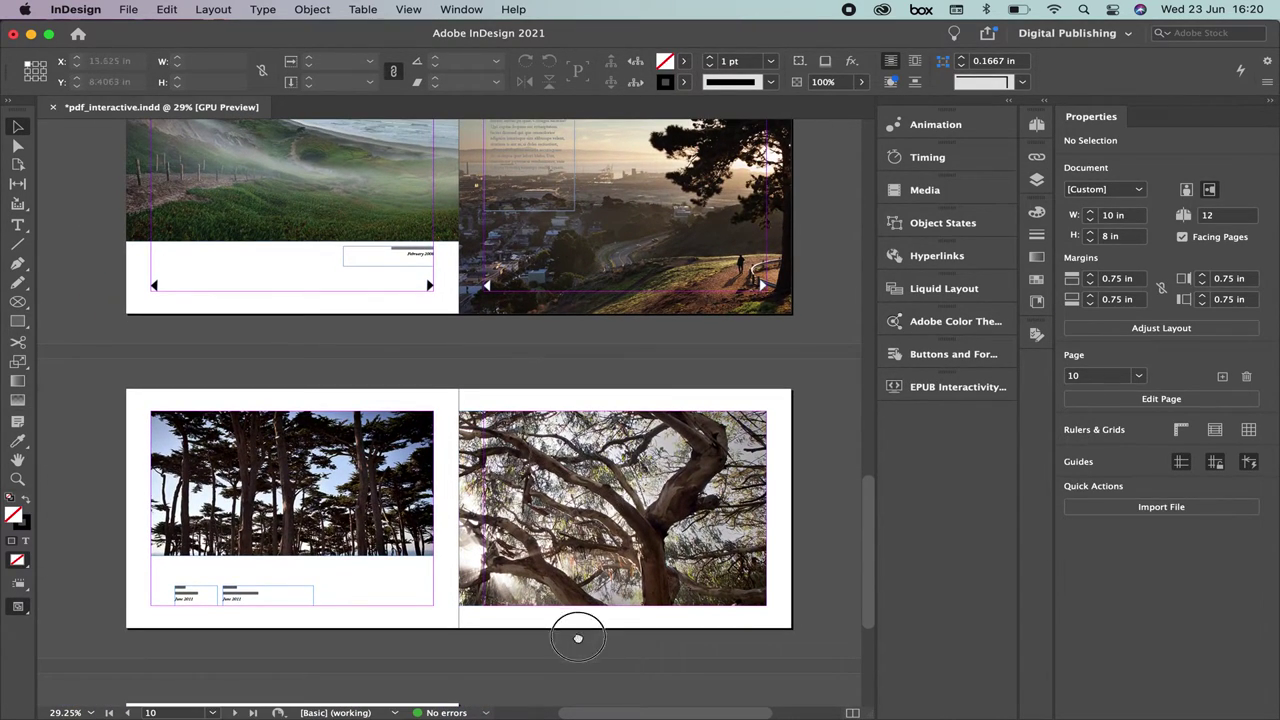
{"action": "left_click_drag", "start_coordinate": [577, 638], "coordinate": [600, 520]}
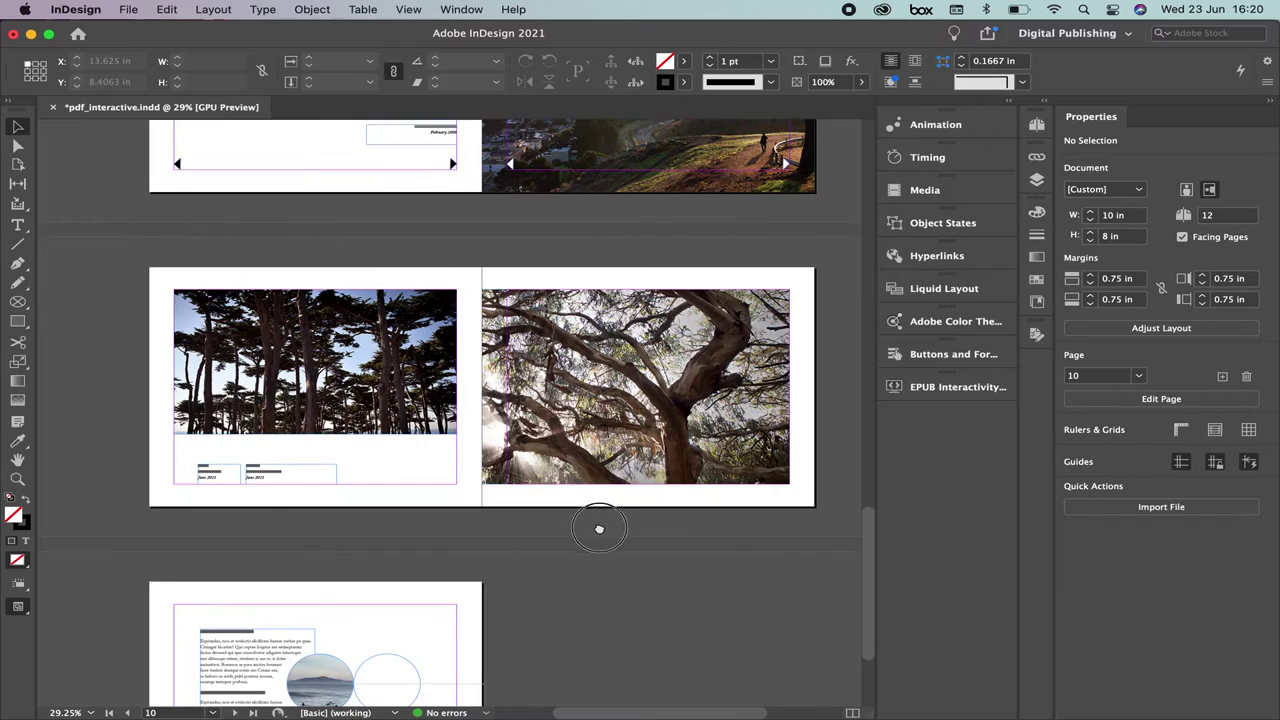
{"action": "scroll", "coordinate": [349, 334], "scroll_direction": "up", "scroll_amount": 2}
{"action": "left_click", "coordinate": [214, 537]}
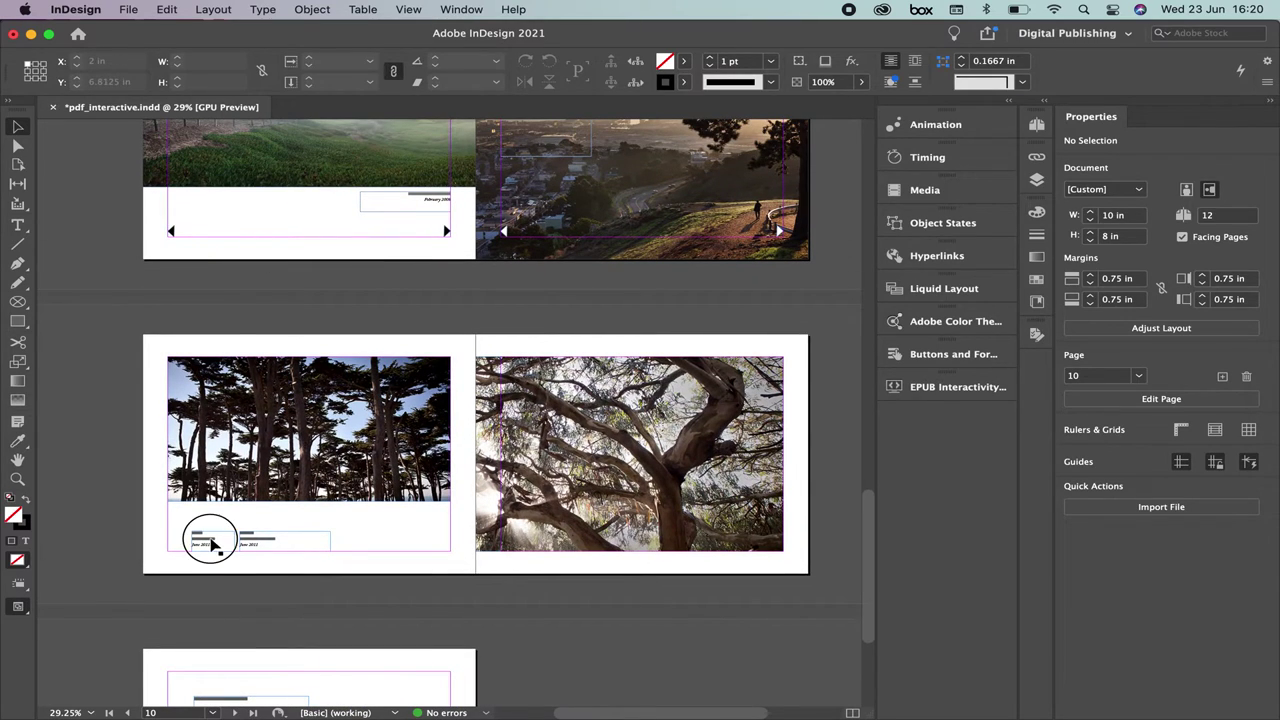
{"action": "left_click", "coordinate": [271, 537], "text": "shift"}
{"action": "left_click", "coordinate": [258, 530]}
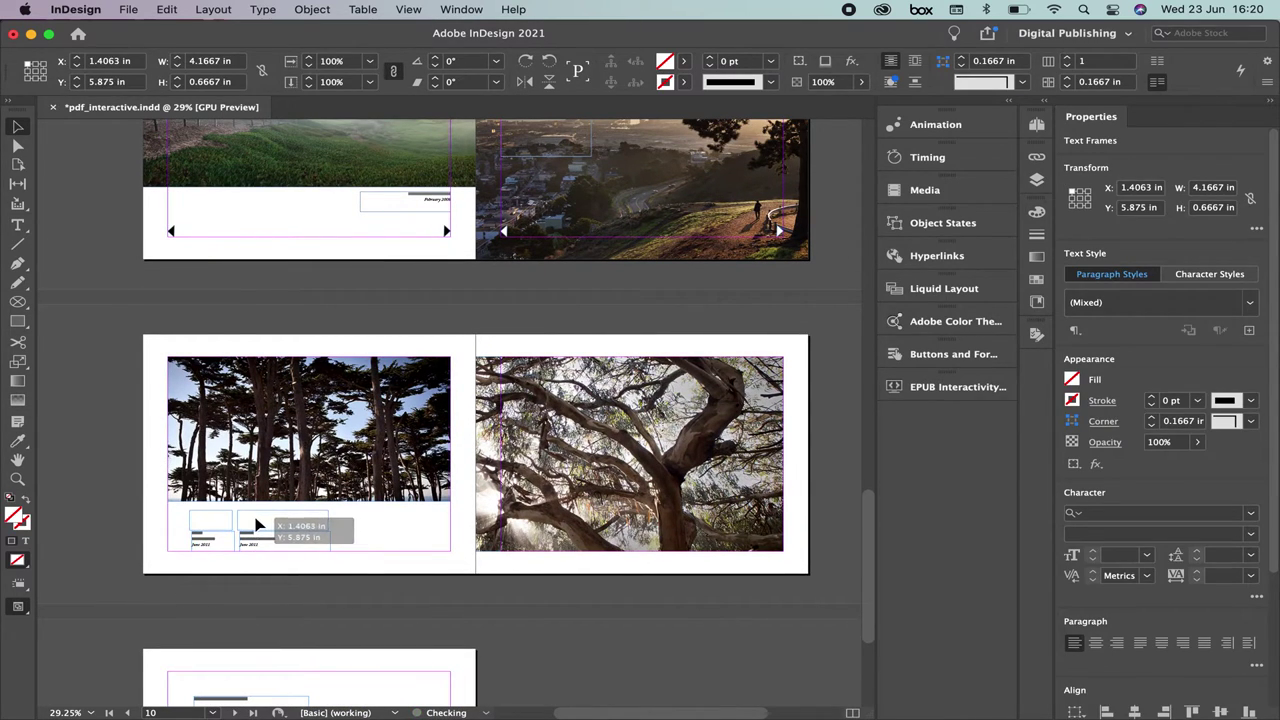
- Duplicate page 8's pair of black arrow buttons straight down to the lower margin of page 10
{"action": "left_click", "coordinate": [171, 230]}
{"action": "left_click", "coordinate": [447, 233], "text": "shift"}
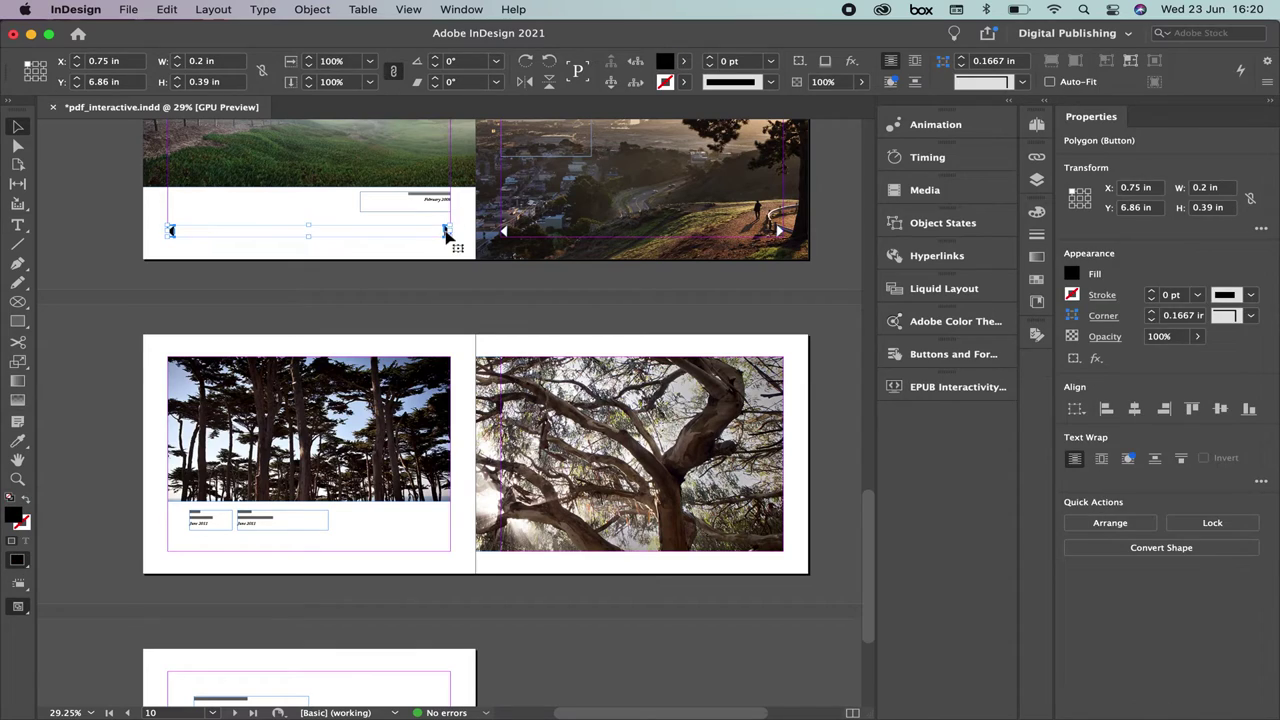
{"action": "left_click_drag", "start_coordinate": [449, 237], "coordinate": [448, 550]}
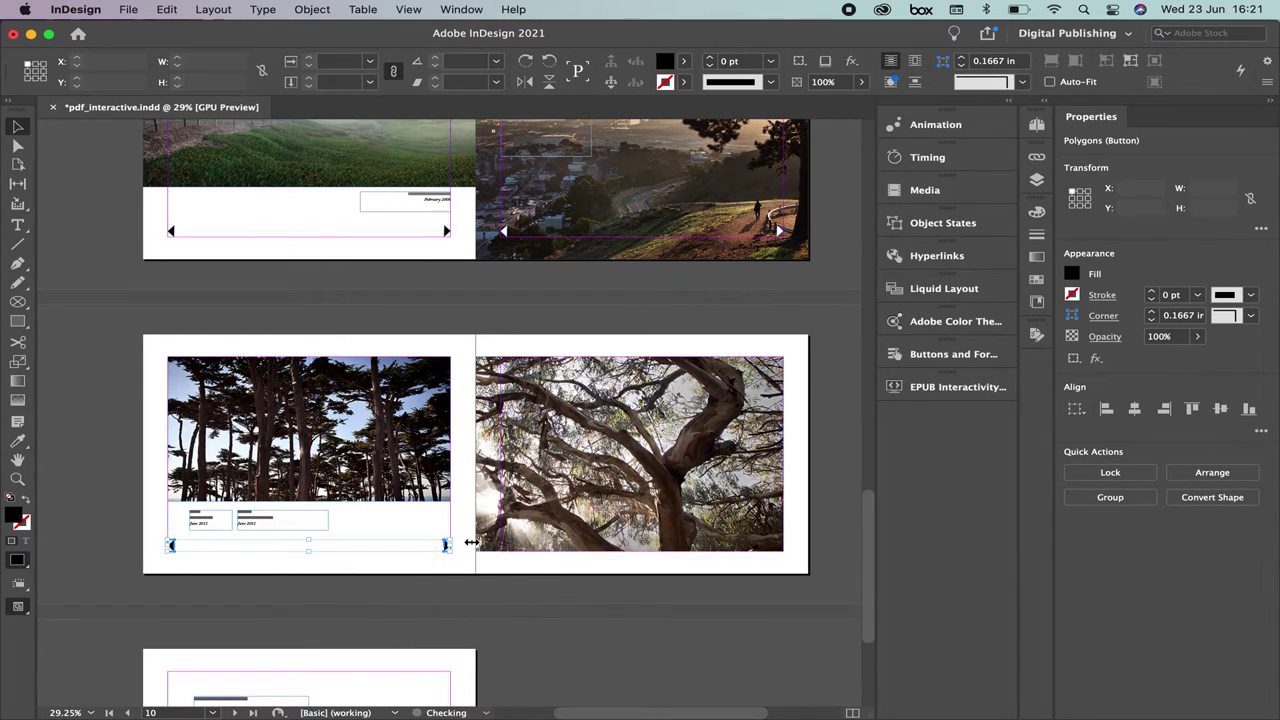
- Duplicate page 9's pair of white arrow buttons onto the lower edge of page 11's photo, at X 10.7431 in, Y 6.86 in
{"action": "left_click", "coordinate": [503, 231]}
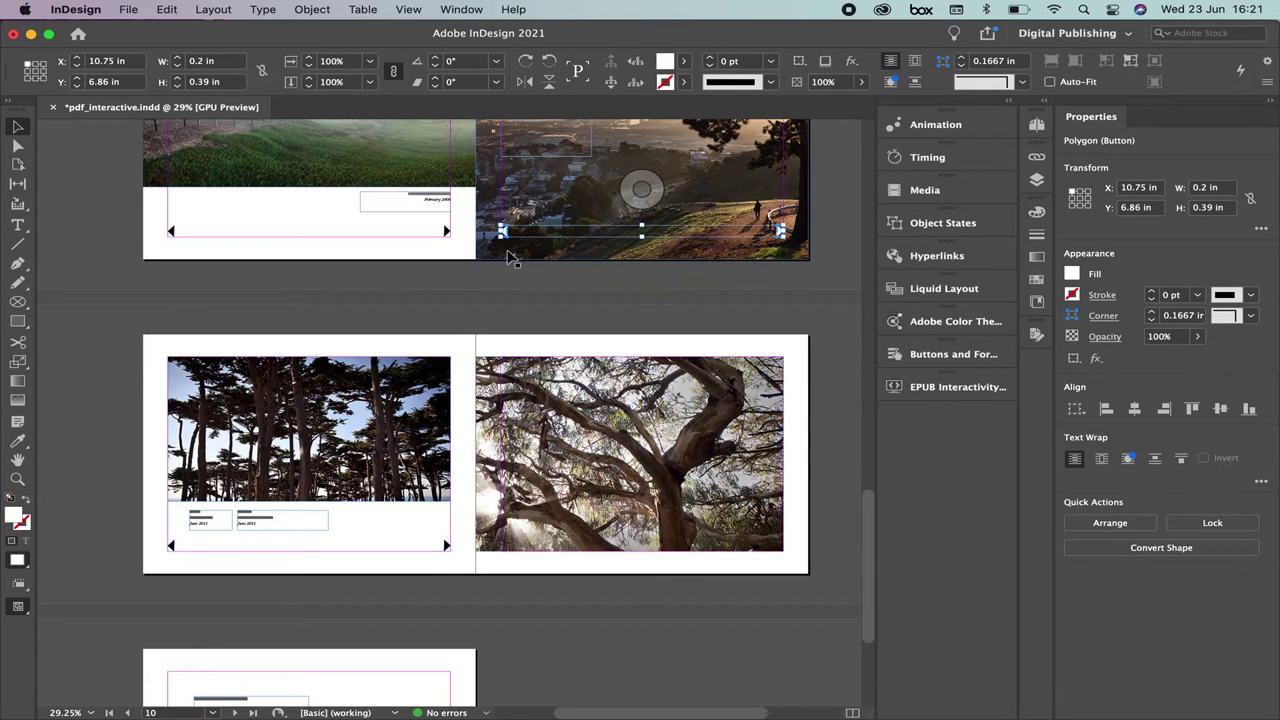
{"action": "left_click_drag", "start_coordinate": [508, 235], "coordinate": [481, 551]}
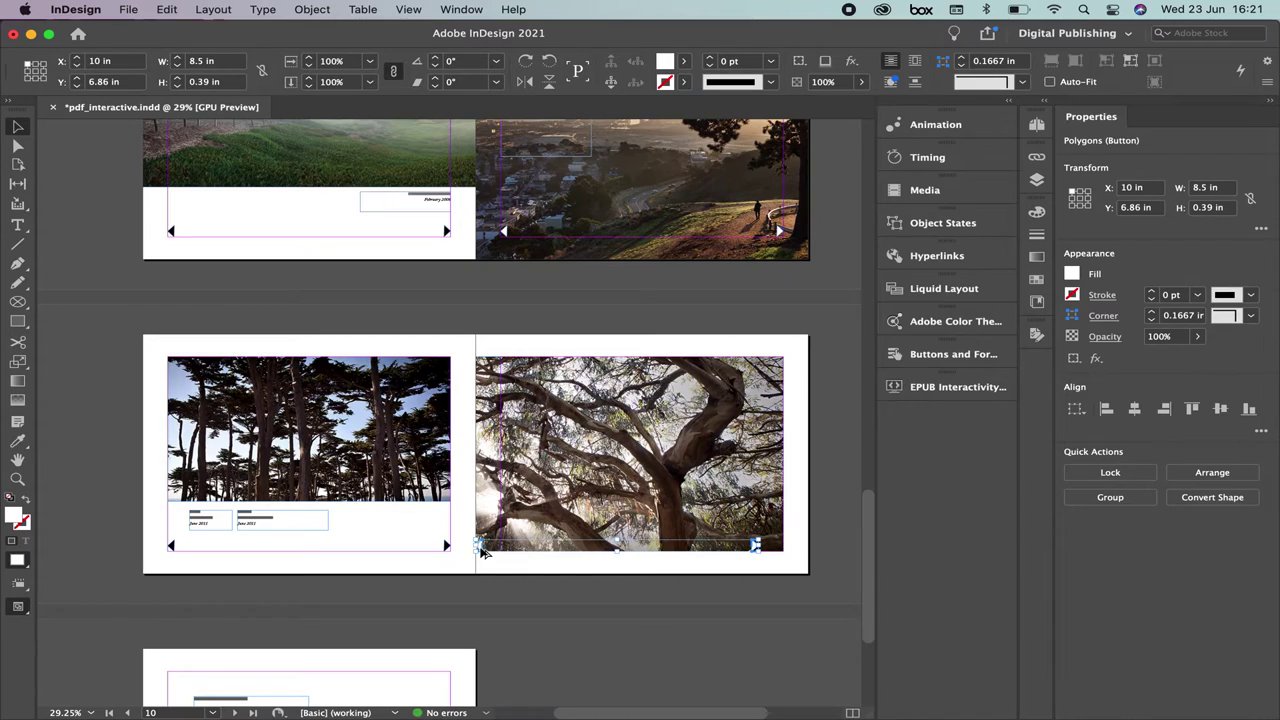
{"action": "left_click_drag", "start_coordinate": [477, 545], "coordinate": [507, 552]}
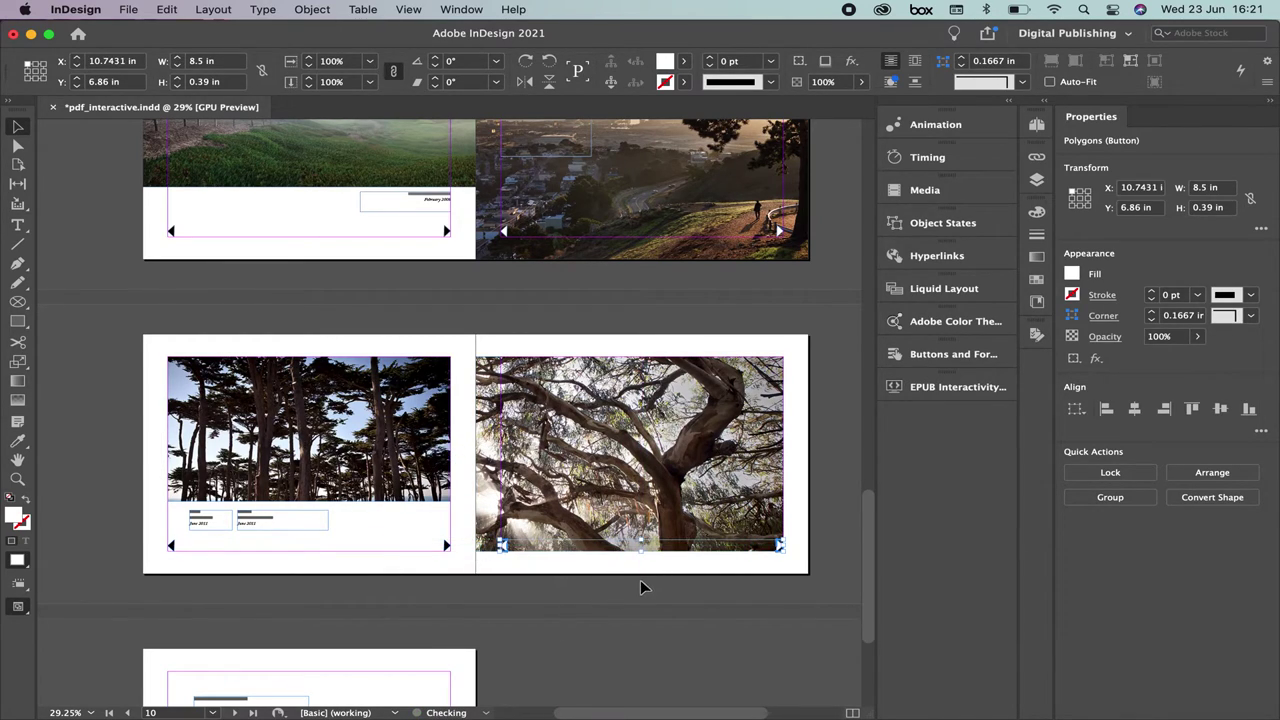
{"action": "left_click", "coordinate": [644, 568]}
- Duplicate only the left-pointing black arrow button from page 10 to the lower-left margin corner of page 12
{"action": "scroll", "coordinate": [640, 500], "scroll_direction": "down", "scroll_amount": 5}
{"action": "scroll", "coordinate": [540, 591], "scroll_direction": "down", "scroll_amount": 3}
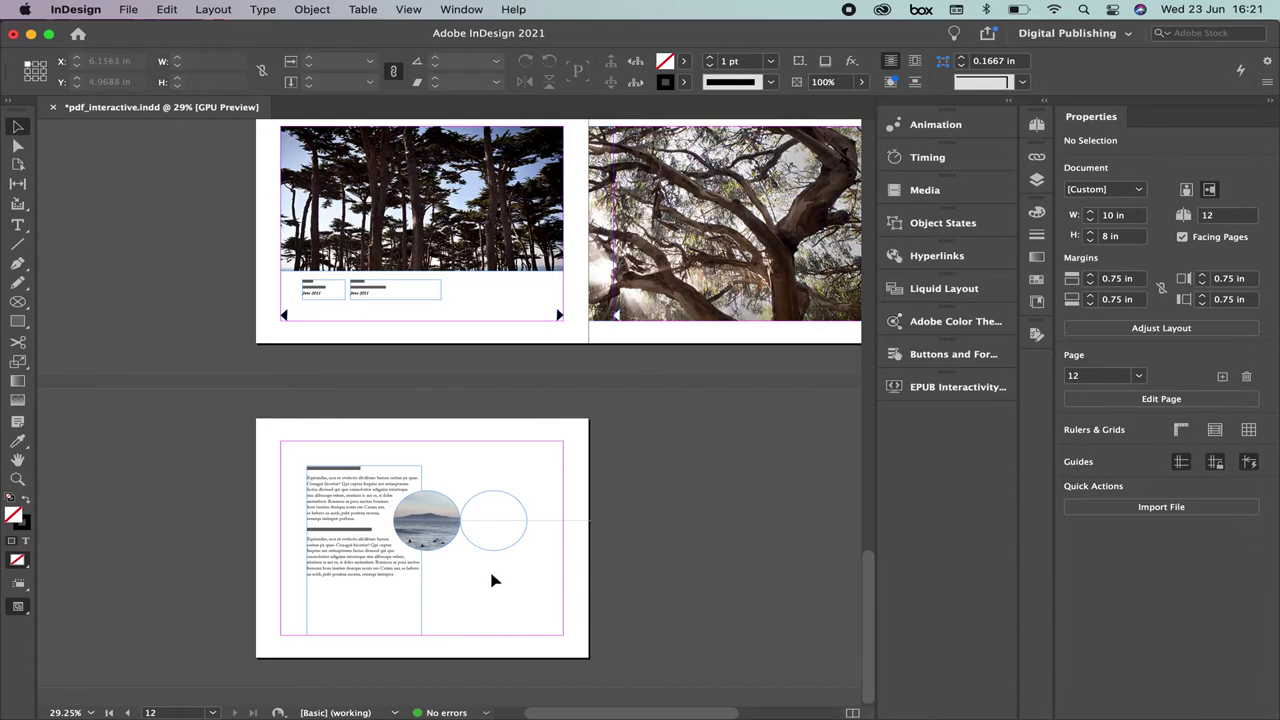
{"action": "left_click", "coordinate": [284, 316]}
{"action": "left_click_drag", "start_coordinate": [284, 316], "coordinate": [281, 630]}
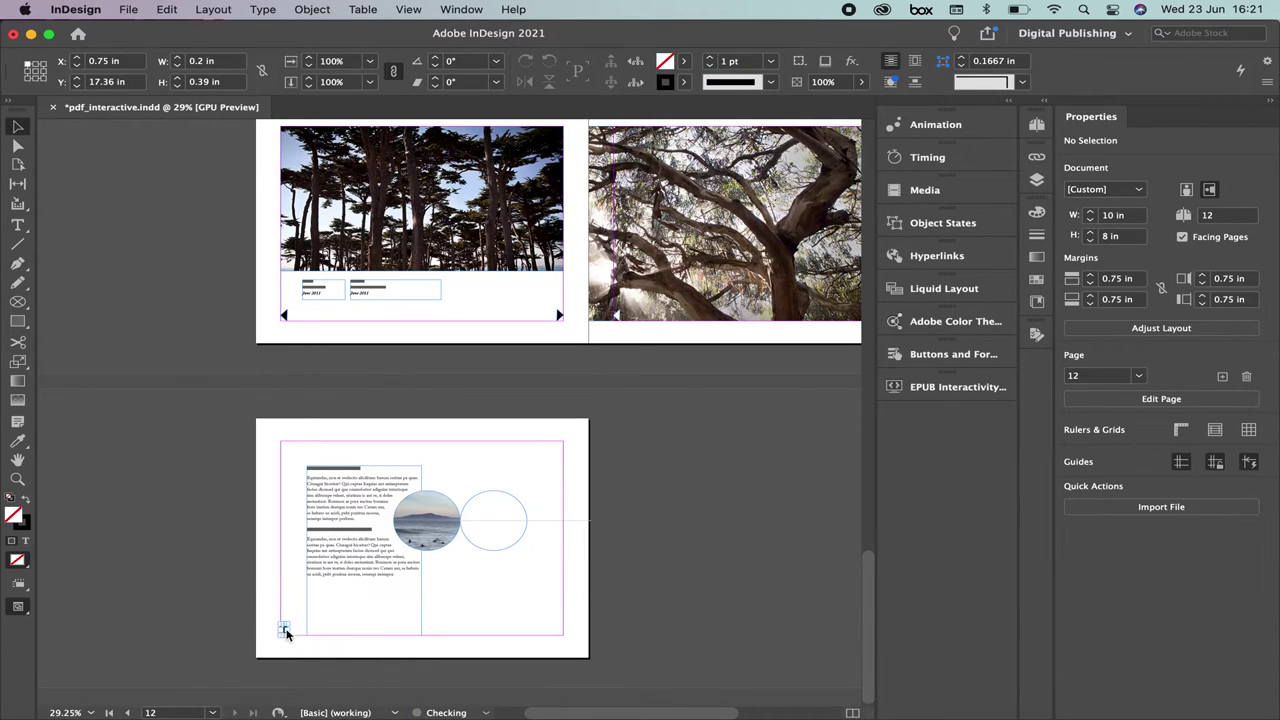
{"action": "left_click", "coordinate": [314, 363]}
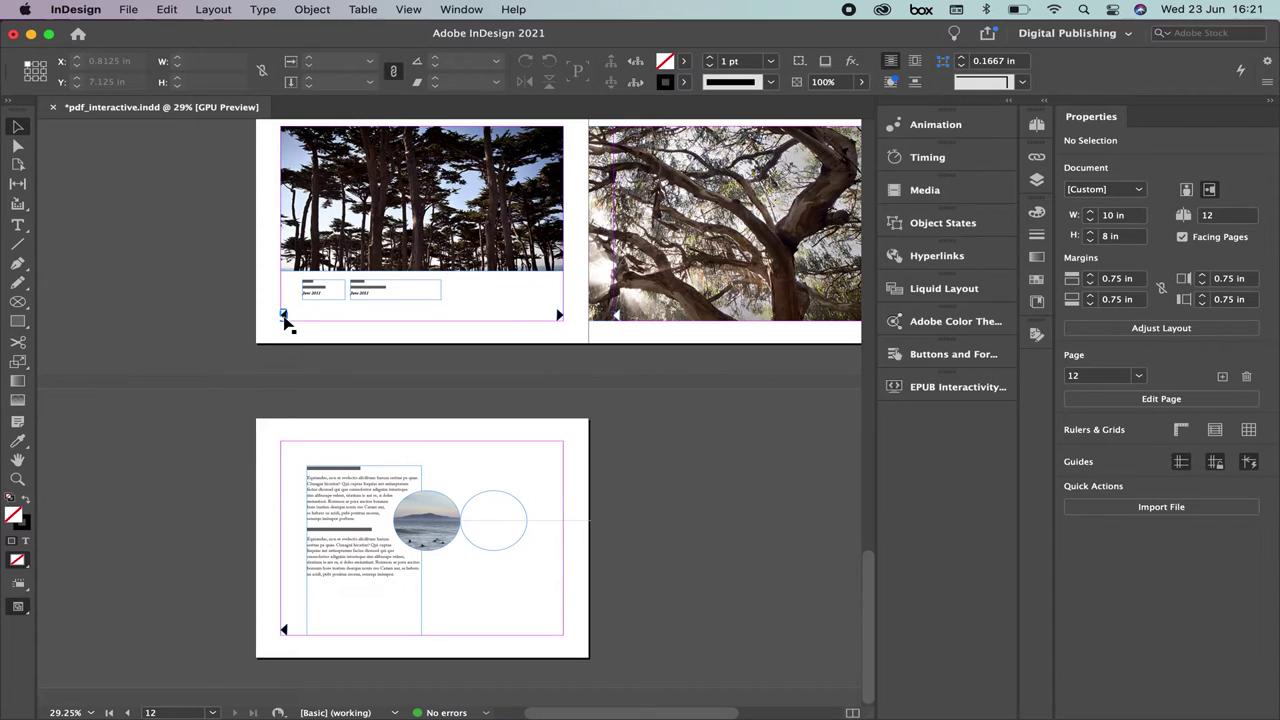
- Draw a 0.36 in square near page 12's lower-right margin corner, at about X 8.8 in, Y 6.86 in
{"action": "left_click_drag", "start_coordinate": [557, 614], "coordinate": [600, 626]}
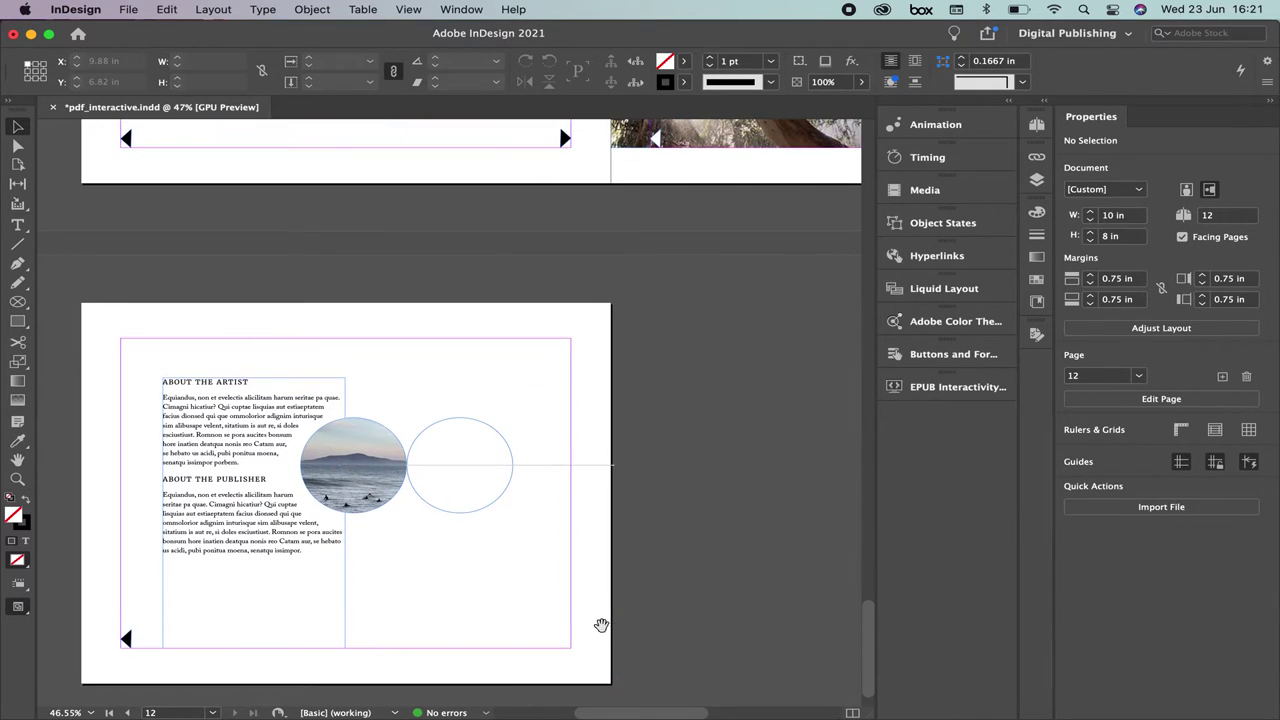
{"action": "left_click", "coordinate": [17, 321]}
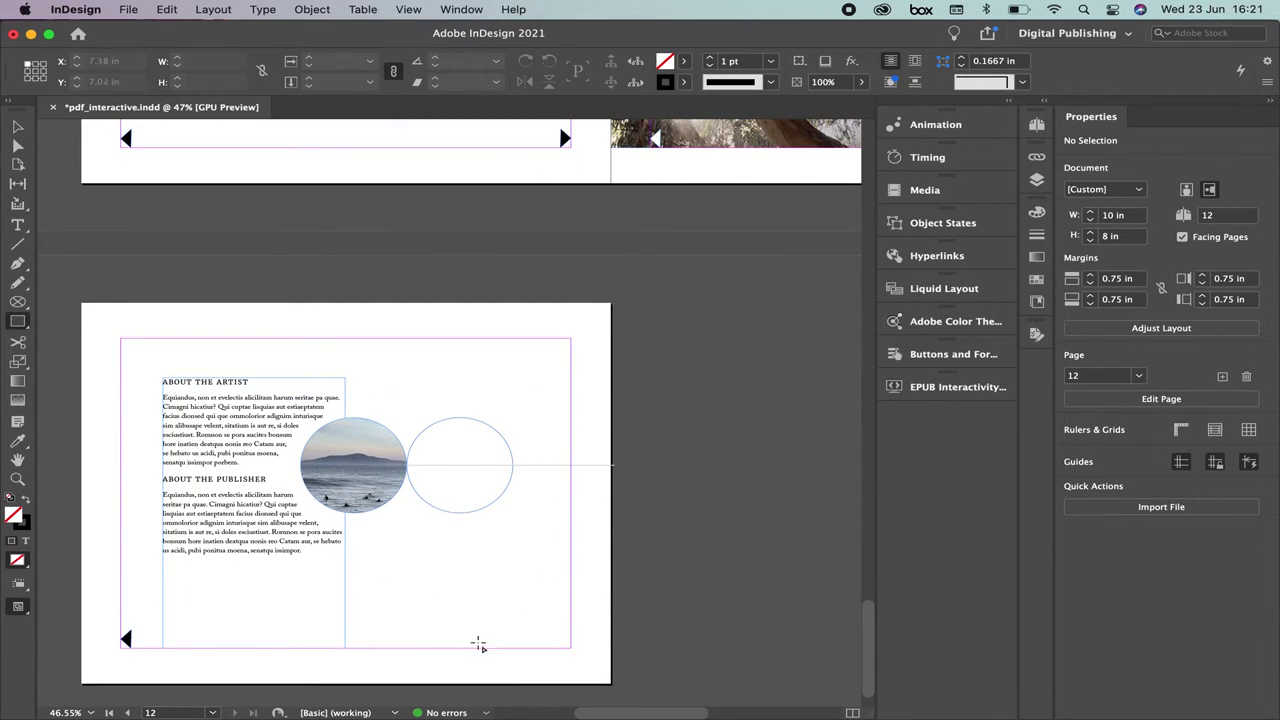
{"action": "left_click_drag", "start_coordinate": [545, 628], "coordinate": [571, 648]}
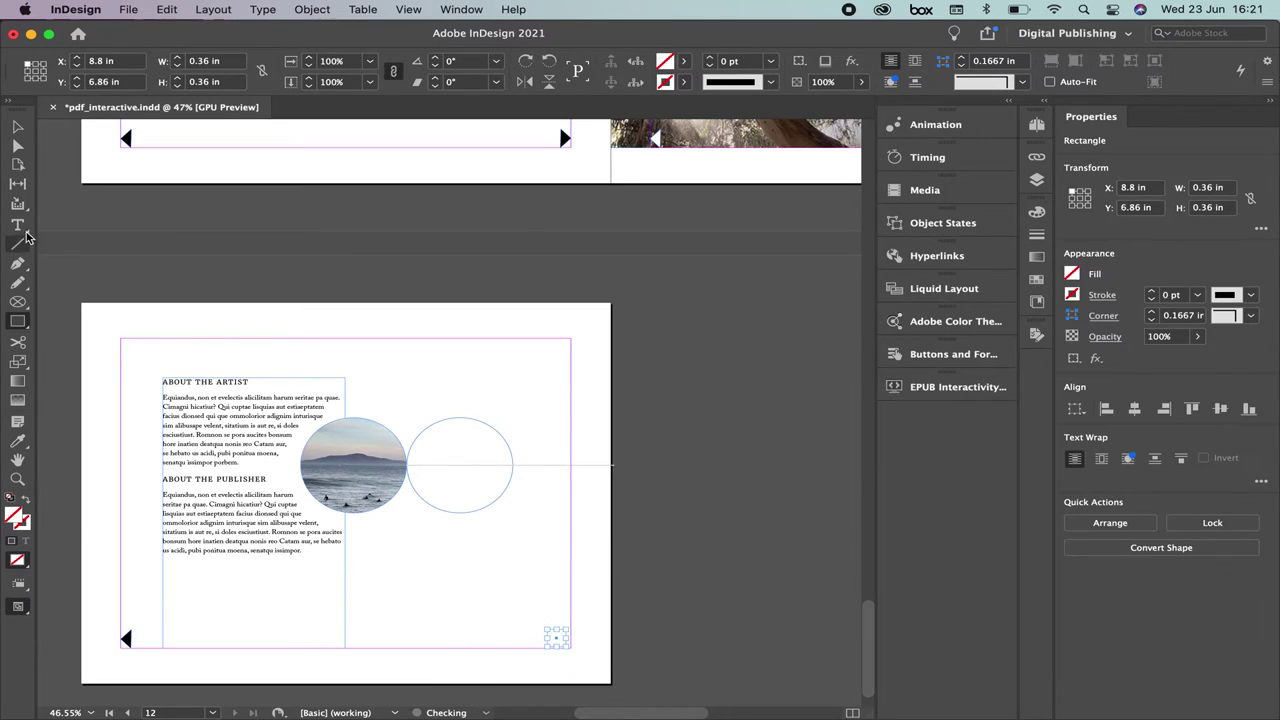
{"action": "left_click", "coordinate": [17, 127]}
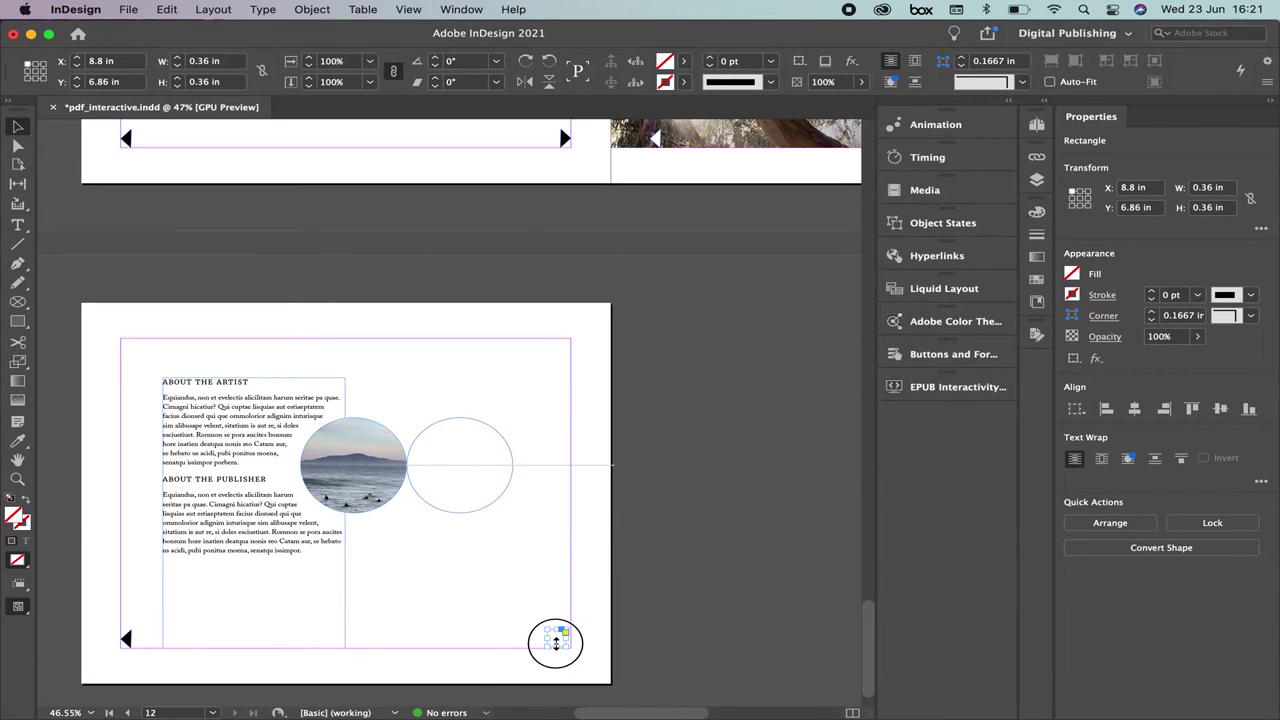
{"action": "left_click", "coordinate": [560, 643]}
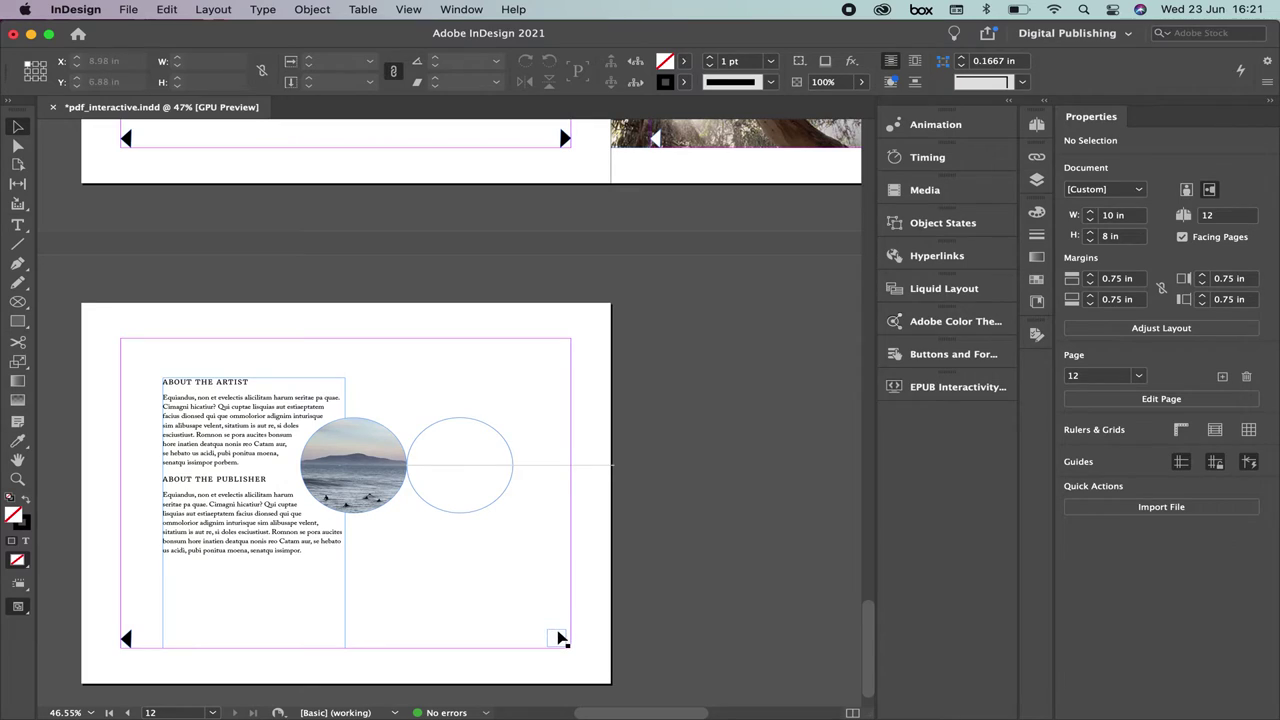
- Move the square on page 12 to X 8.89 in, Y 6.875 in and fill it with [Black]
{"action": "left_click", "coordinate": [564, 637]}
{"action": "left_click", "coordinate": [563, 636]}
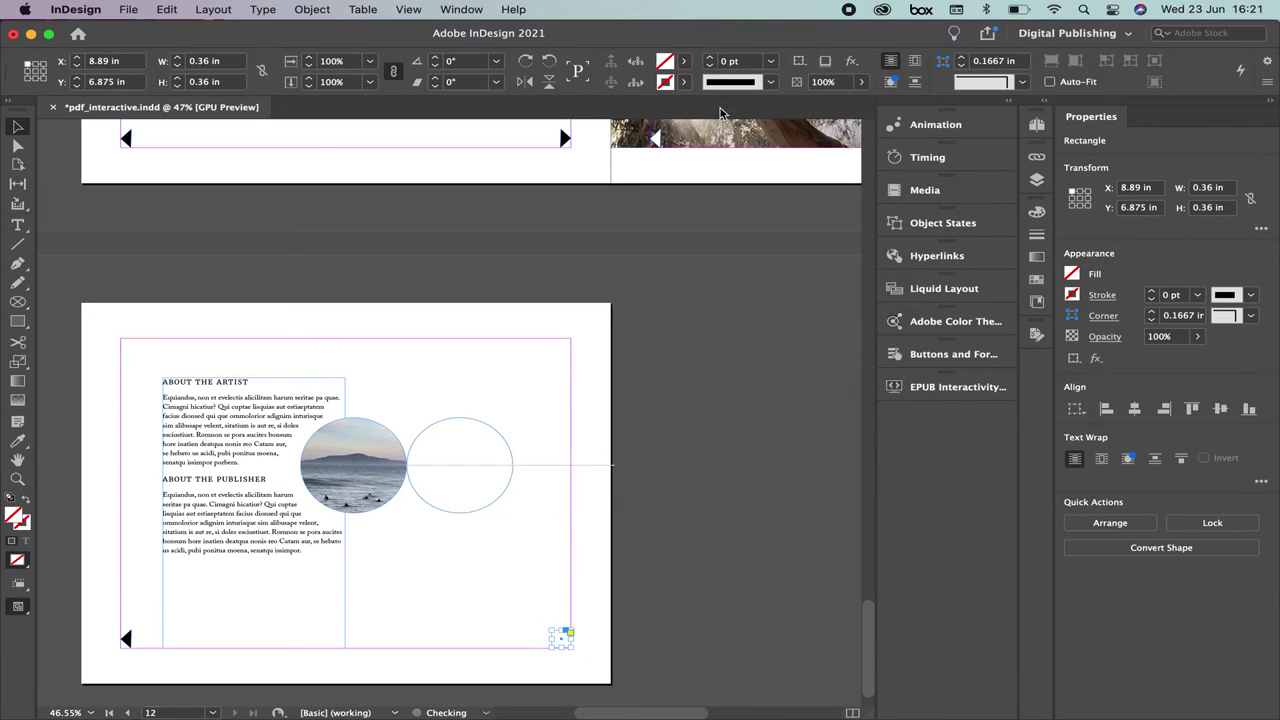
{"action": "left_click", "coordinate": [680, 62]}
{"action": "left_click", "coordinate": [545, 164]}
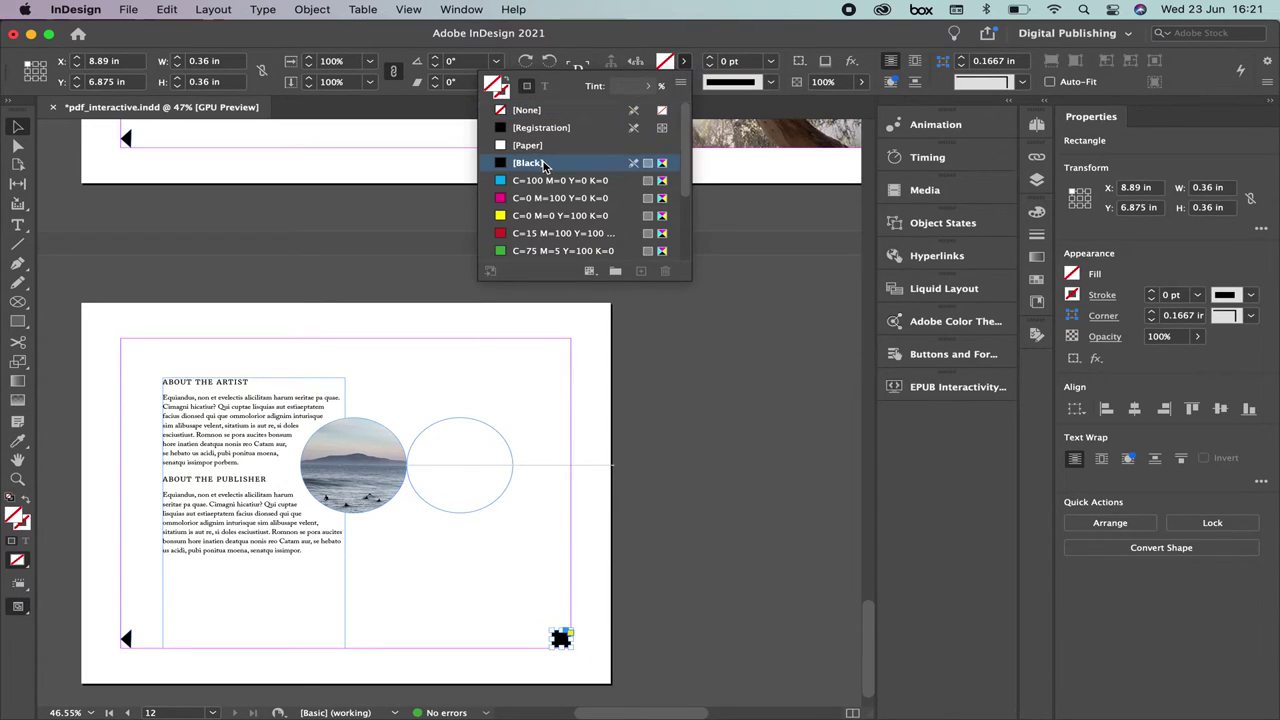
- Convert the black square into a button named "first page" with the Go To First Page action
{"action": "left_click", "coordinate": [946, 362]}
{"action": "left_click", "coordinate": [790, 371]}
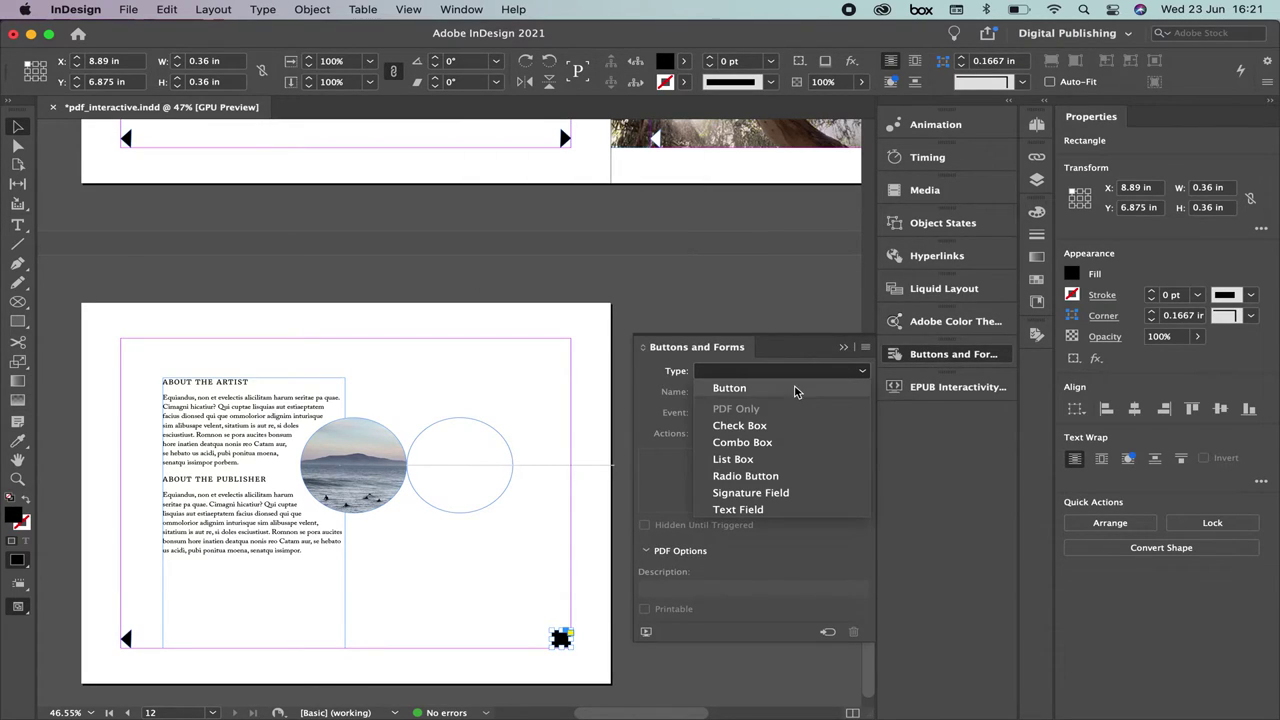
{"action": "left_click", "coordinate": [797, 389]}
{"action": "triple_click", "coordinate": [752, 371]}
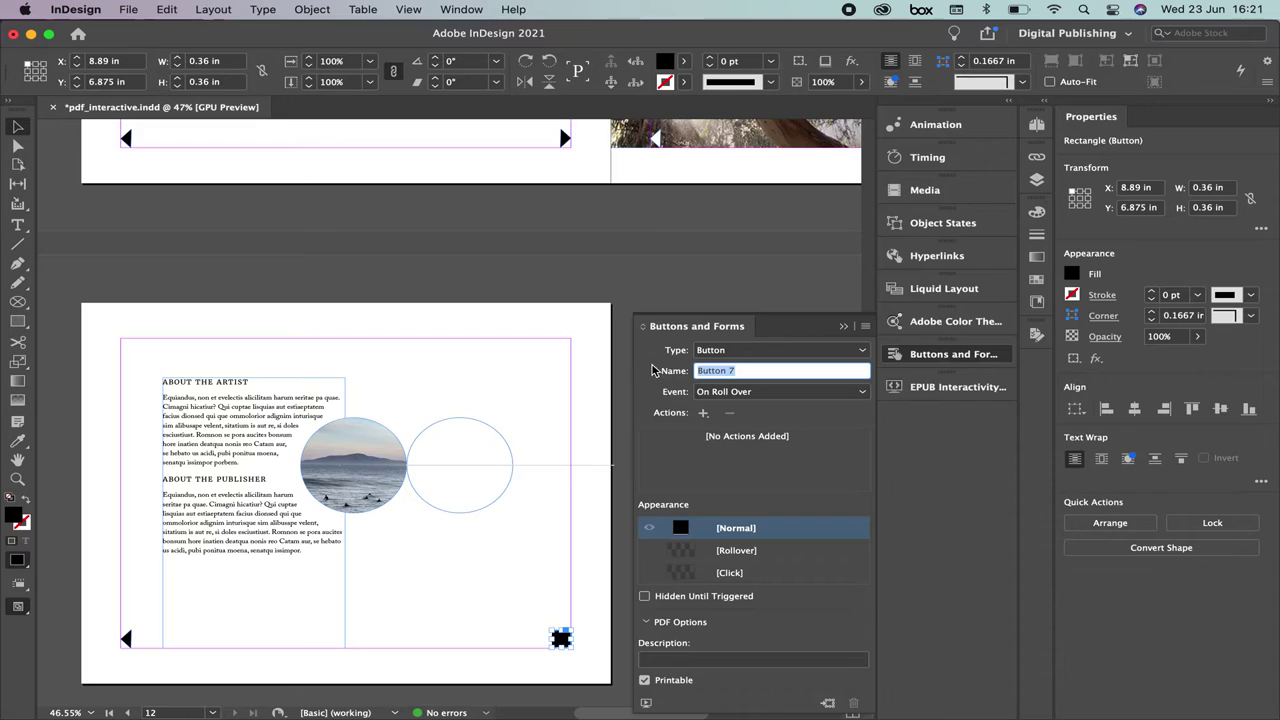
{"action": "type", "text": "first page"}
{"action": "left_click", "coordinate": [703, 413]}
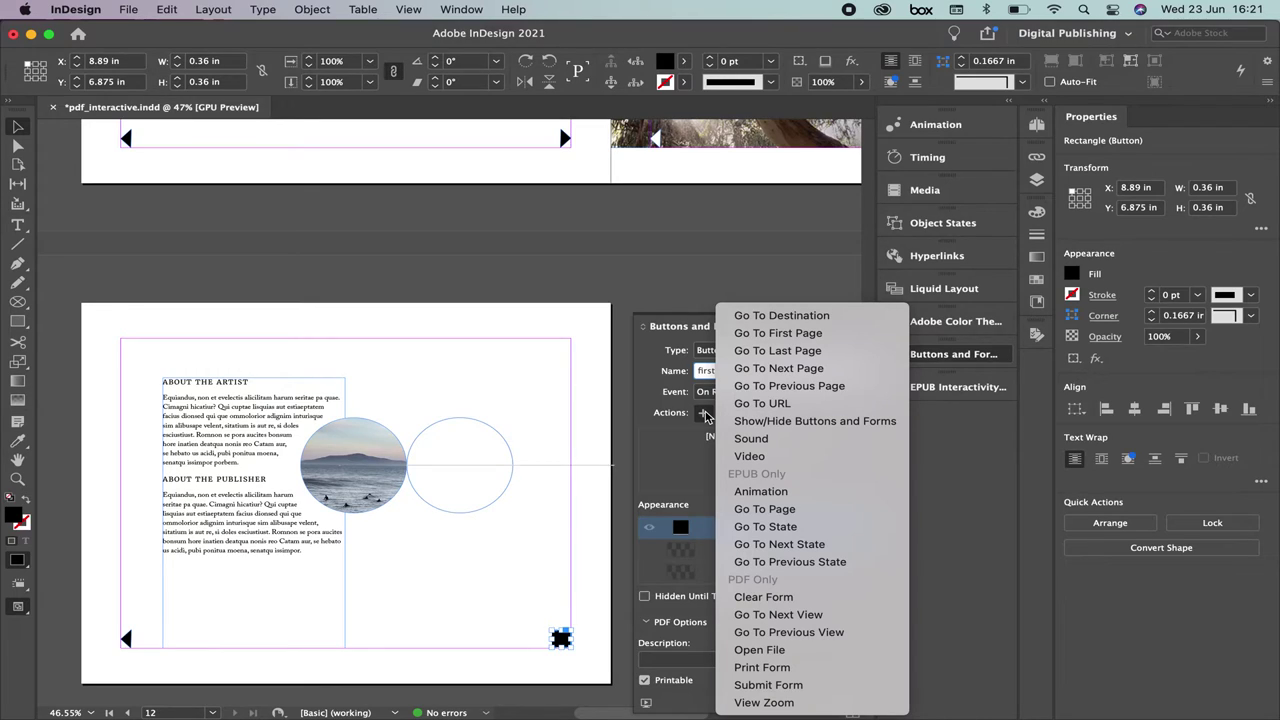
{"action": "left_click", "coordinate": [781, 333]}
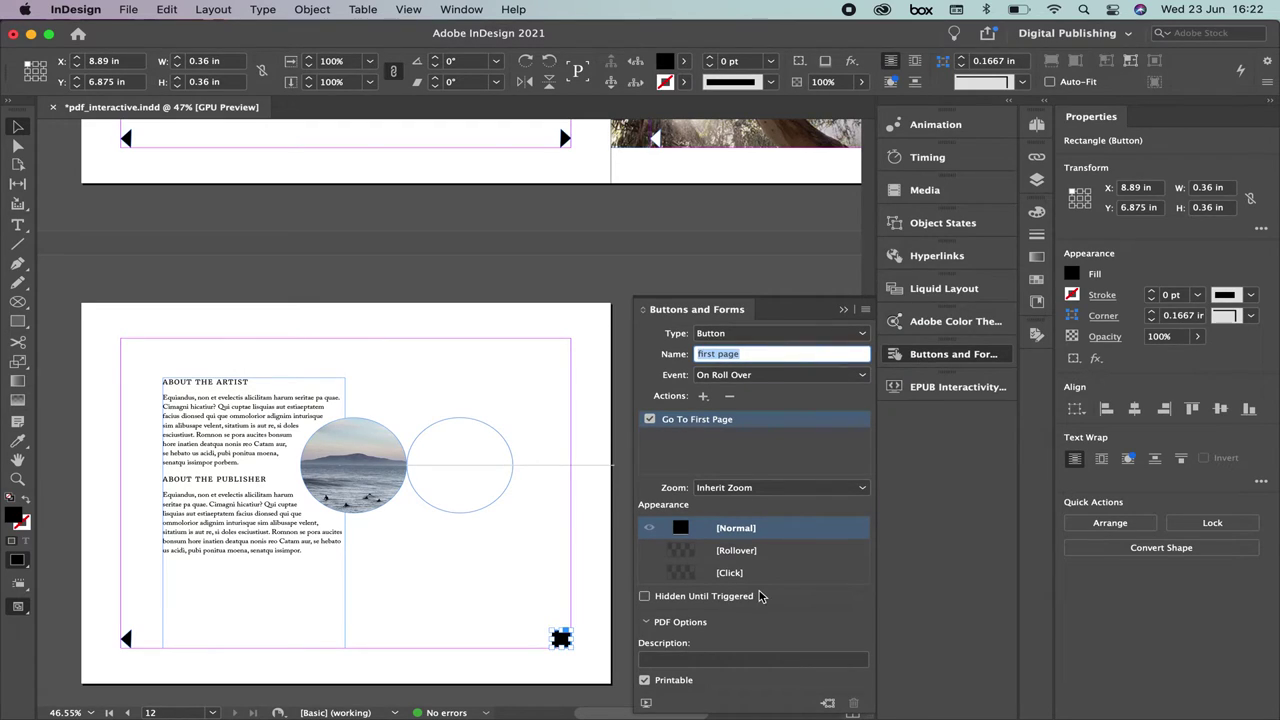
{"action": "left_click", "coordinate": [843, 309]}
{"action": "scroll", "coordinate": [540, 400], "scroll_direction": "up", "scroll_amount": 5}
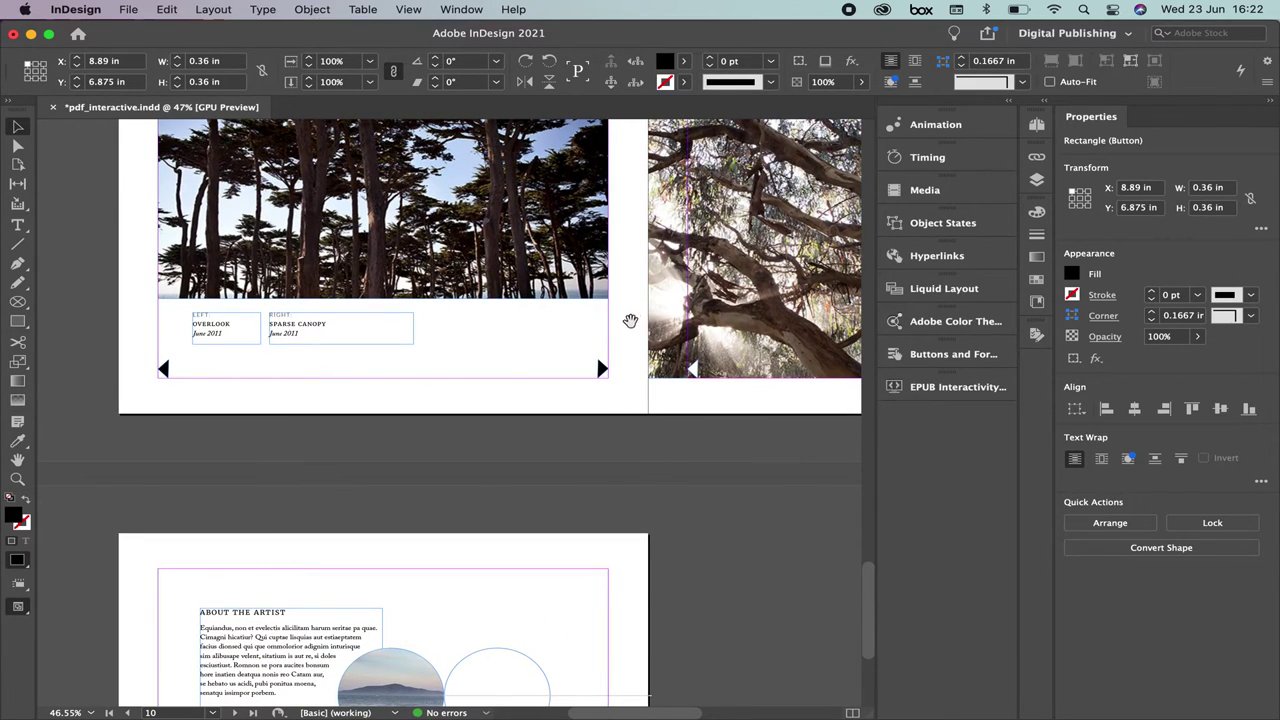
{"action": "scroll", "coordinate": [600, 354], "scroll_direction": "up", "scroll_amount": 3}
{"action": "scroll", "coordinate": [578, 370], "scroll_direction": "up", "scroll_amount": 3}
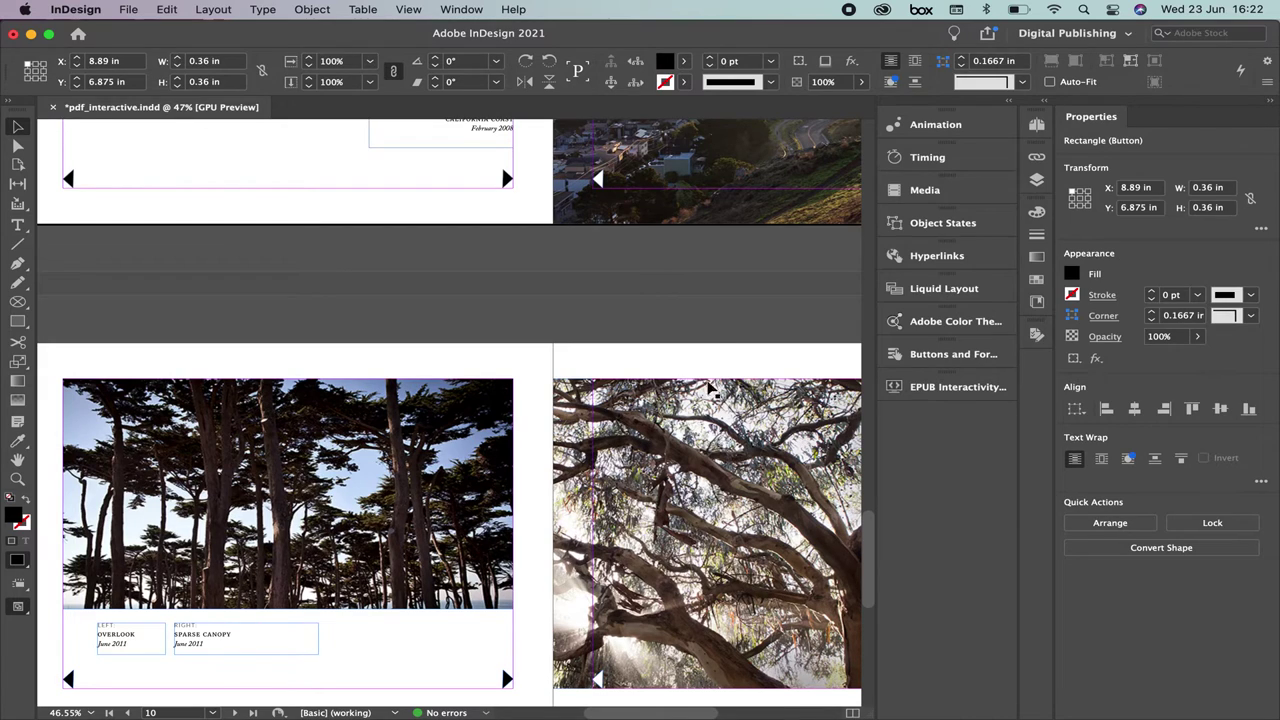
- Replace the number 2 in the black cover button on page 1 with an asterisk and fit the page in the window
{"action": "scroll", "coordinate": [634, 277], "scroll_direction": "up", "scroll_amount": 5}
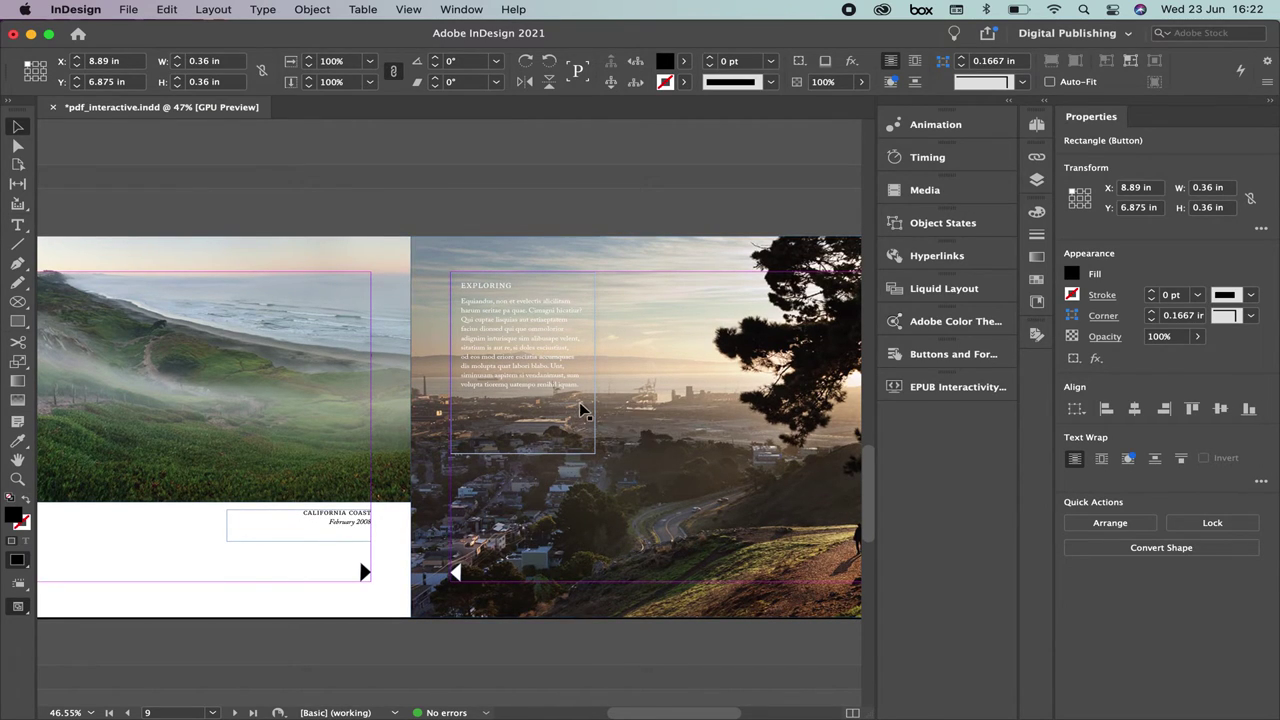
{"action": "scroll", "coordinate": [583, 480], "scroll_direction": "up", "scroll_amount": 3}
{"action": "scroll", "coordinate": [557, 337], "scroll_direction": "up", "scroll_amount": 10}
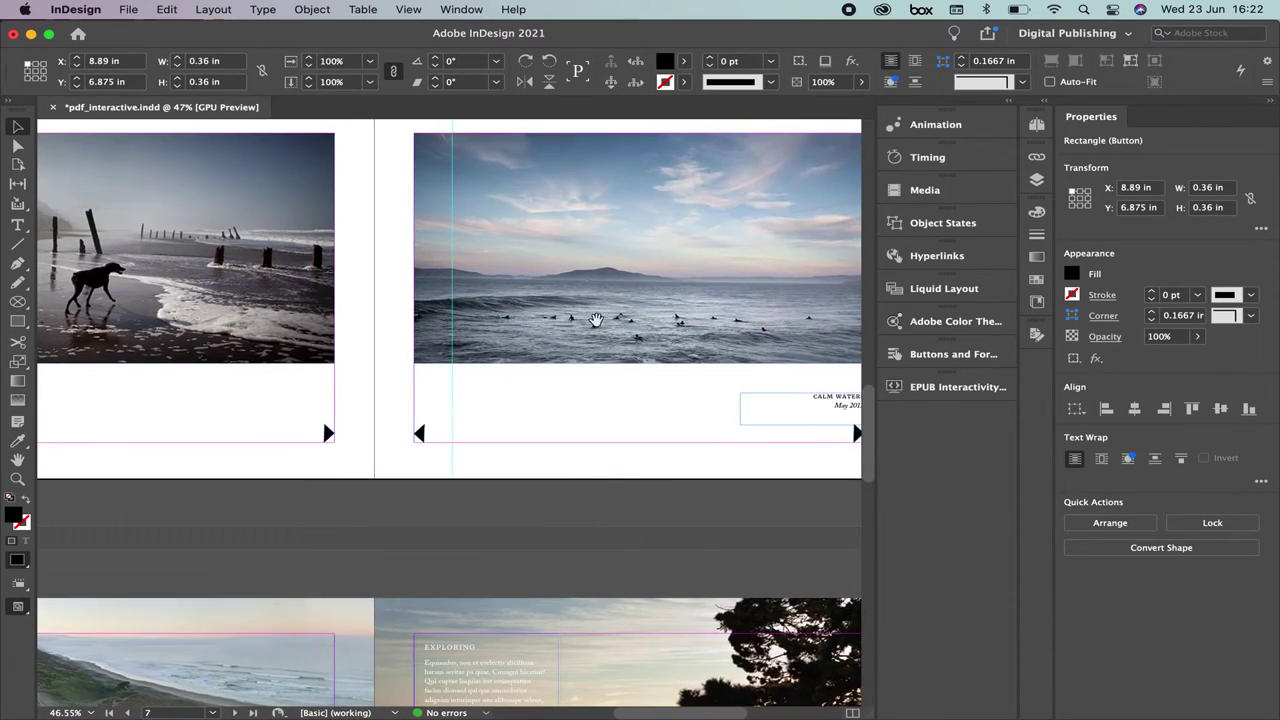
{"action": "scroll", "coordinate": [581, 604], "scroll_direction": "up", "scroll_amount": 10}
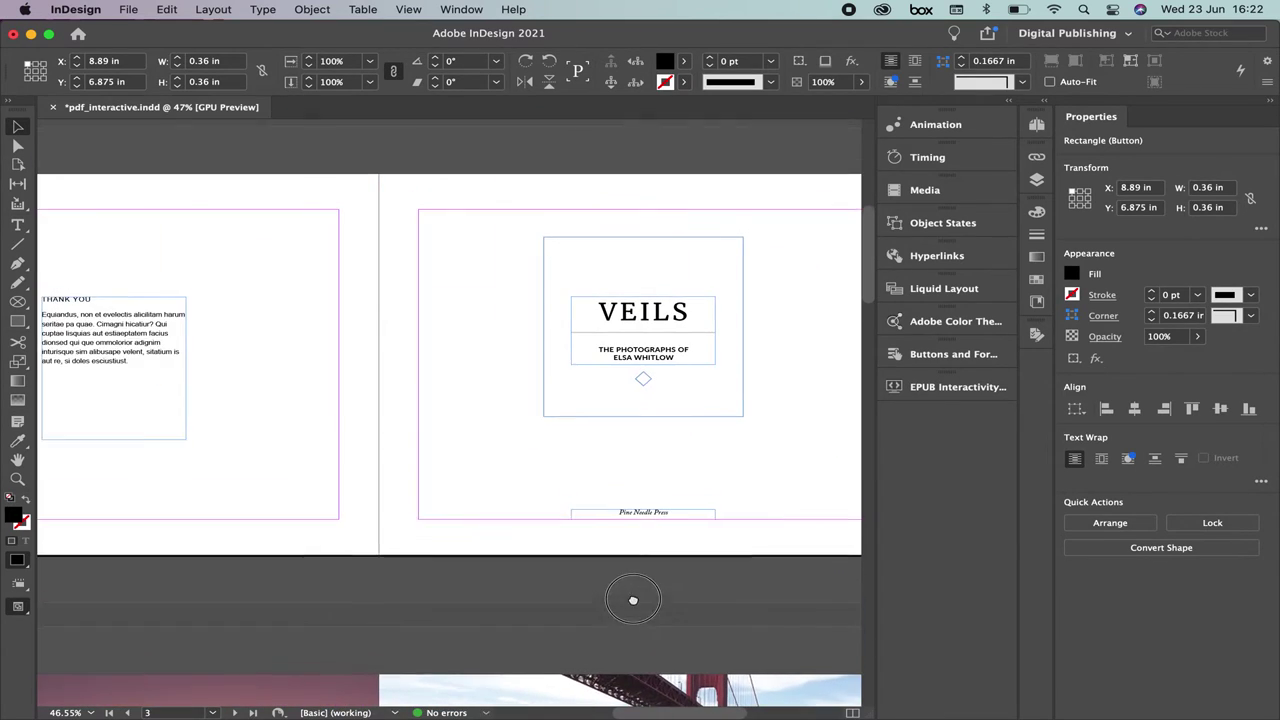
{"action": "scroll", "coordinate": [529, 454], "scroll_direction": "up", "scroll_amount": 1}
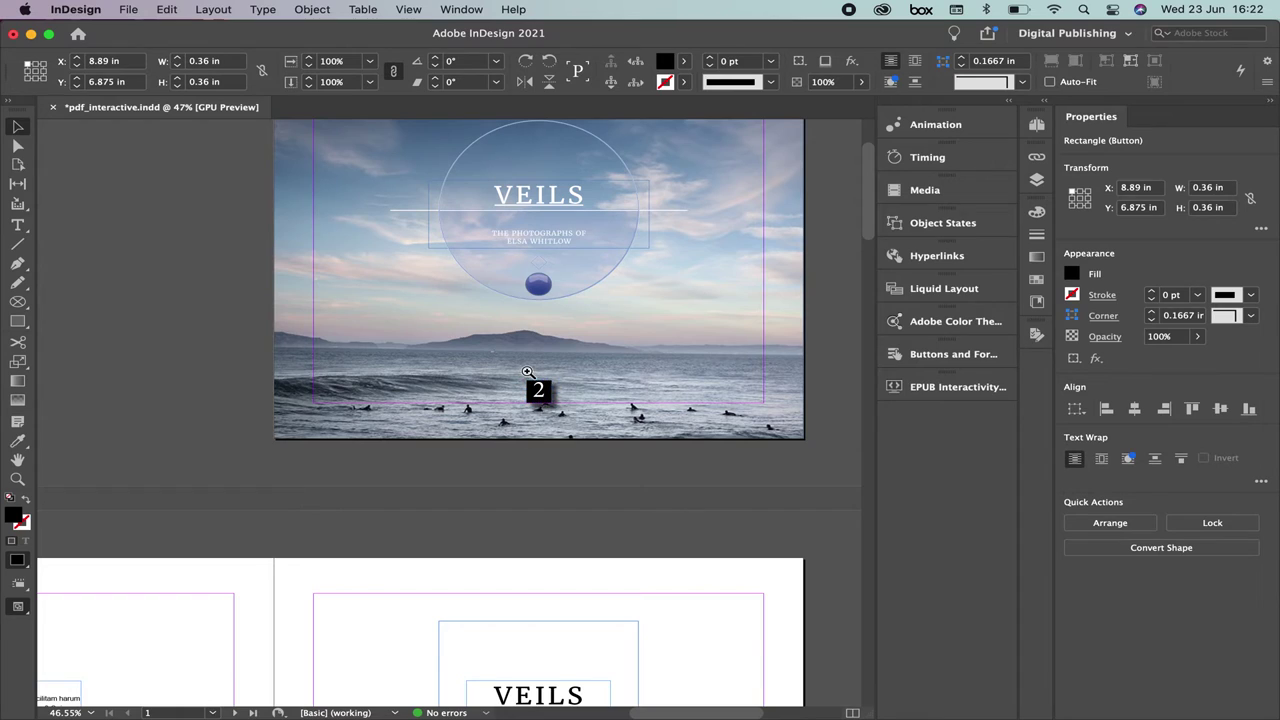
{"action": "scroll", "coordinate": [540, 395], "scroll_direction": "up", "scroll_amount": 6}
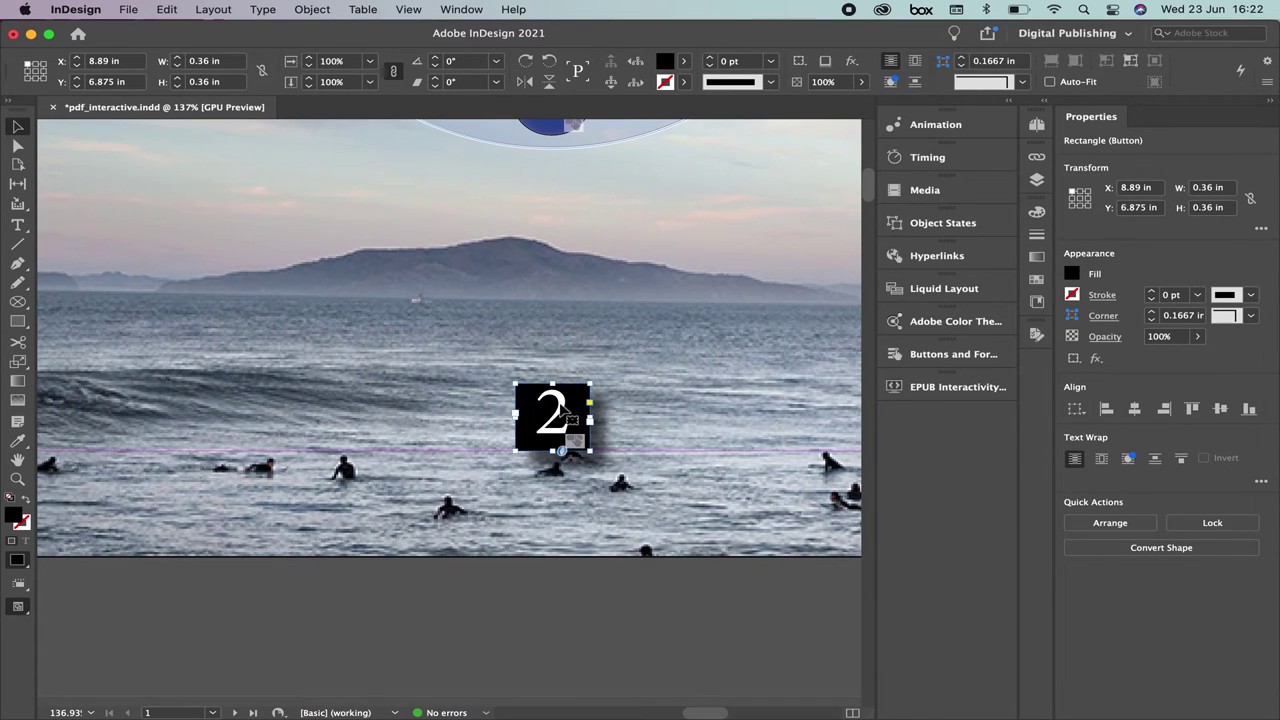
{"action": "double_click", "coordinate": [562, 412]}
{"action": "double_click", "coordinate": [552, 405]}
{"action": "double_click", "coordinate": [549, 404]}
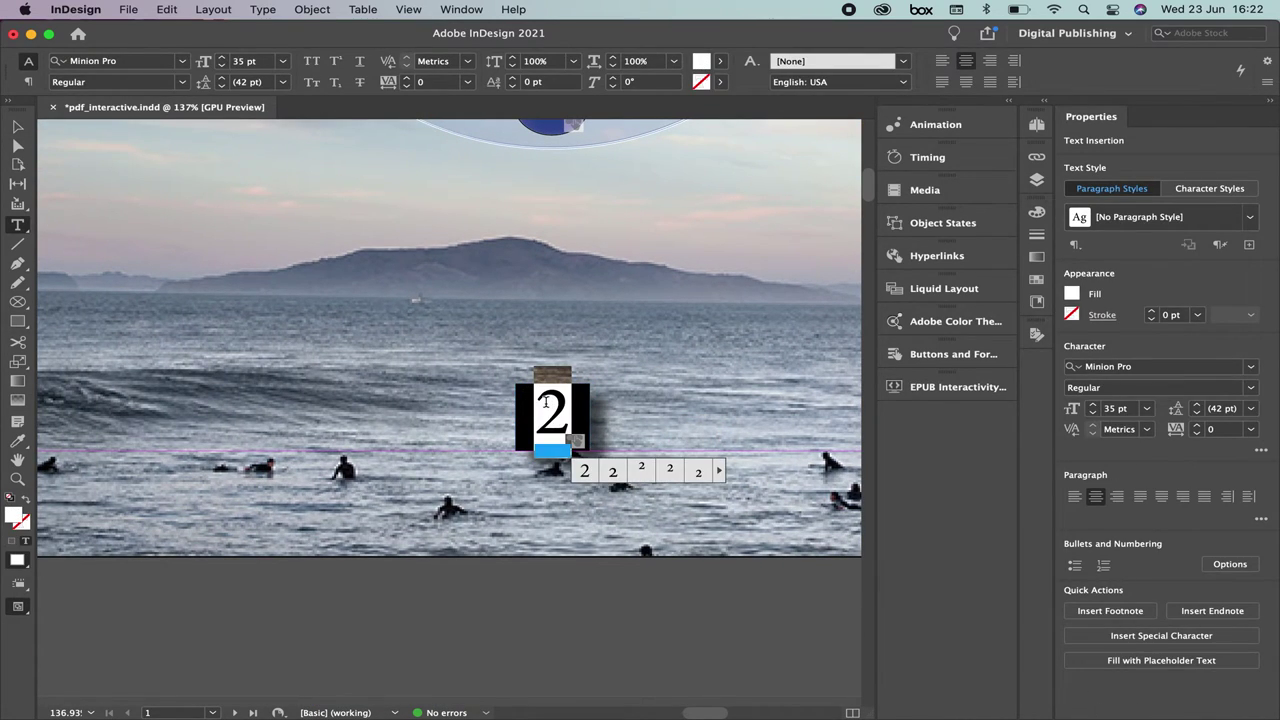
{"action": "type", "text": "*"}
{"action": "key", "text": "Escape"}
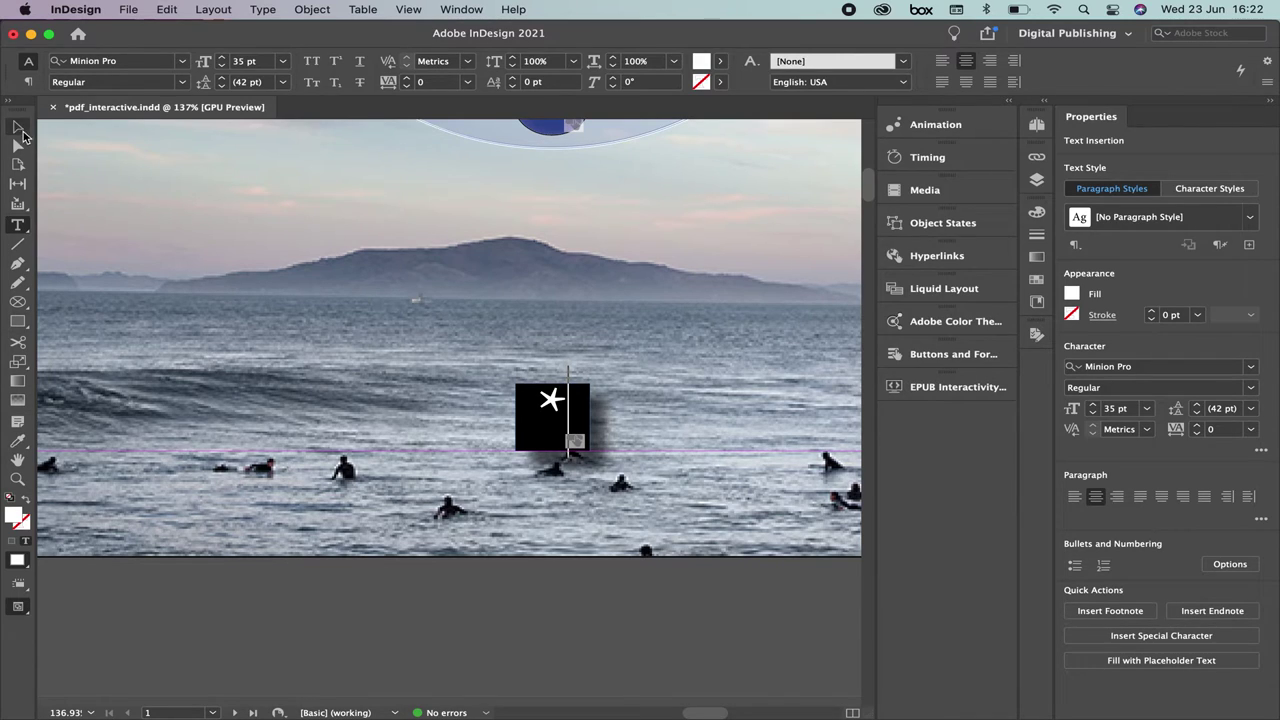
{"action": "left_click", "coordinate": [715, 601]}
{"action": "key", "text": "super+0"}
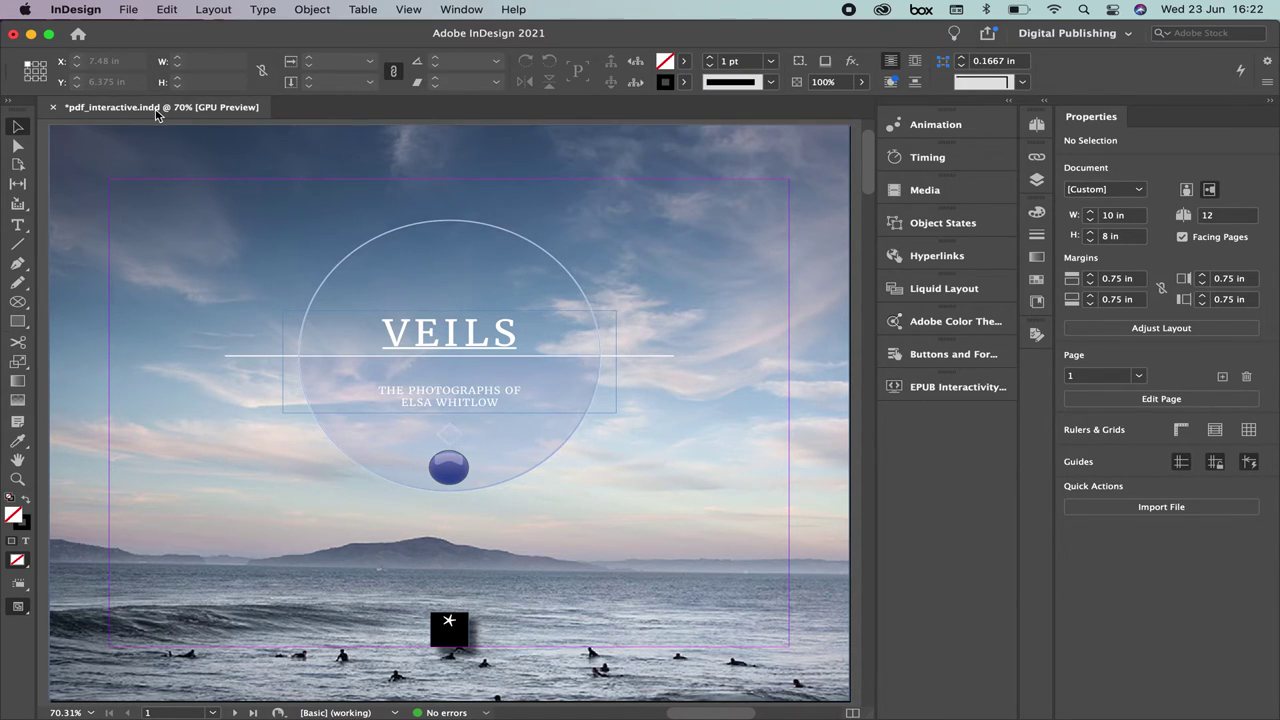
- Save the document, then save it again as pdf_interactive on the Desktop in InDesign 2021 document format
{"action": "key", "text": "super+s"}
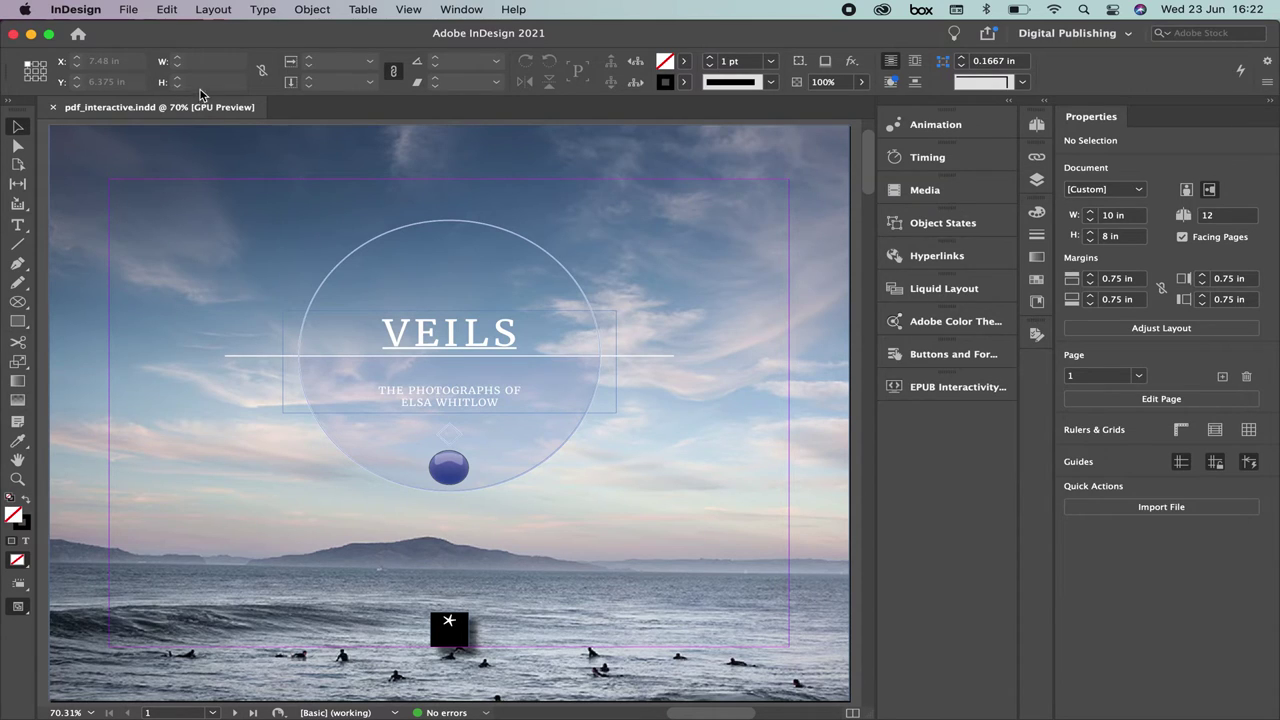
{"action": "left_click", "coordinate": [133, 8]}
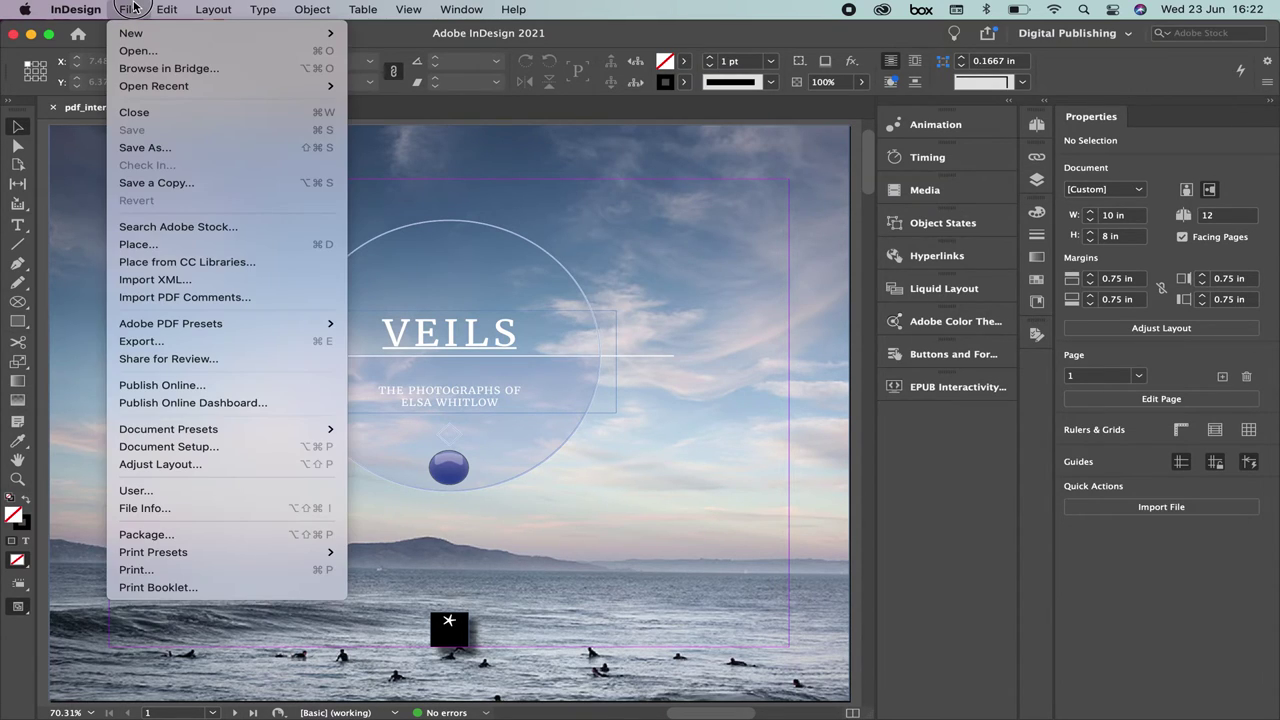
{"action": "left_click", "coordinate": [189, 148]}
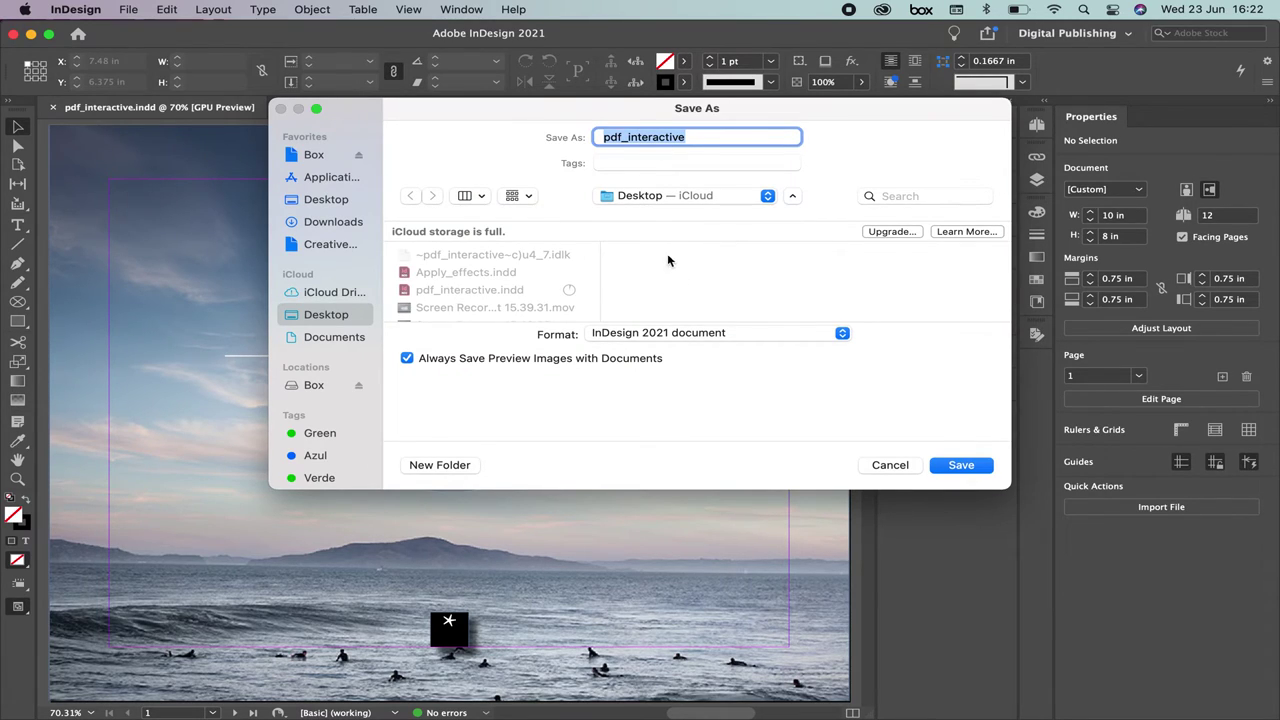
{"action": "left_click", "coordinate": [968, 466]}
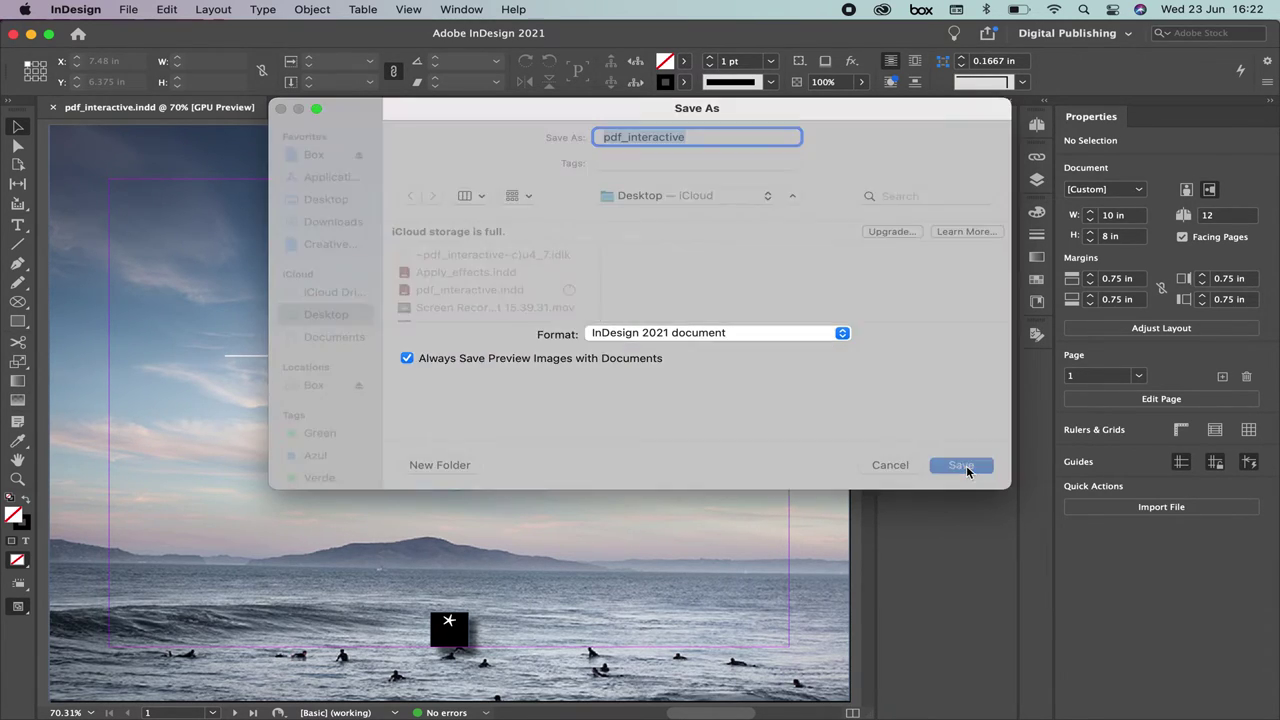
{"action": "left_click", "coordinate": [692, 369]}
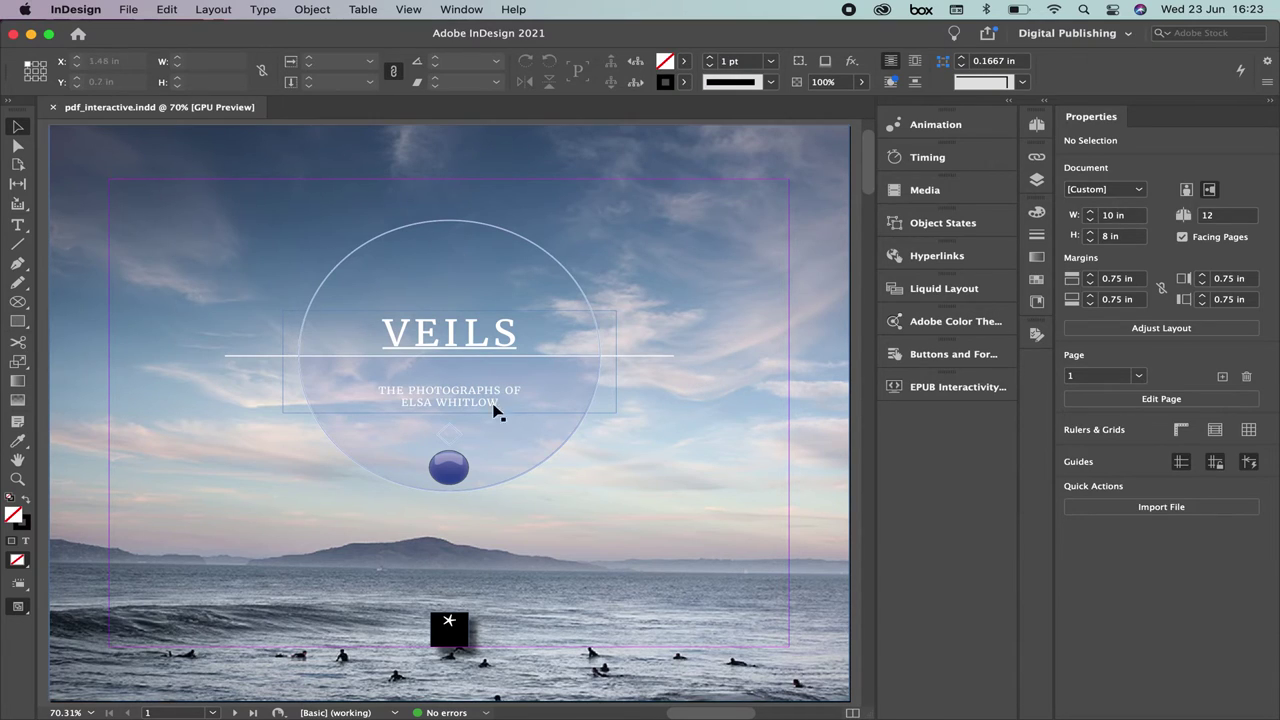
- Start exporting the document as pdf_interactive to the Desktop in Adobe PDF (Interactive) format
{"action": "left_click", "coordinate": [127, 9]}
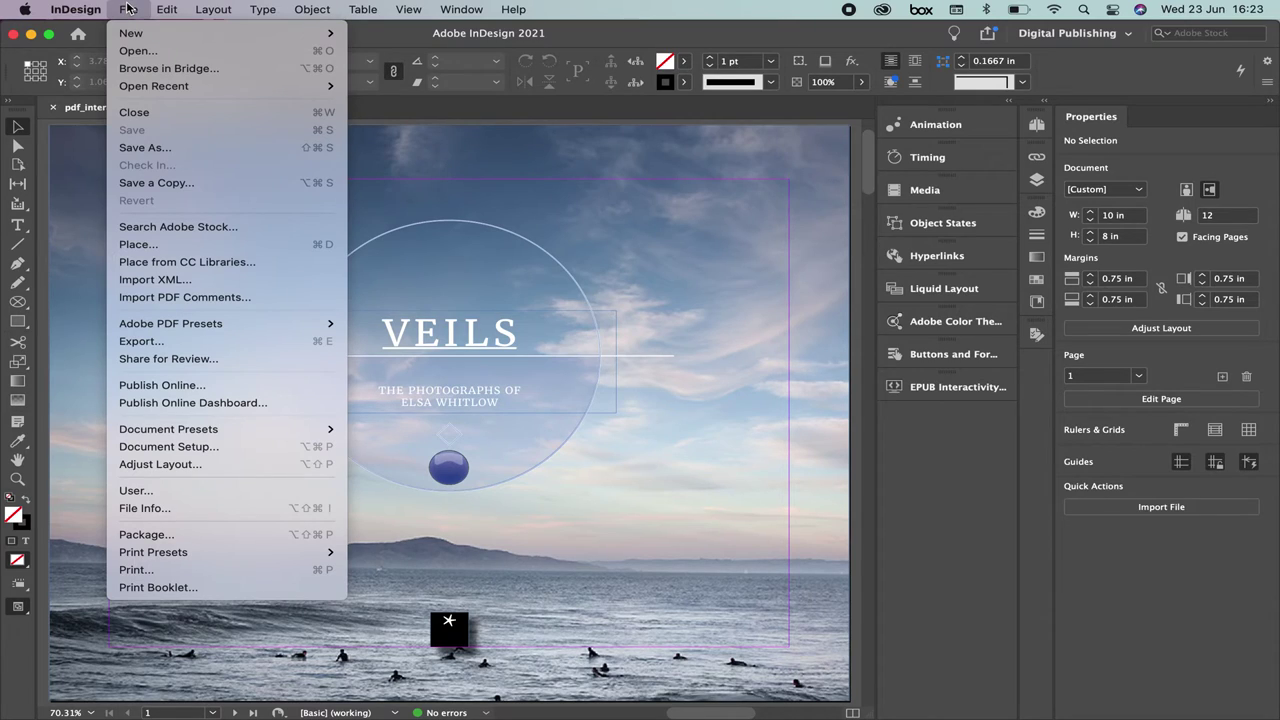
{"action": "left_click", "coordinate": [180, 344]}
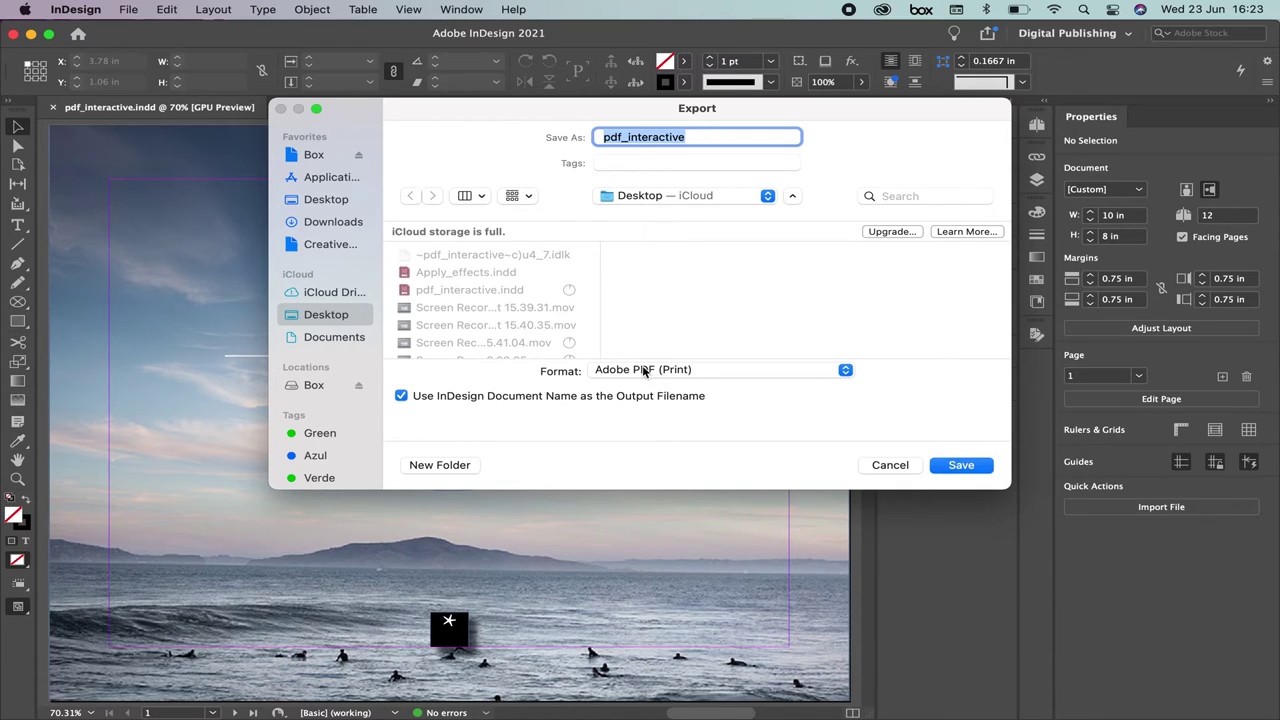
{"action": "left_click", "coordinate": [647, 371]}
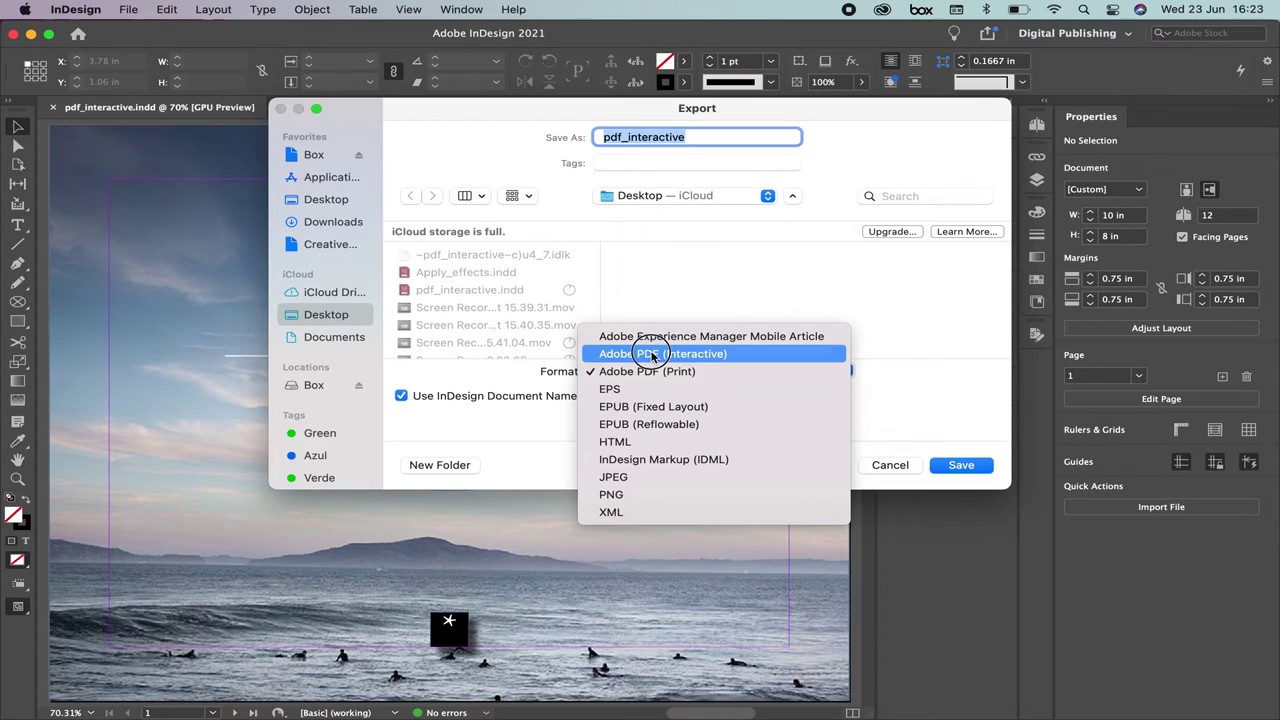
{"action": "left_click", "coordinate": [651, 355]}
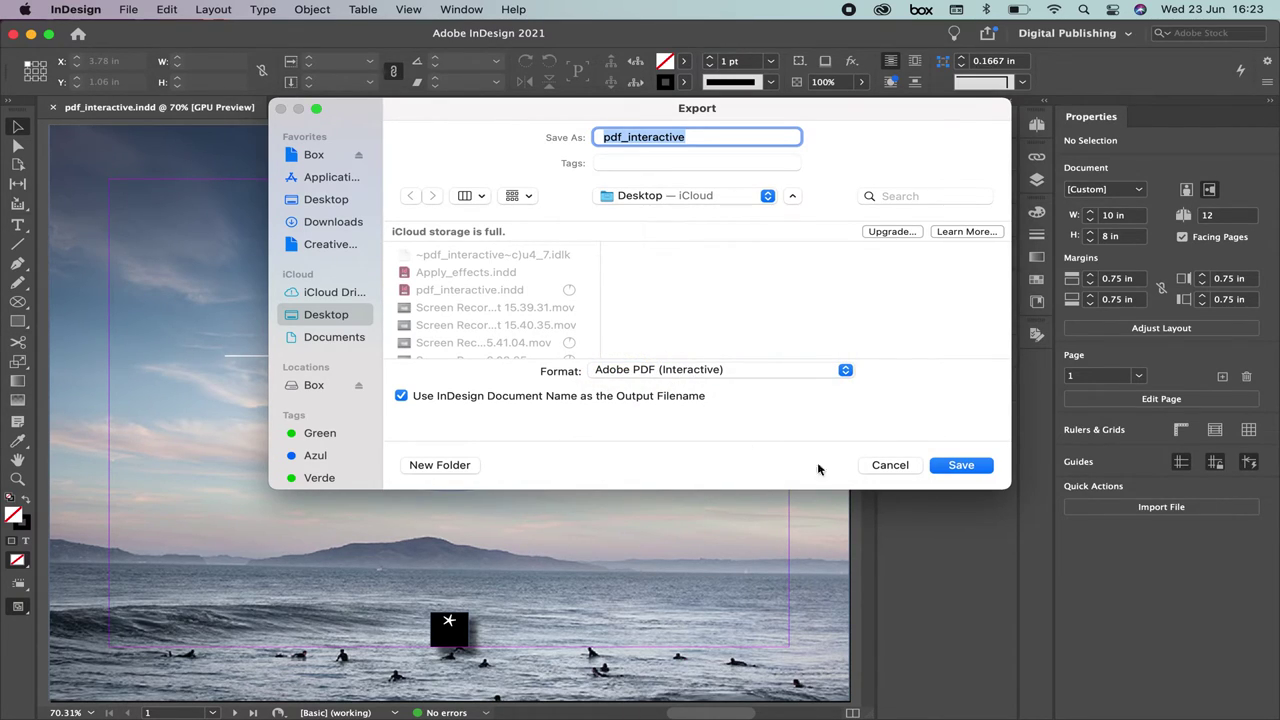
{"action": "left_click", "coordinate": [954, 466]}
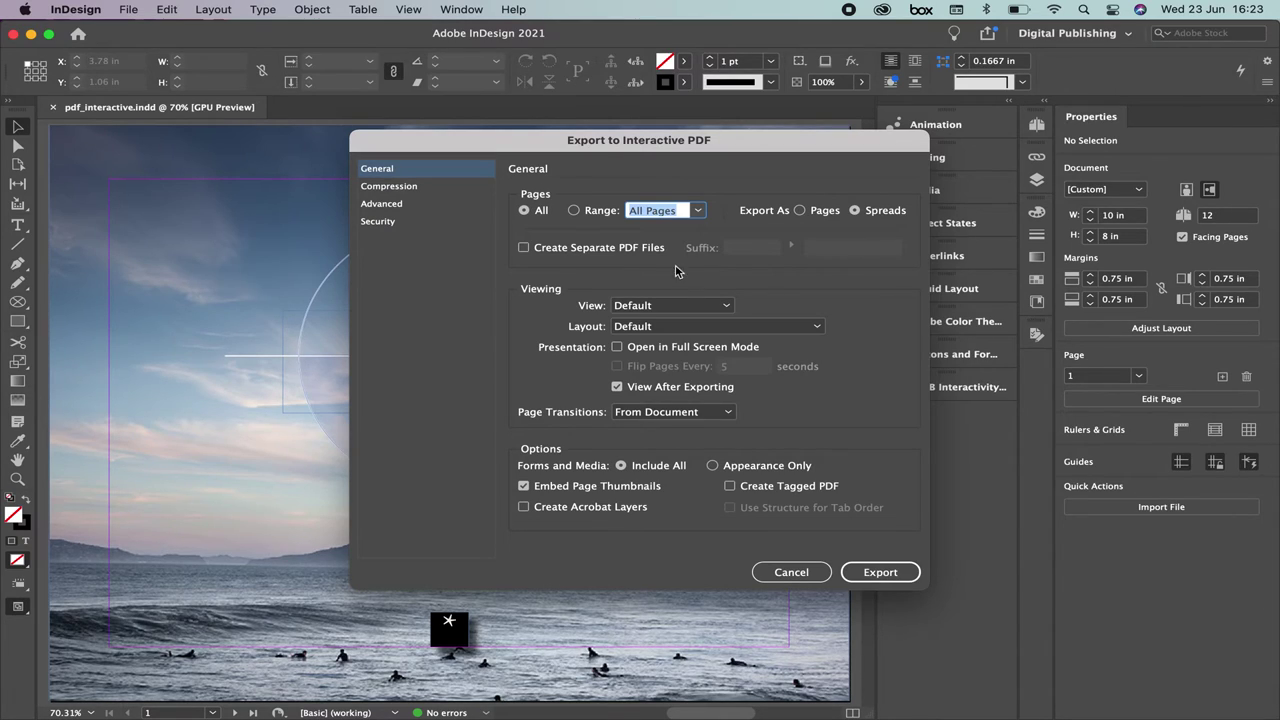
- Keep the PDF view and layout at Default and set the page transitions to Dissolve
{"action": "left_click", "coordinate": [709, 304]}
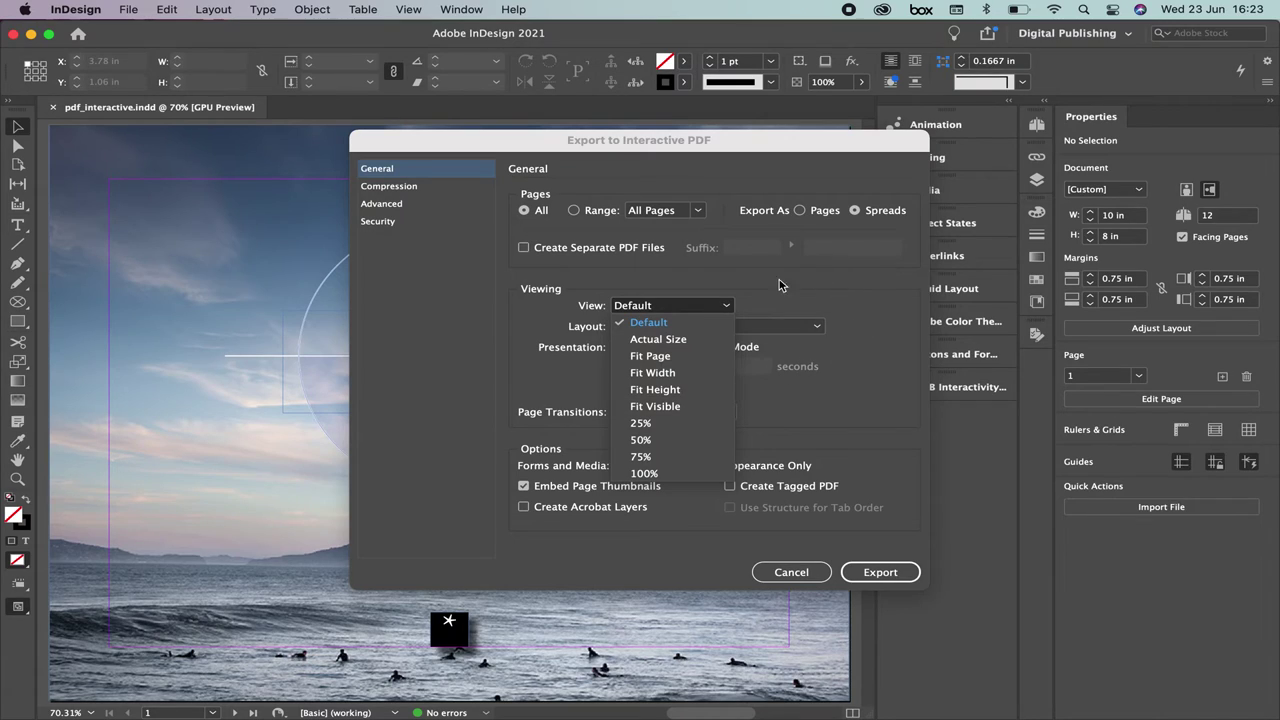
{"action": "left_click", "coordinate": [646, 323]}
{"action": "left_click", "coordinate": [646, 327]}
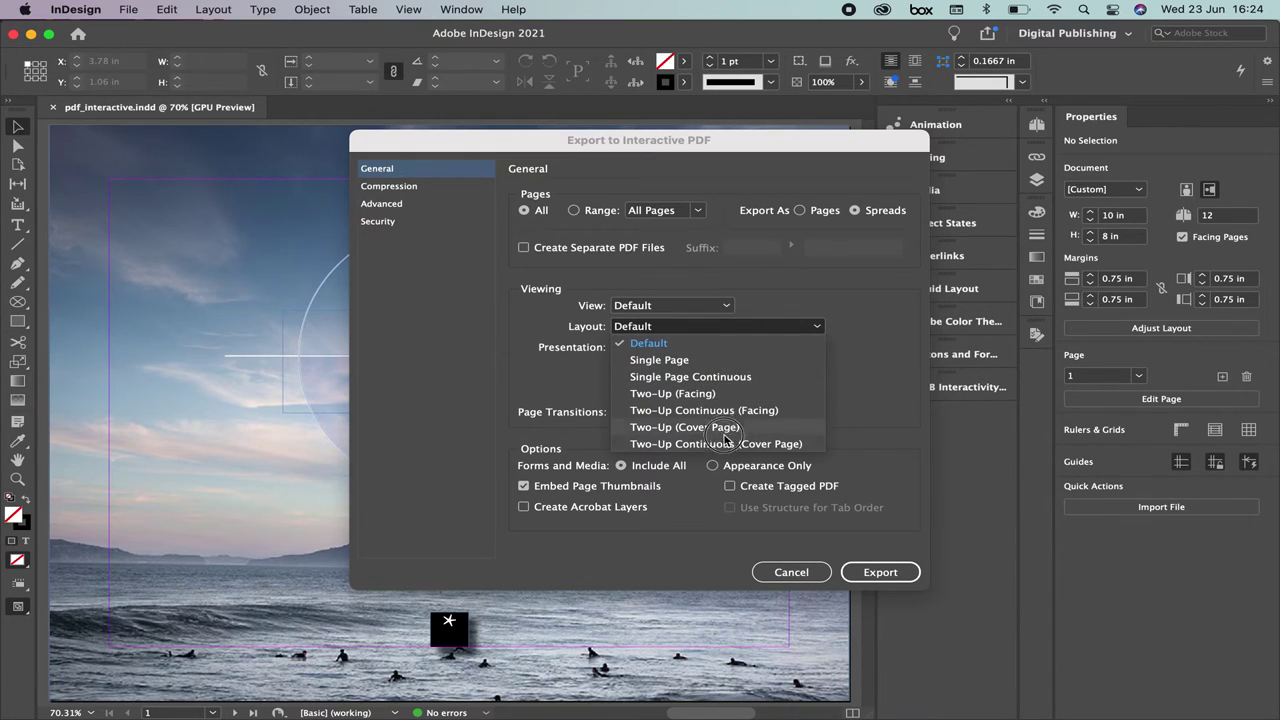
{"action": "left_click", "coordinate": [807, 273]}
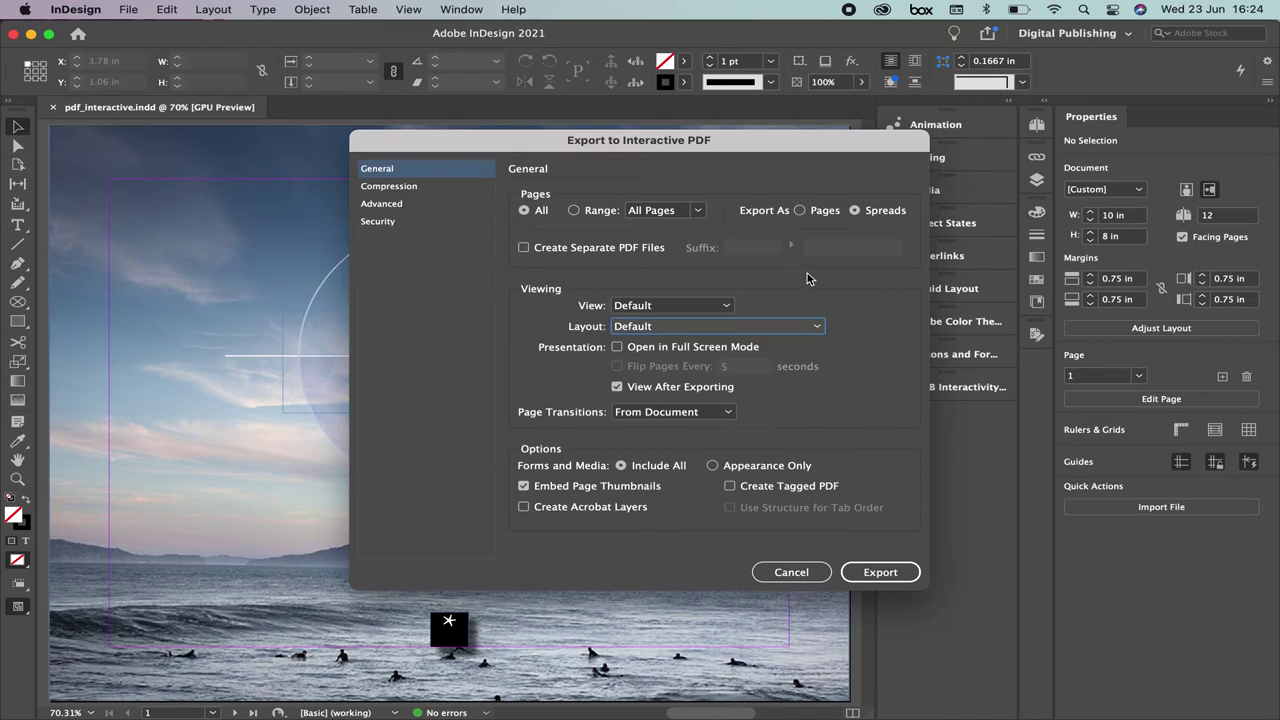
{"action": "left_click", "coordinate": [716, 412]}
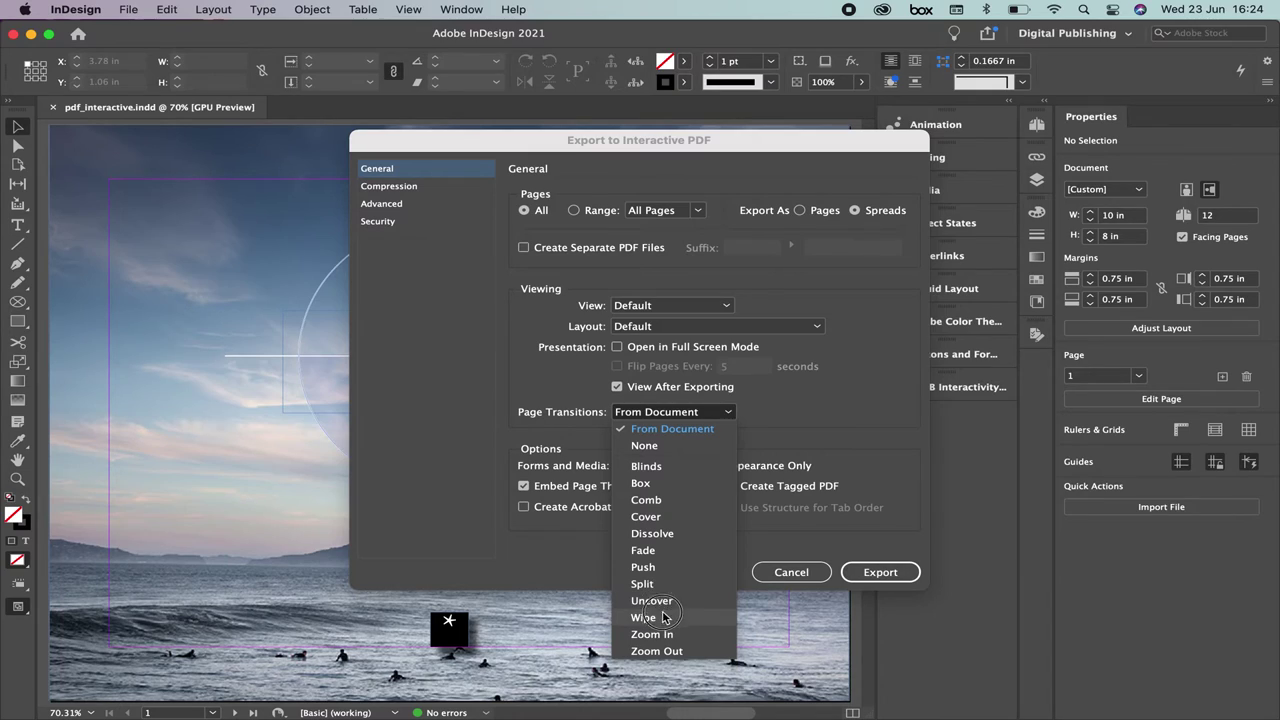
{"action": "left_click", "coordinate": [668, 538]}
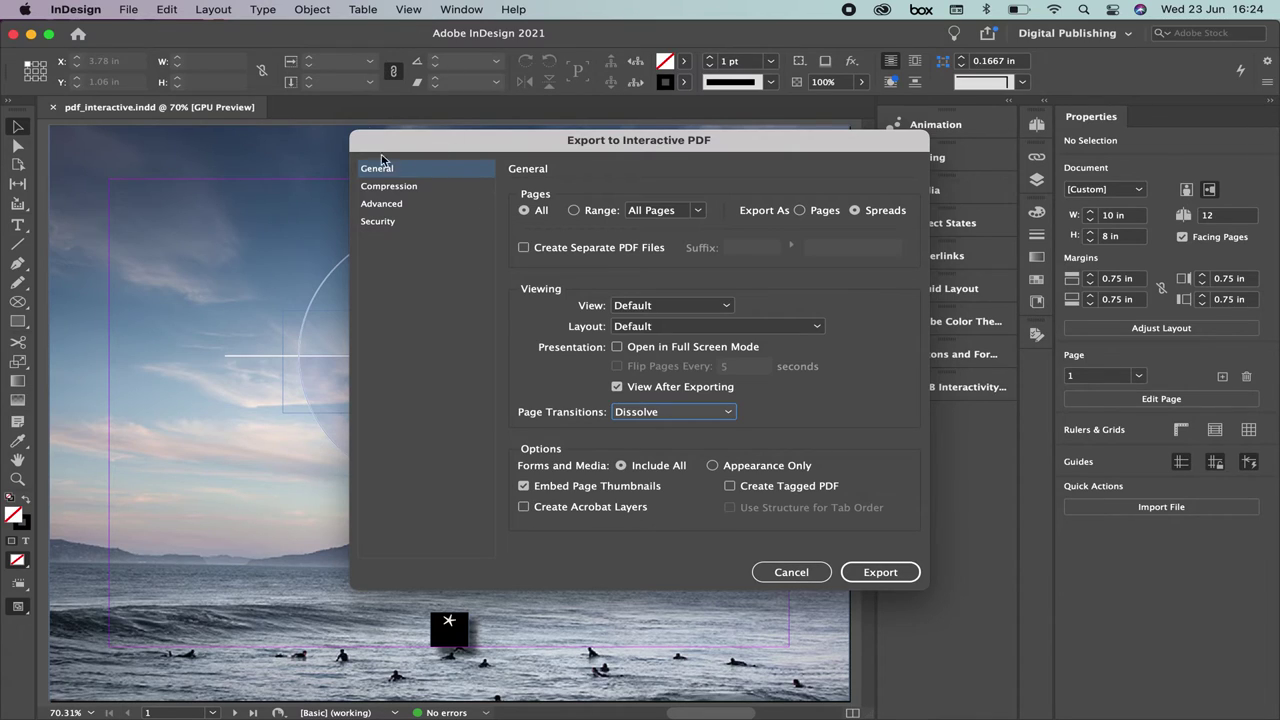
- Set the PDF image compression to JPEG (Lossy) with Medium quality and keep the resolution at 72 ppi
{"action": "left_click", "coordinate": [406, 190]}
{"action": "left_click", "coordinate": [636, 212]}
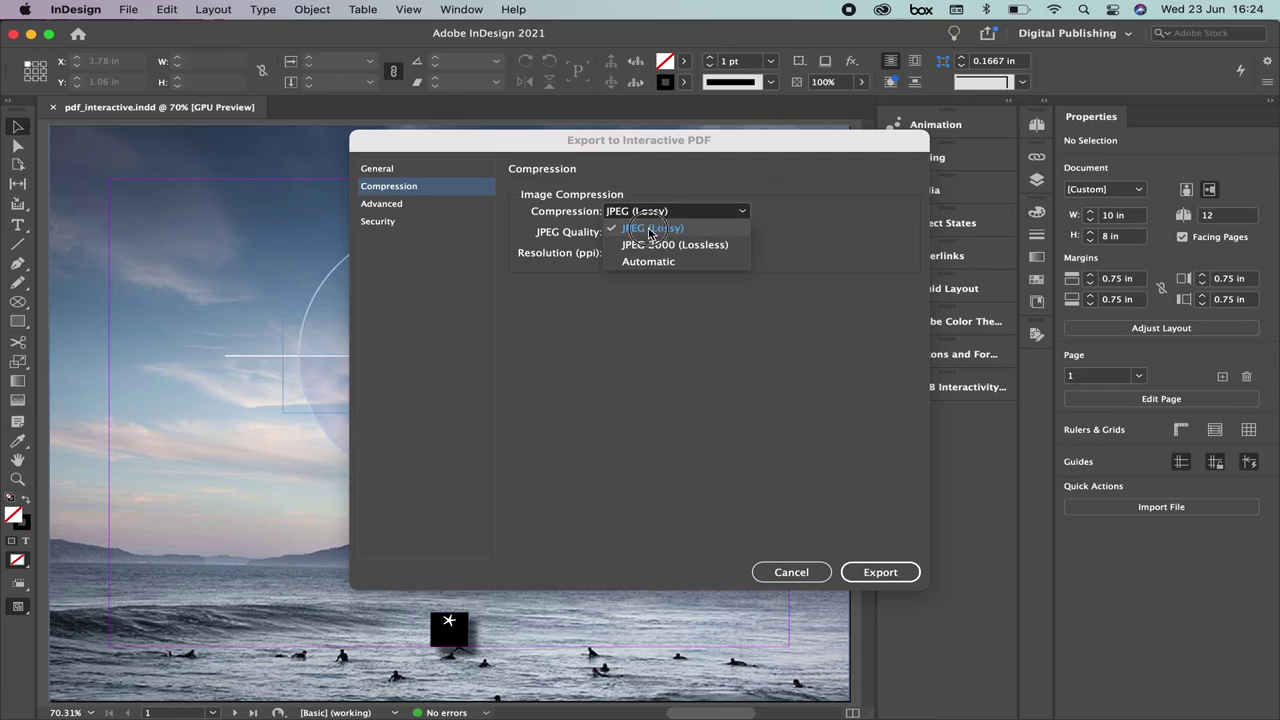
{"action": "left_click", "coordinate": [686, 229]}
{"action": "left_click", "coordinate": [655, 233]}
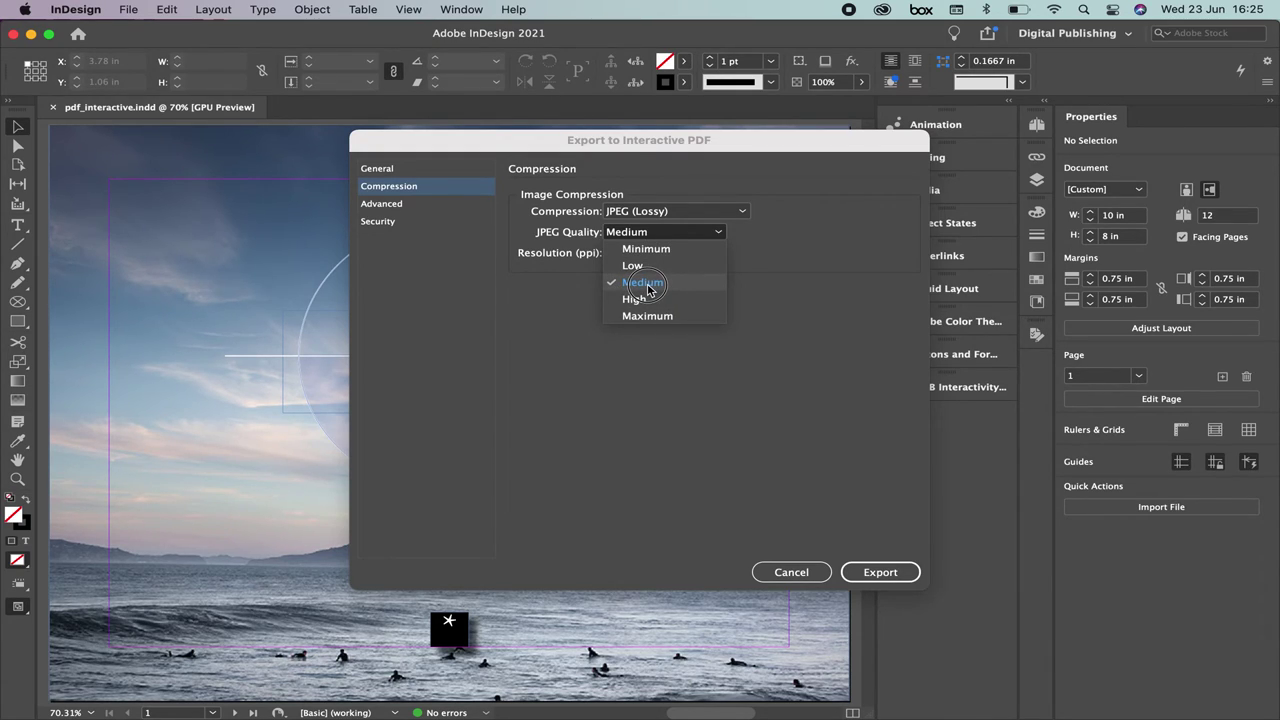
{"action": "left_click", "coordinate": [643, 283]}
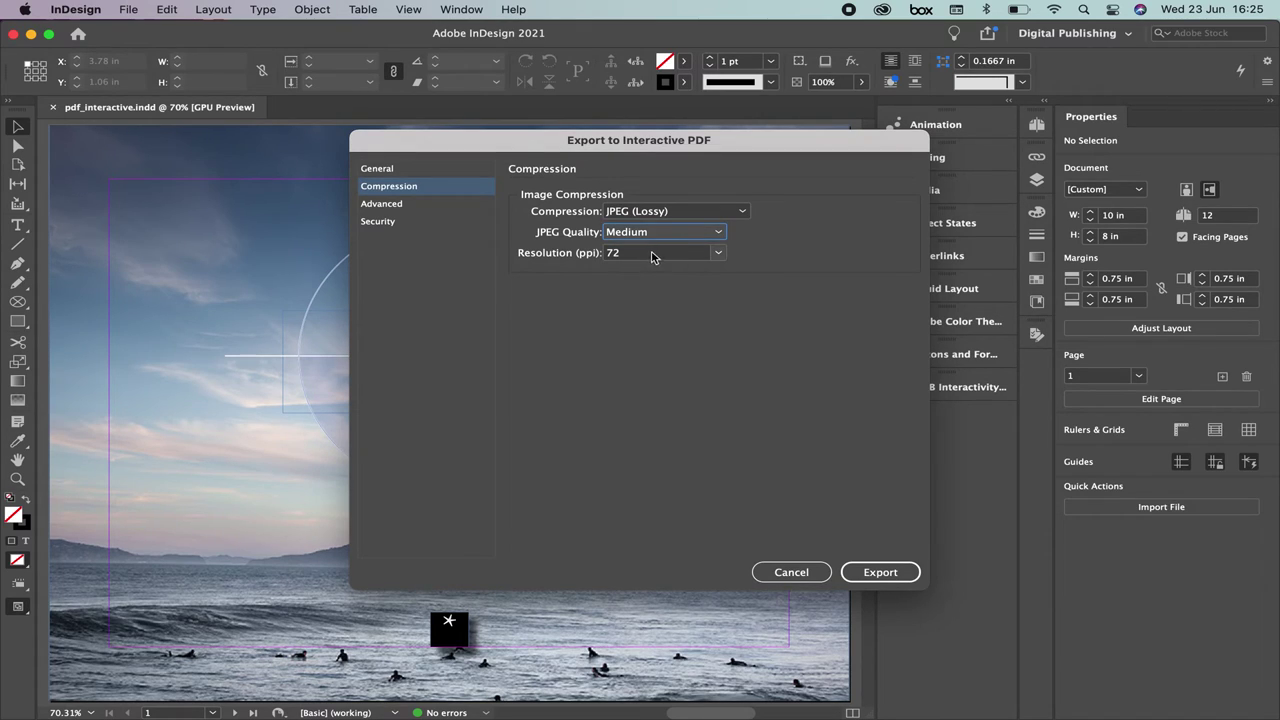
{"action": "left_click", "coordinate": [651, 256]}
{"action": "left_click", "coordinate": [716, 253]}
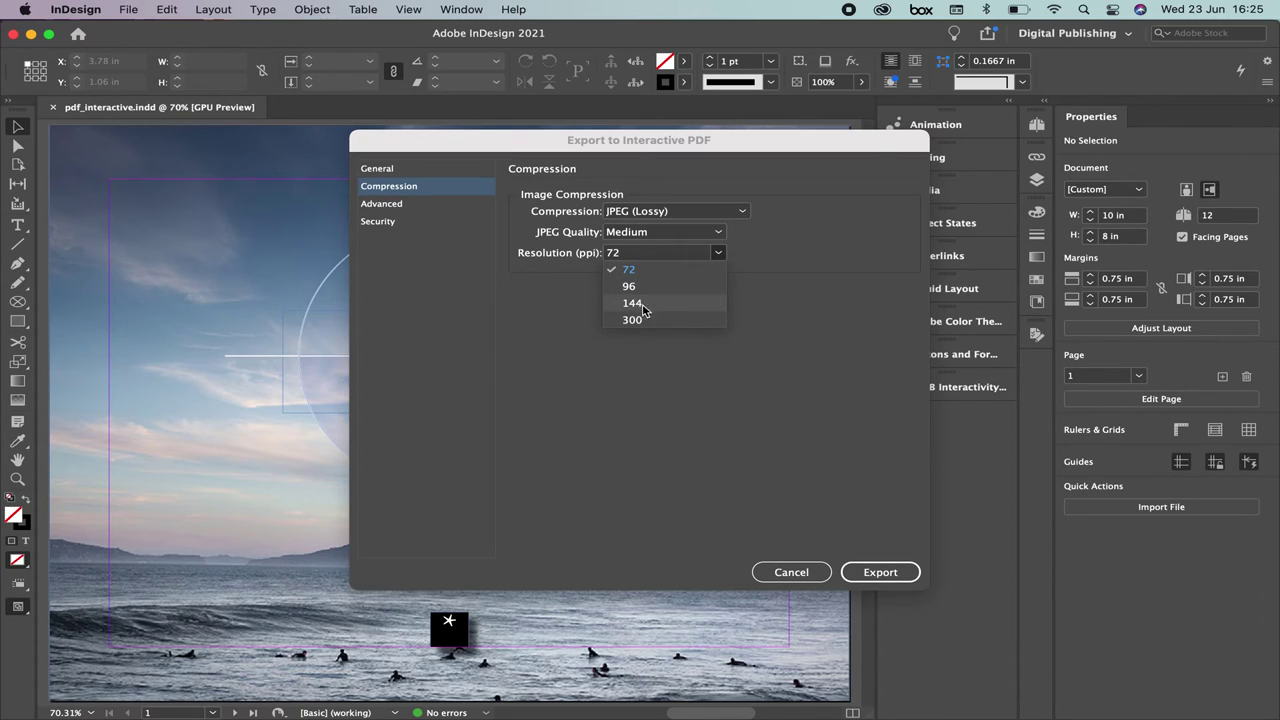
{"action": "left_click", "coordinate": [540, 290]}
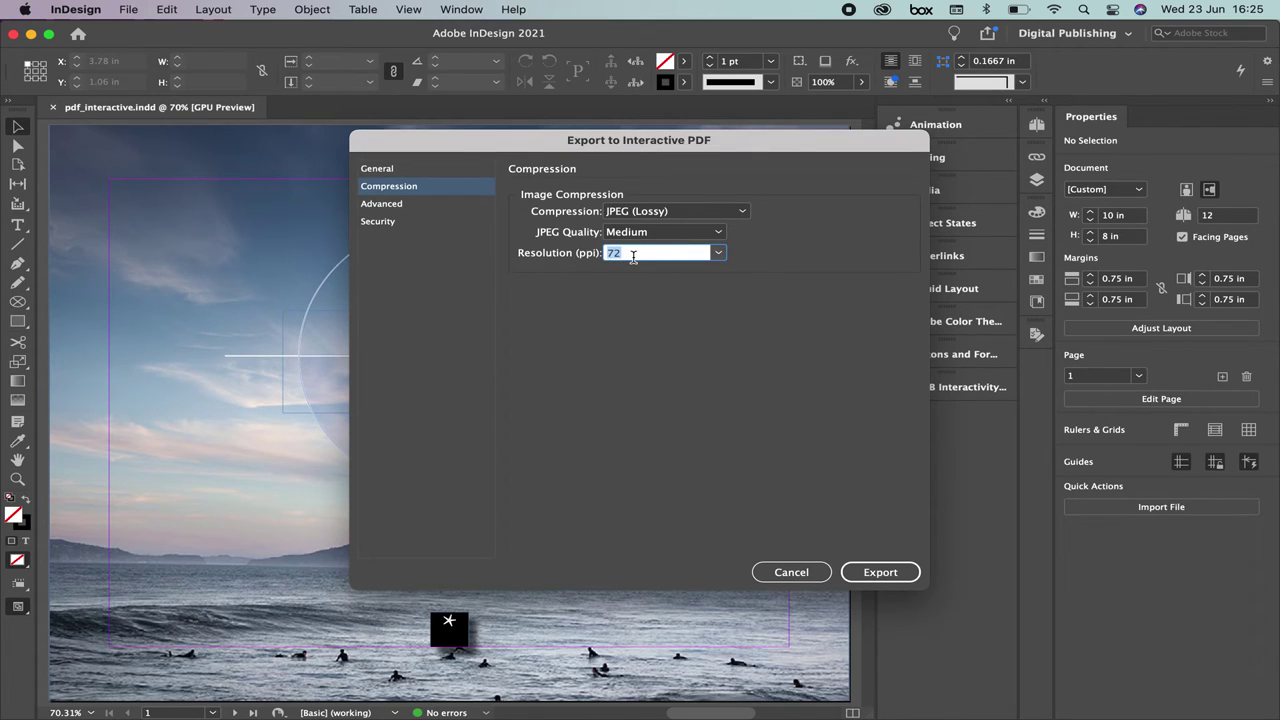
- Keep File Name as the PDF's display title and English: USA as its language in the accessibility options
{"action": "left_click", "coordinate": [408, 207]}
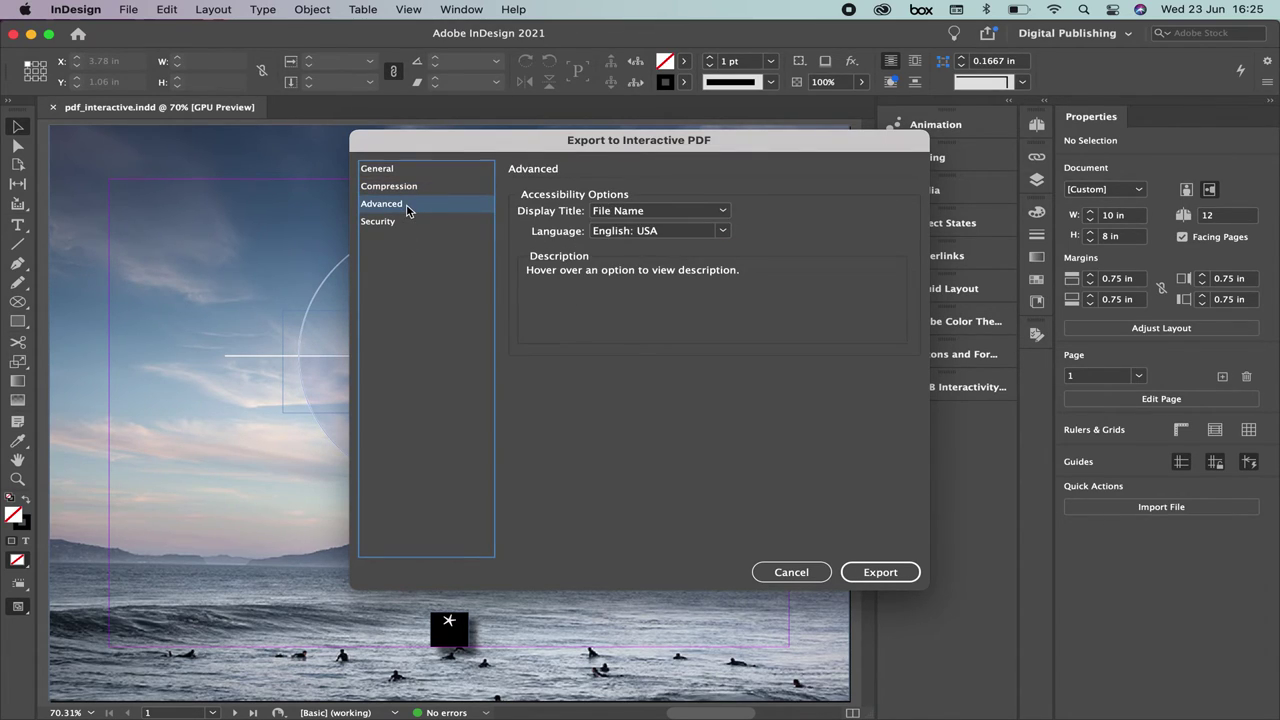
{"action": "mouse_move", "coordinate": [665, 233]}
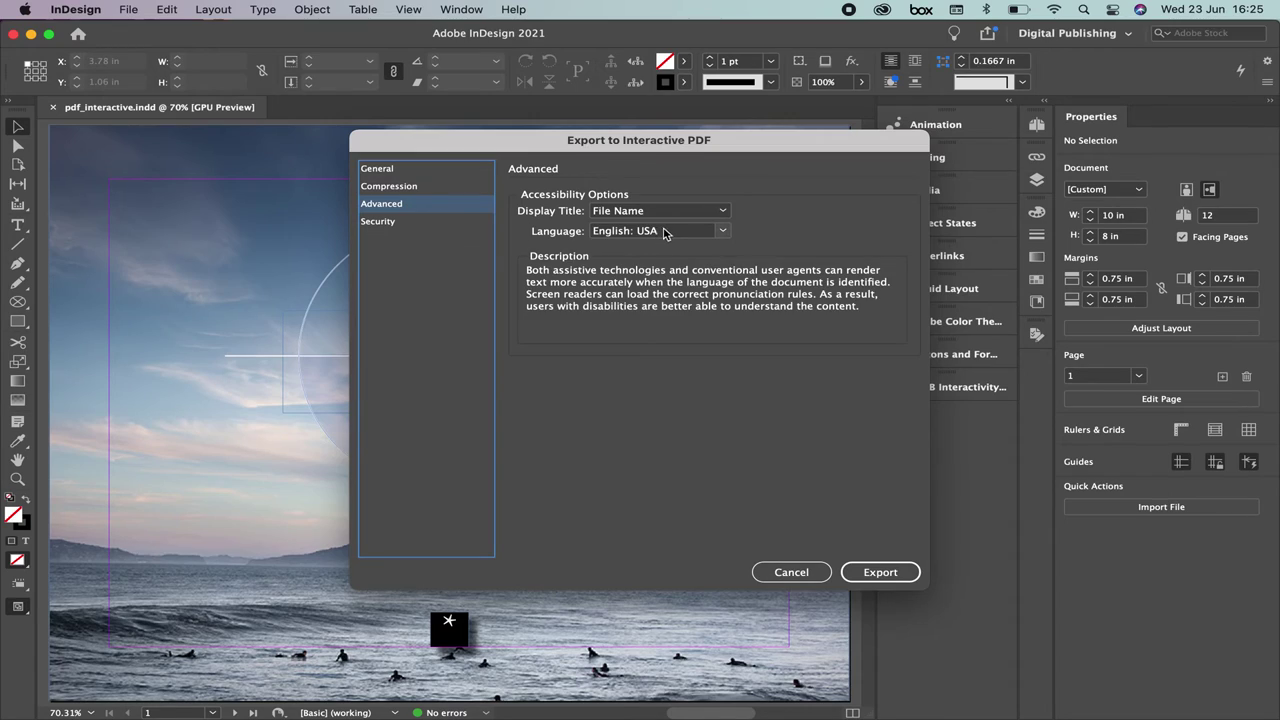
{"action": "left_click", "coordinate": [672, 212]}
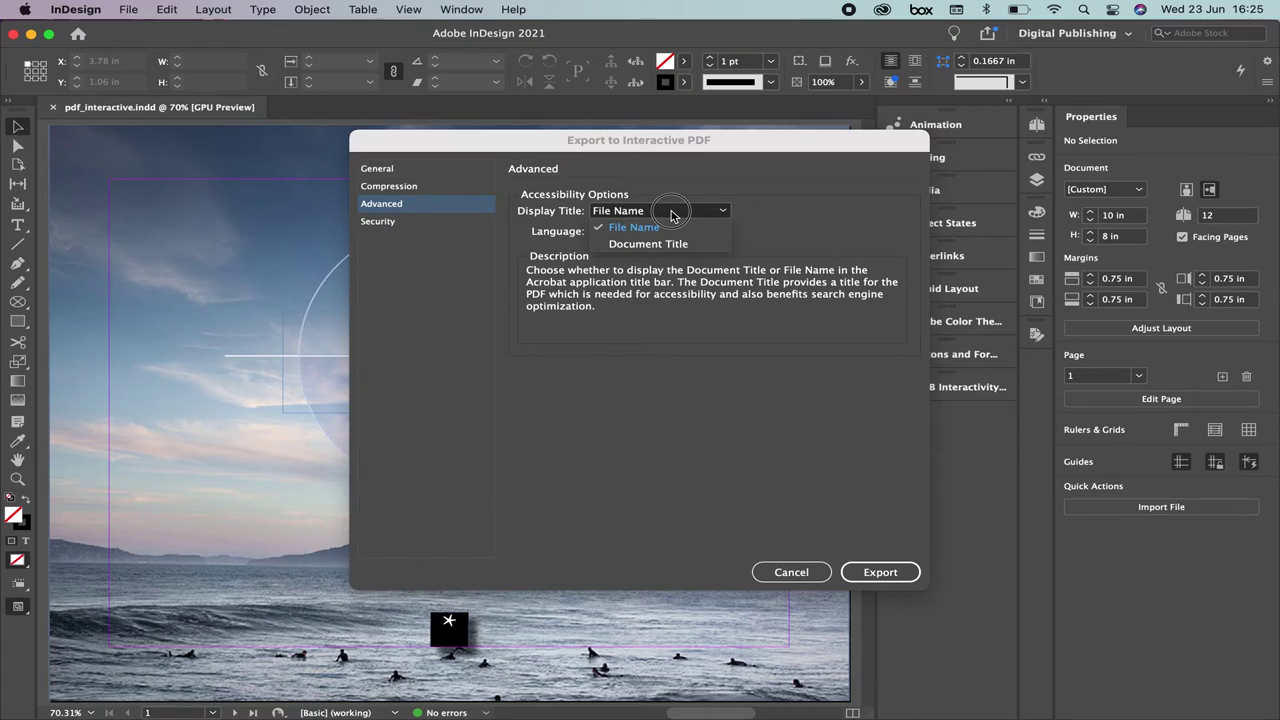
{"action": "left_click", "coordinate": [635, 228]}
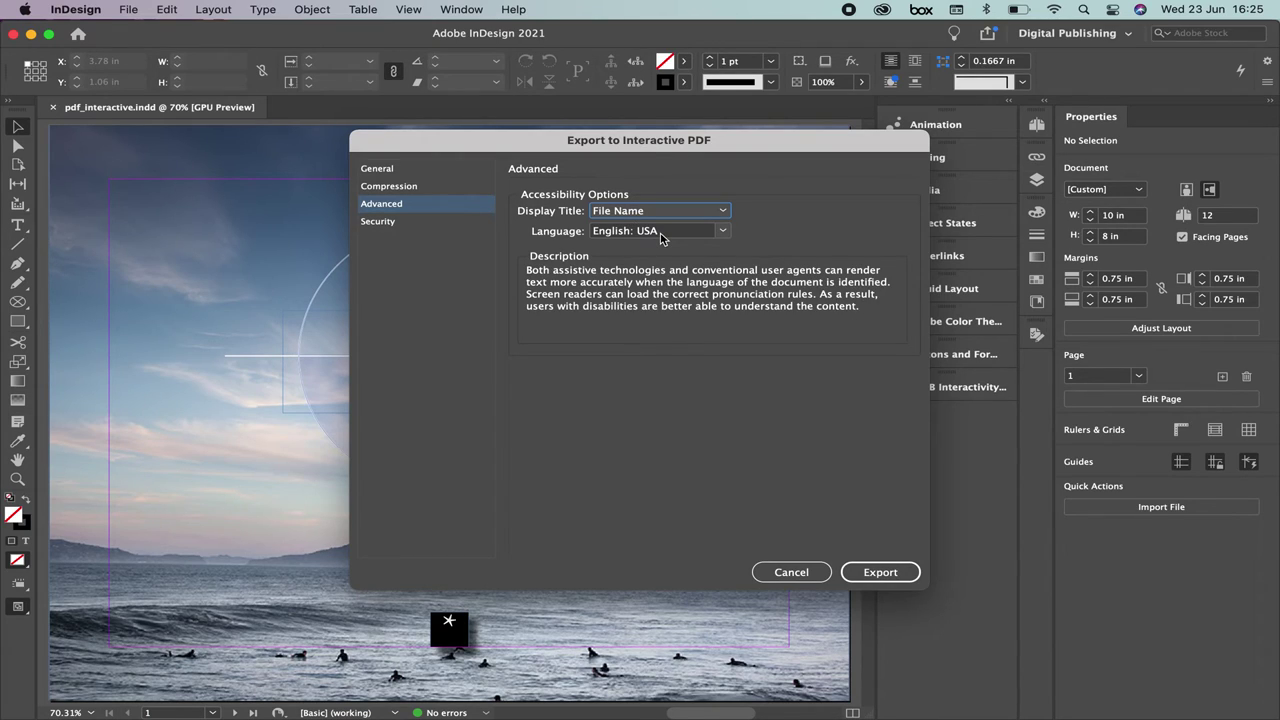
- Leave the PDF's security passwords off, export it as spreads with View After Exporting on, and accept the CMYK-to-RGB conversion
{"action": "left_click", "coordinate": [380, 222]}
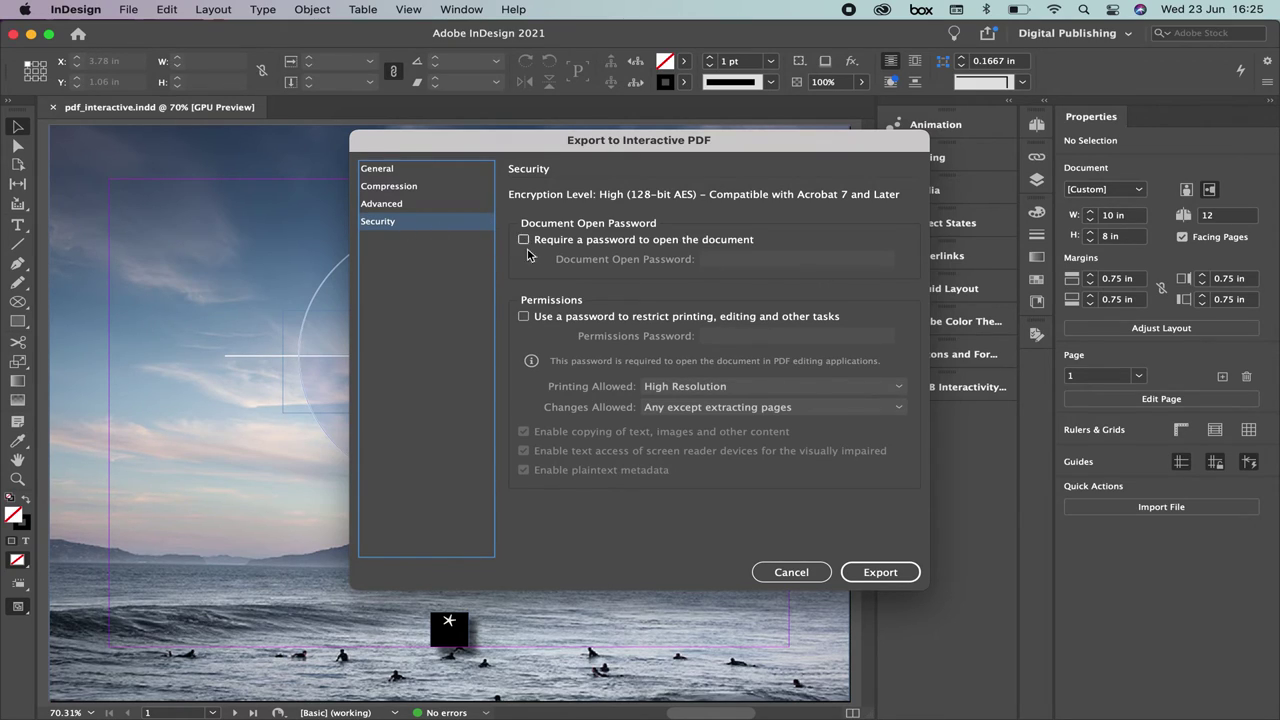
{"action": "left_click", "coordinate": [422, 171]}
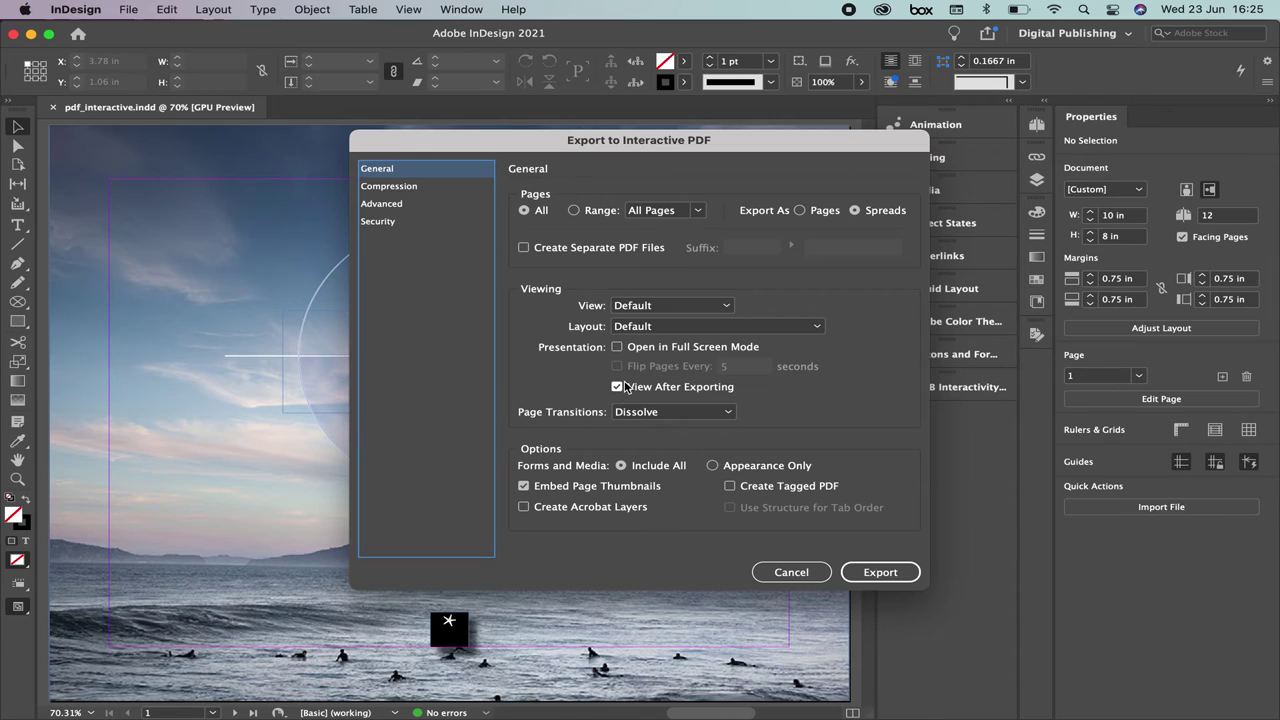
{"action": "left_click", "coordinate": [900, 577]}
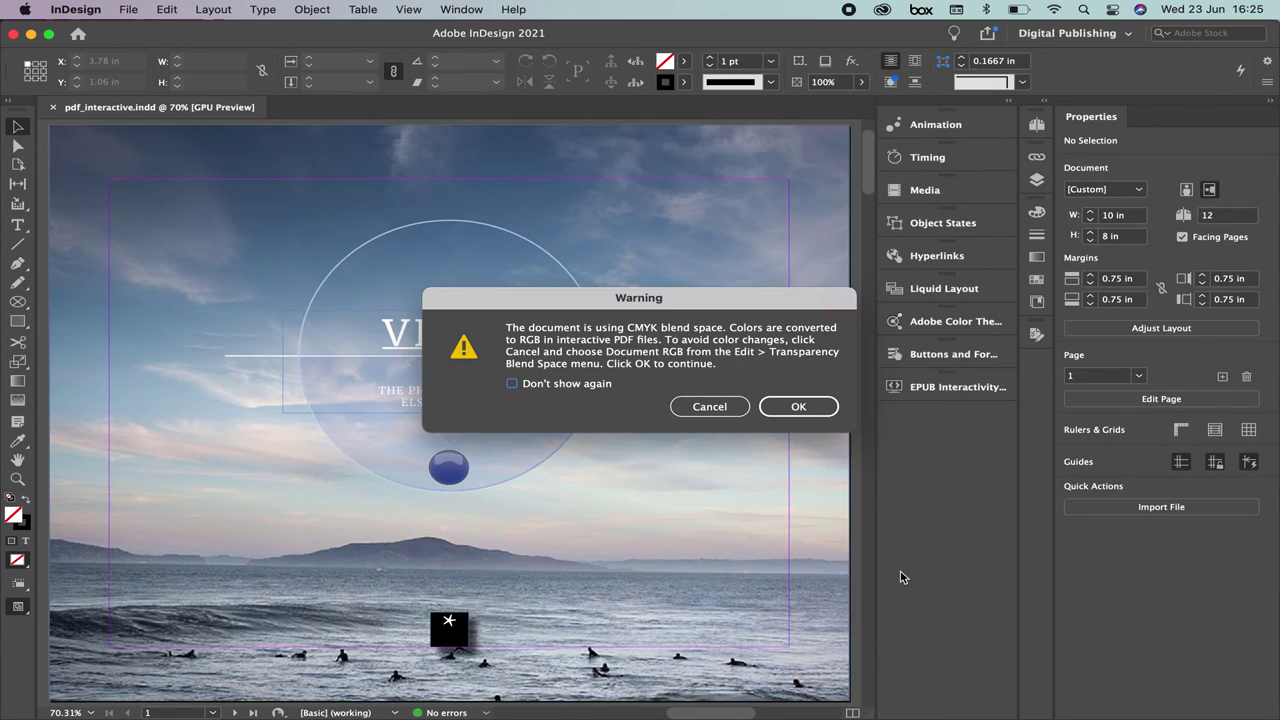
{"action": "left_click_drag", "start_coordinate": [583, 296], "coordinate": [458, 215]}
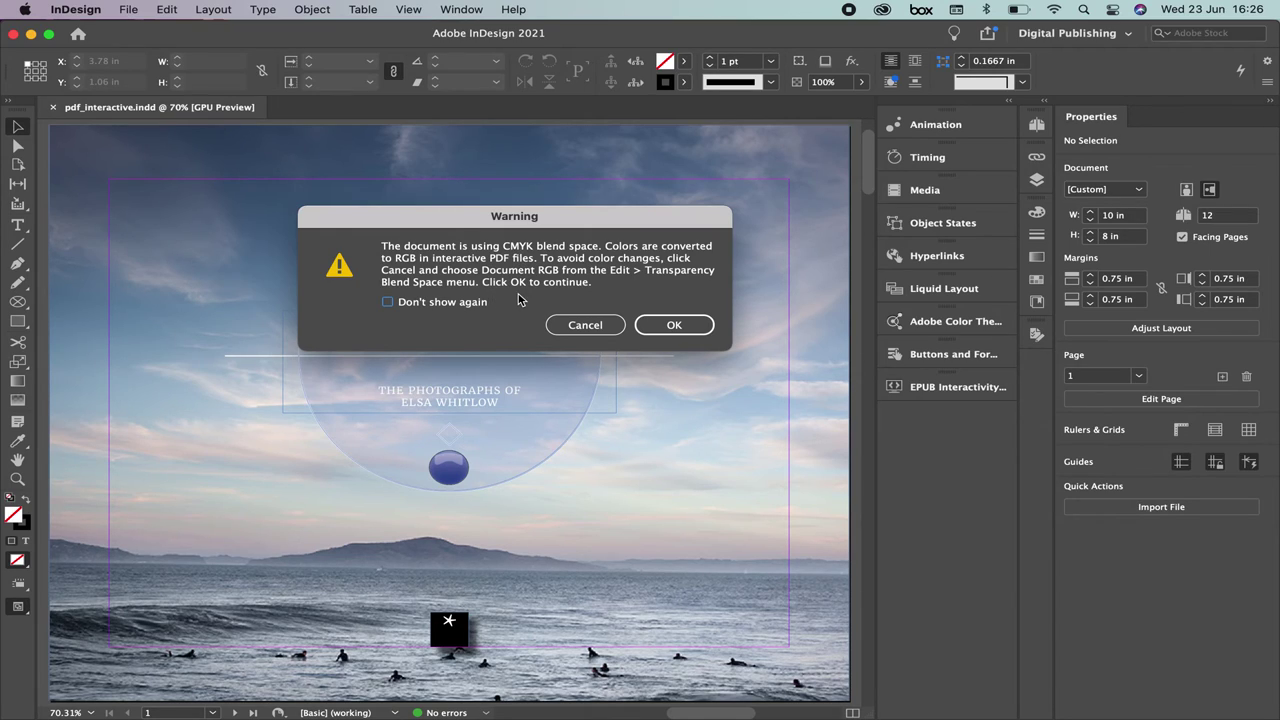
{"action": "left_click", "coordinate": [676, 325]}
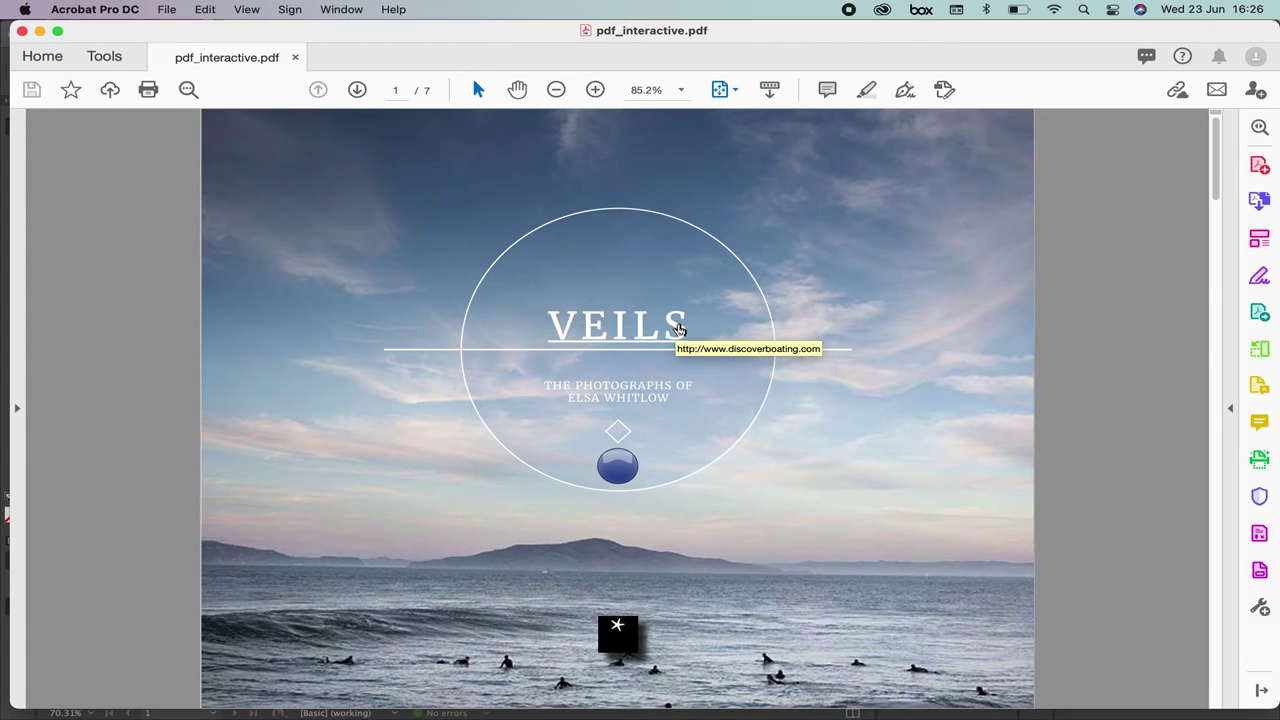
- Test the cover's blue web-link button in the exported PDF, cancelling the site connection, and test the black asterisk button
{"action": "left_click", "coordinate": [620, 474]}
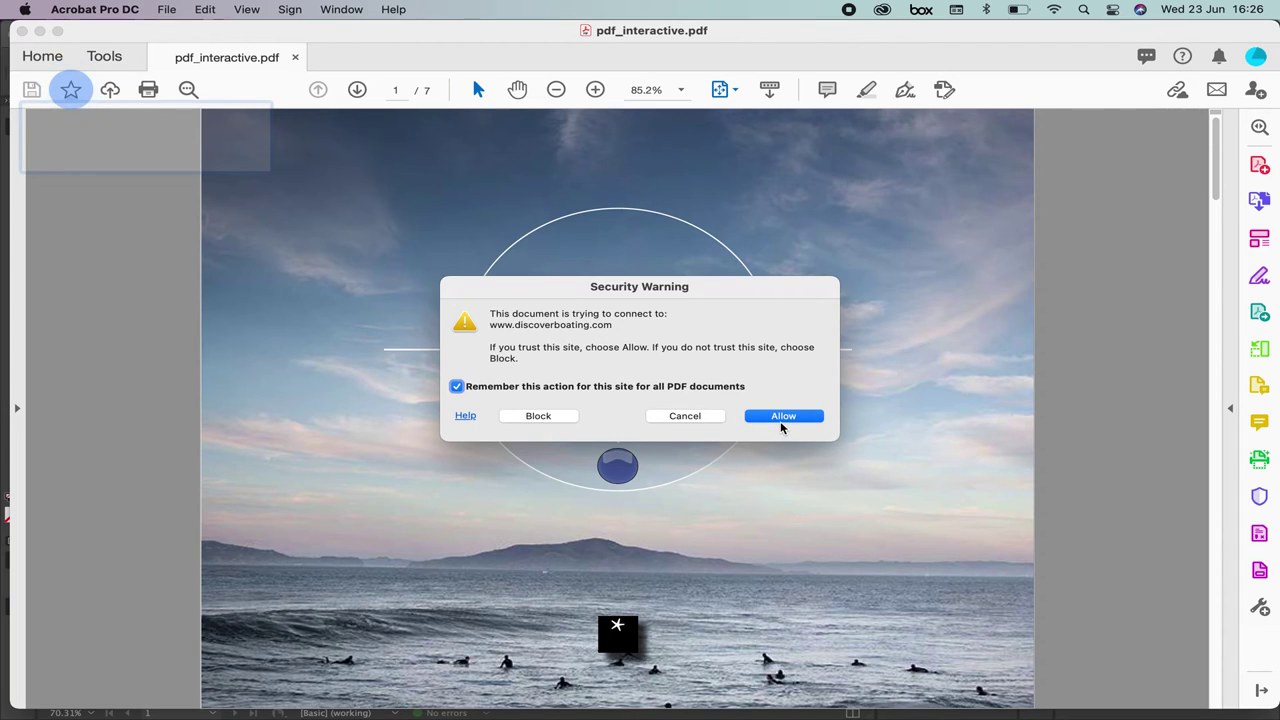
{"action": "left_click", "coordinate": [680, 416]}
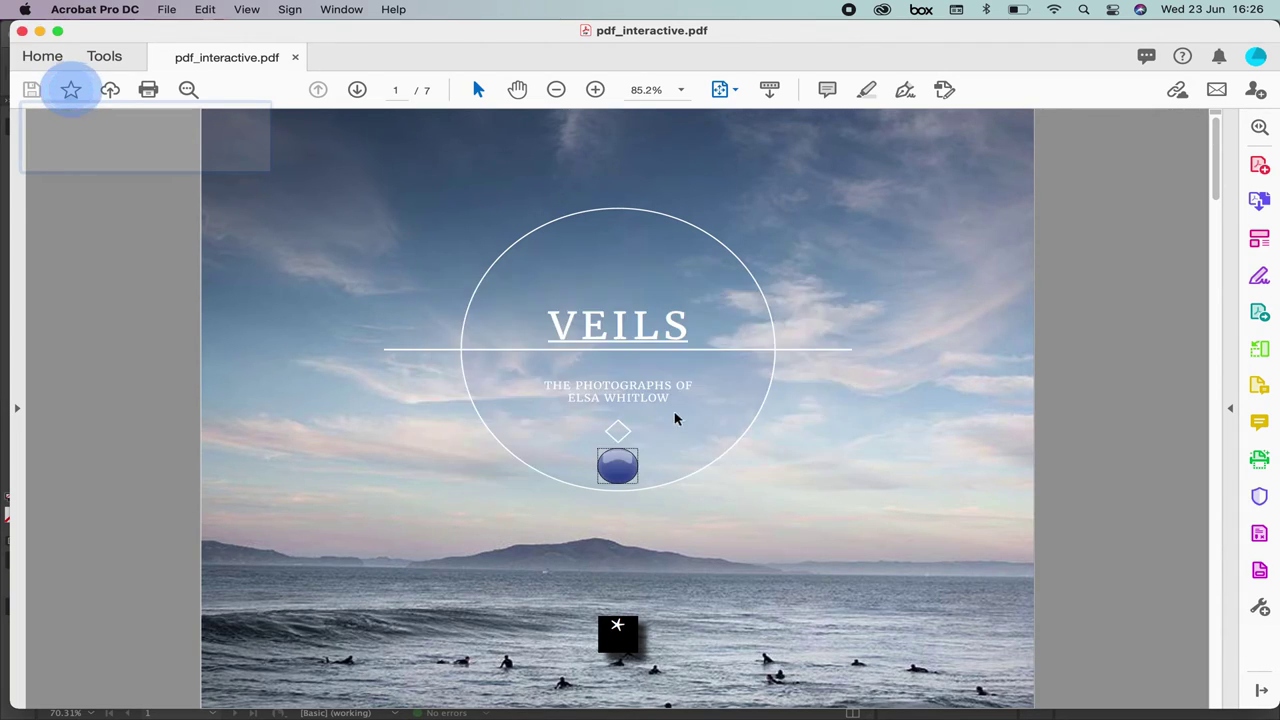
{"action": "left_click", "coordinate": [617, 630]}
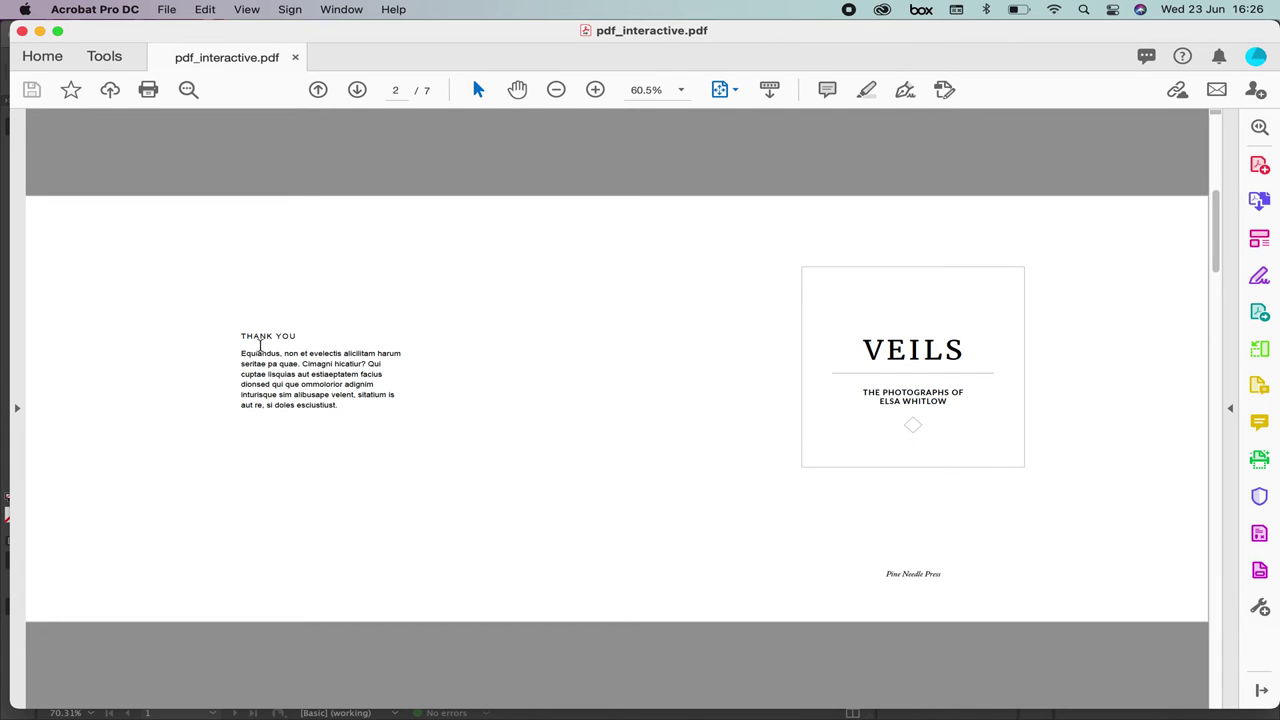
- Go to the Foreword spread and test the previous and next arrow buttons between it and the Dixie spread
{"action": "left_click", "coordinate": [358, 90]}
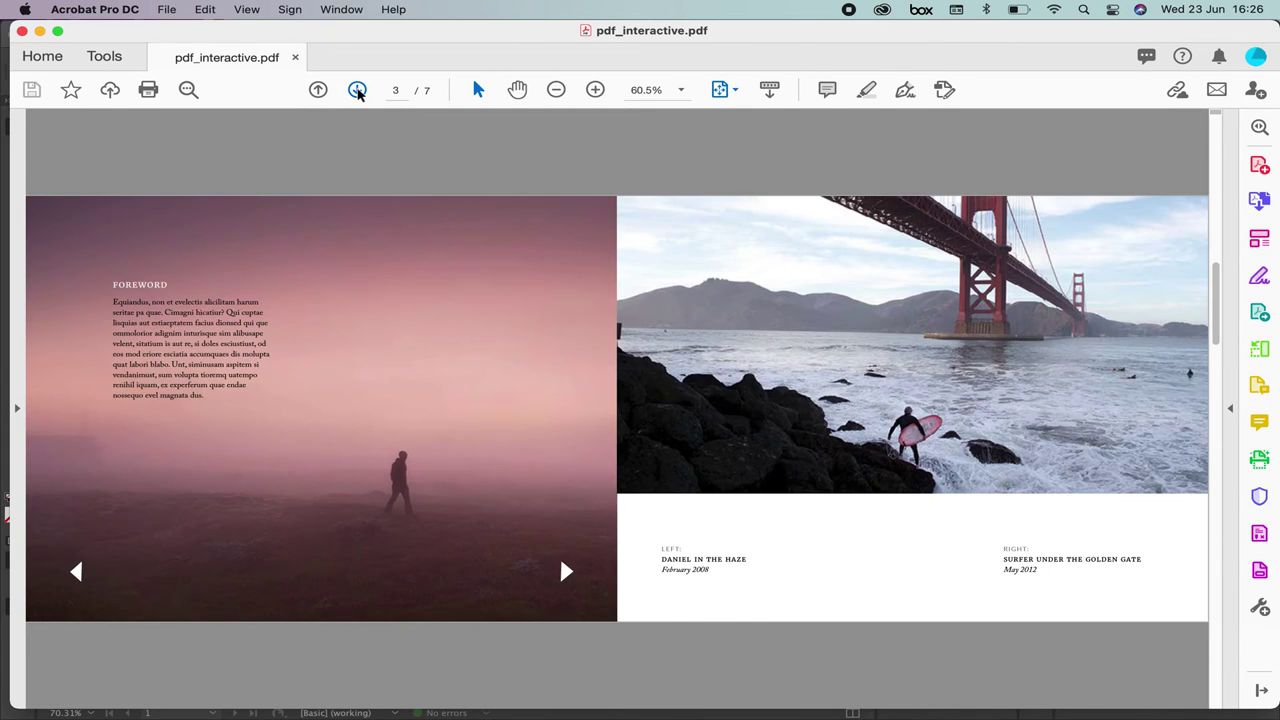
{"action": "left_click", "coordinate": [566, 571]}
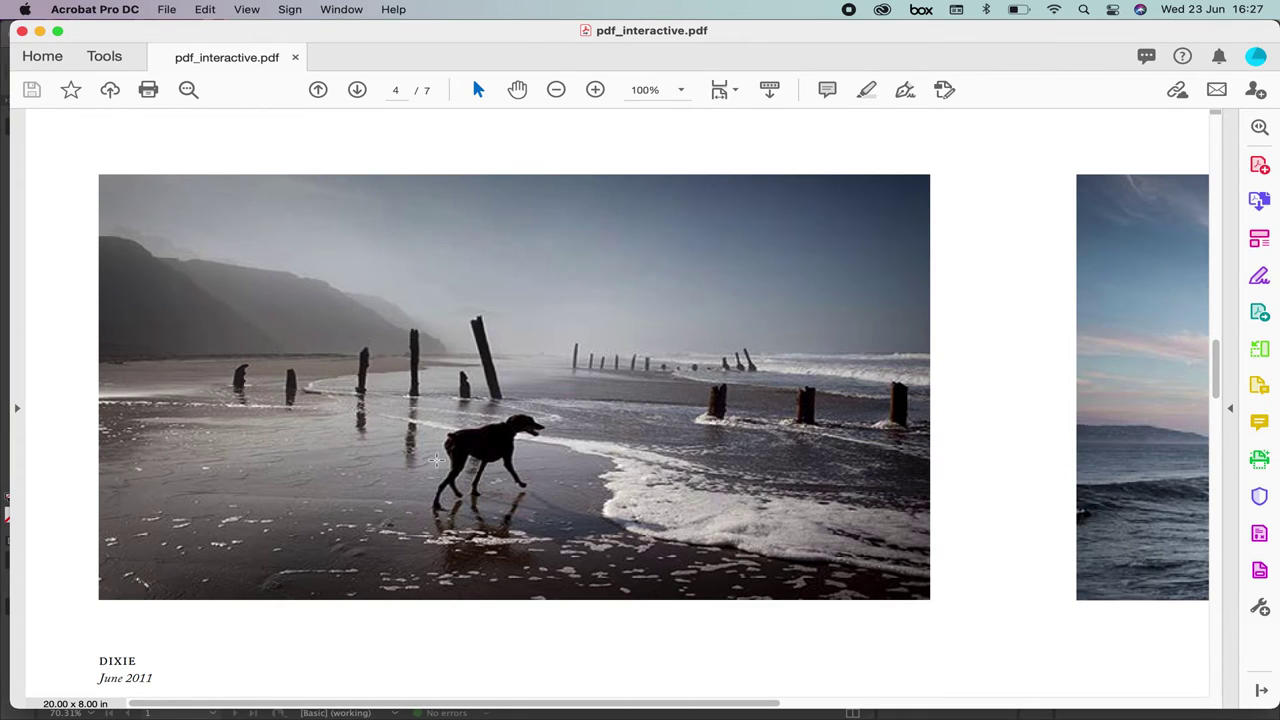
{"action": "scroll", "coordinate": [436, 460], "scroll_direction": "down", "scroll_amount": 3}
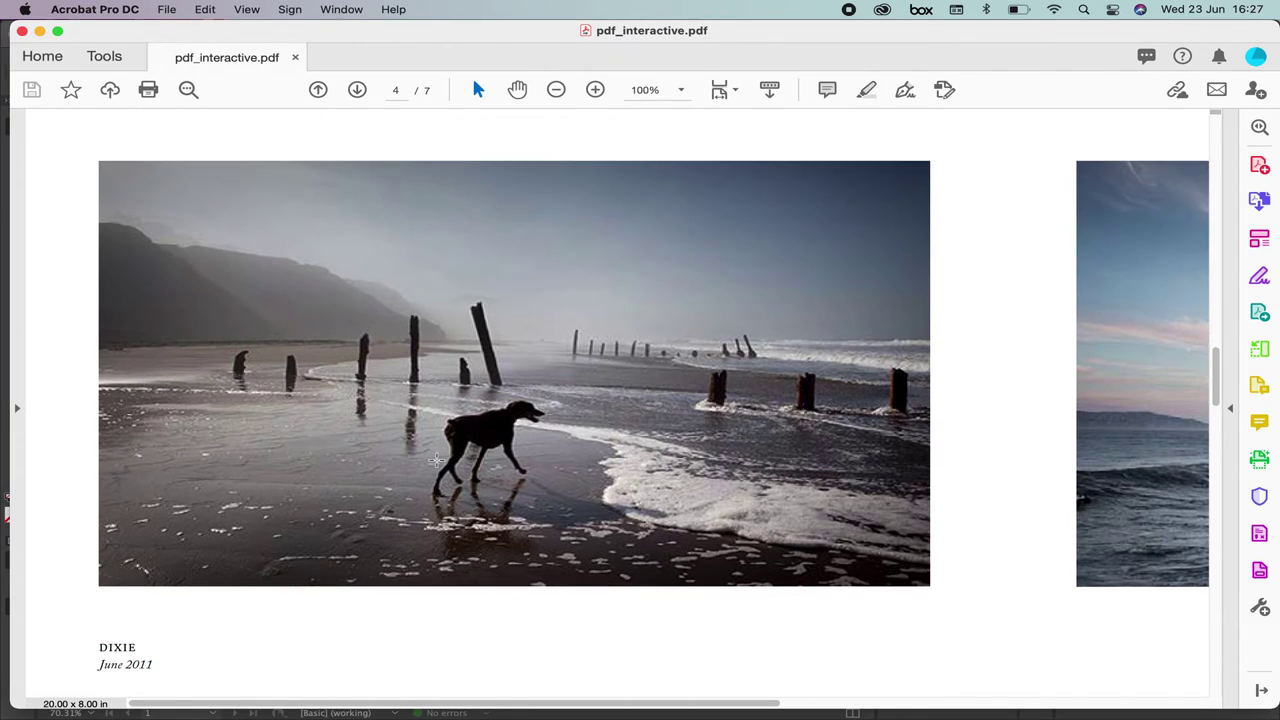
{"action": "scroll", "coordinate": [436, 460], "scroll_direction": "down", "scroll_amount": 1}
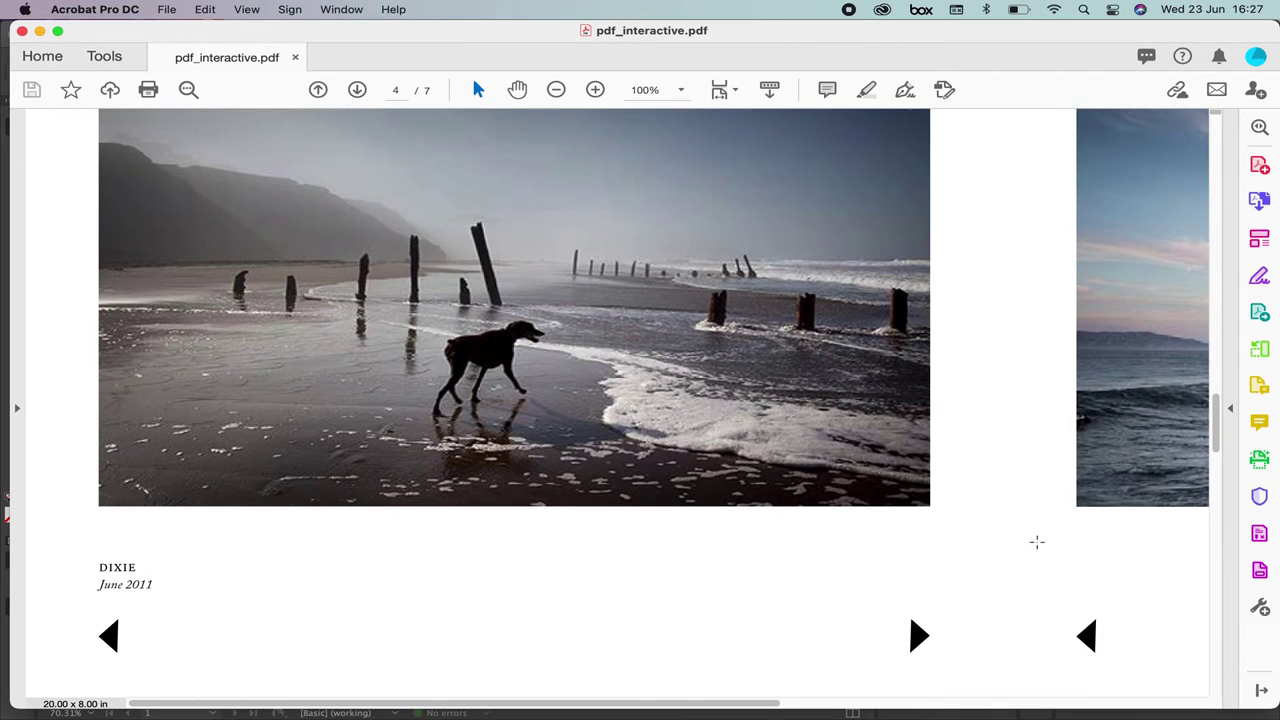
{"action": "left_click", "coordinate": [108, 636]}
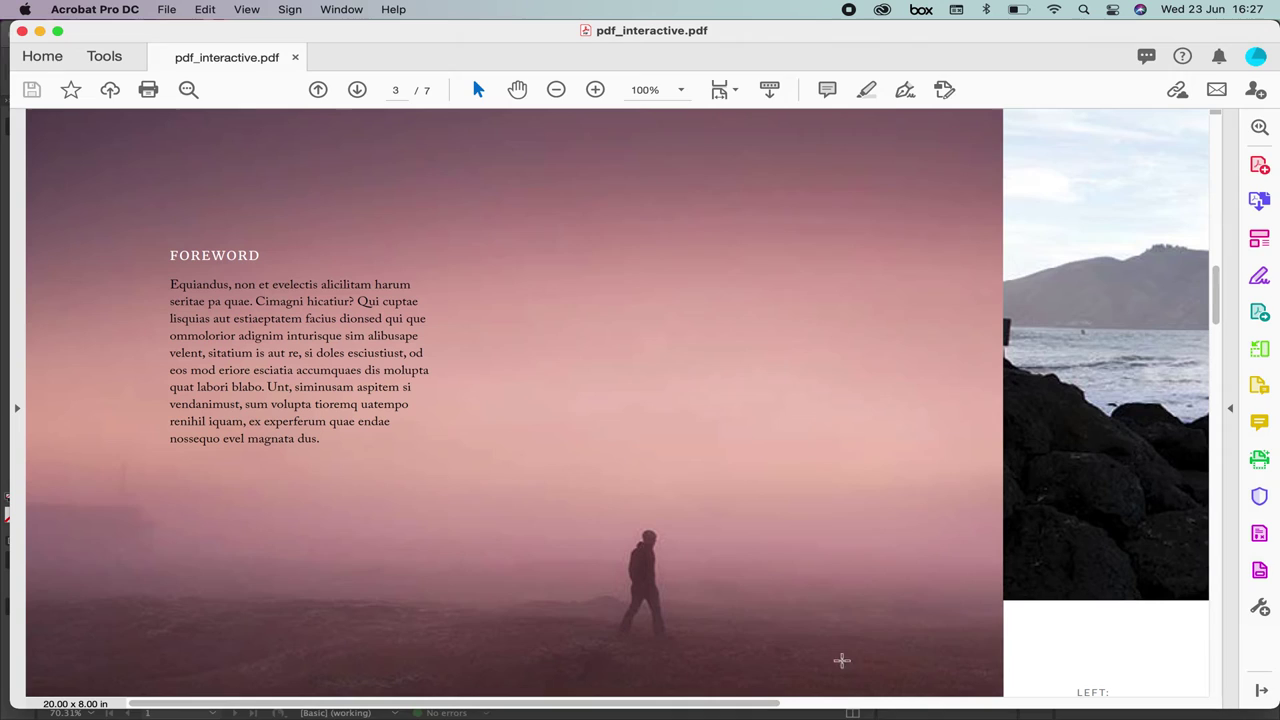
{"action": "left_click", "coordinate": [1003, 634]}
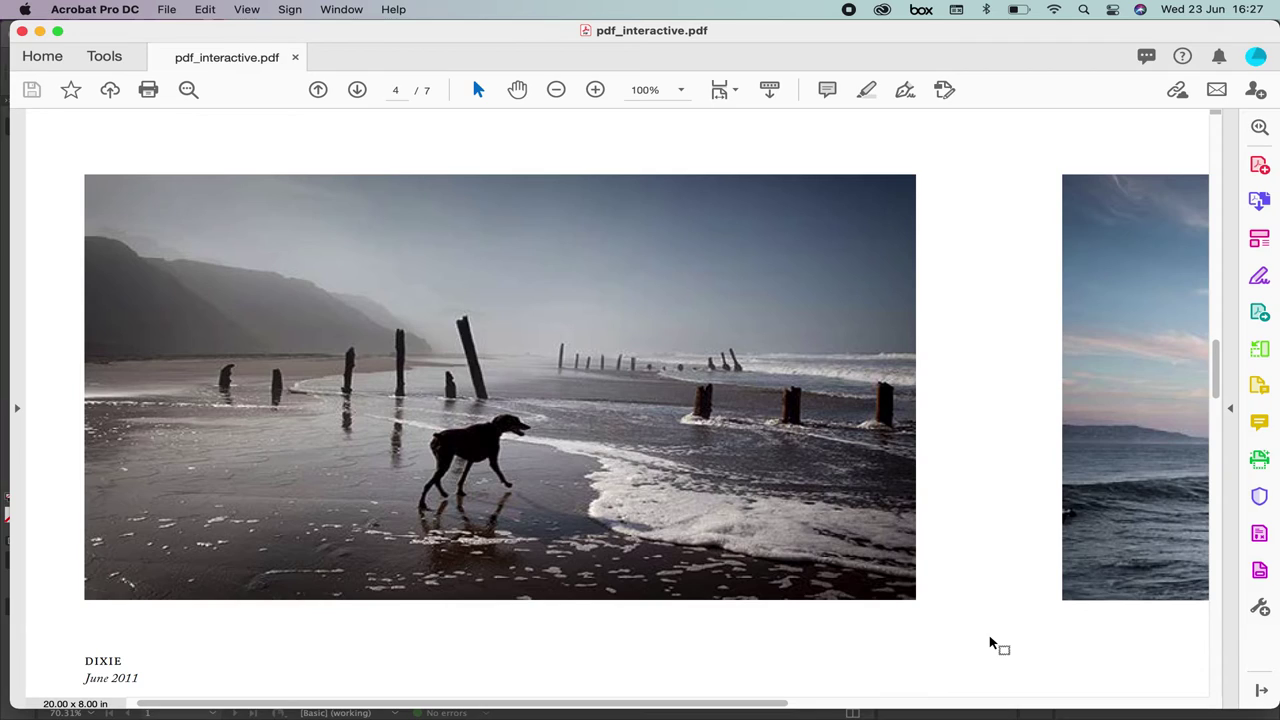
- View the PDF in Full Screen Mode, test the Dixie page's next arrow, and close the PDF
{"action": "left_click", "coordinate": [246, 8]}
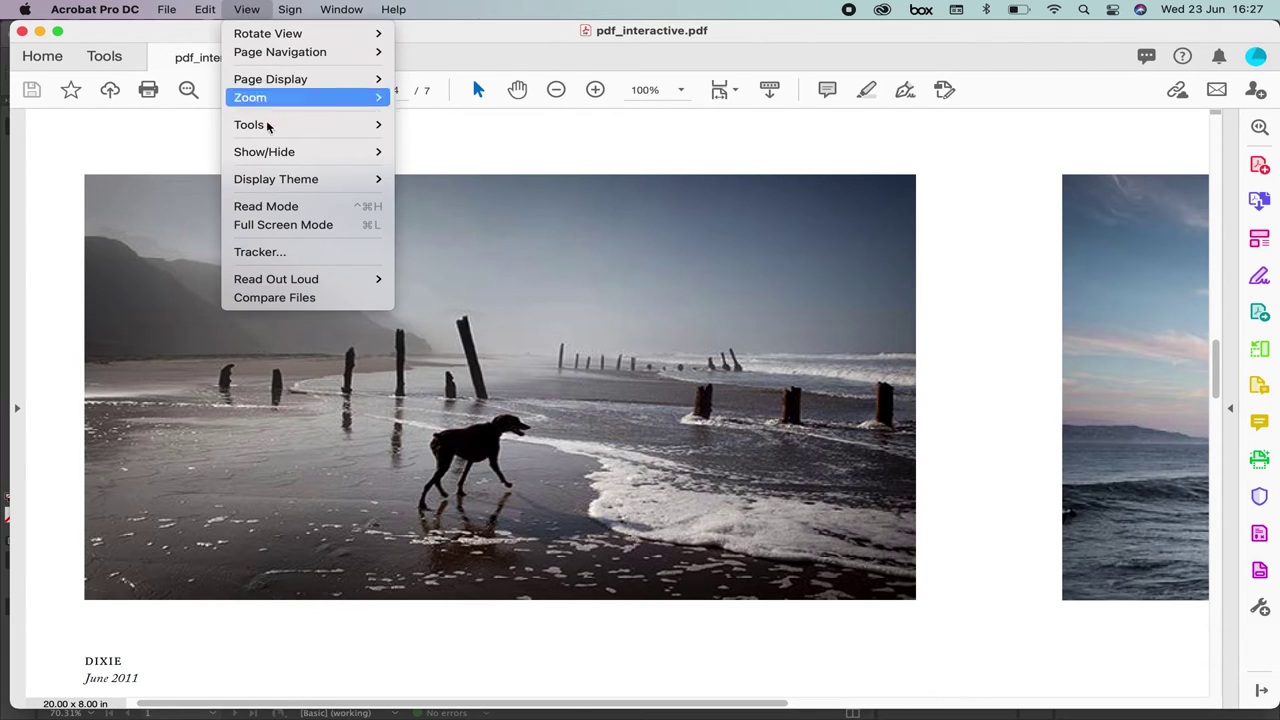
{"action": "left_click", "coordinate": [283, 231]}
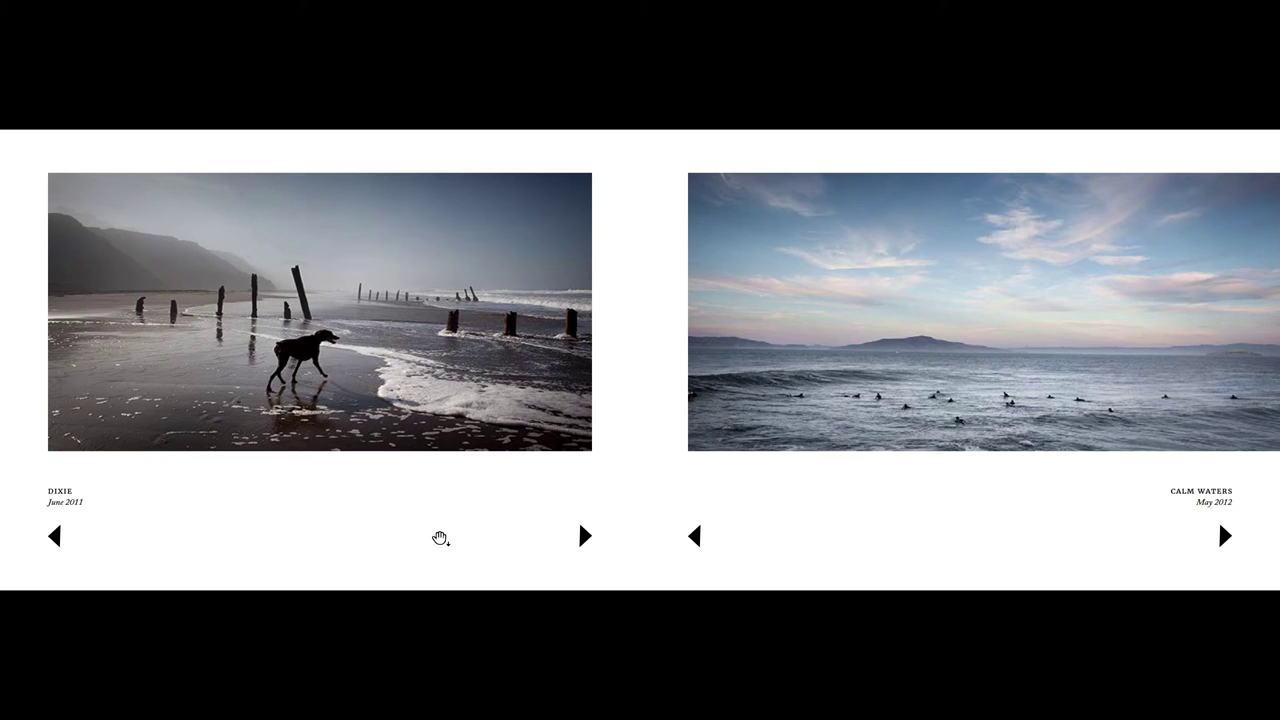
{"action": "left_click", "coordinate": [585, 536]}
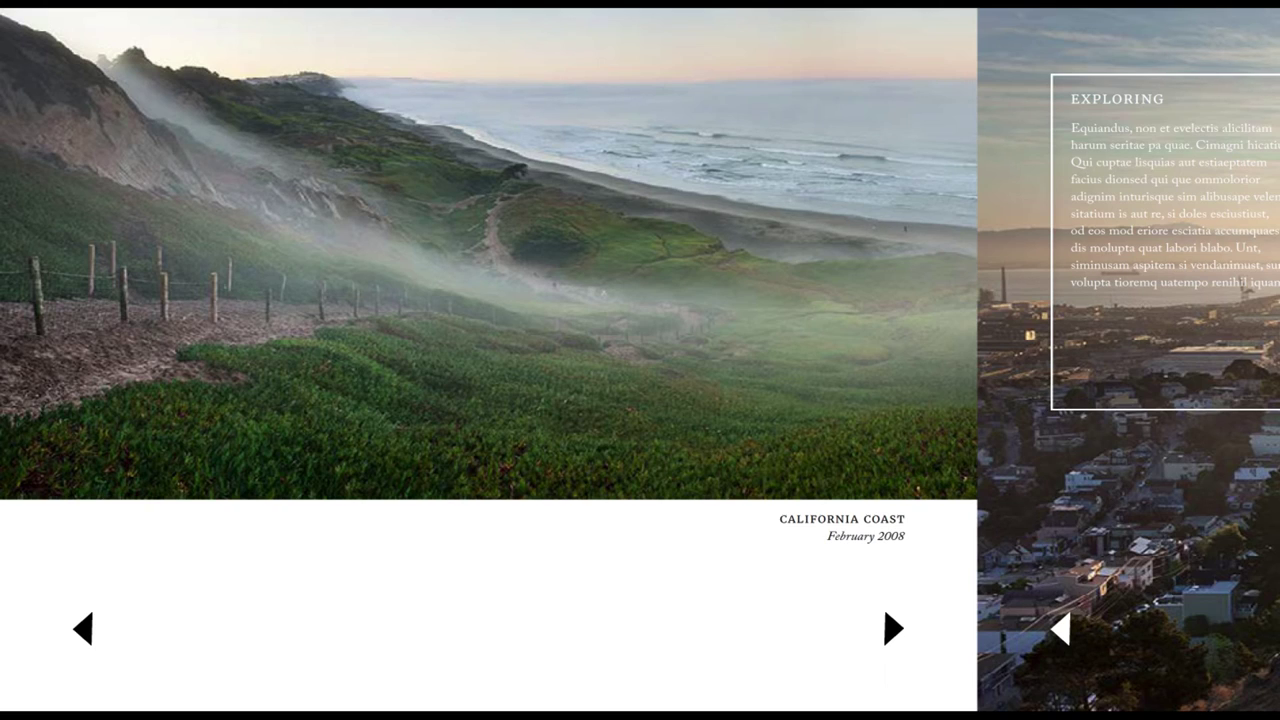
{"action": "key", "text": "super+Tab"}
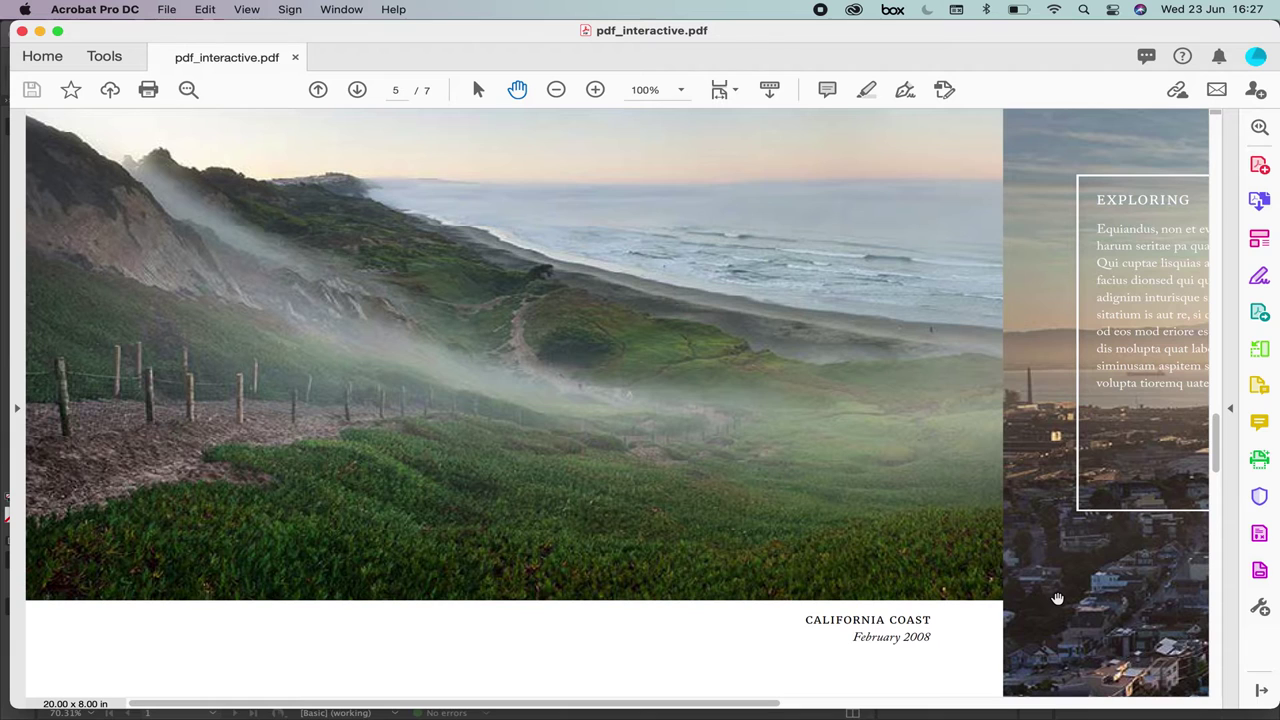
{"action": "key", "text": "super+w"}
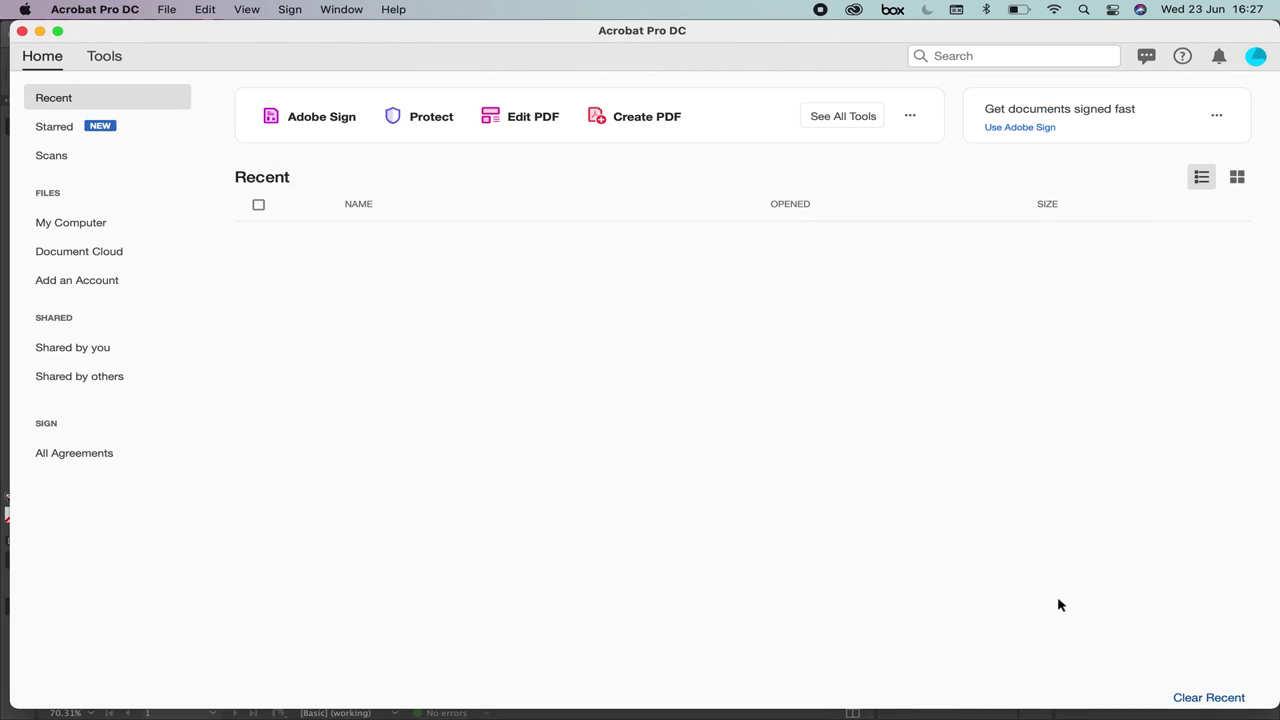
- Switch back to InDesign and start a new Adobe PDF (Interactive) export to the Desktop, replacing the existing pdf_interactive.pdf
{"action": "mouse_move", "coordinate": [616, 715]}
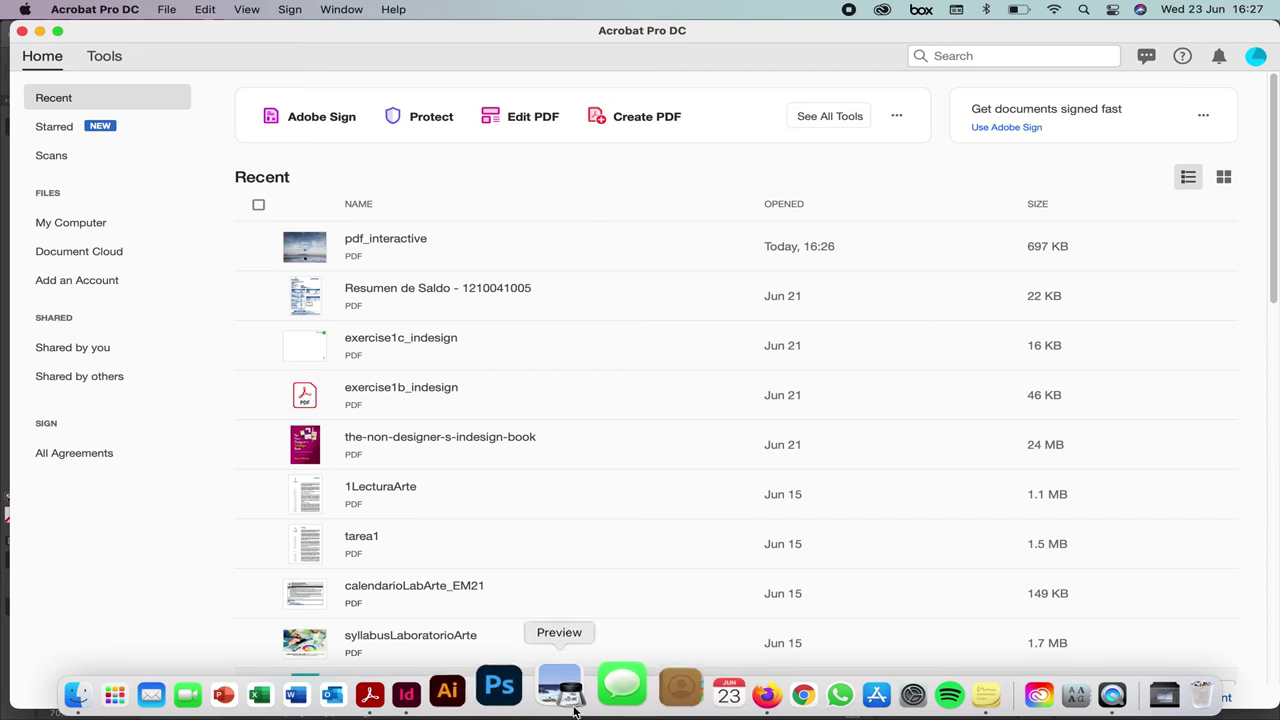
{"action": "left_click", "coordinate": [462, 690]}
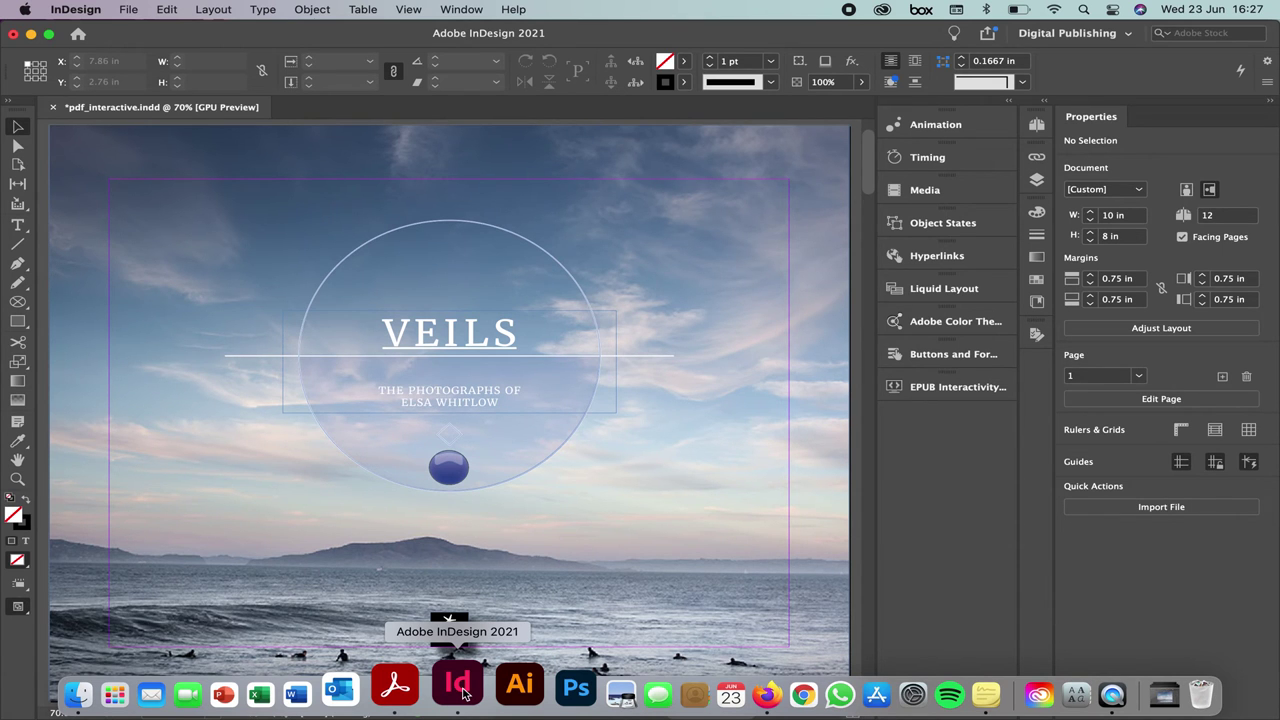
{"action": "left_click", "coordinate": [128, 9]}
{"action": "left_click", "coordinate": [220, 343]}
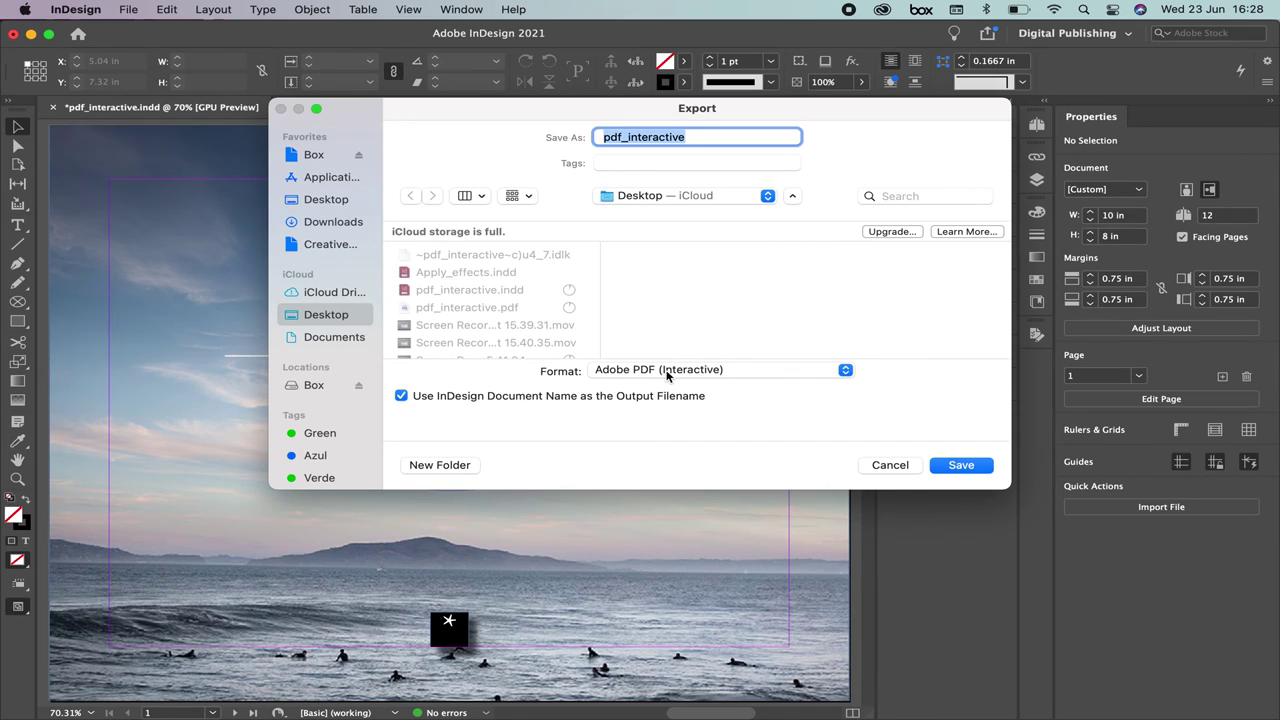
{"action": "left_click", "coordinate": [960, 467]}
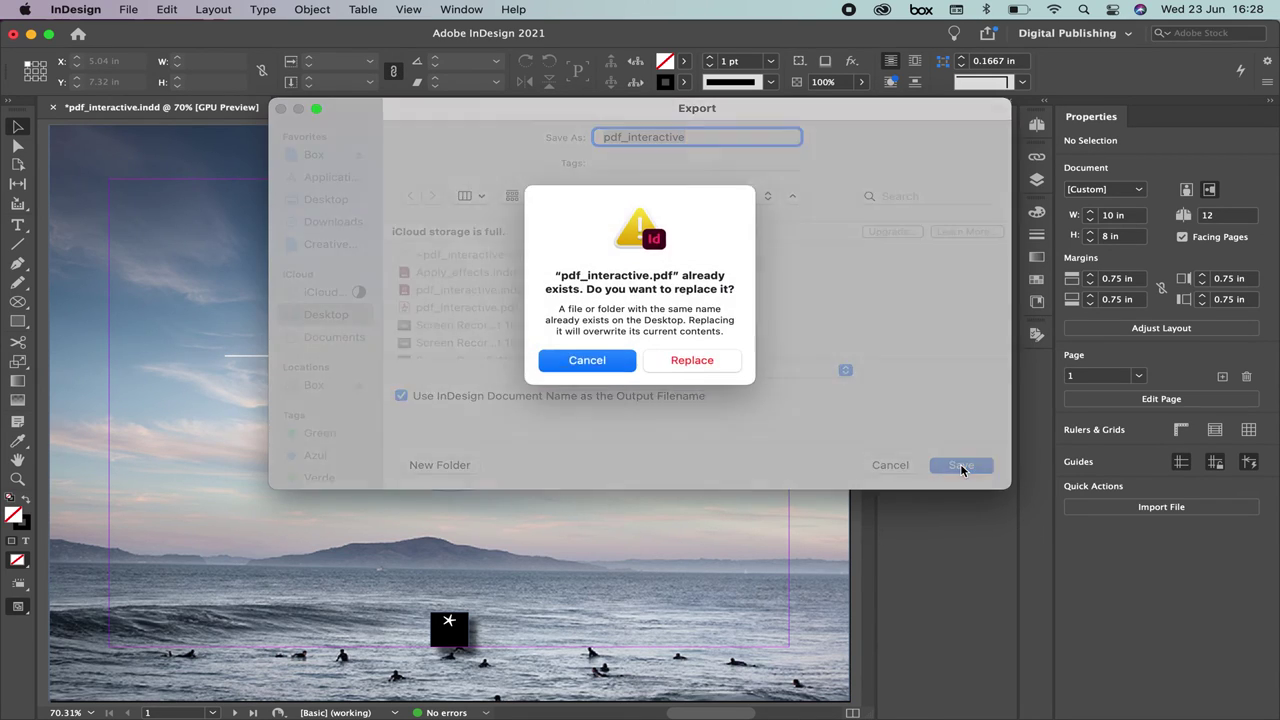
{"action": "left_click", "coordinate": [710, 366]}
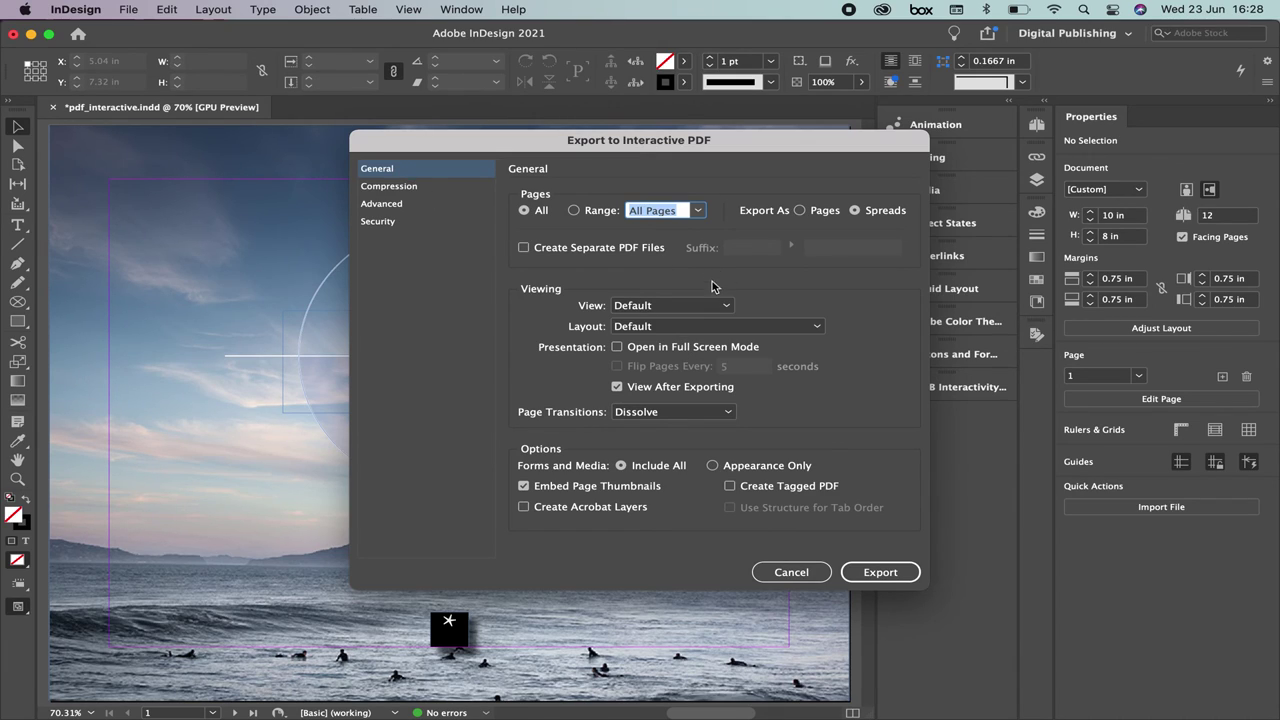
- Set the PDF view to Actual Size and the layout to Single Page, and choose to export as Pages
{"action": "left_click", "coordinate": [693, 306]}
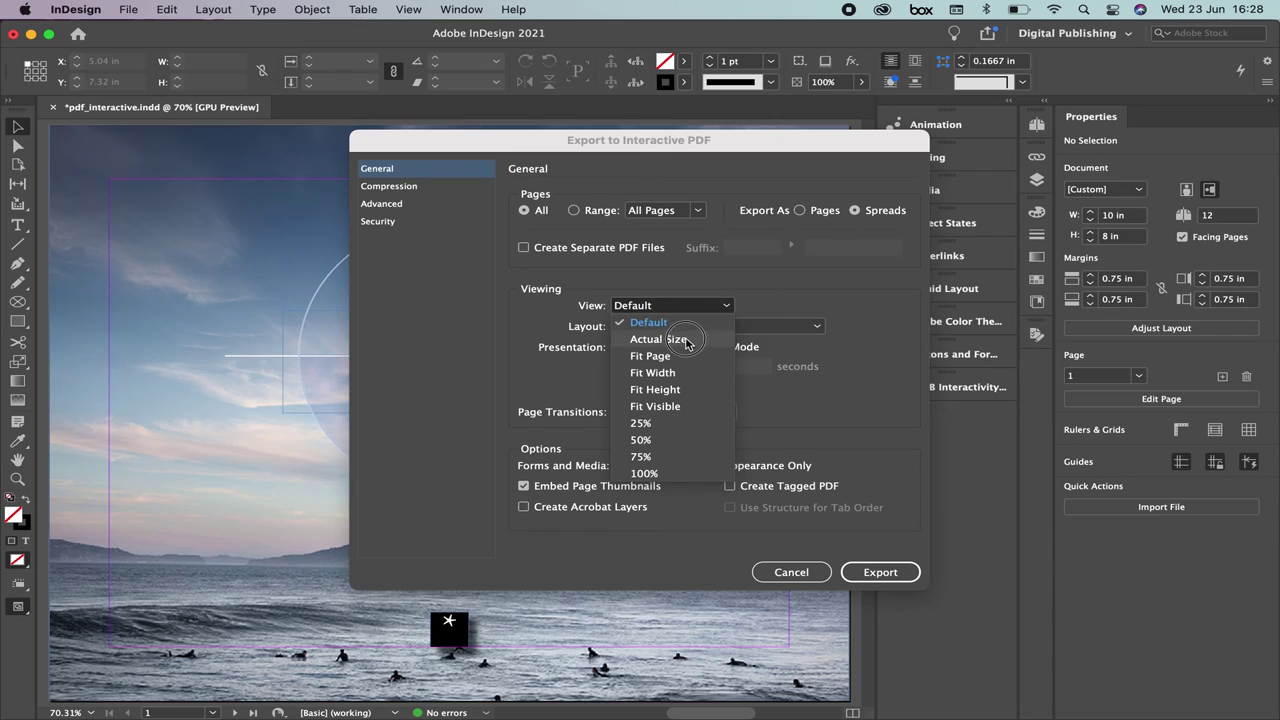
{"action": "left_click", "coordinate": [680, 340]}
{"action": "left_click", "coordinate": [677, 328]}
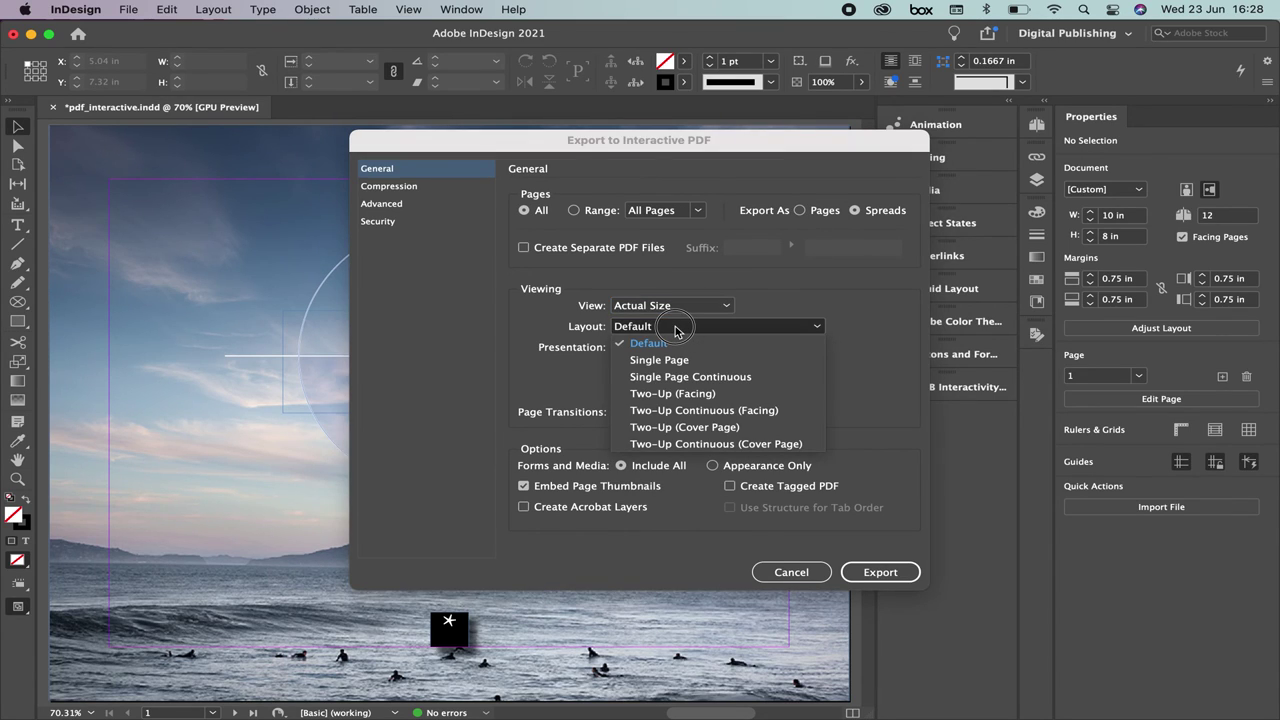
{"action": "left_click", "coordinate": [674, 360]}
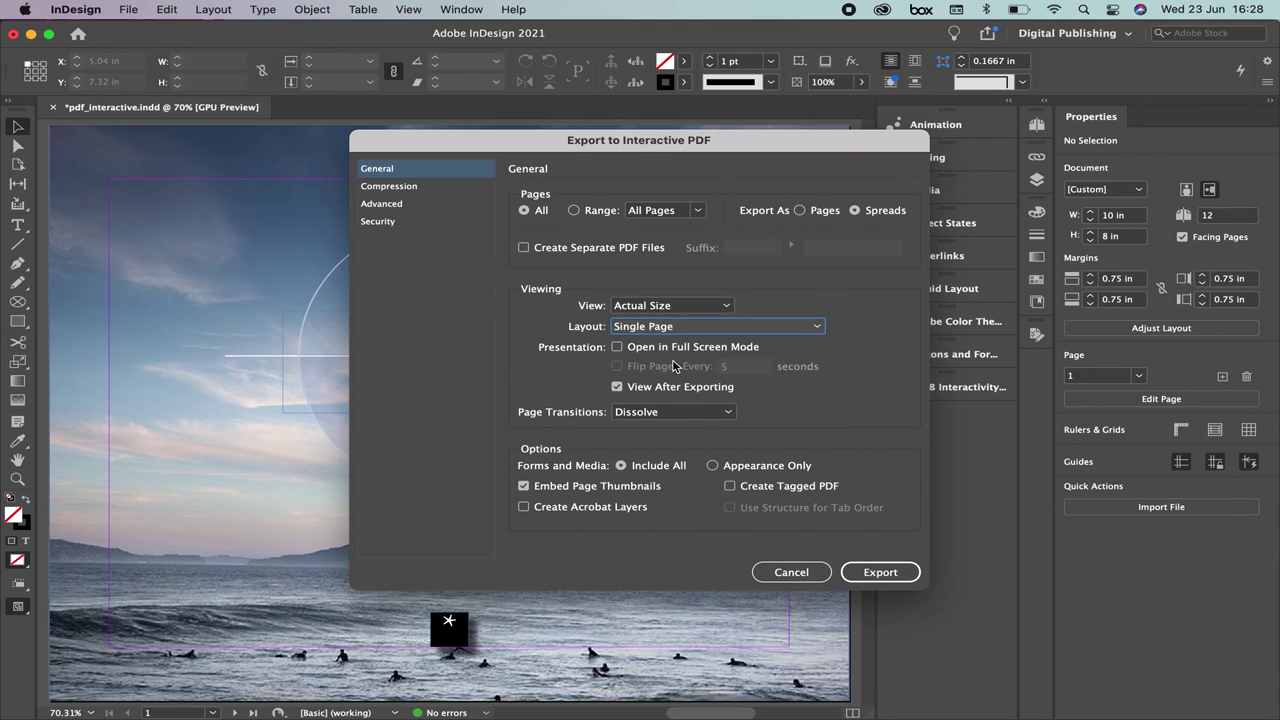
{"action": "left_click", "coordinate": [801, 211]}
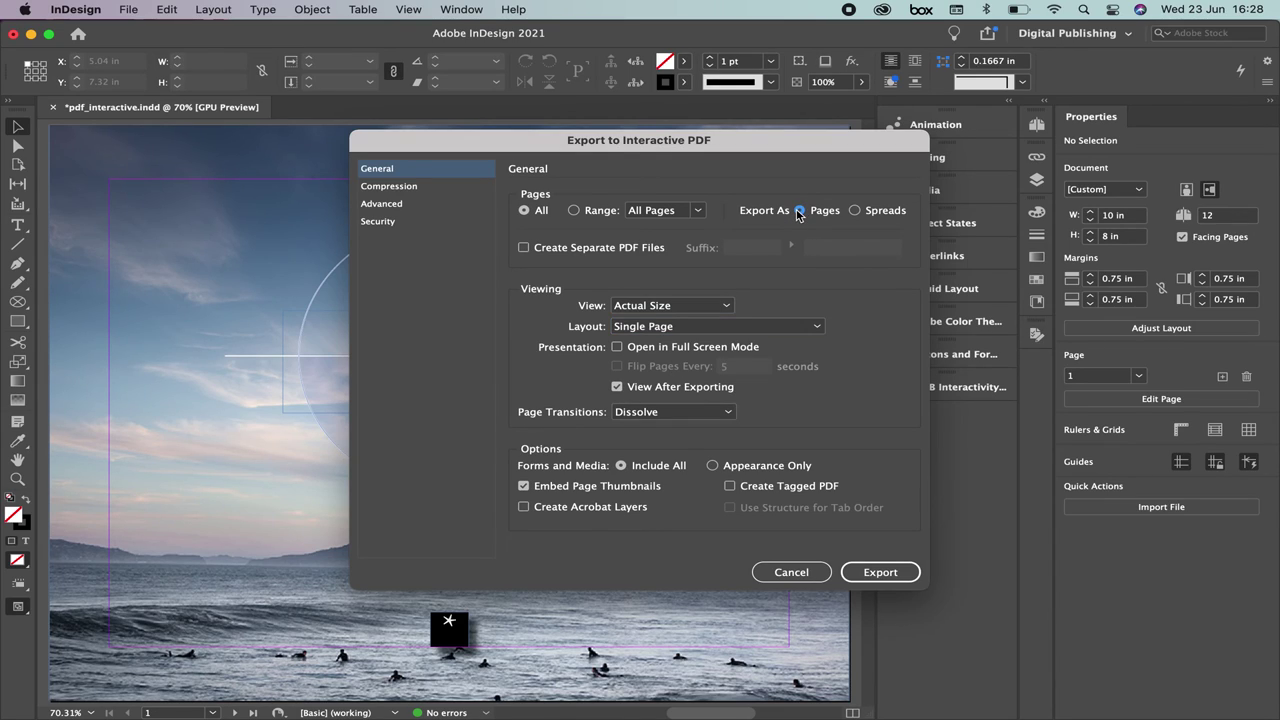
- Run the PDF export, accepting the CMYK-to-RGB conversion and opting out of that warning for future exports
{"action": "left_click", "coordinate": [880, 573]}
{"action": "left_click", "coordinate": [590, 386]}
{"action": "left_click", "coordinate": [792, 414]}
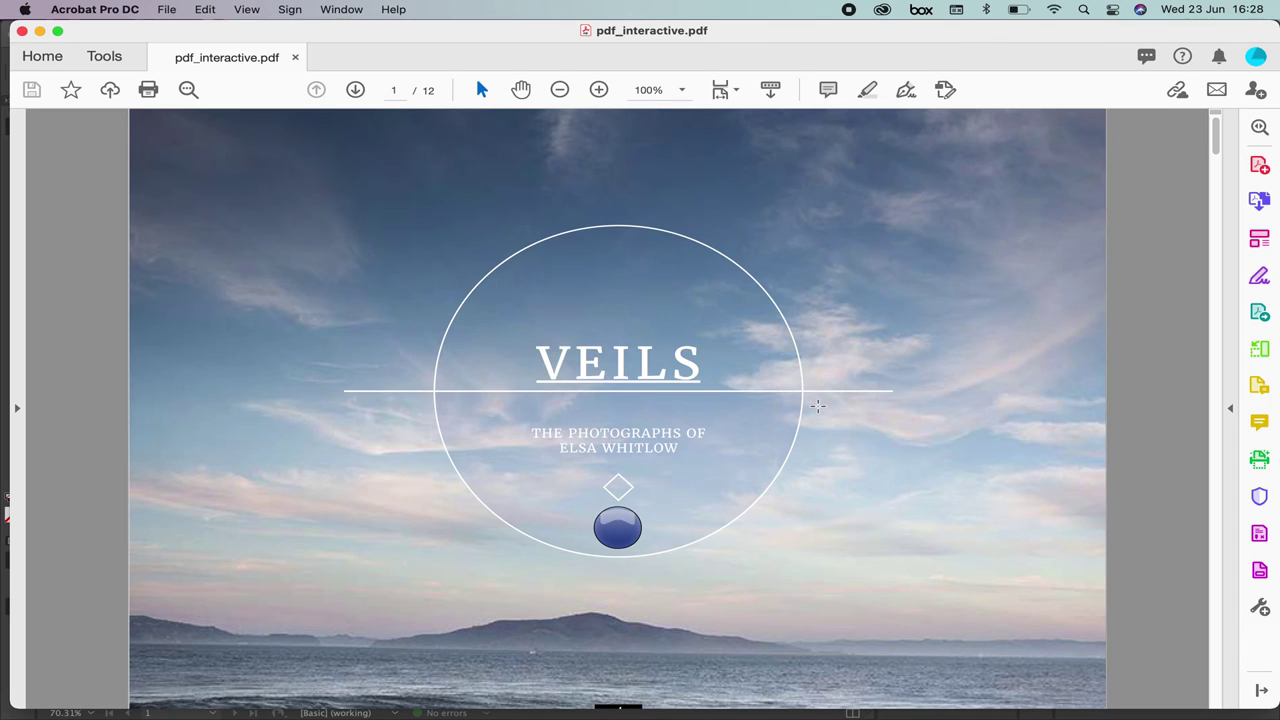
- View the new PDF in Full Screen Mode and test the cover's asterisk button and the Foreword page's previous arrow
{"action": "left_click", "coordinate": [247, 10]}
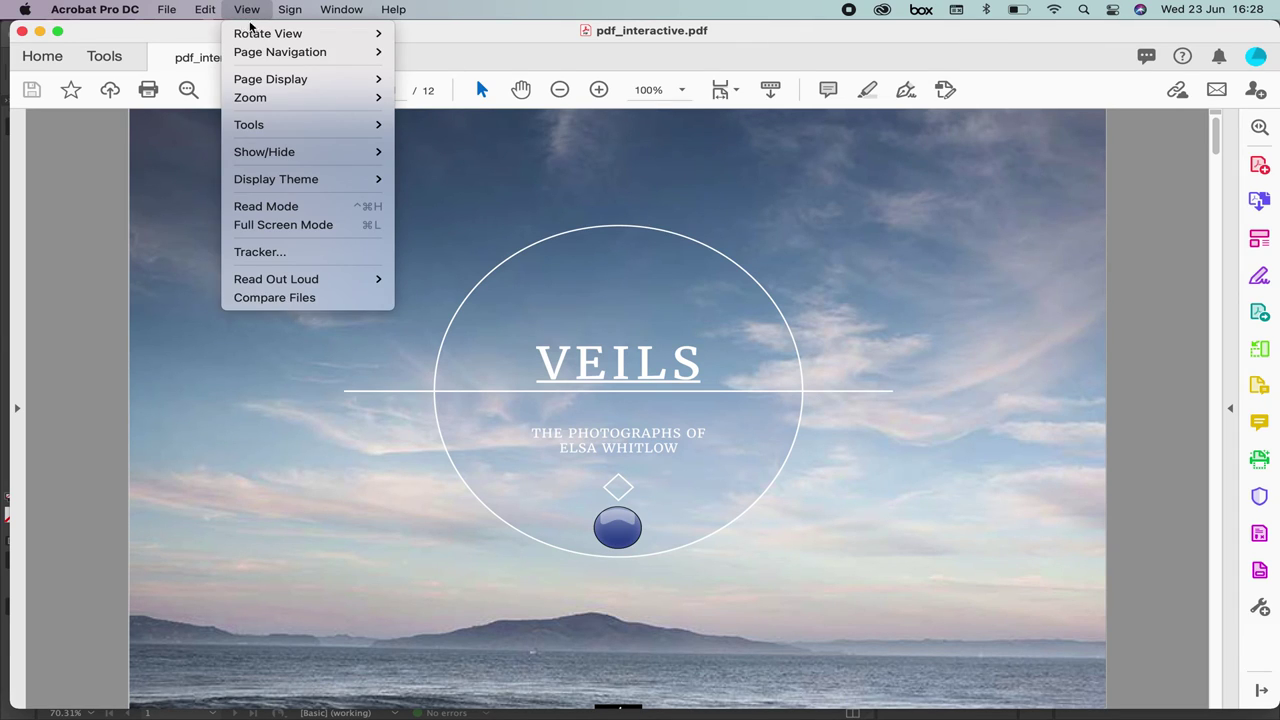
{"action": "left_click", "coordinate": [310, 224]}
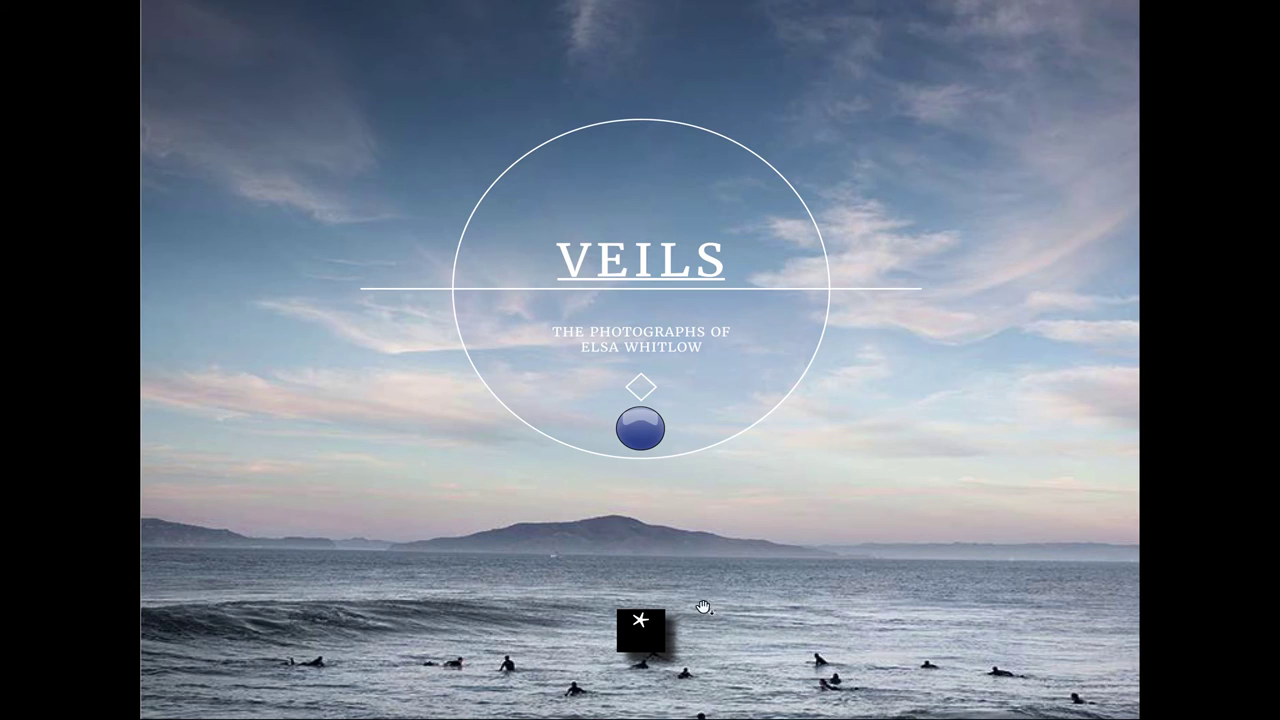
{"action": "left_click", "coordinate": [652, 625]}
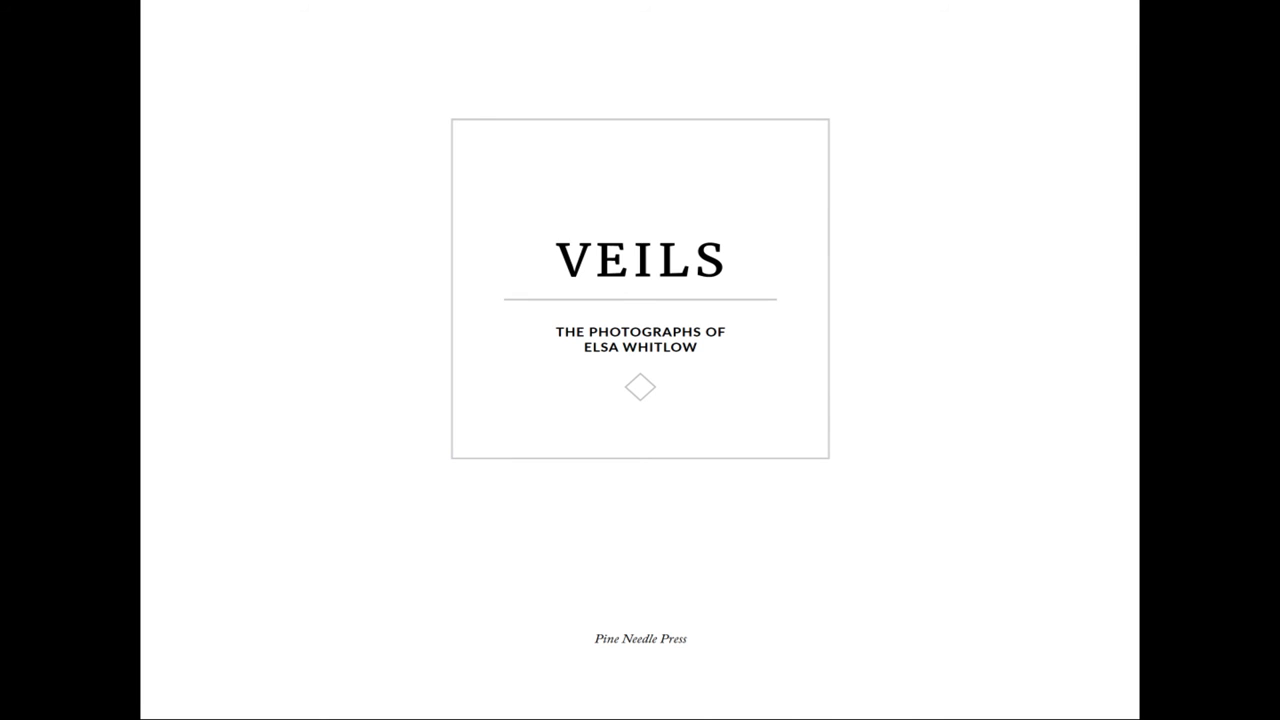
{"action": "key", "text": "Right"}
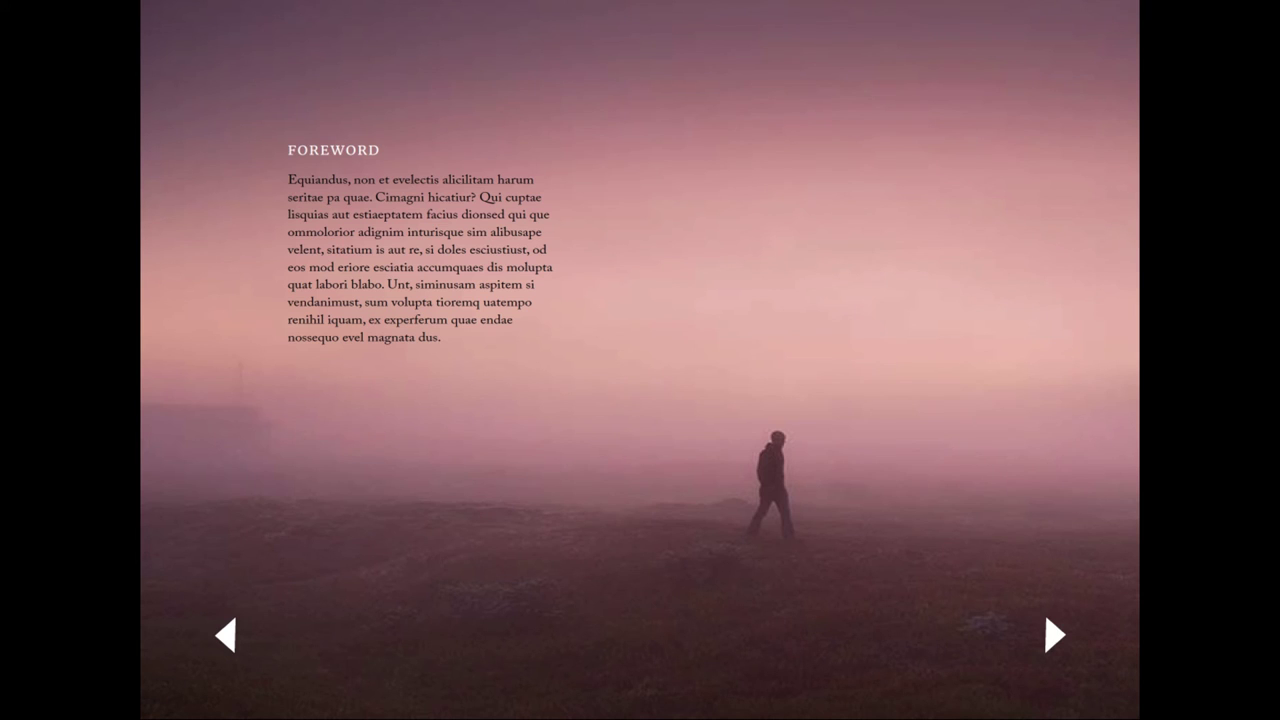
{"action": "left_click", "coordinate": [227, 636]}
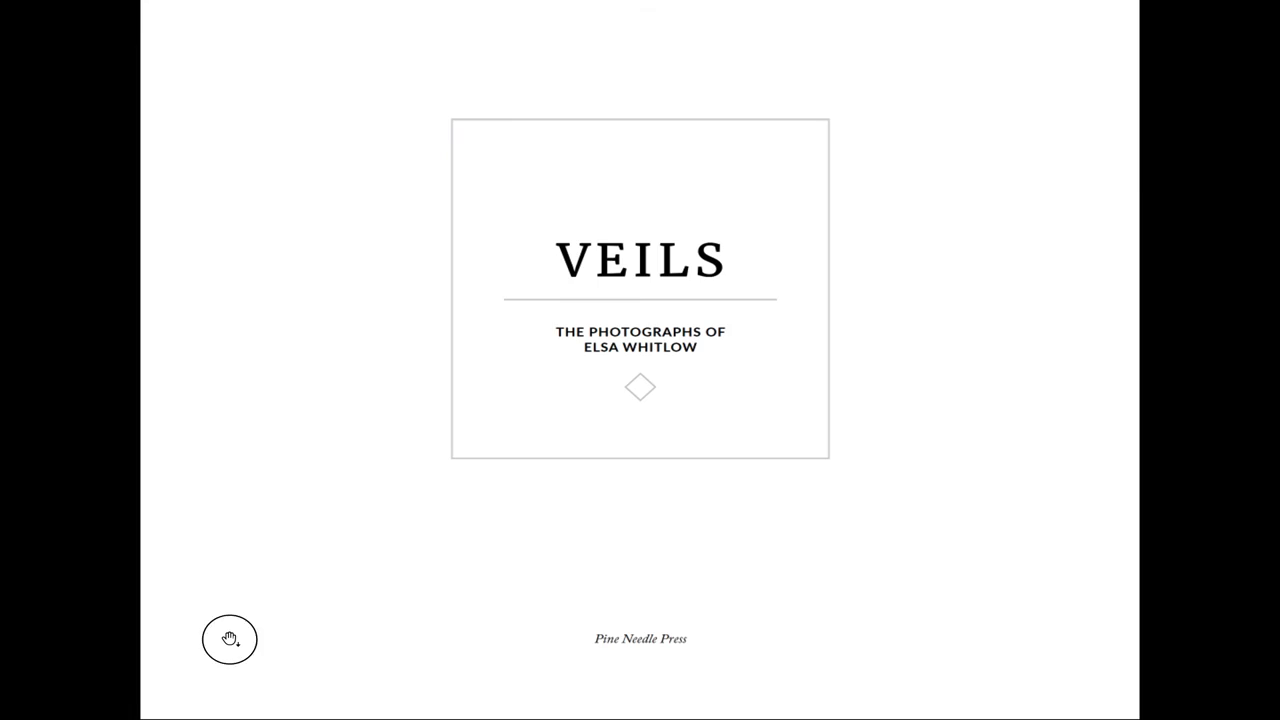
{"action": "key", "text": "Right"}
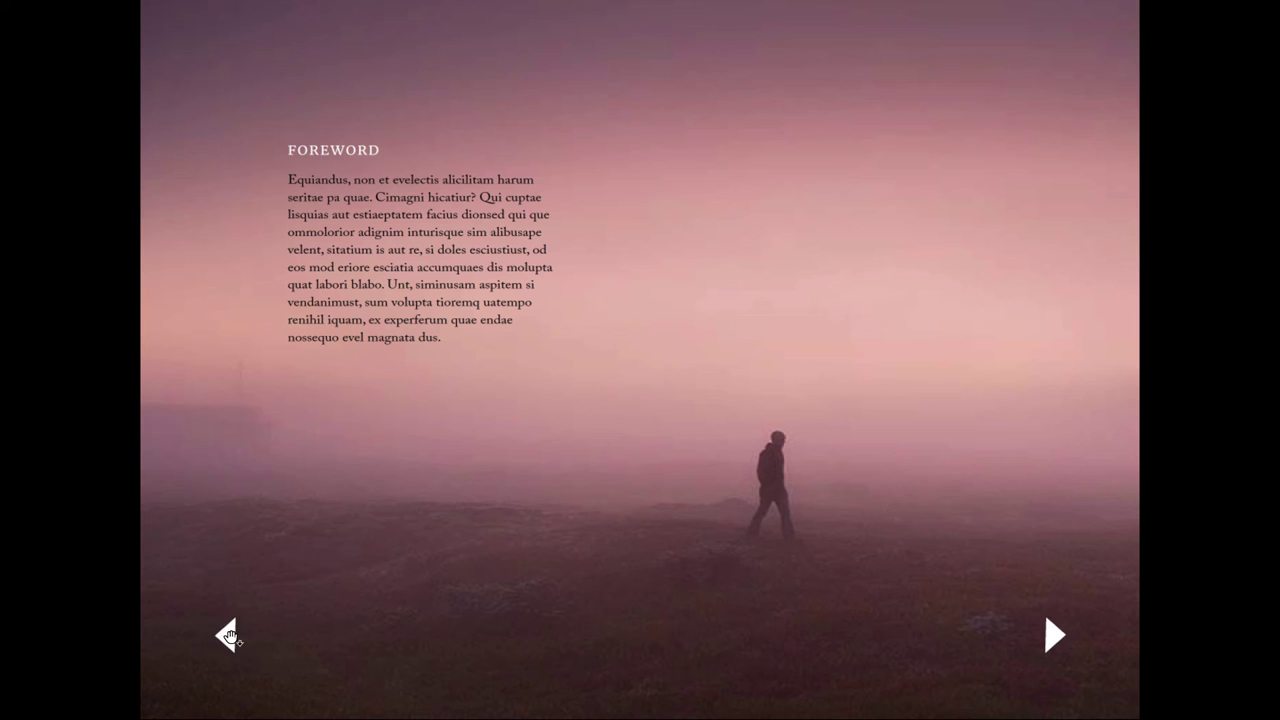
- Test the Foreword page's previous arrow and page forward from the title page to the Golden Gate surfer photo
{"action": "left_click", "coordinate": [228, 637]}
{"action": "key", "text": "Right"}
{"action": "left_click", "coordinate": [226, 636]}
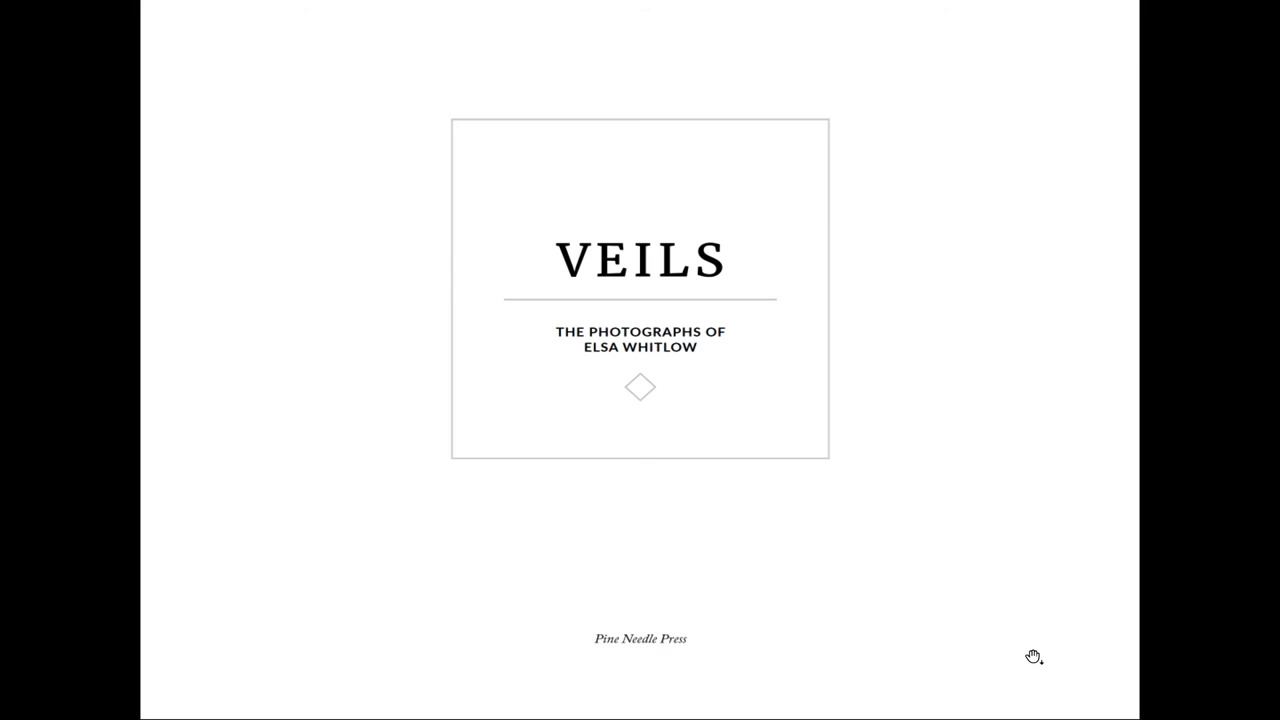
{"action": "left_click", "coordinate": [1033, 657]}
{"action": "left_click", "coordinate": [1033, 657]}
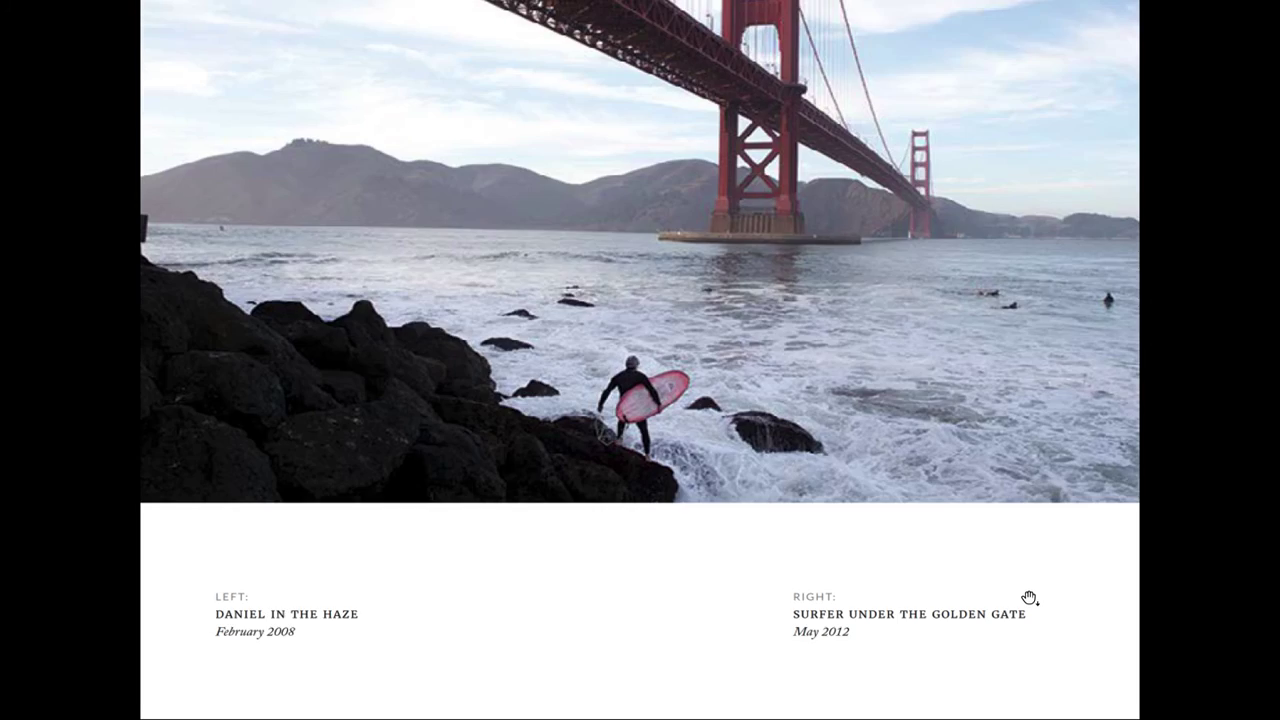
- Advance from the surfer photo through Calm Waters and California Coast to the Exploring page, testing the next arrows
{"action": "left_click", "coordinate": [1030, 598]}
{"action": "left_click", "coordinate": [1052, 634]}
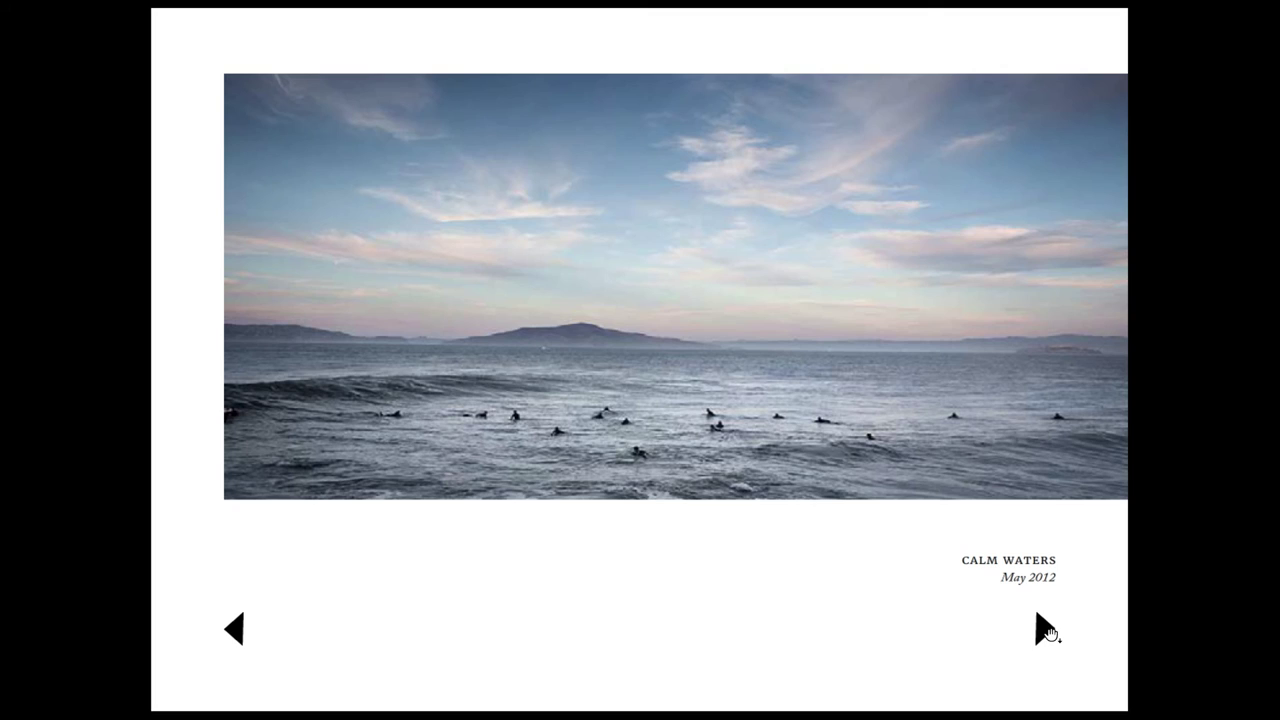
{"action": "left_click", "coordinate": [1048, 632]}
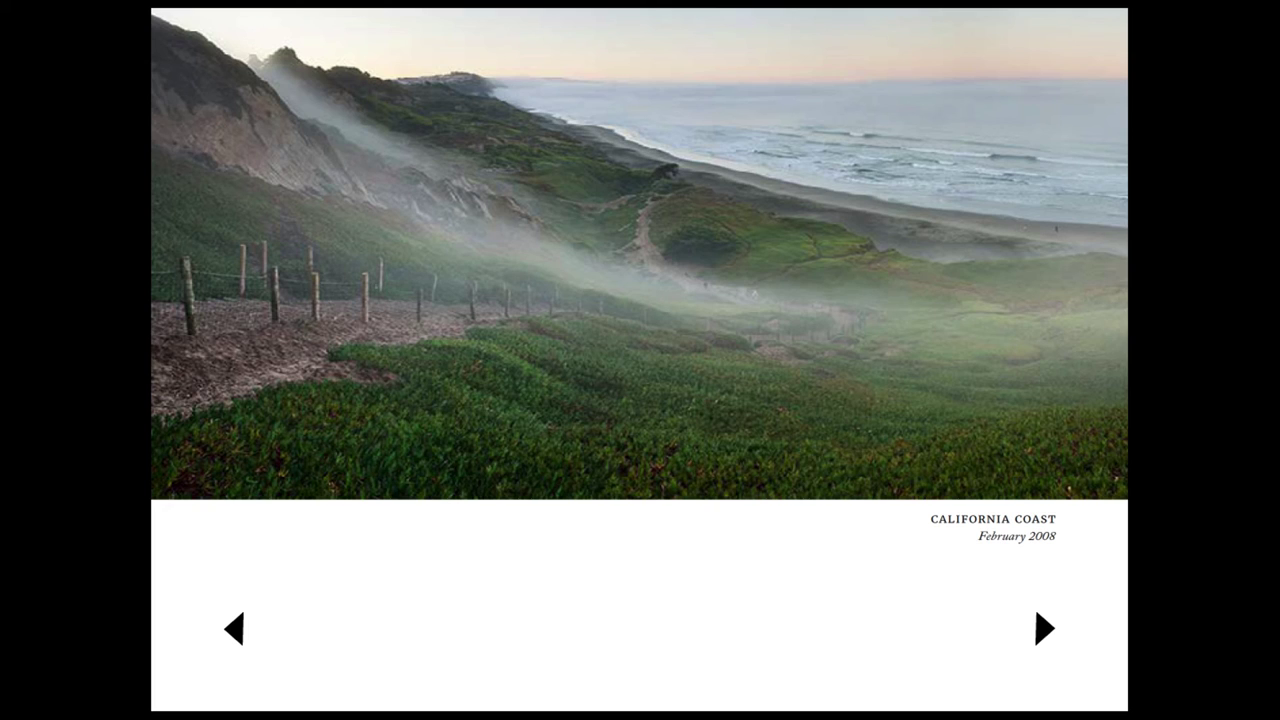
{"action": "key", "text": "Right"}
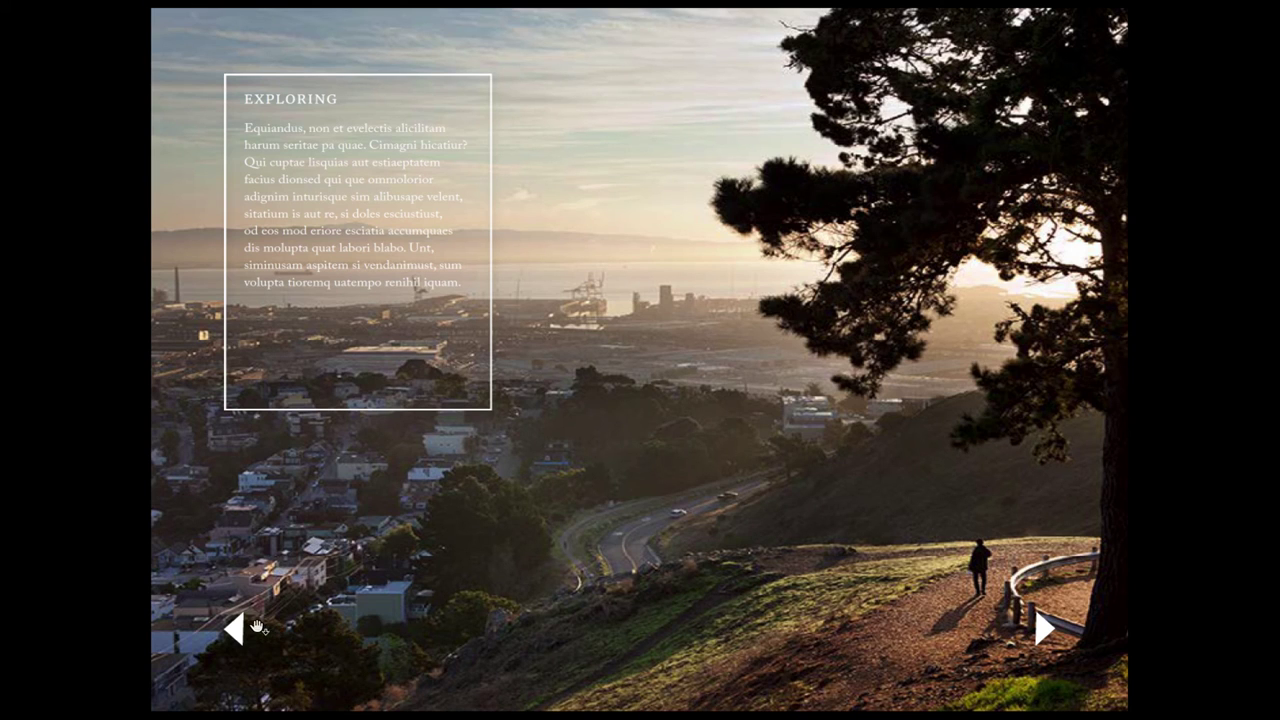
- Test the Exploring page's previous arrow, and follow the next arrows through the photo pages to About the Artist
{"action": "left_click", "coordinate": [238, 630]}
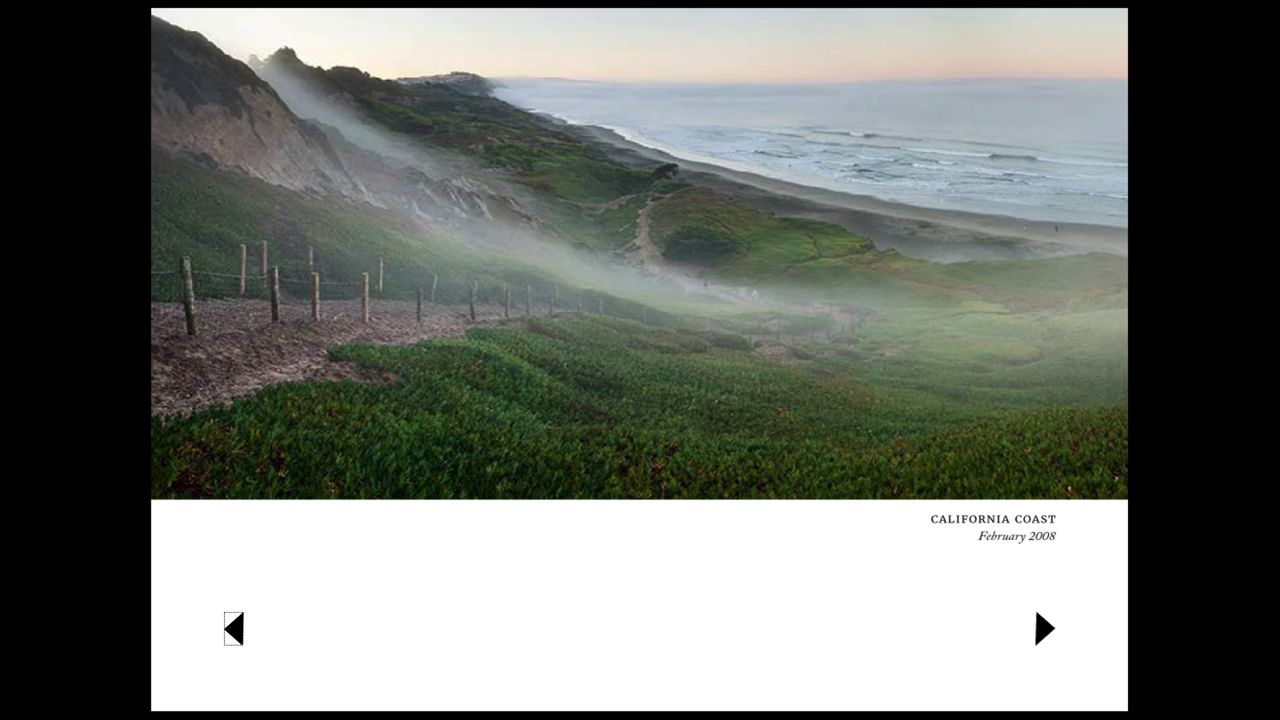
{"action": "left_click", "coordinate": [992, 602]}
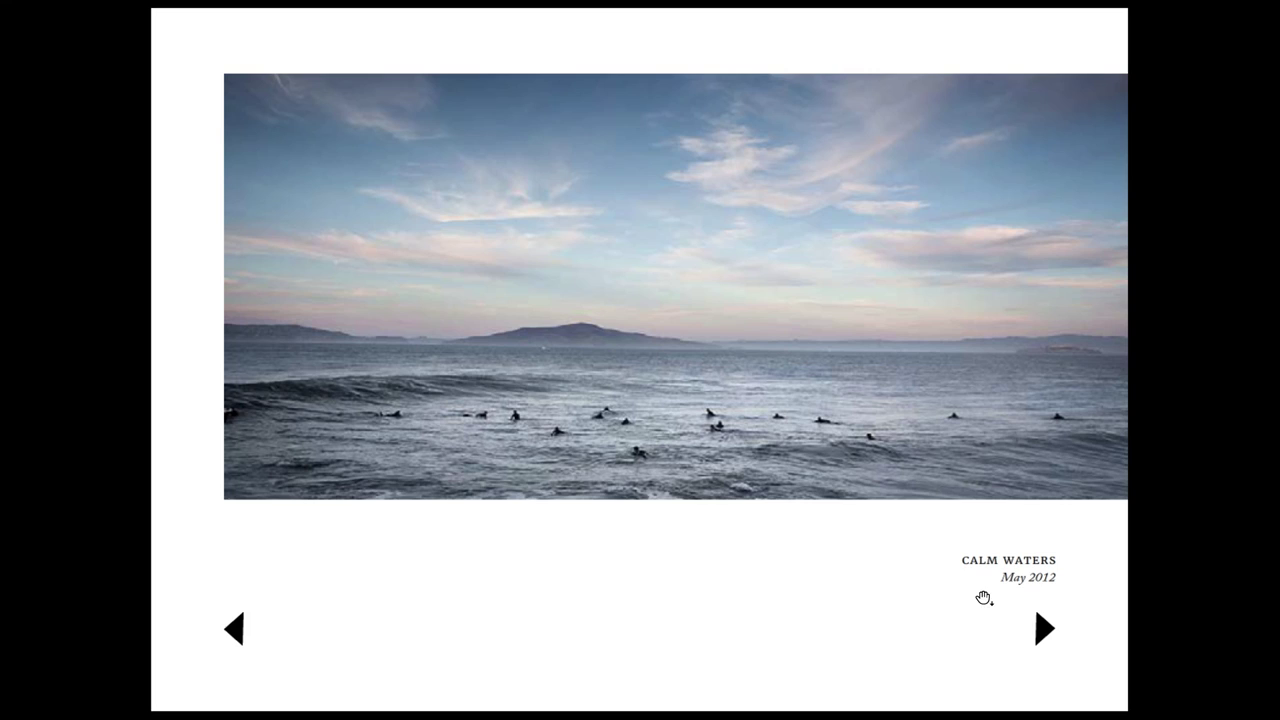
{"action": "left_click", "coordinate": [1036, 626]}
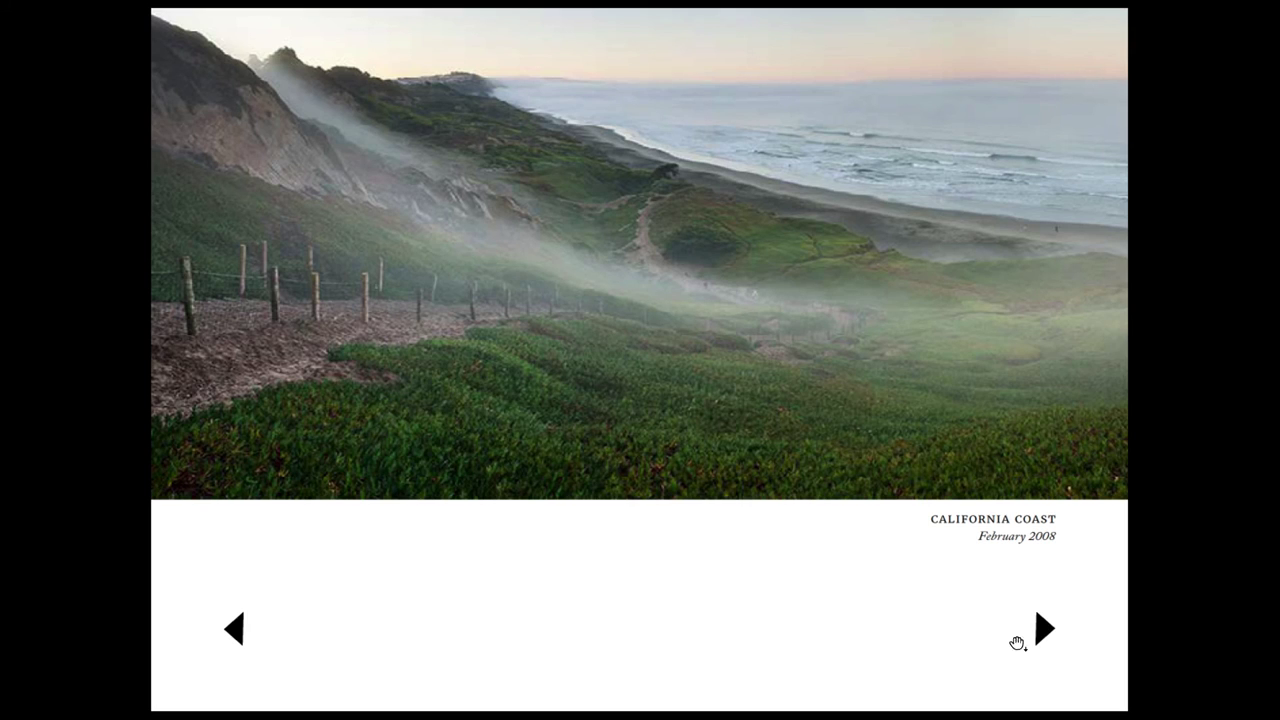
{"action": "left_click", "coordinate": [1017, 643]}
{"action": "left_click", "coordinate": [1030, 638]}
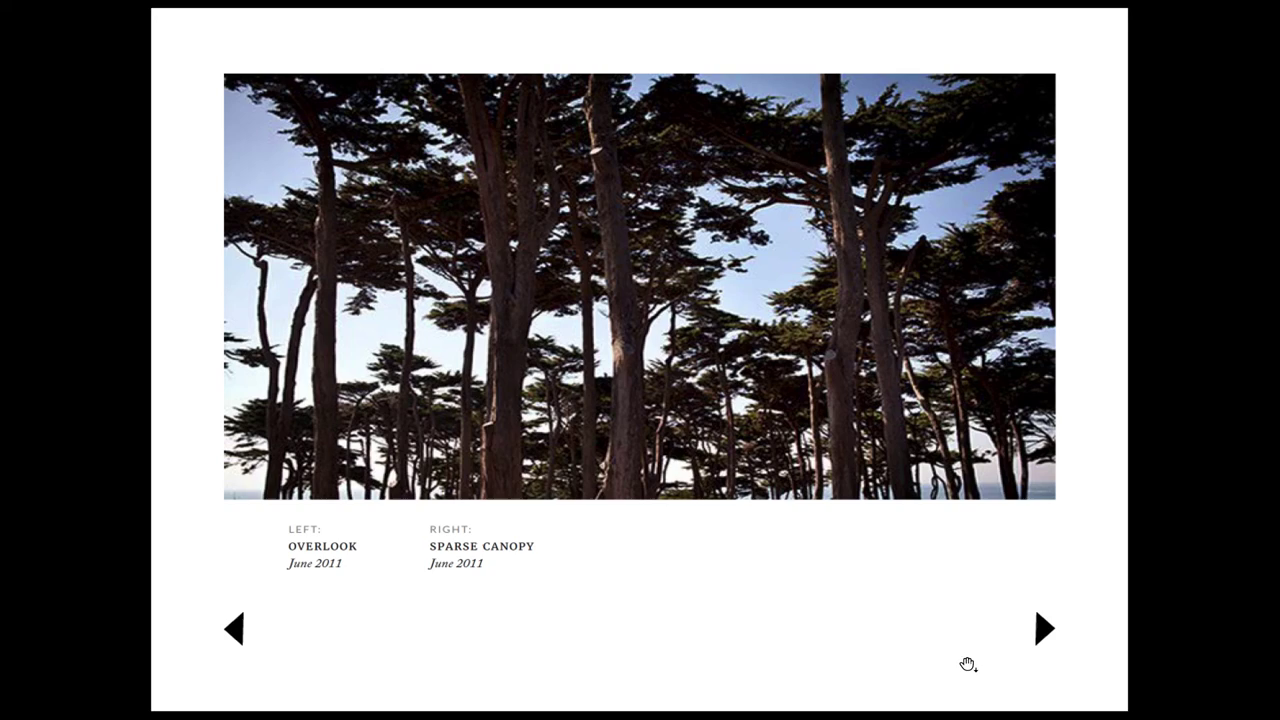
{"action": "left_click", "coordinate": [1030, 640]}
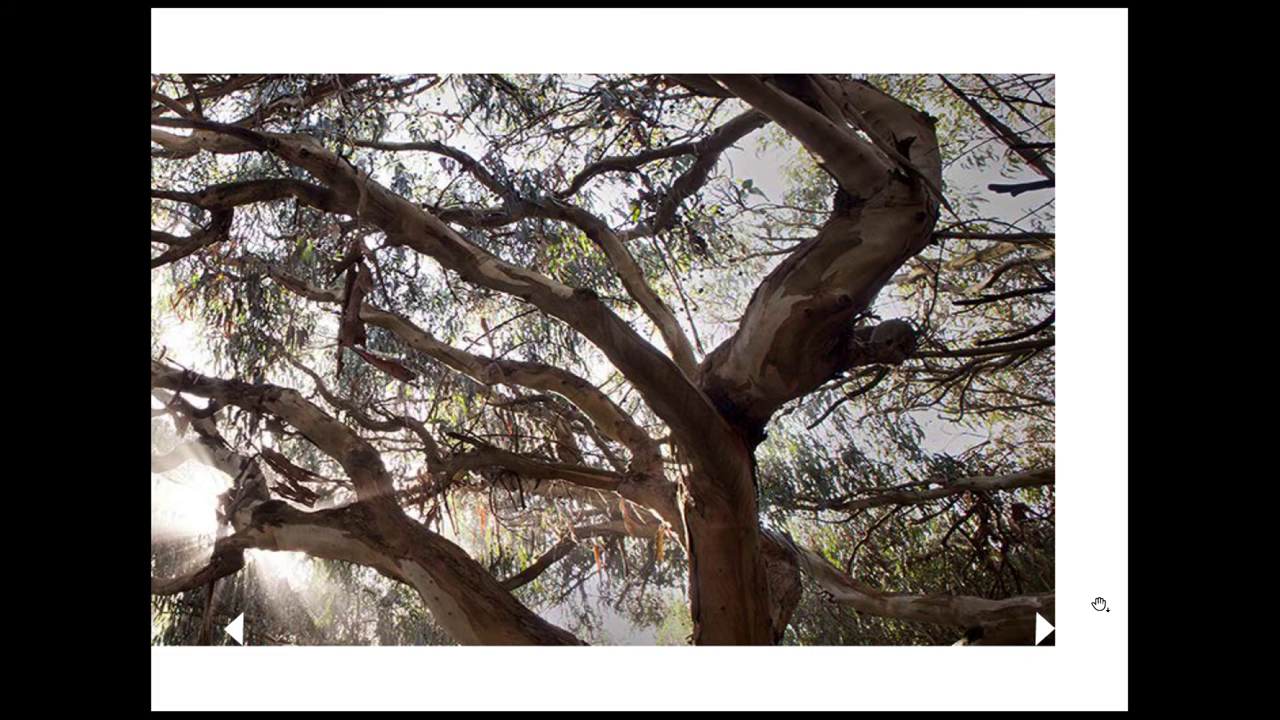
{"action": "left_click", "coordinate": [1017, 645]}
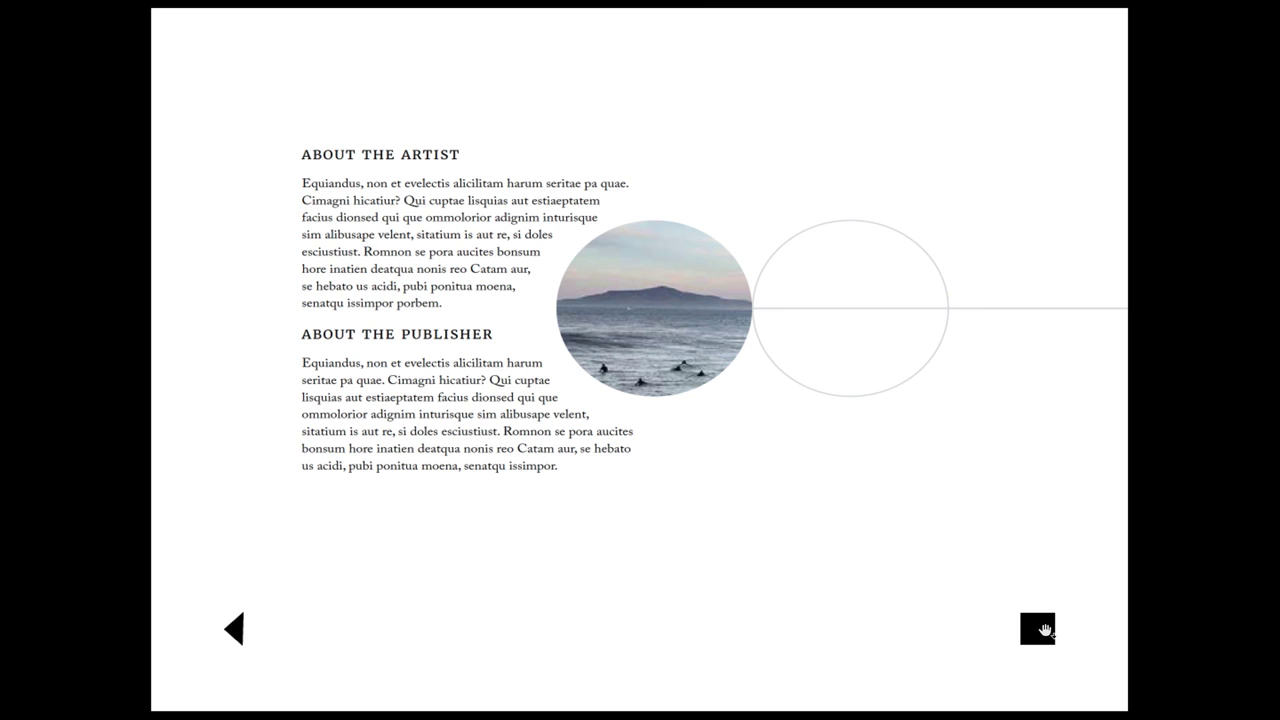
- Test the About the Artist page's square button to return to the cover, and open the cover's round blue button web link
{"action": "left_click", "coordinate": [1043, 629]}
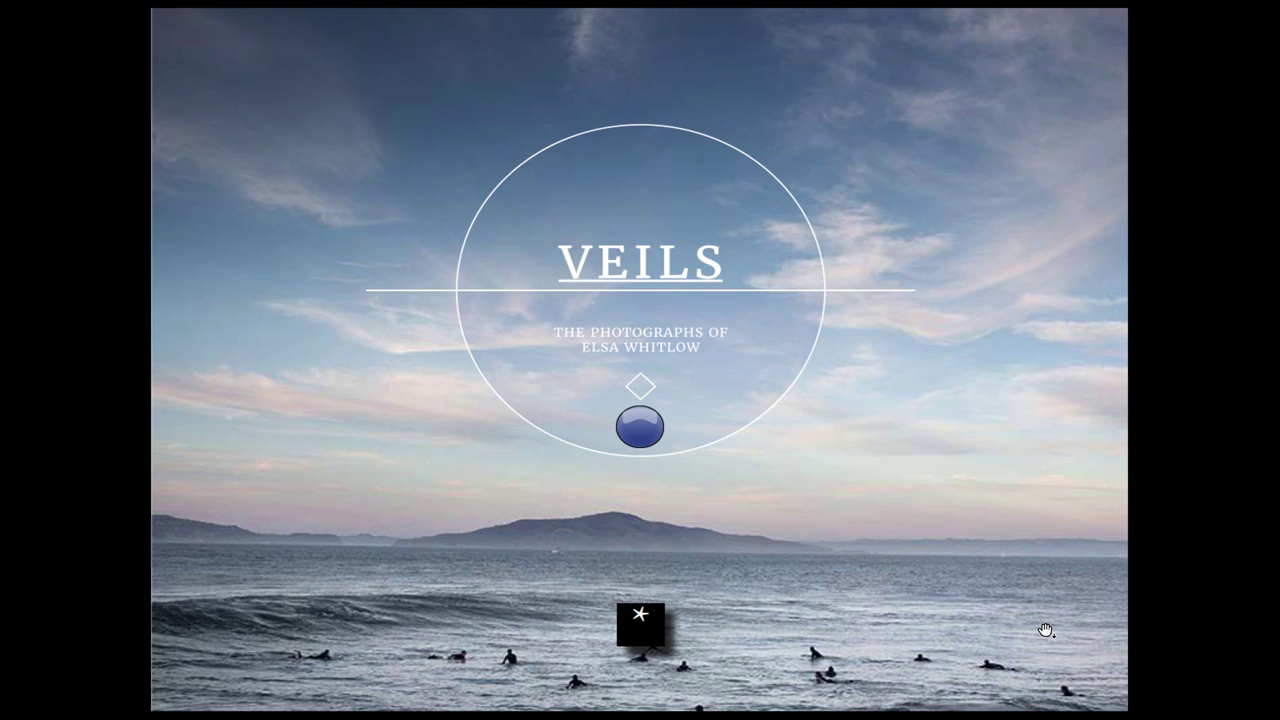
{"action": "left_click", "coordinate": [641, 433]}
{"action": "left_click", "coordinate": [770, 405]}
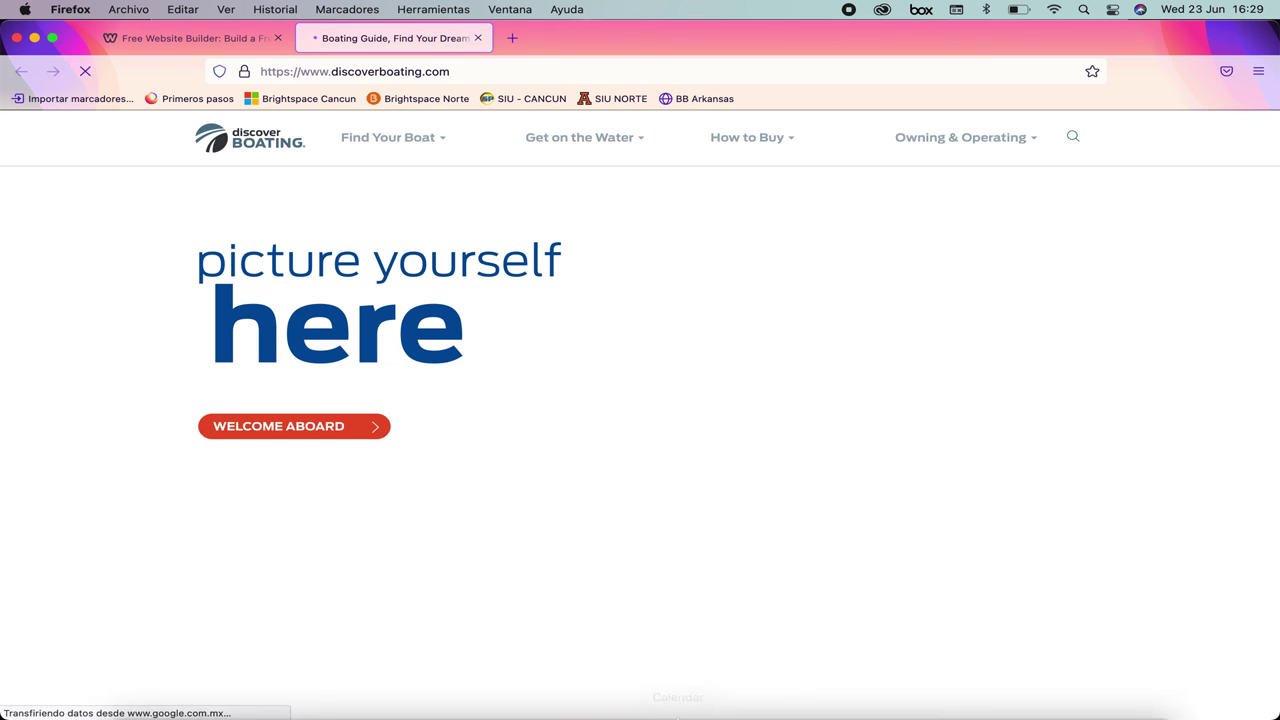
- Switch back to InDesign and review the available trigger events for the Foreword page's next page button in Buttons and Forms
{"action": "left_click", "coordinate": [469, 690]}
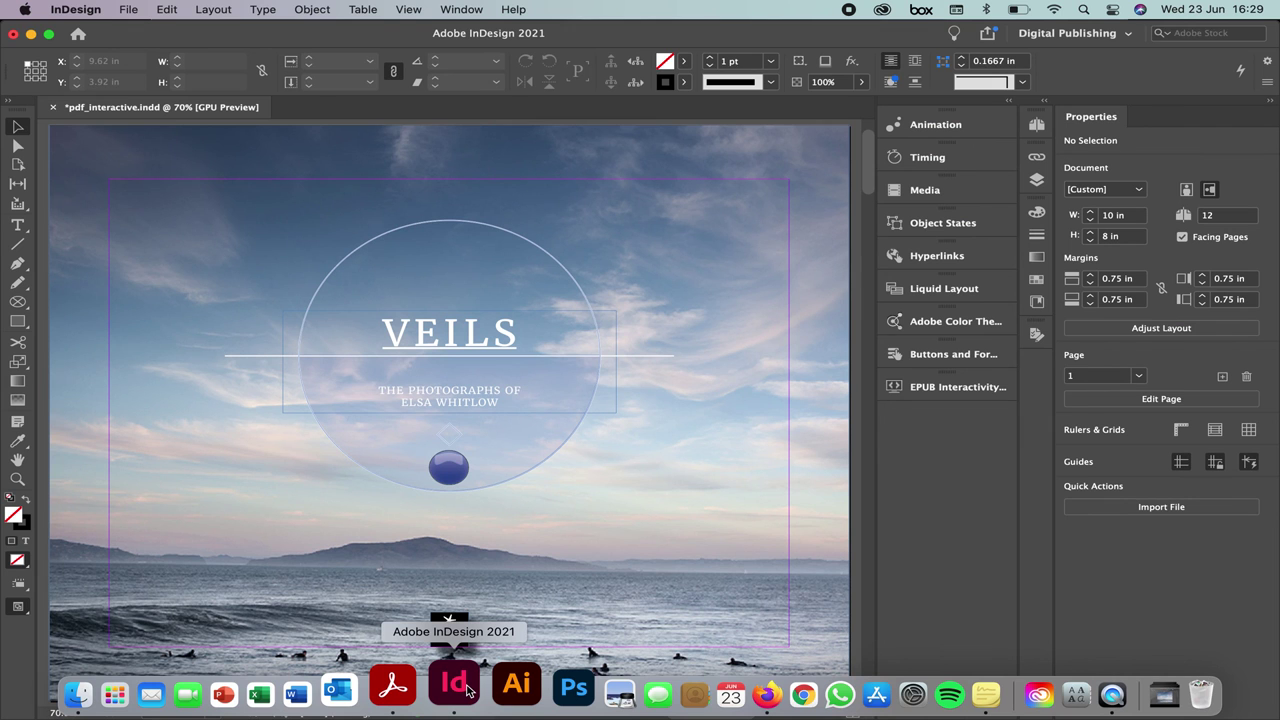
{"action": "left_click", "coordinate": [913, 356]}
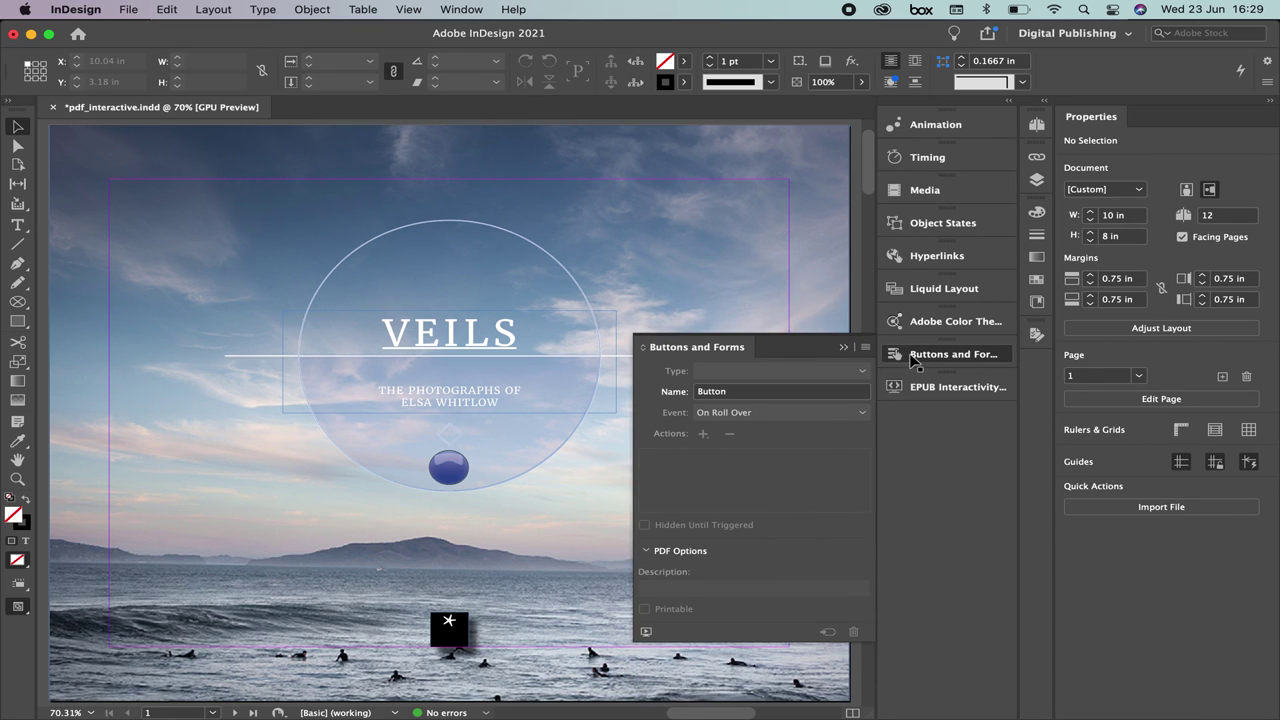
{"action": "scroll", "coordinate": [265, 550], "scroll_direction": "down", "scroll_amount": 15}
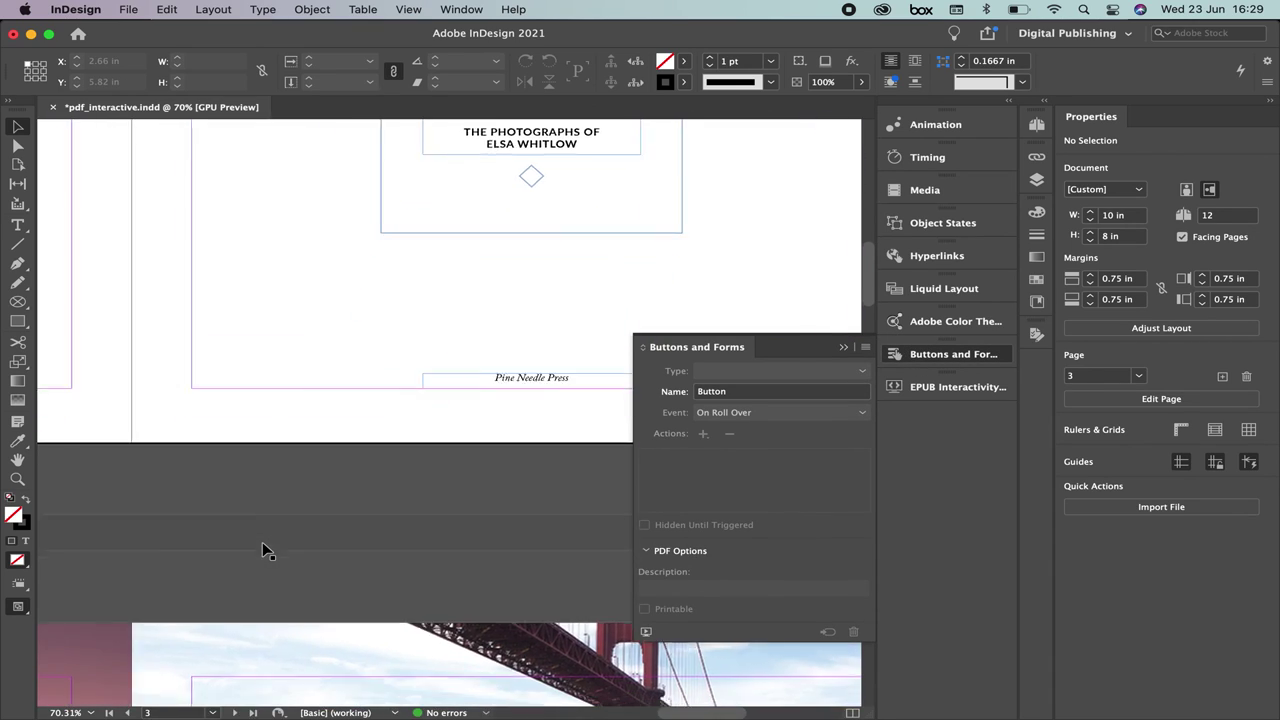
{"action": "scroll", "coordinate": [265, 550], "scroll_direction": "down", "scroll_amount": 10}
{"action": "scroll", "coordinate": [265, 550], "scroll_direction": "left", "scroll_amount": 3}
{"action": "left_click", "coordinate": [333, 364]}
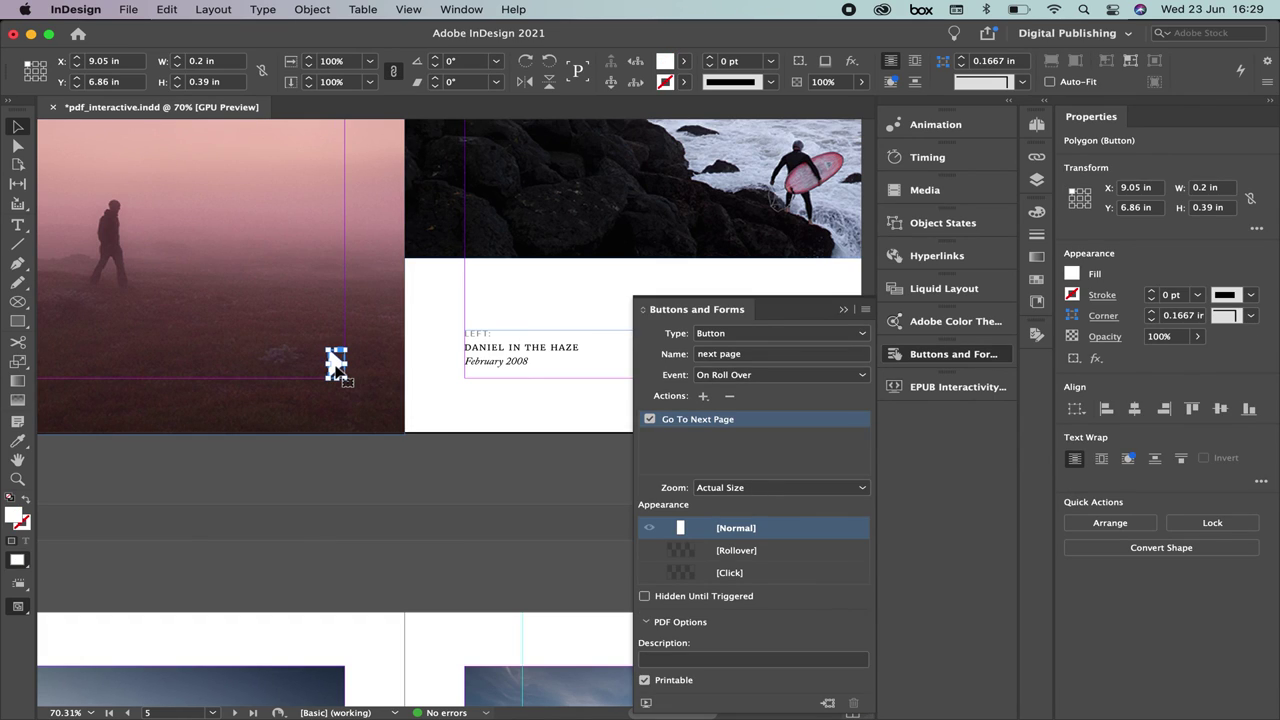
{"action": "left_click", "coordinate": [830, 375]}
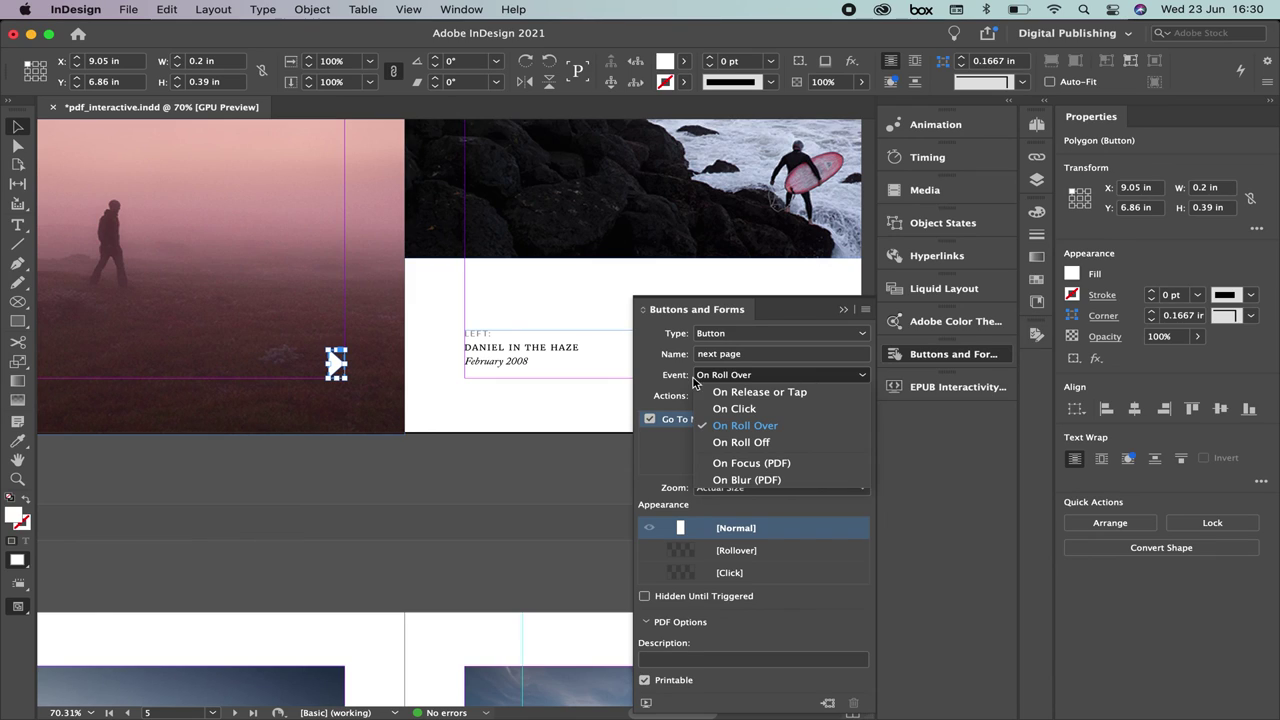
{"action": "left_click", "coordinate": [599, 403]}
{"action": "left_click", "coordinate": [599, 403]}
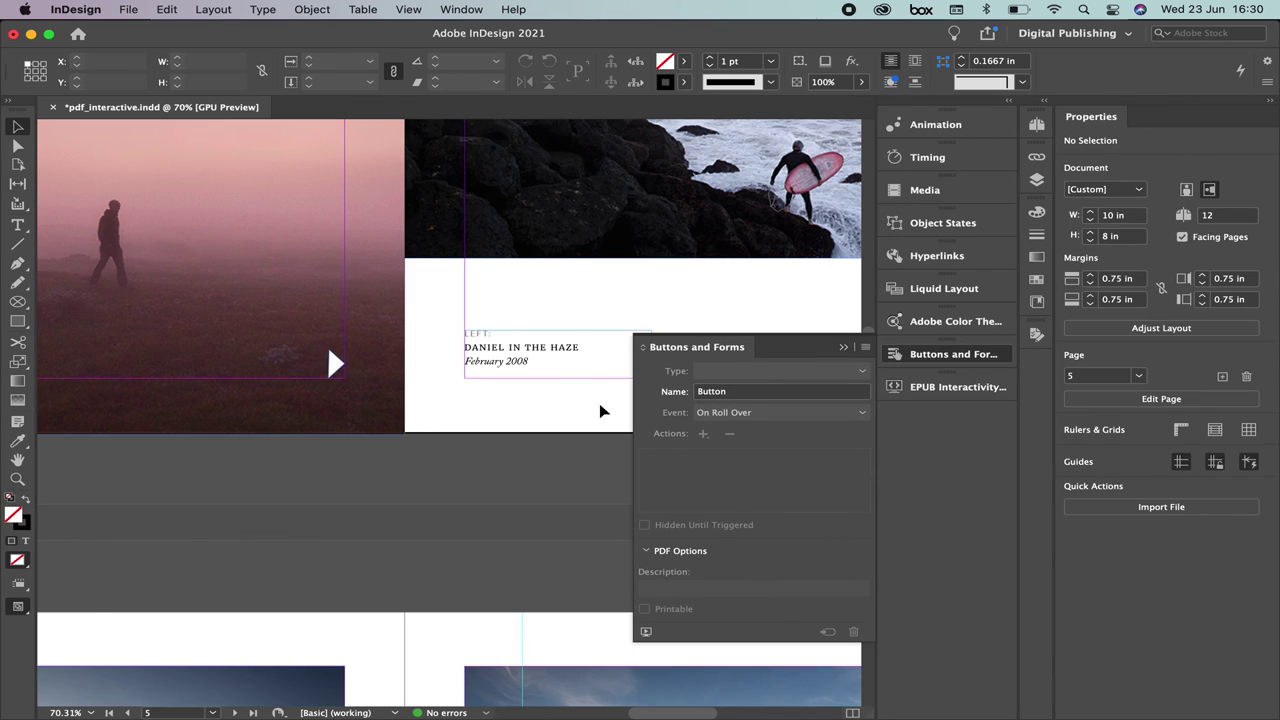